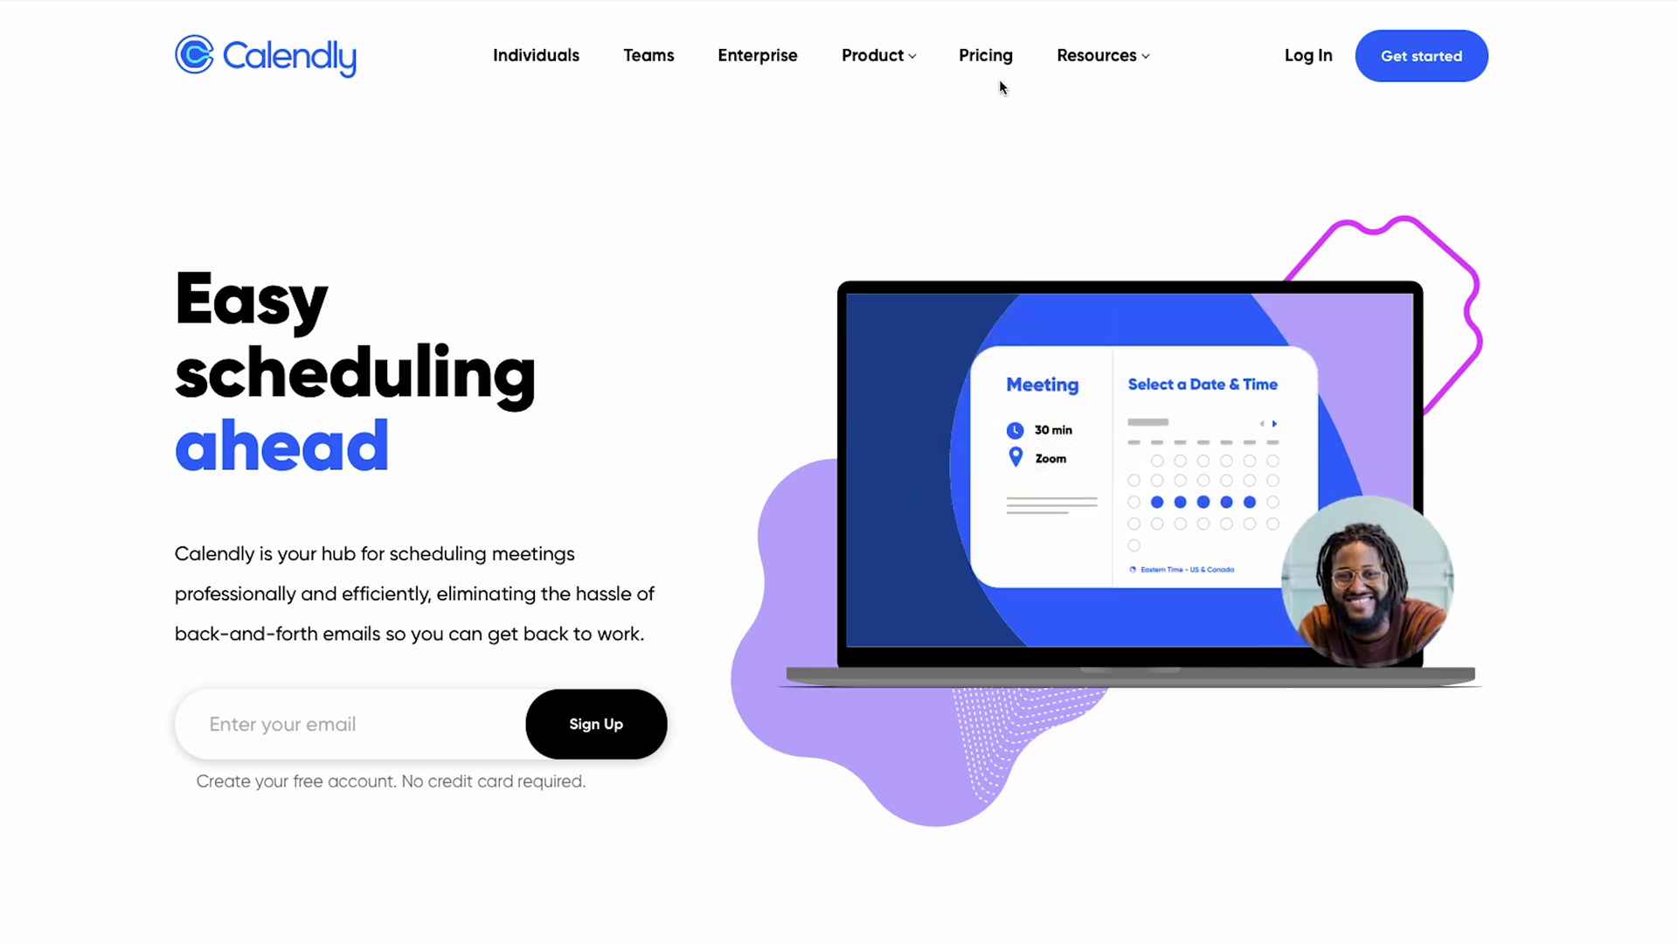
- Scroll down to the Basic, Essentials $8, Professional $12, Teams $16 and Enterprise plans and the feature table
{"action": "scroll", "coordinate": [983, 61], "scroll_direction": "down", "scroll_amount": 10}
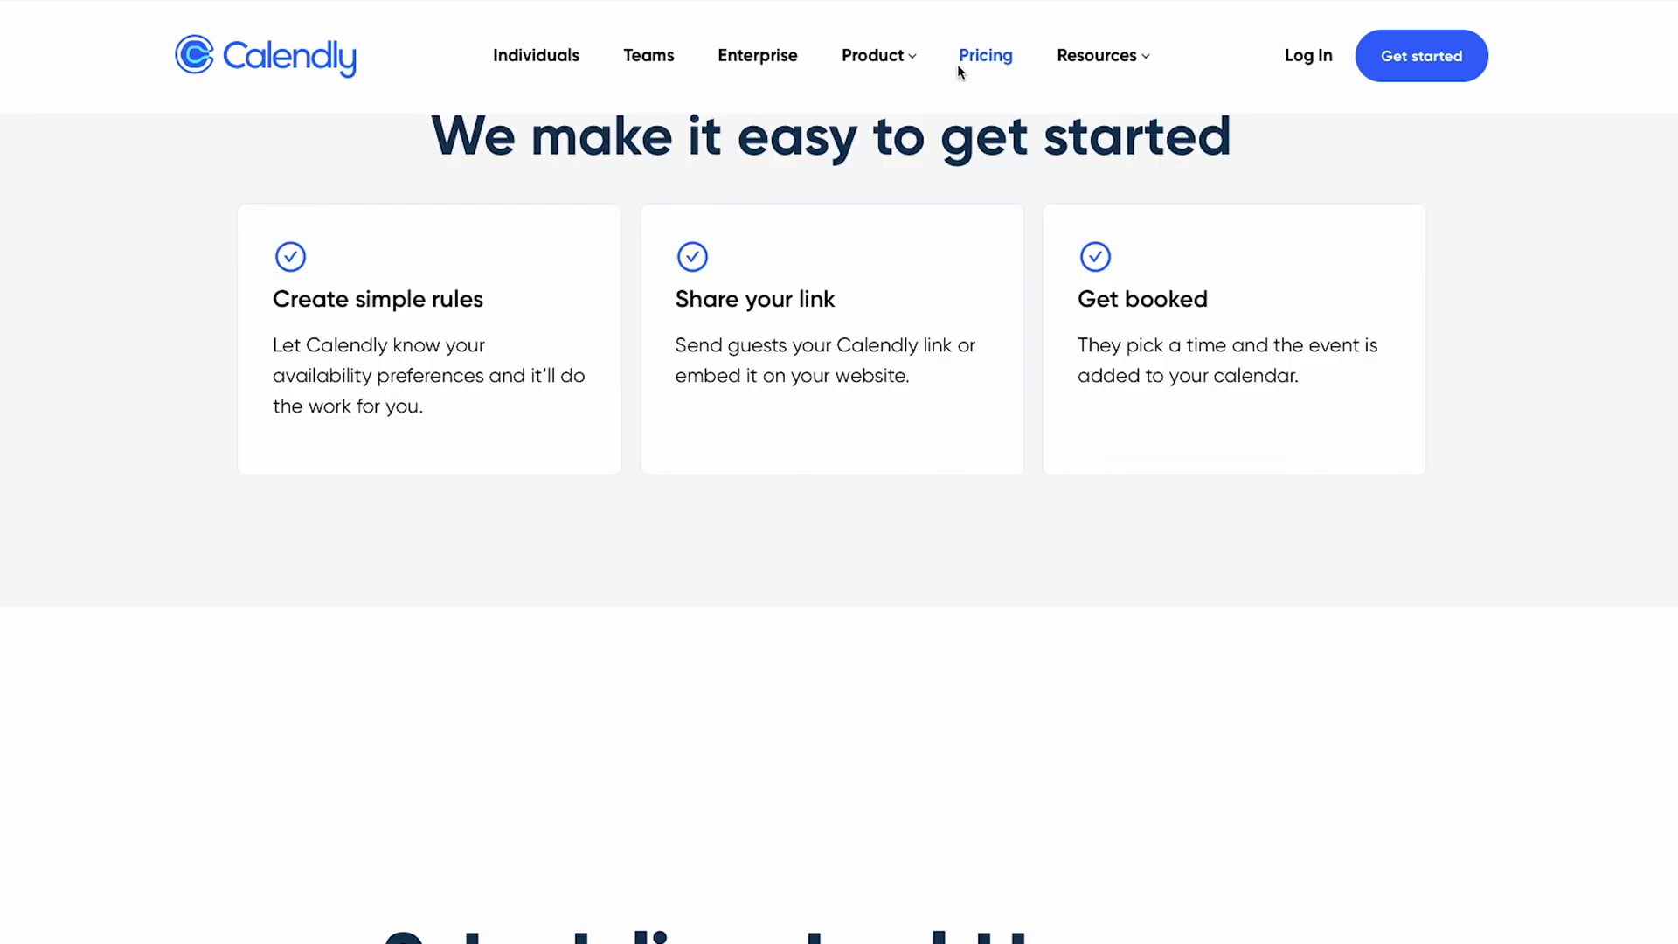
{"action": "scroll", "coordinate": [478, 329], "scroll_direction": "down", "scroll_amount": 9}
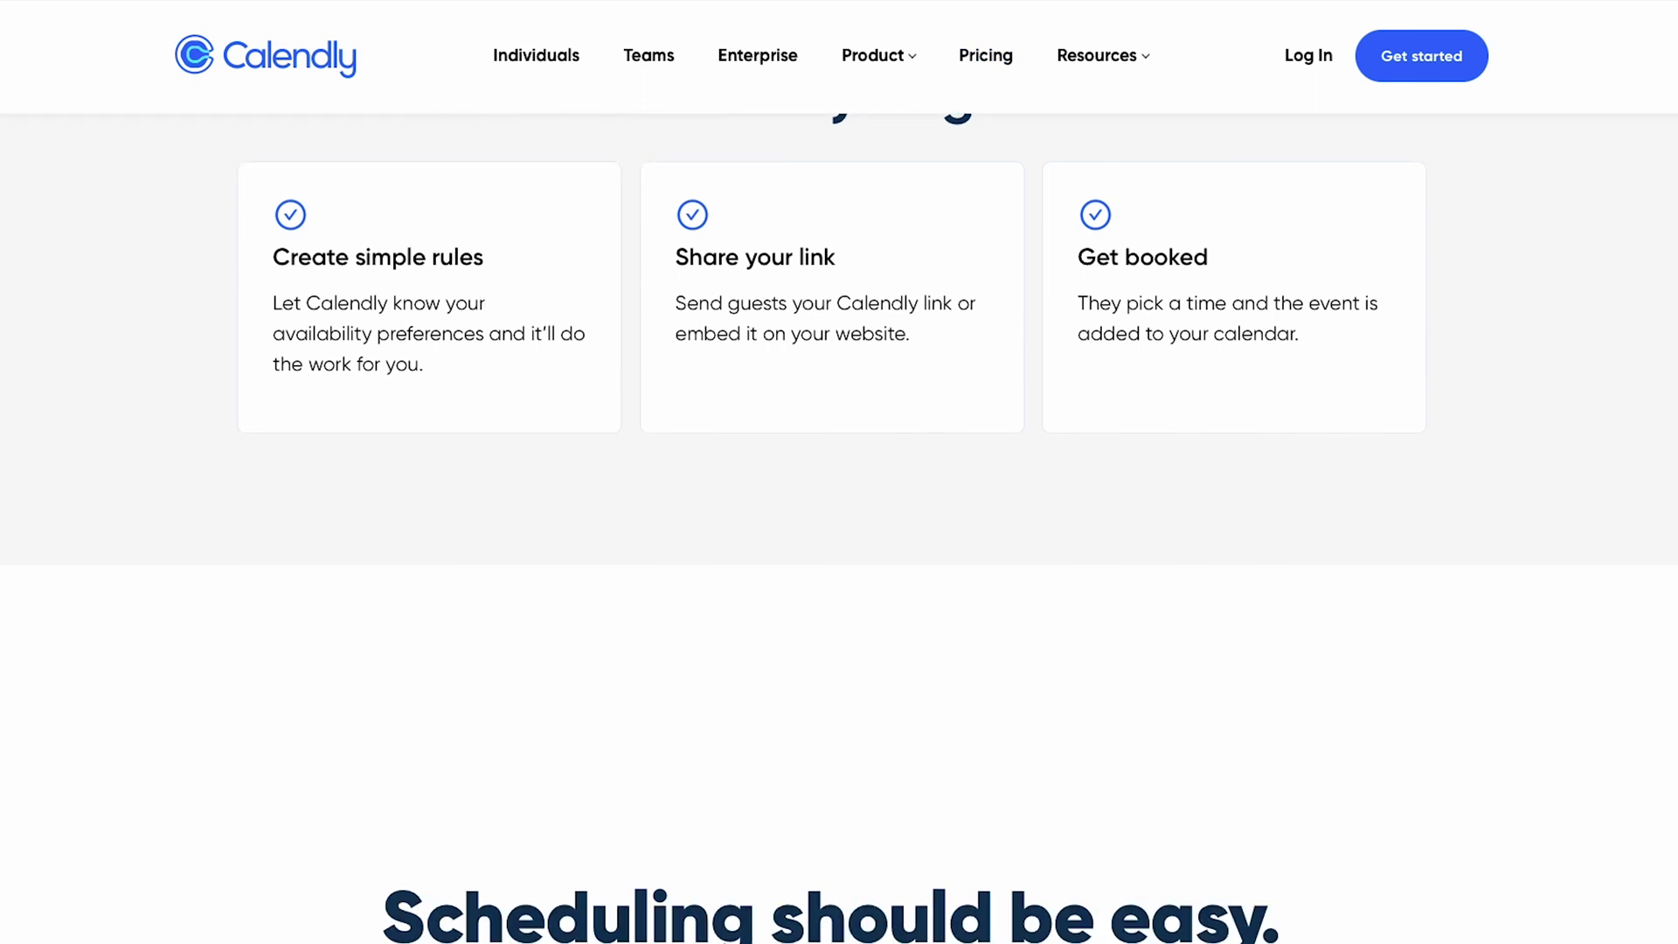
{"action": "scroll", "coordinate": [478, 330], "scroll_direction": "down", "scroll_amount": 3}
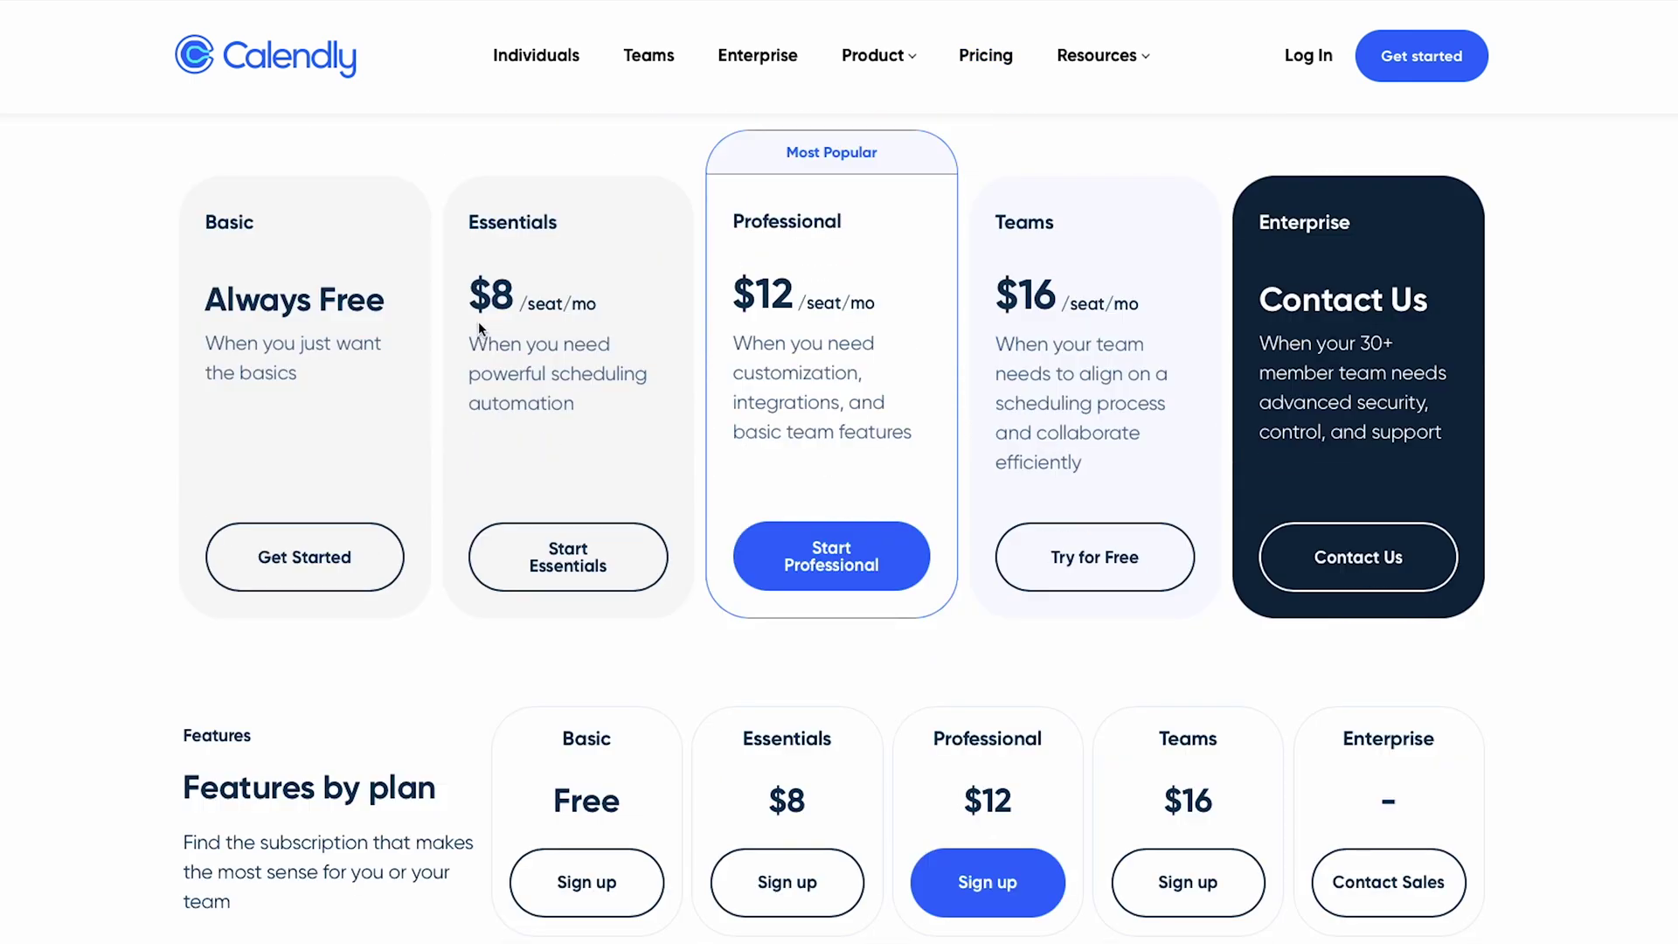
{"action": "scroll", "coordinate": [267, 325], "scroll_direction": "down", "scroll_amount": 1}
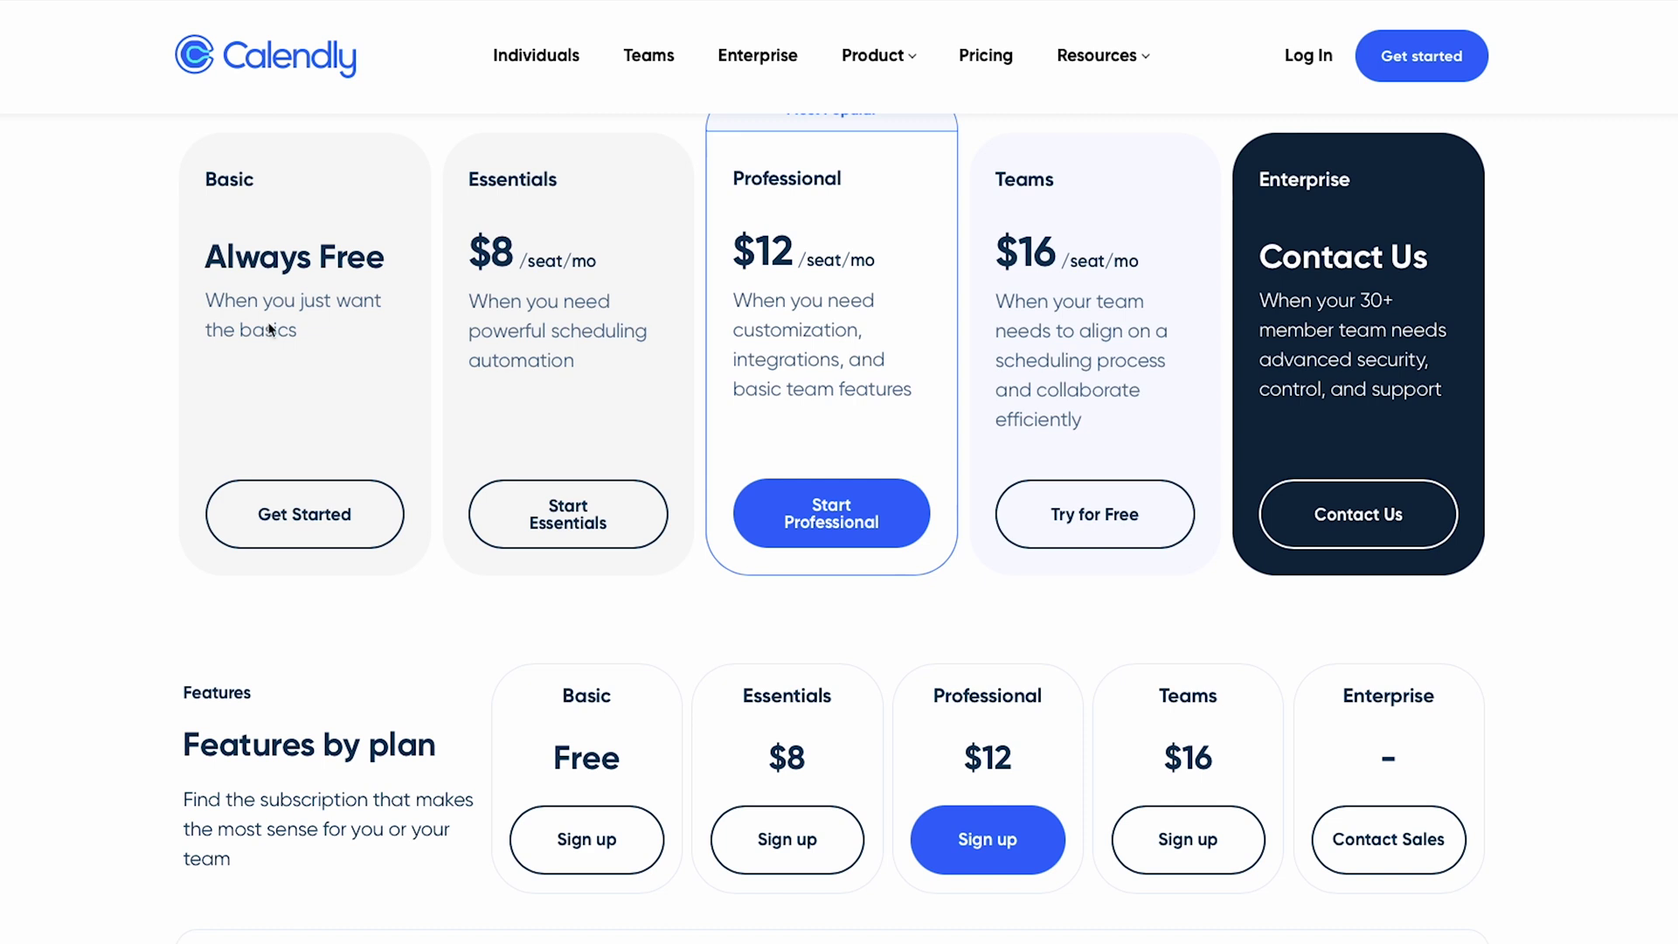
{"action": "scroll", "coordinate": [269, 328], "scroll_direction": "down", "scroll_amount": 5}
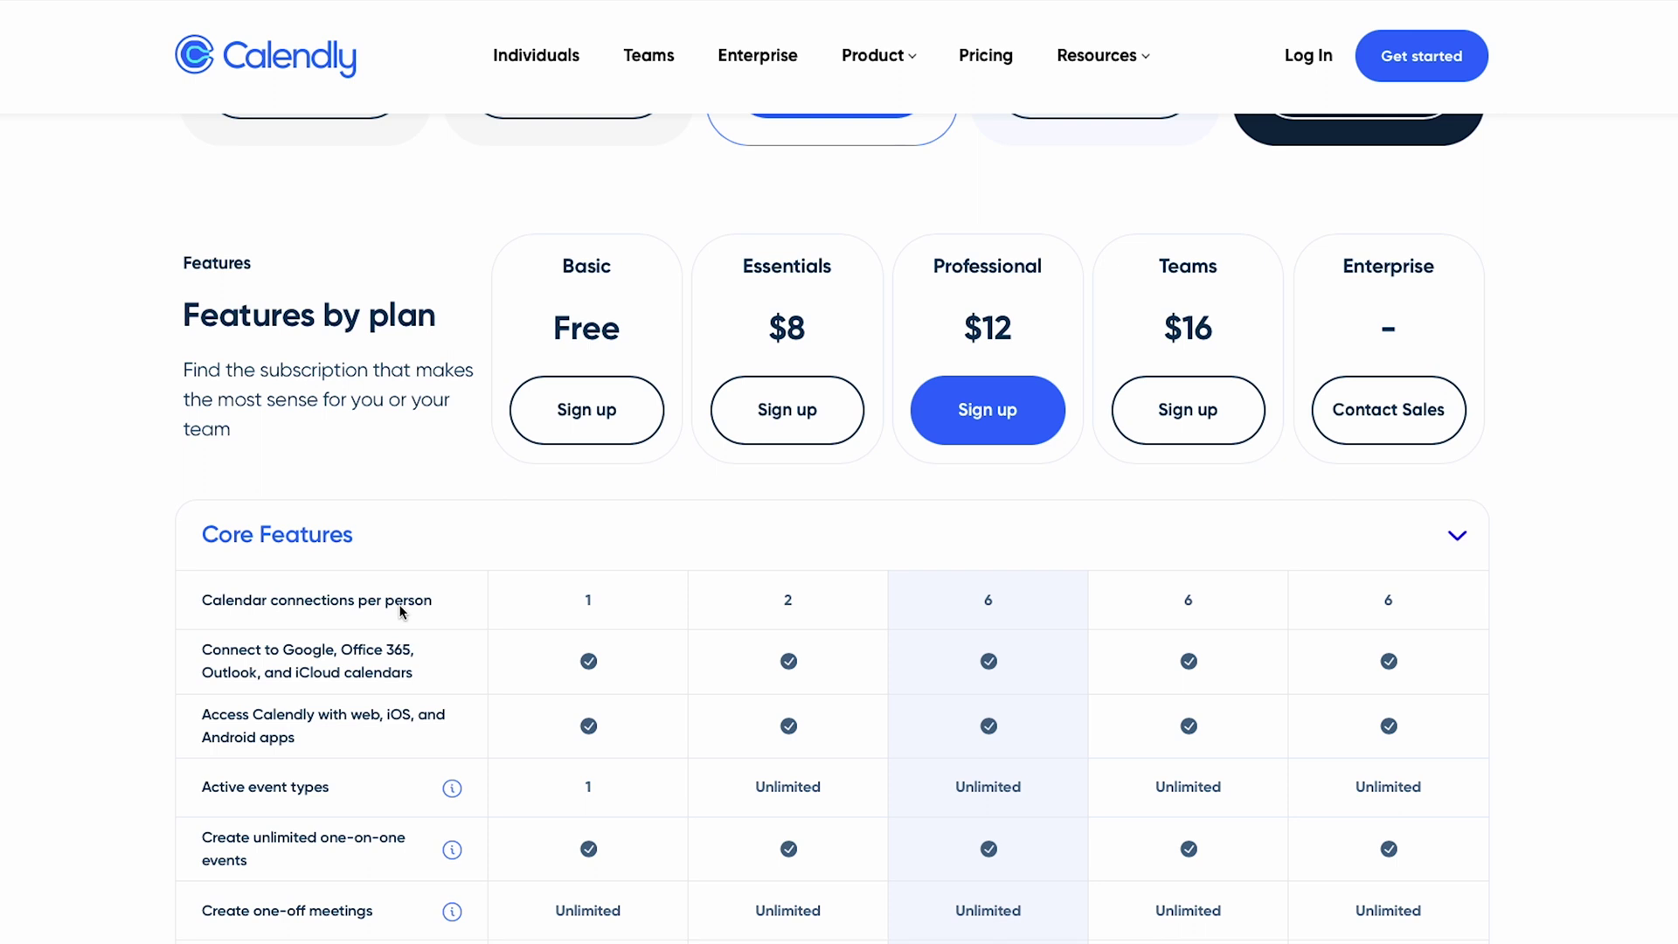
- Review the Core Features comparison, highlighting the calendar connections description
{"action": "left_click_drag", "start_coordinate": [202, 652], "coordinate": [416, 680]}
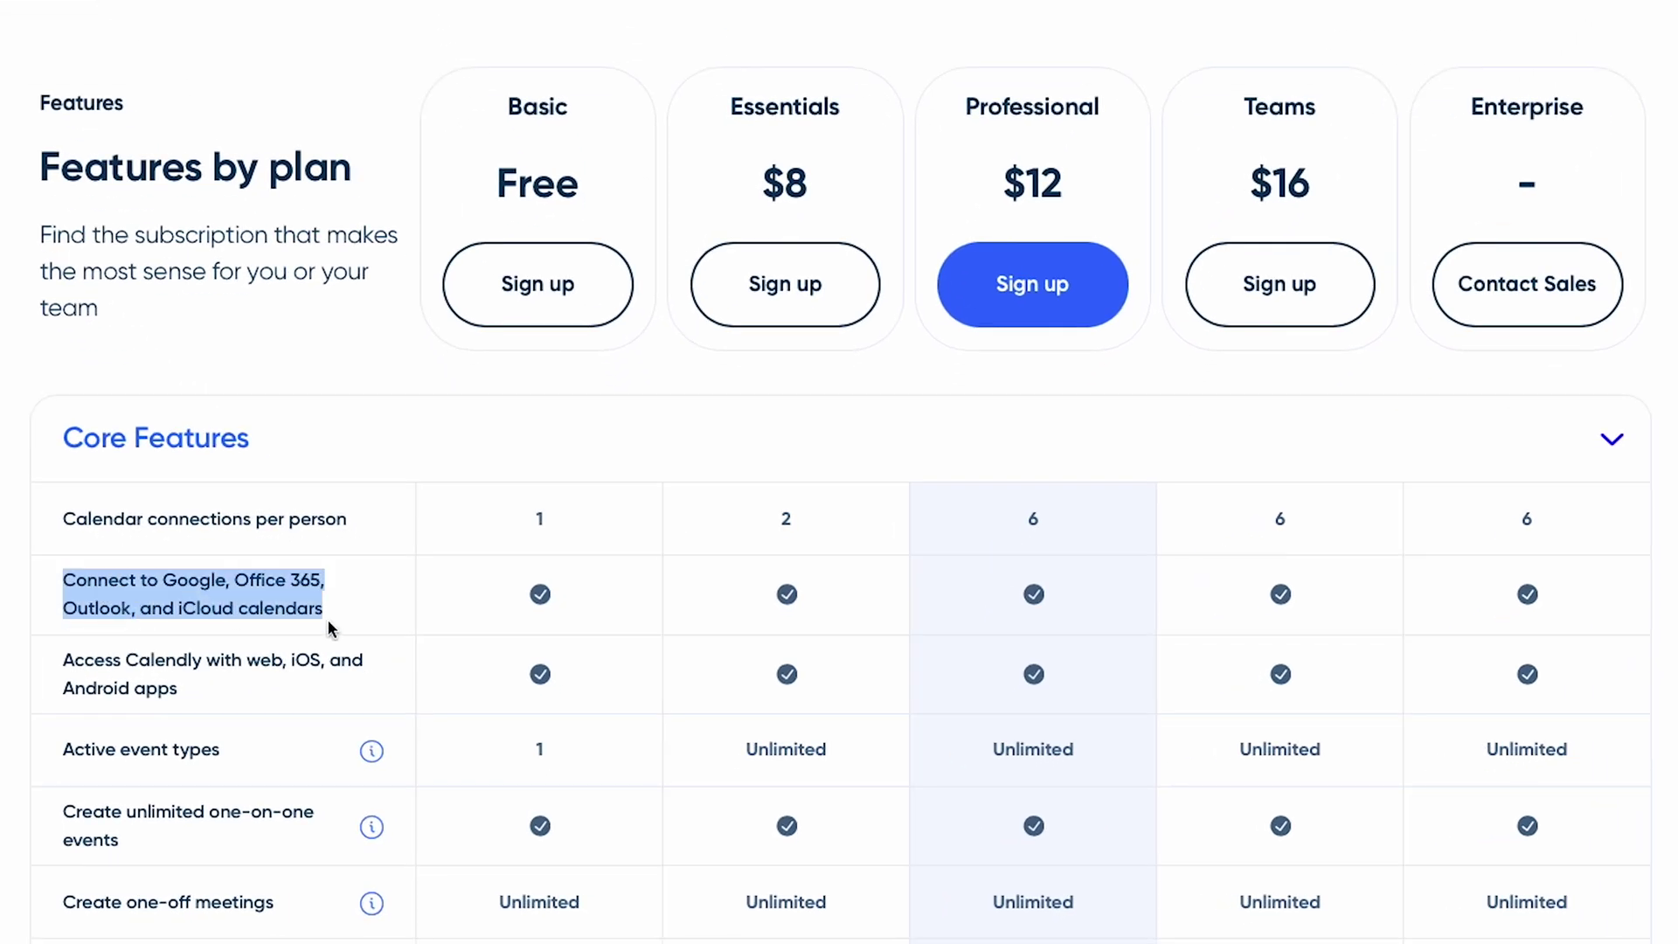
{"action": "scroll", "coordinate": [320, 616], "scroll_direction": "down", "scroll_amount": 2}
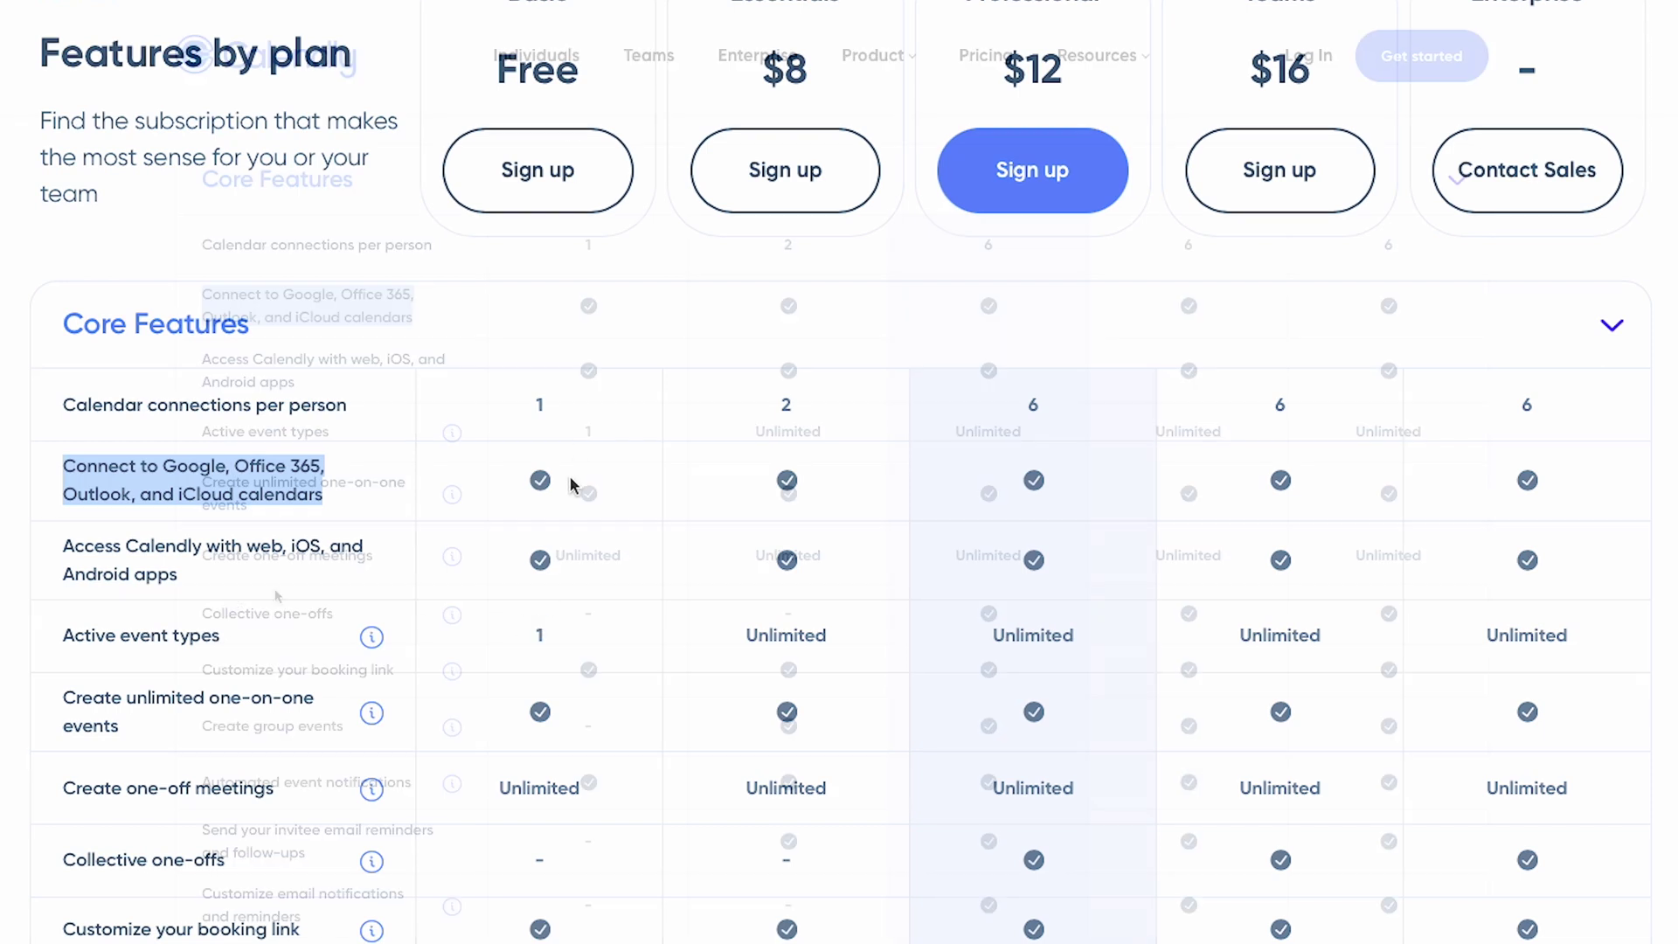
{"action": "scroll", "coordinate": [380, 624], "scroll_direction": "down", "scroll_amount": 1}
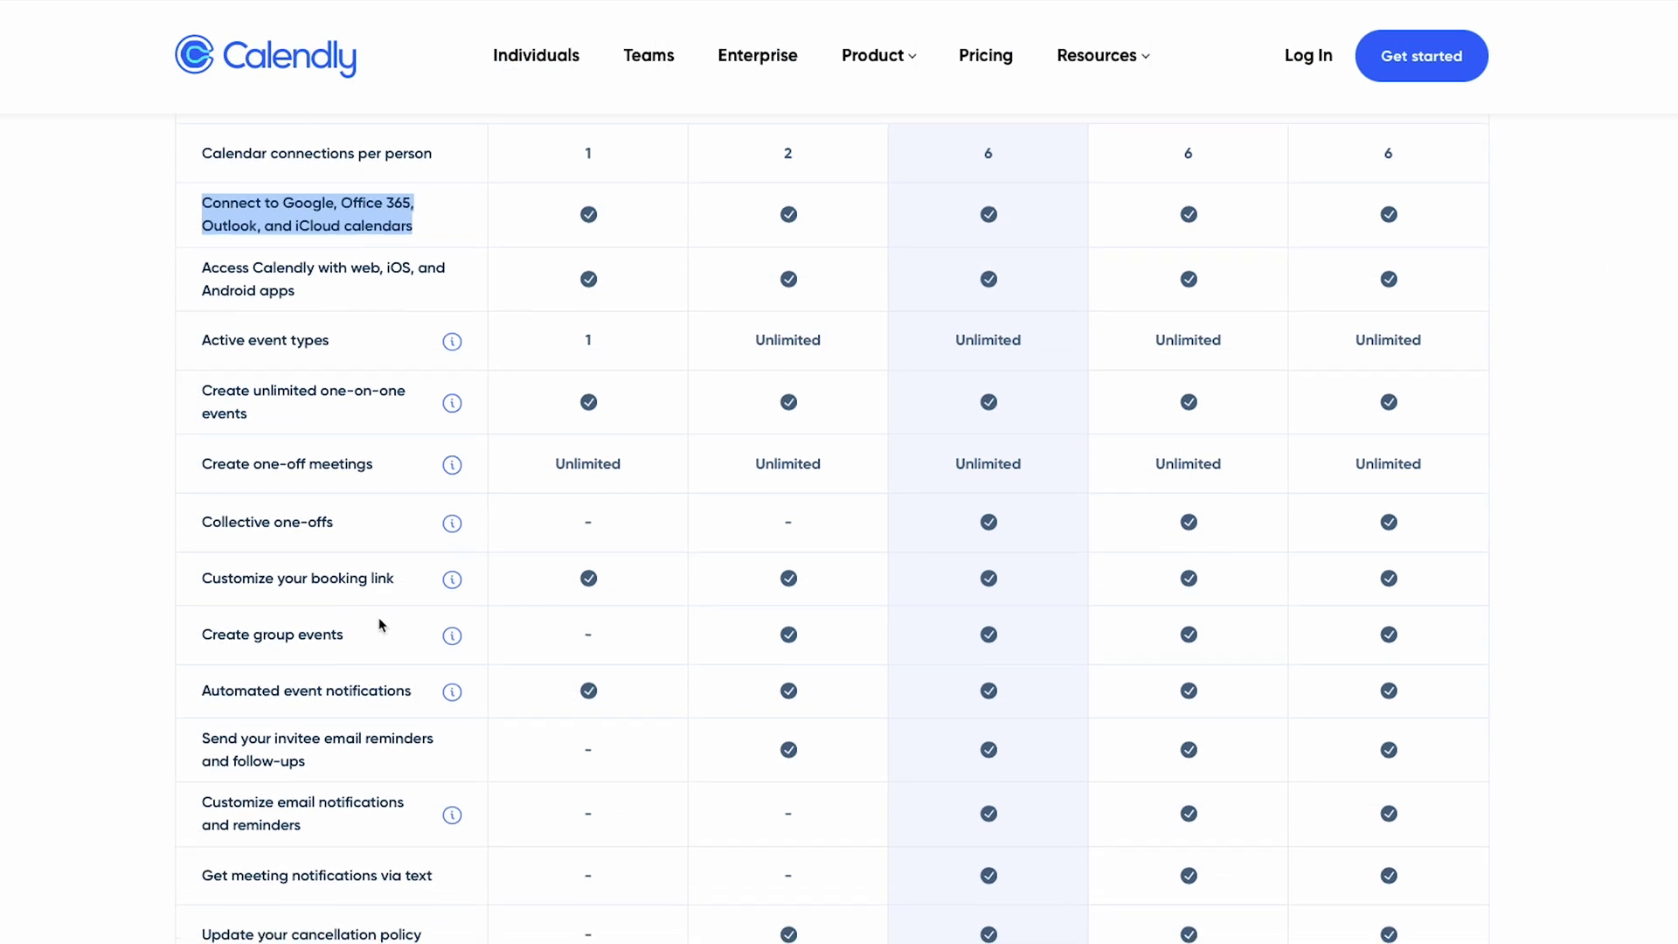
{"action": "scroll", "coordinate": [382, 624], "scroll_direction": "down", "scroll_amount": 2}
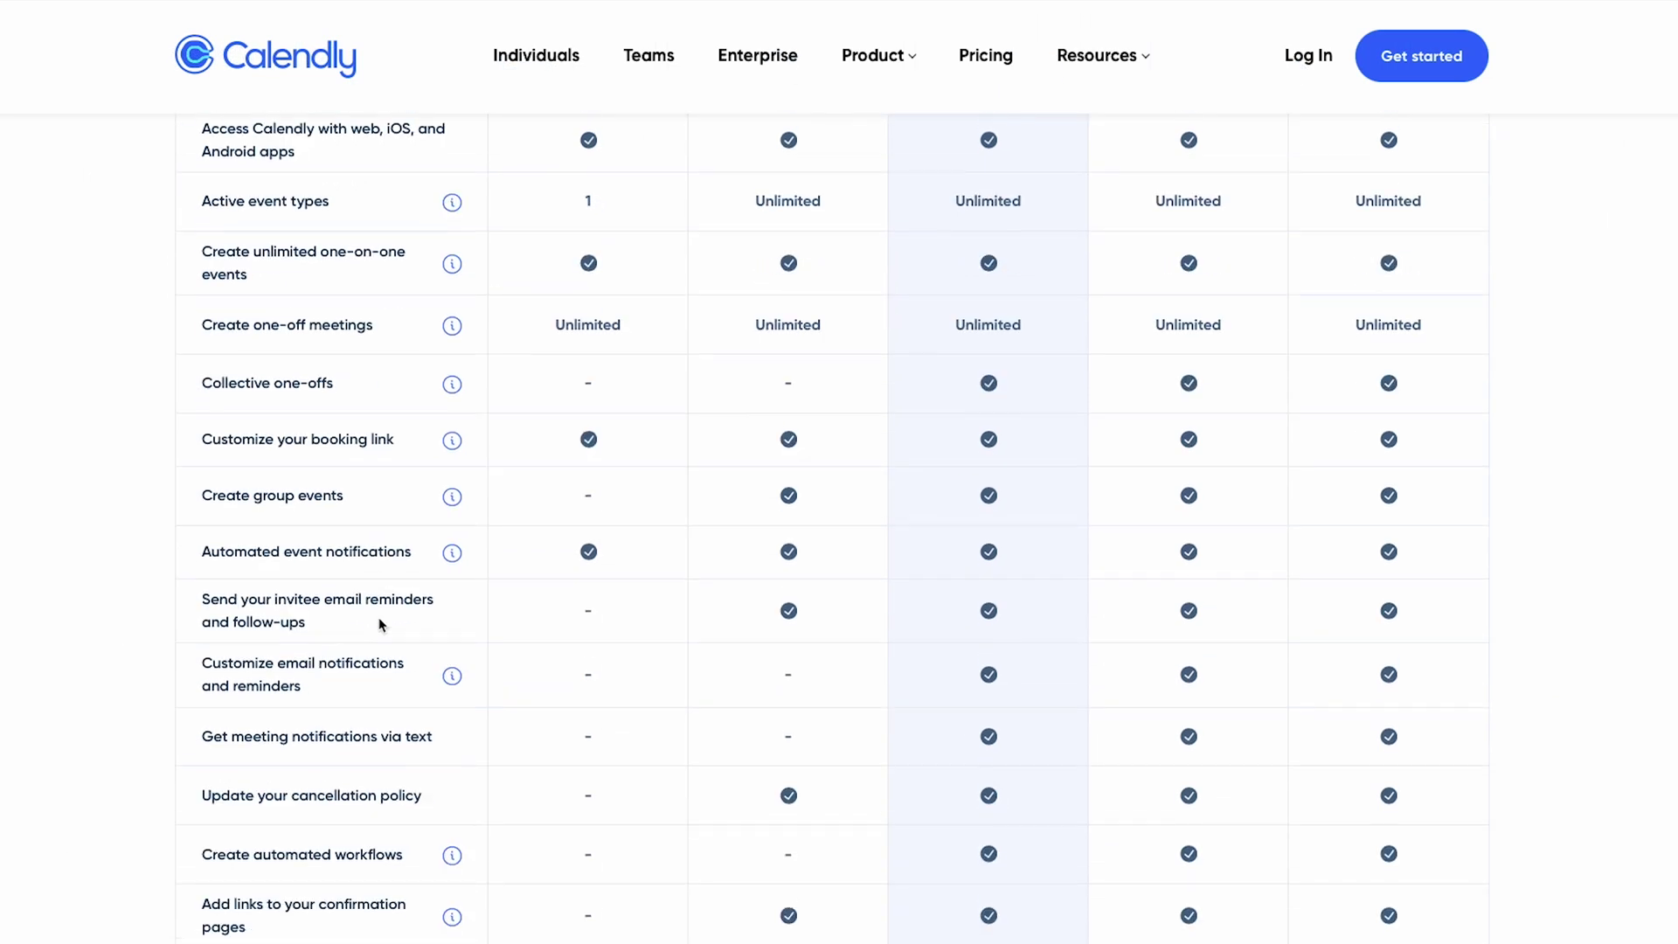
{"action": "scroll", "coordinate": [402, 613], "scroll_direction": "down", "scroll_amount": 1}
{"action": "scroll", "coordinate": [402, 614], "scroll_direction": "down", "scroll_amount": 1}
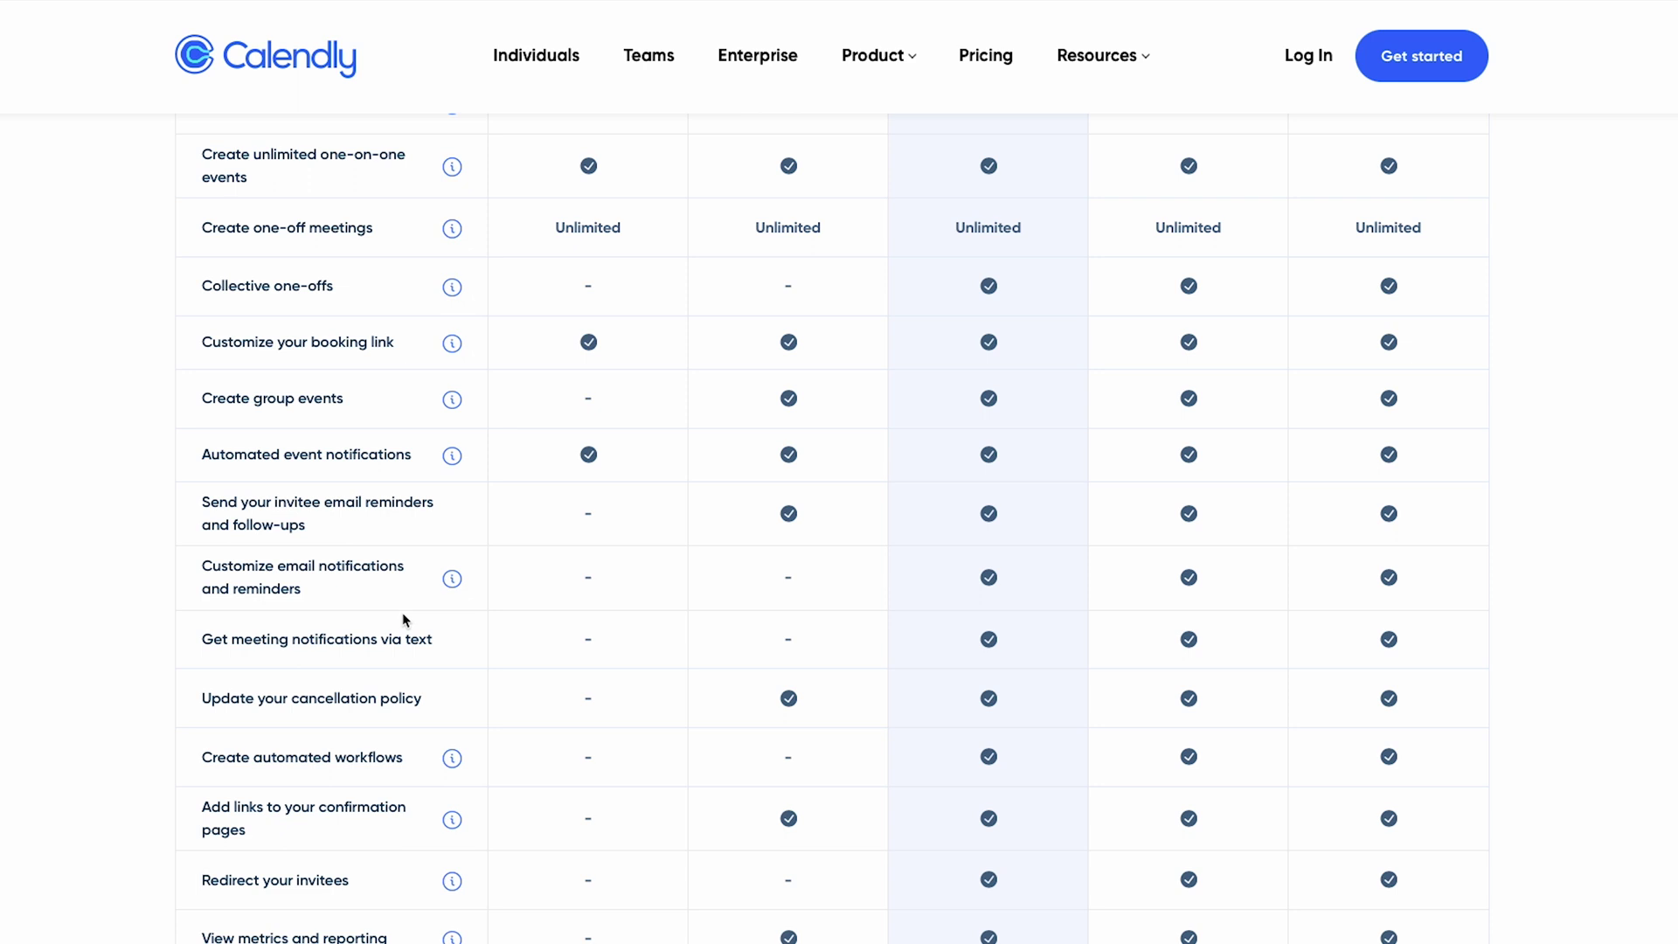
{"action": "scroll", "coordinate": [524, 673], "scroll_direction": "down", "scroll_amount": 5}
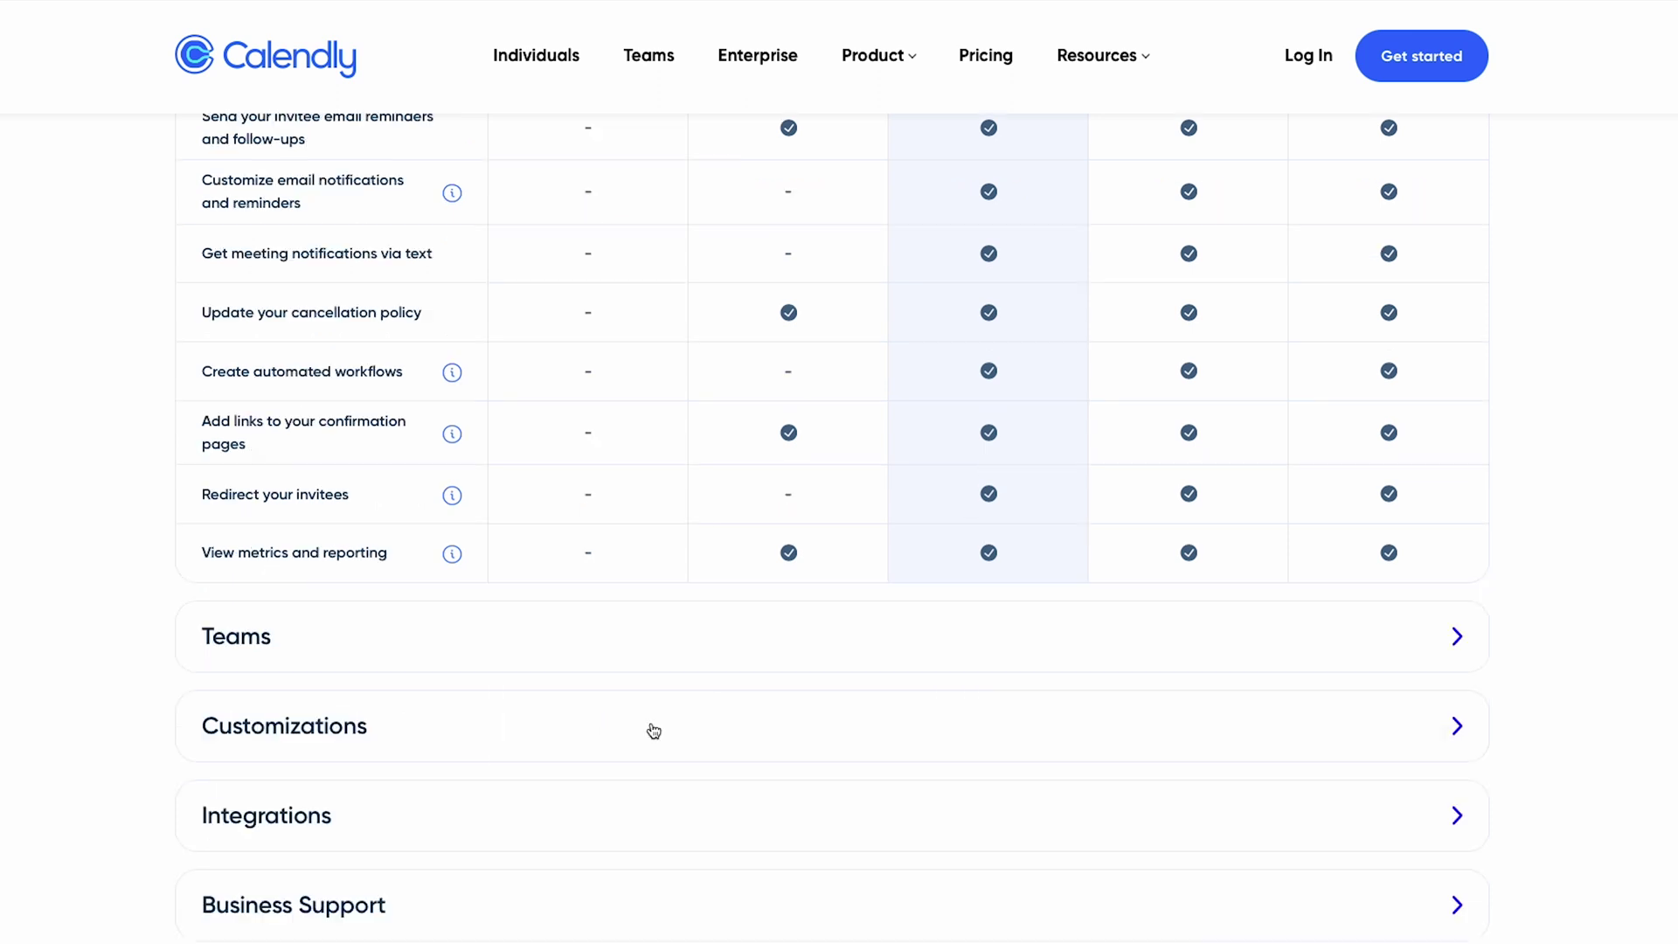
- Expand the Customizations comparison, then start the free Basic plan sign-up
{"action": "left_click", "coordinate": [648, 729]}
{"action": "scroll", "coordinate": [648, 729], "scroll_direction": "down", "scroll_amount": 2}
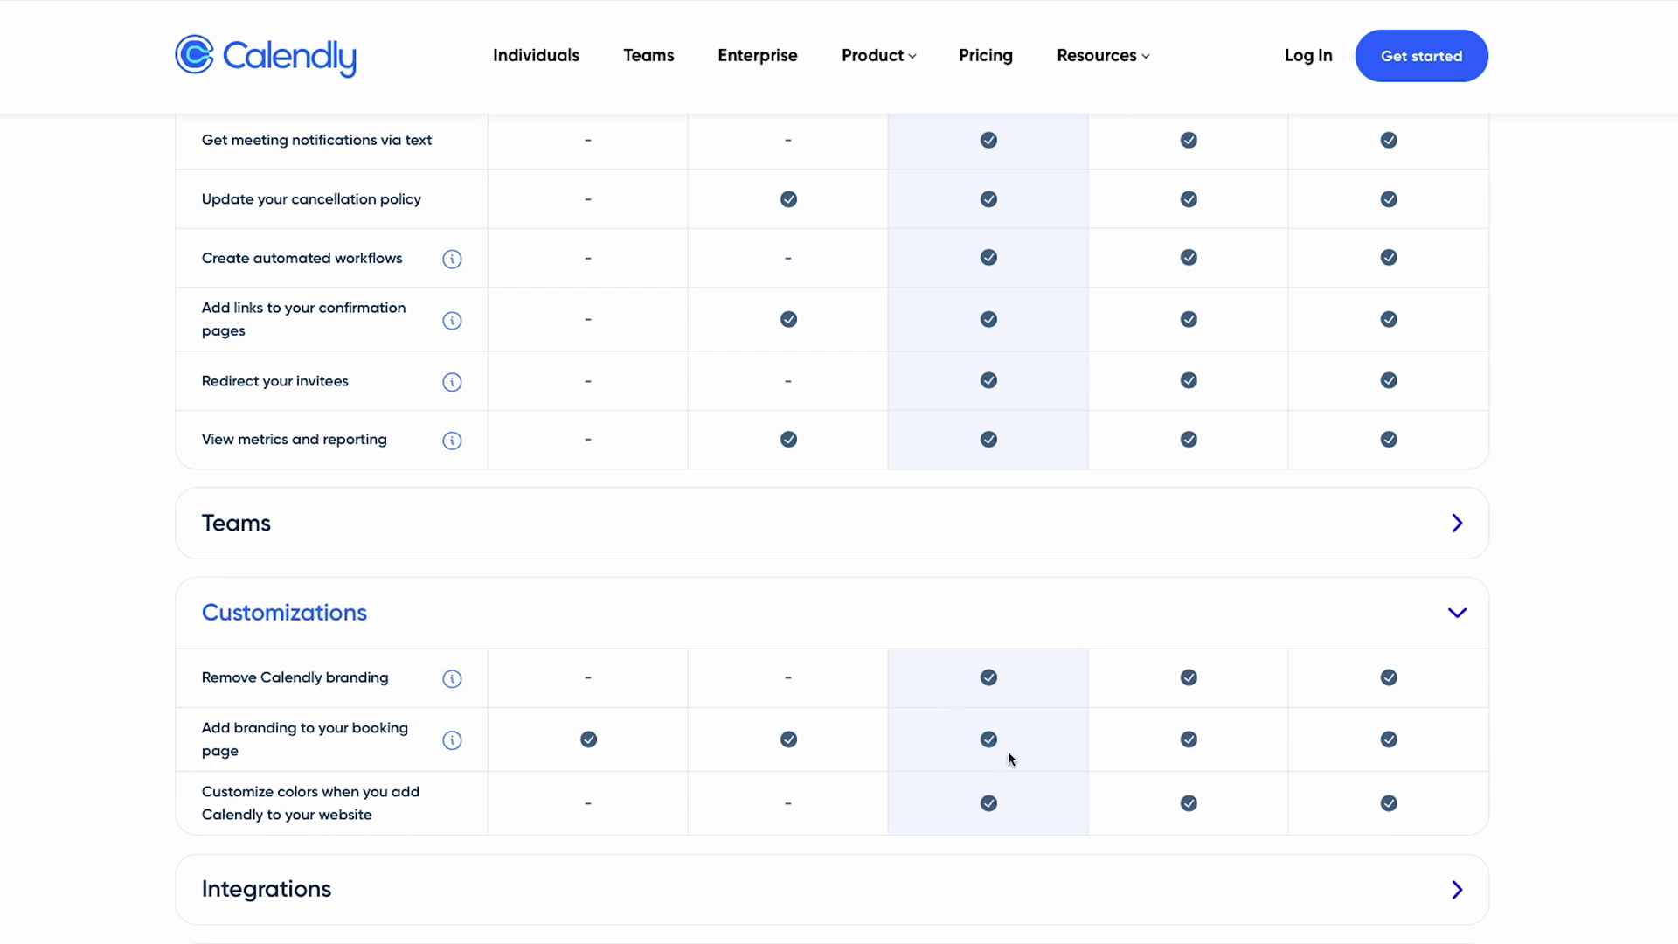
{"action": "scroll", "coordinate": [1005, 743], "scroll_direction": "up", "scroll_amount": 10}
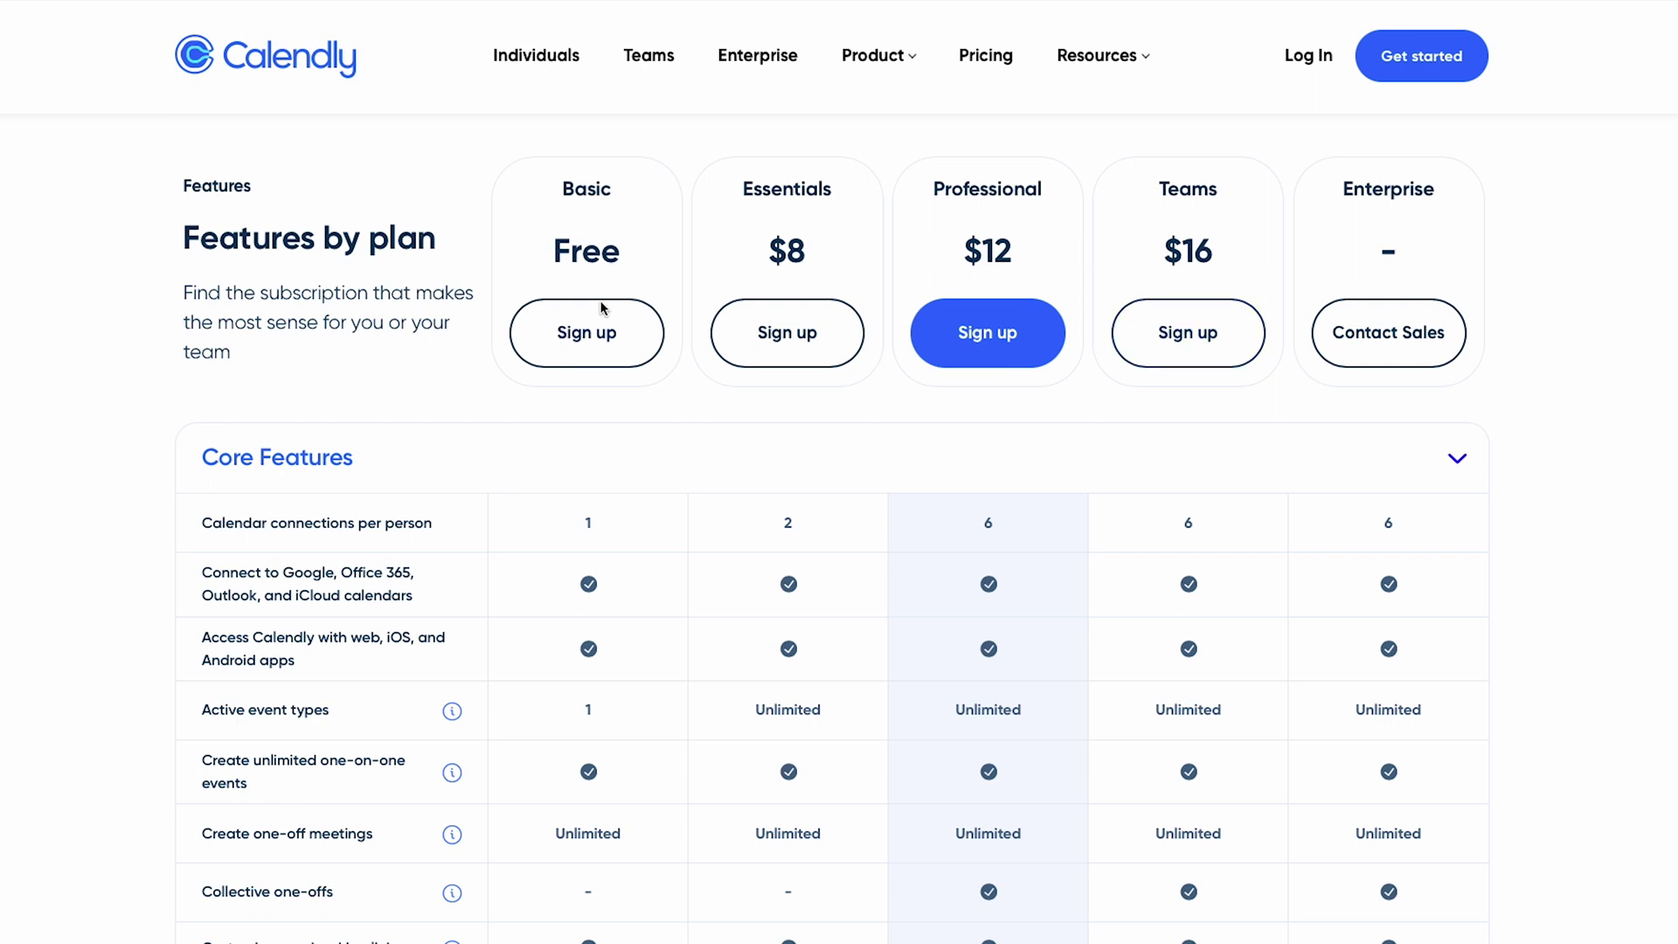
{"action": "left_click", "coordinate": [602, 336]}
- Enter the account's email address, sign up with Google and allow Google Calendar access
{"action": "left_click", "coordinate": [664, 326]}
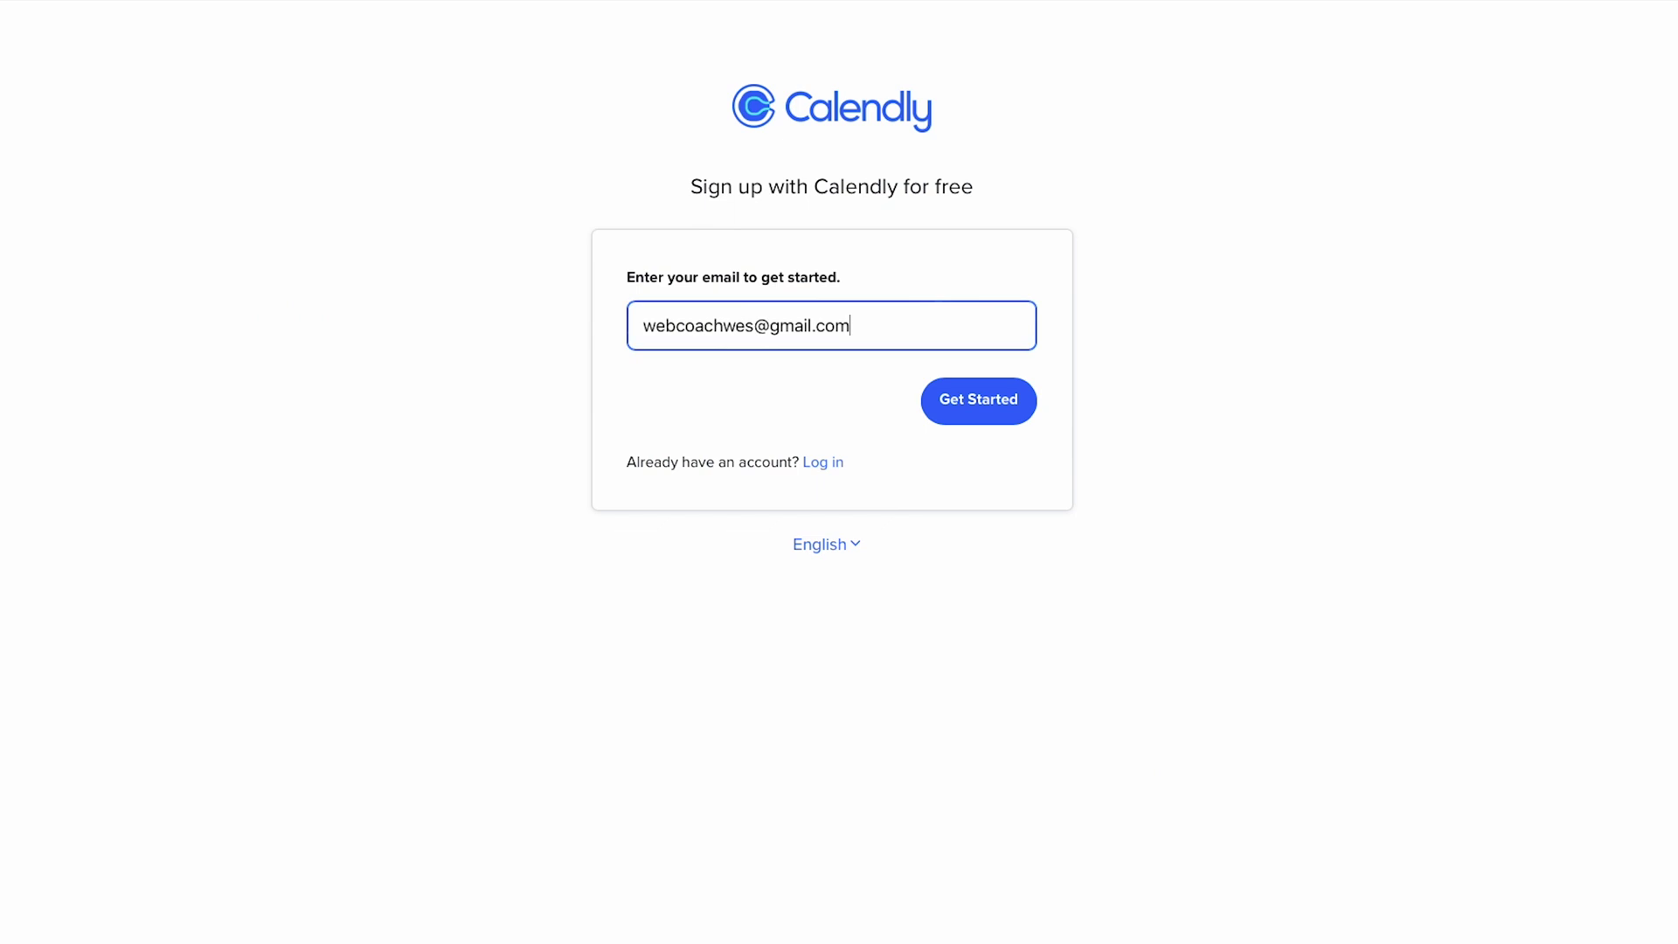
{"action": "left_click", "coordinate": [969, 398]}
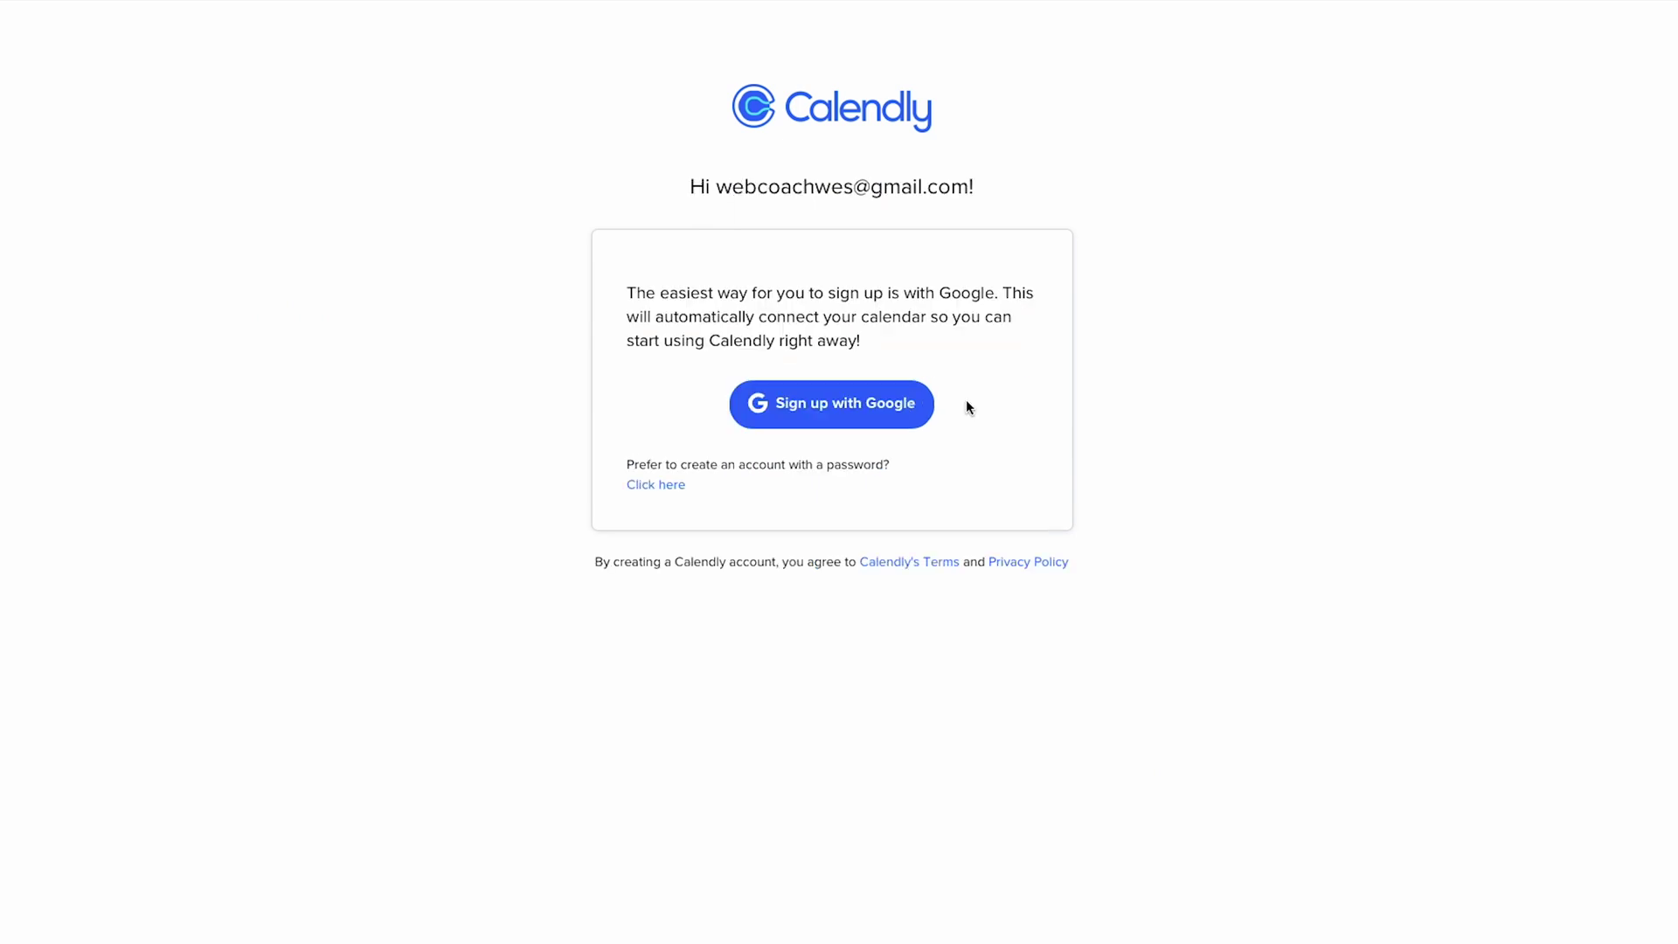
{"action": "left_click", "coordinate": [841, 406]}
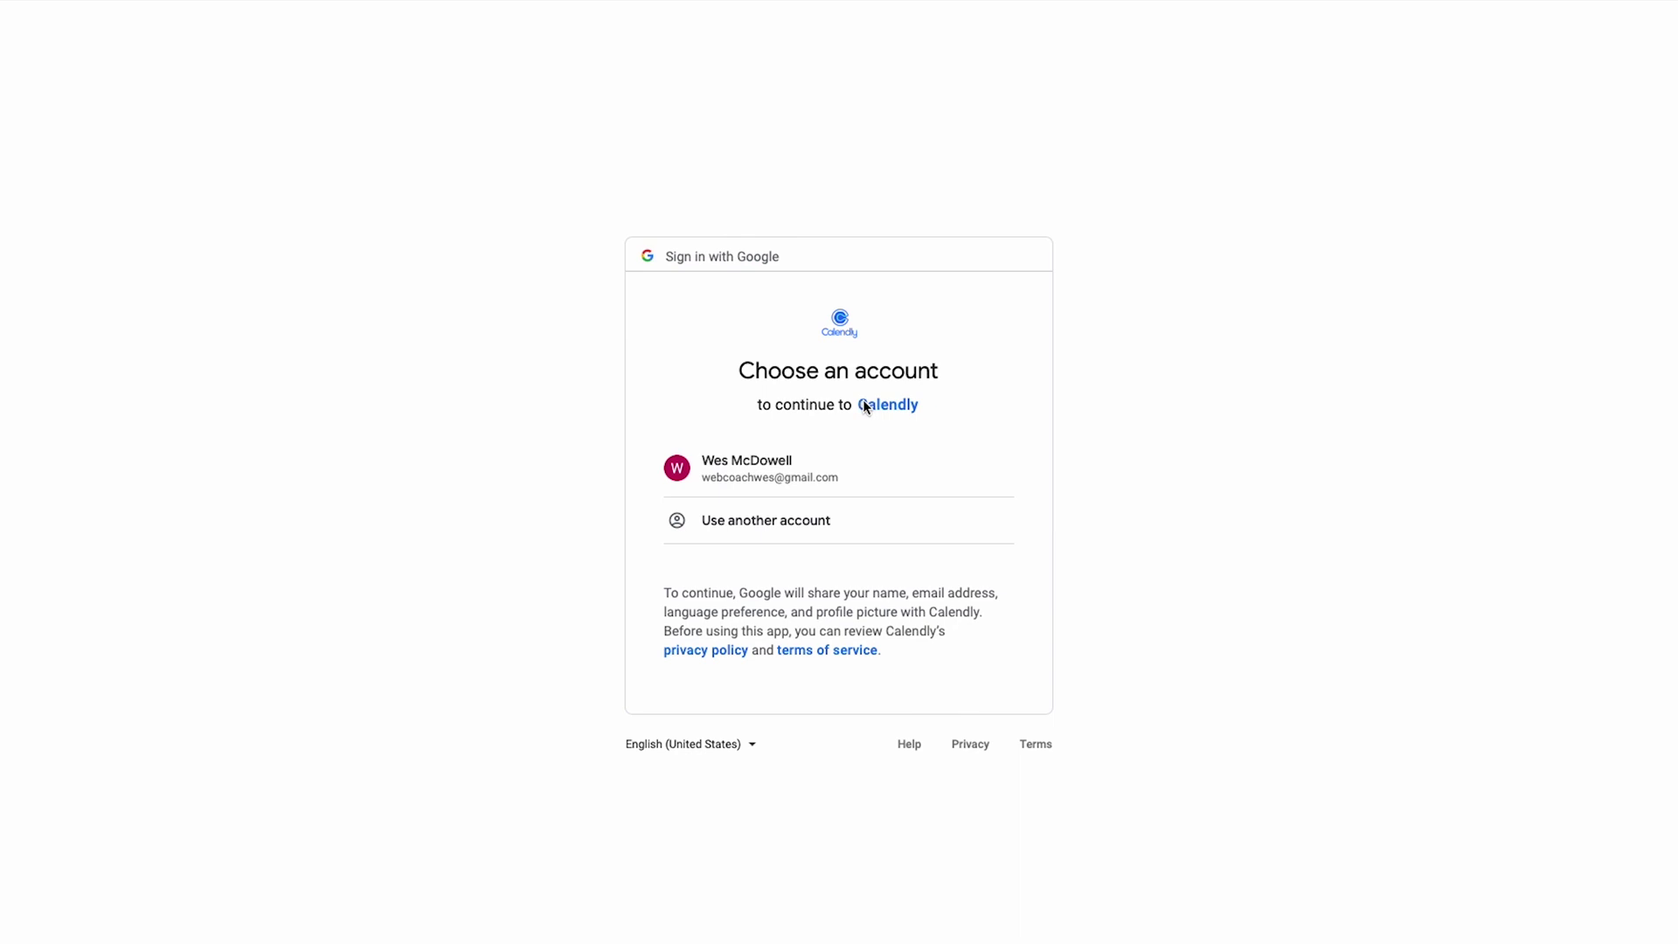
{"action": "left_click", "coordinate": [739, 463]}
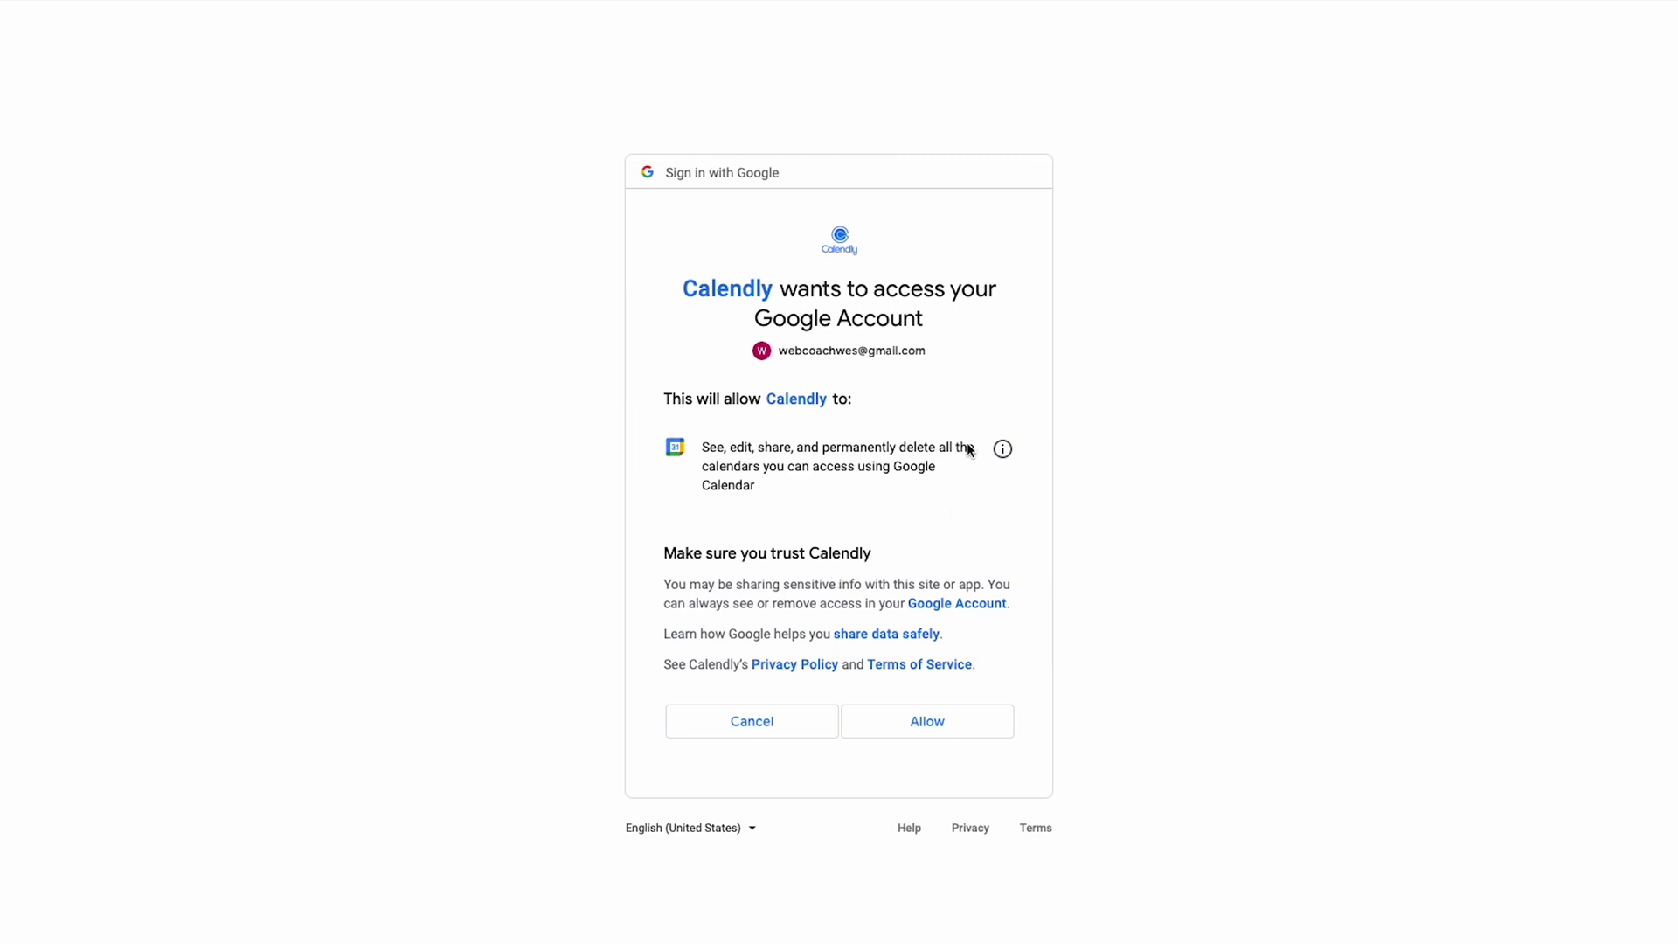
{"action": "left_click", "coordinate": [929, 726]}
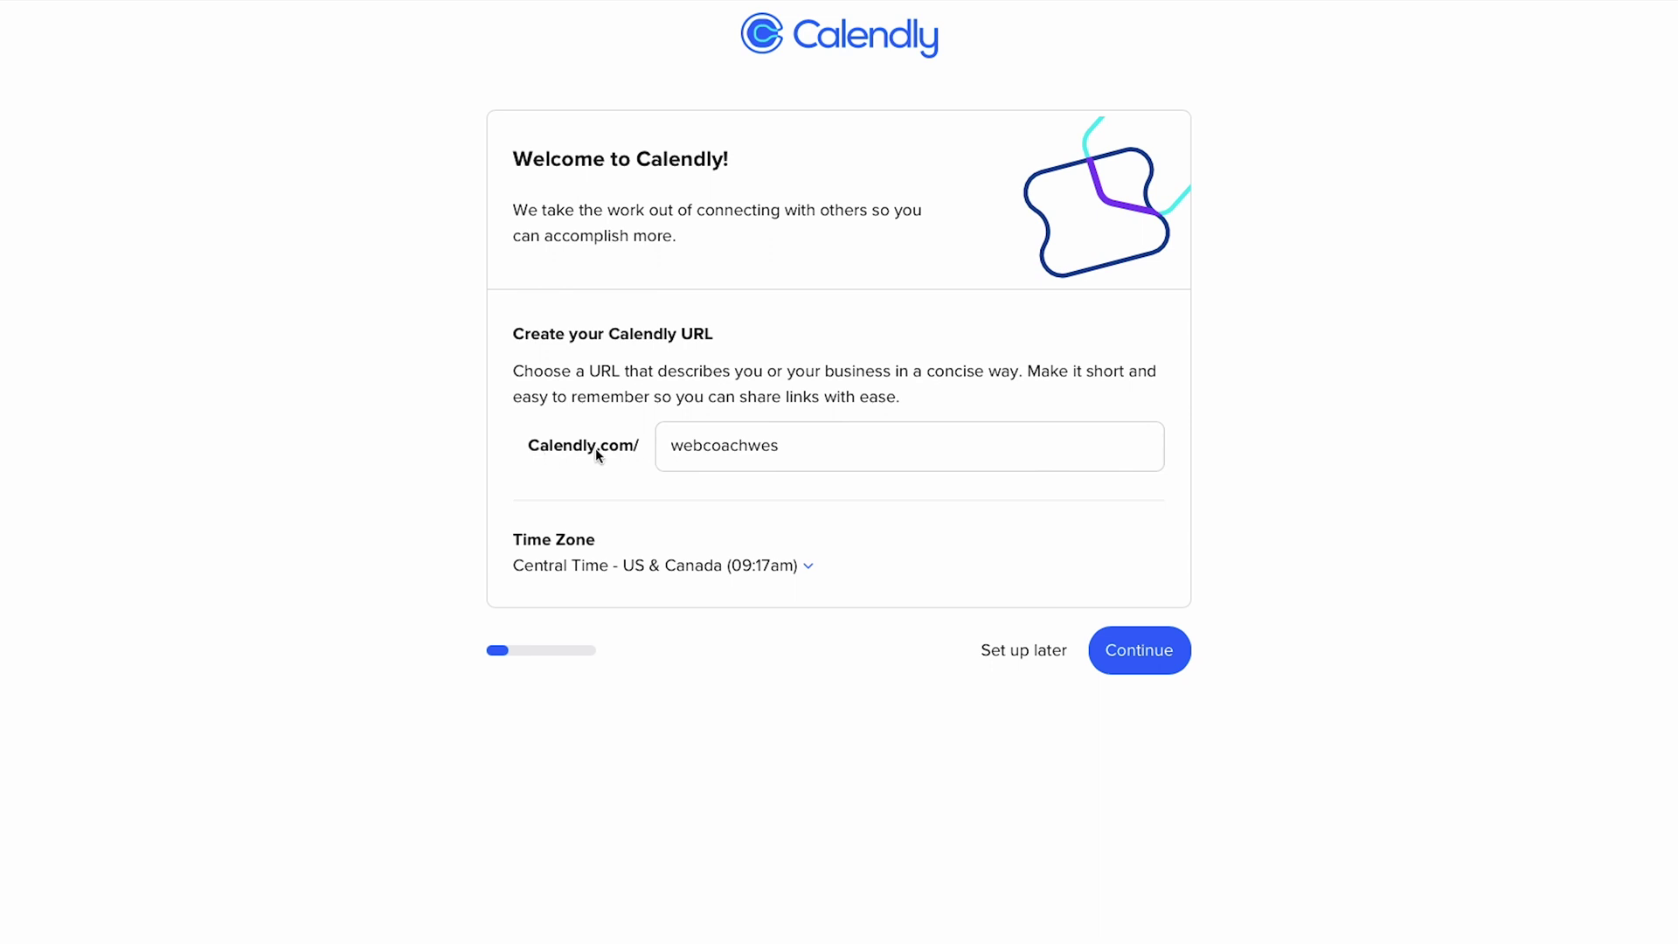
- Keep the suggested Calendly URL slug and Central Time zone, then continue
{"action": "double_click", "coordinate": [699, 448]}
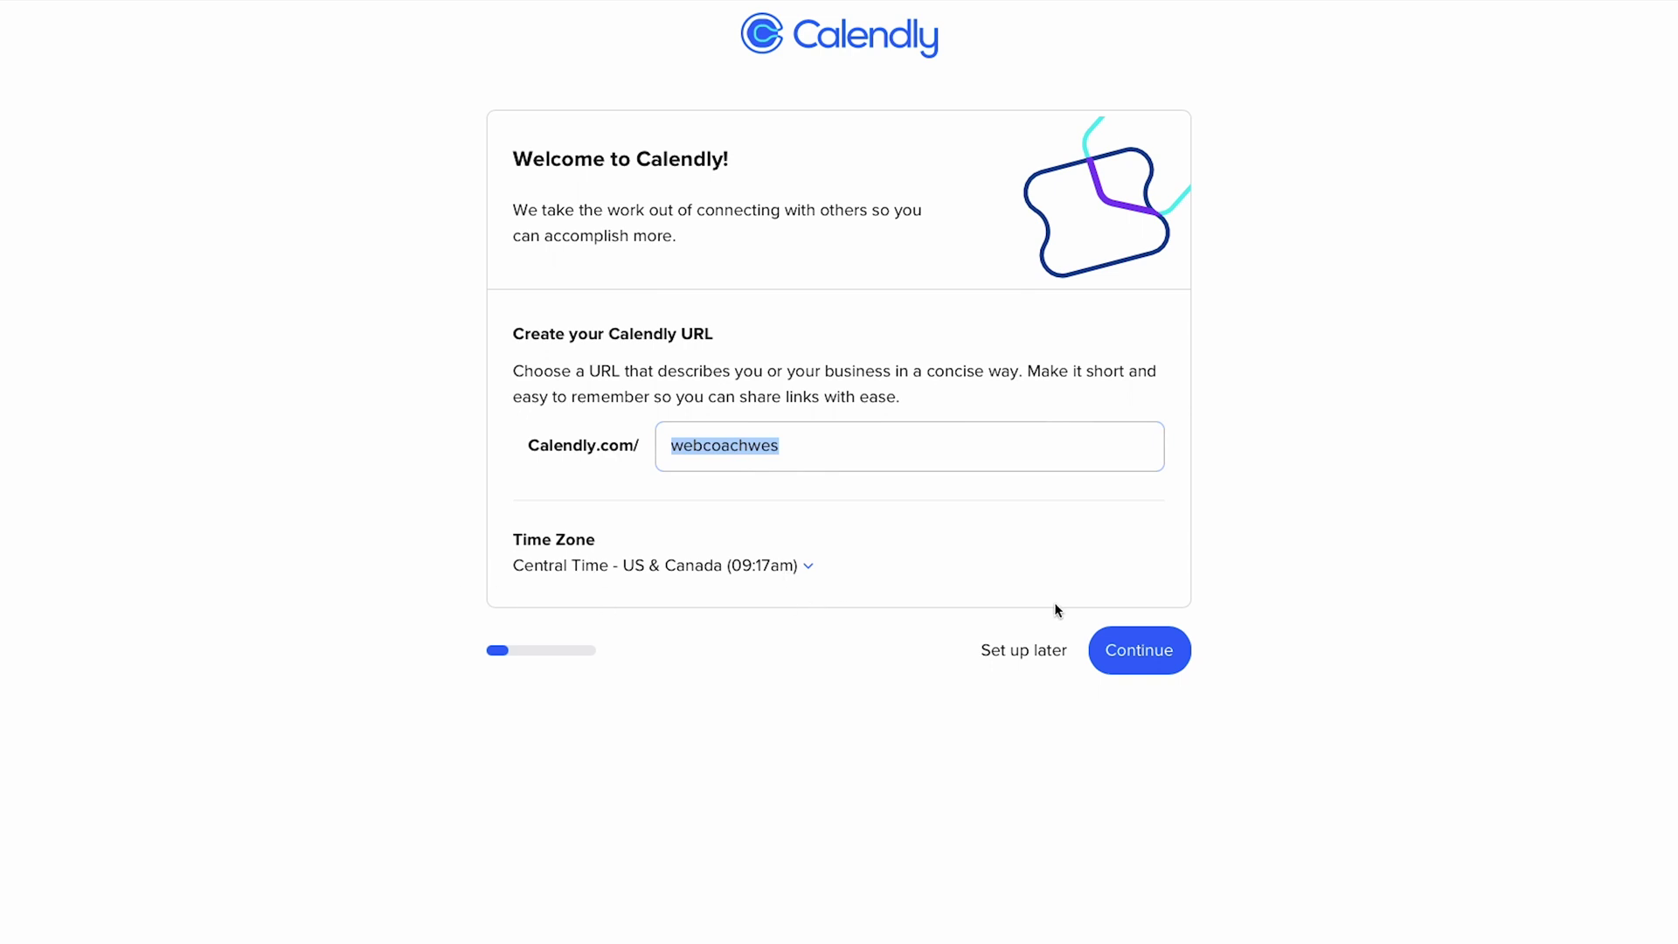
{"action": "left_click", "coordinate": [1146, 658]}
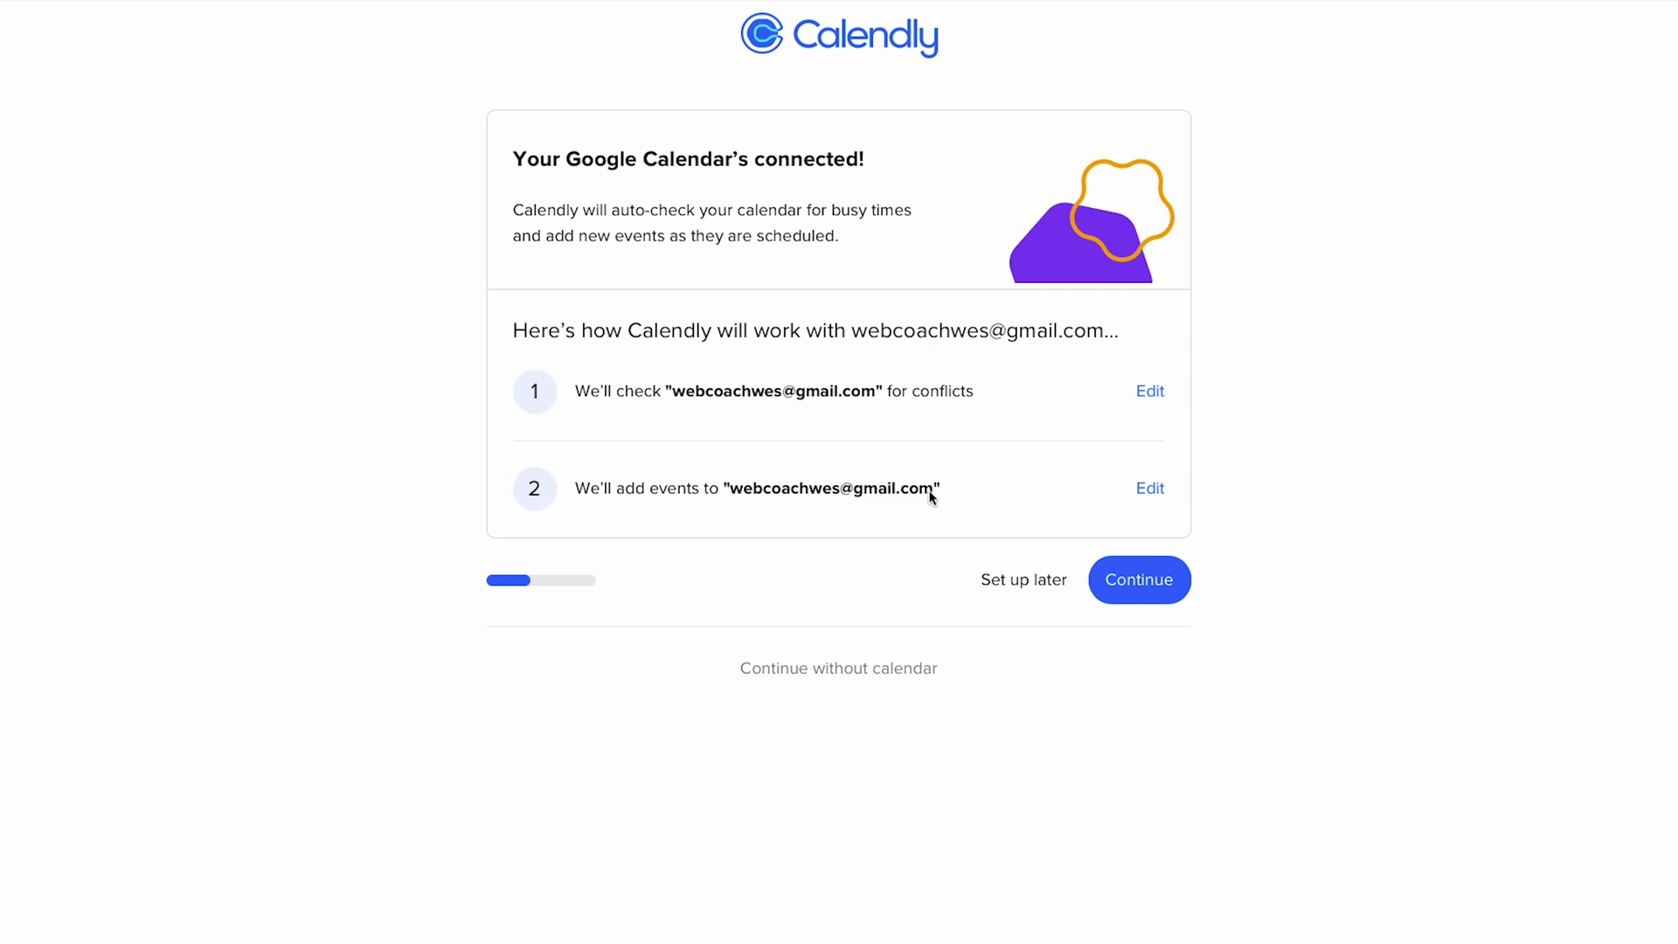
- Keep the Google Calendar conflict-check and add-events settings and continue
{"action": "left_click", "coordinate": [1146, 583]}
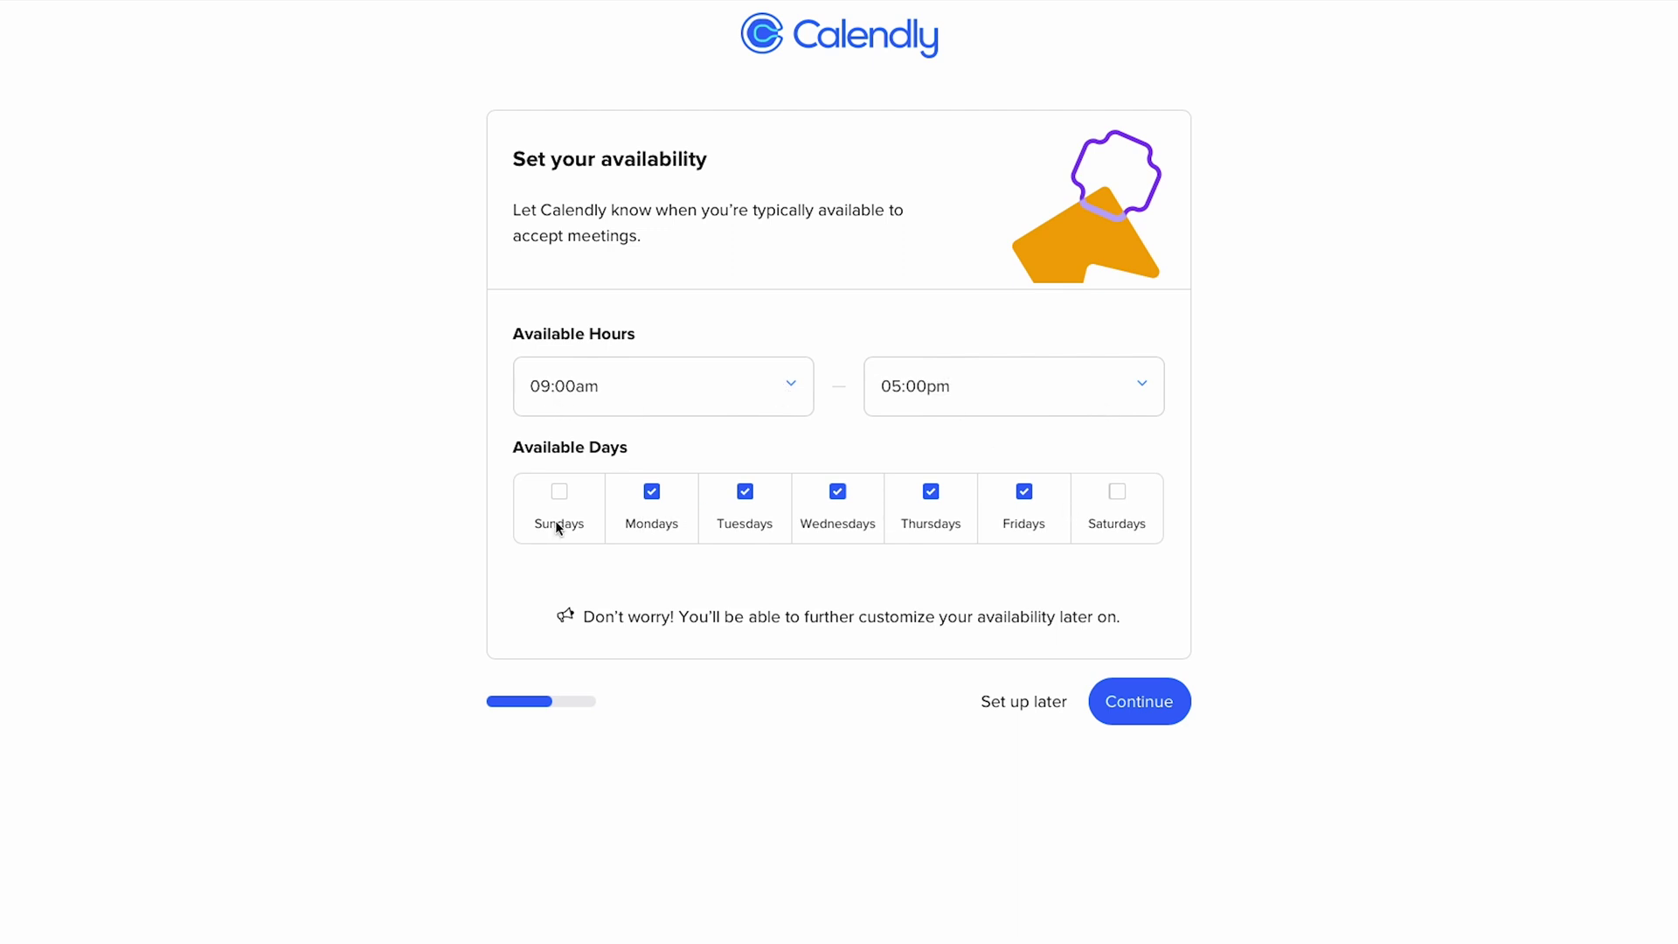
- Limit availability to Tuesday–Thursday, 09:00am to 01:00pm, and continue
{"action": "left_click", "coordinate": [652, 495]}
{"action": "left_click", "coordinate": [965, 382]}
{"action": "scroll", "coordinate": [957, 468], "scroll_direction": "up", "scroll_amount": 4}
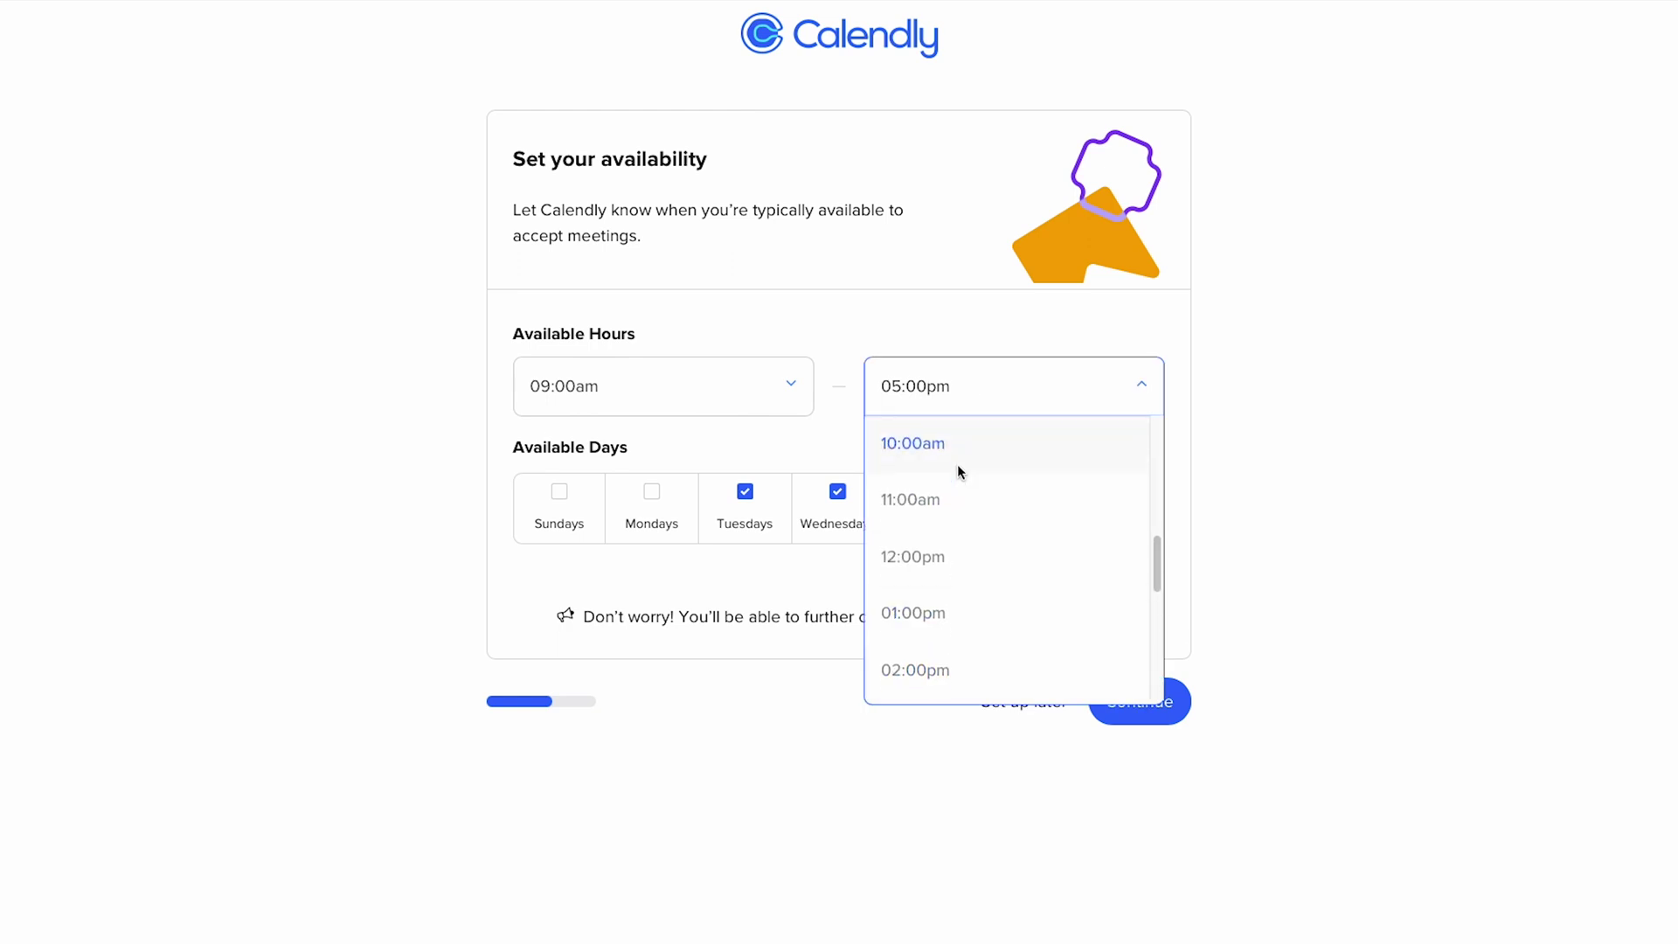
{"action": "scroll", "coordinate": [953, 629], "scroll_direction": "down", "scroll_amount": 2}
{"action": "left_click", "coordinate": [955, 632]}
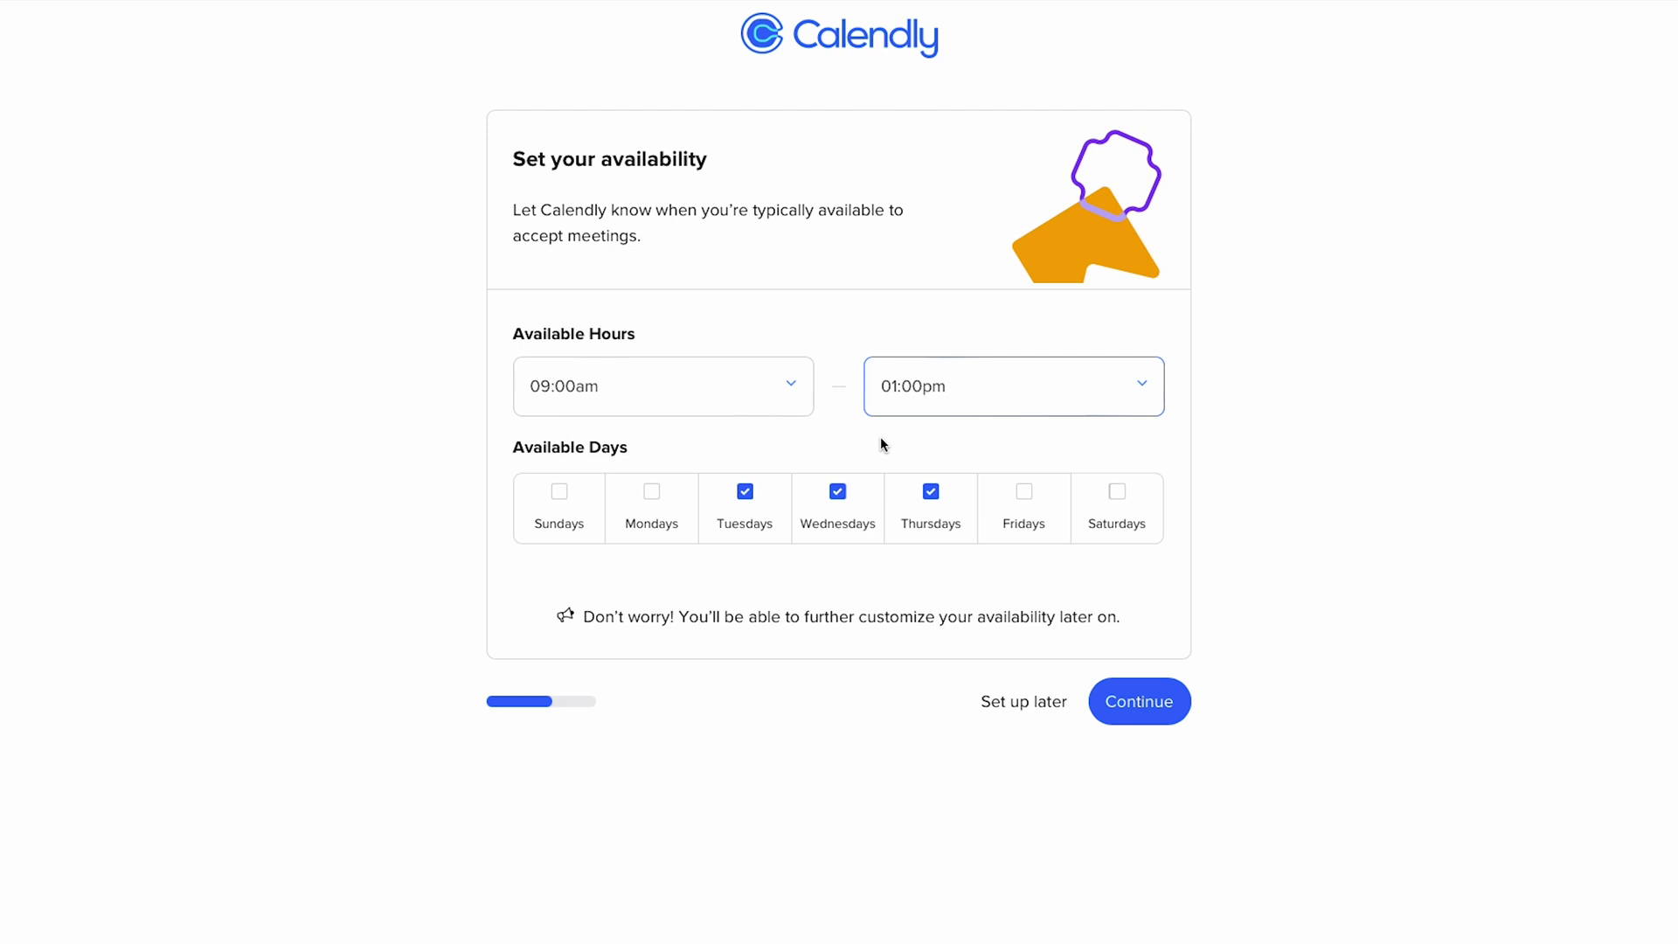
{"action": "left_click", "coordinate": [1143, 704]}
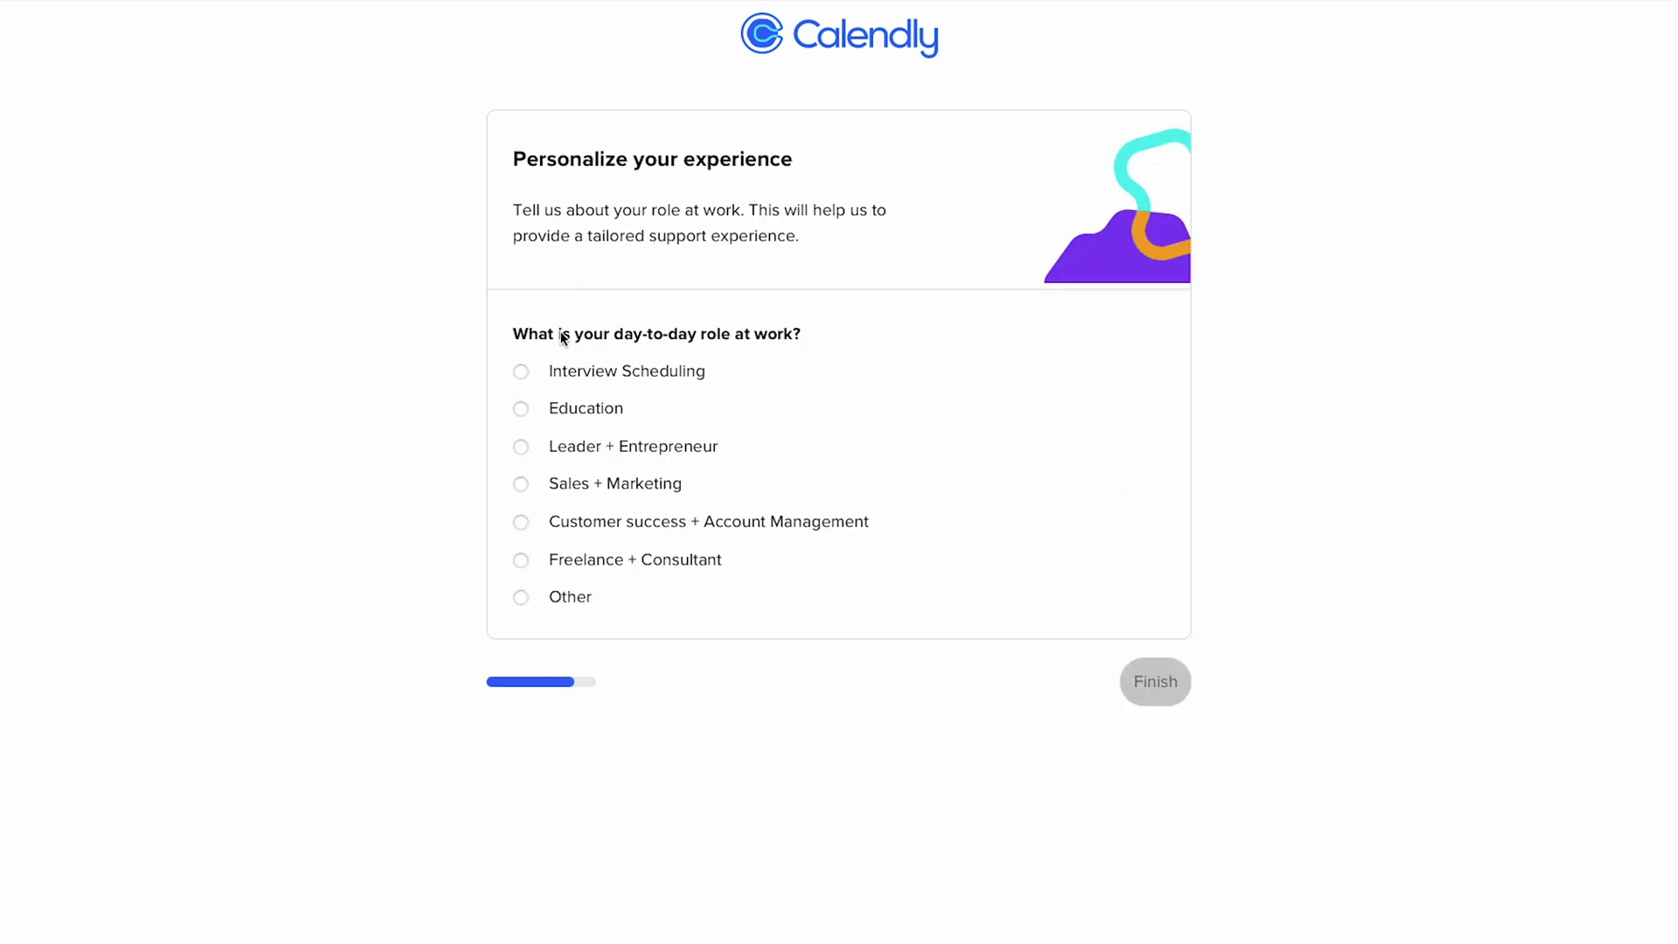
- Choose Freelance + Consultant as the role and finish onboarding
{"action": "left_click", "coordinate": [523, 486]}
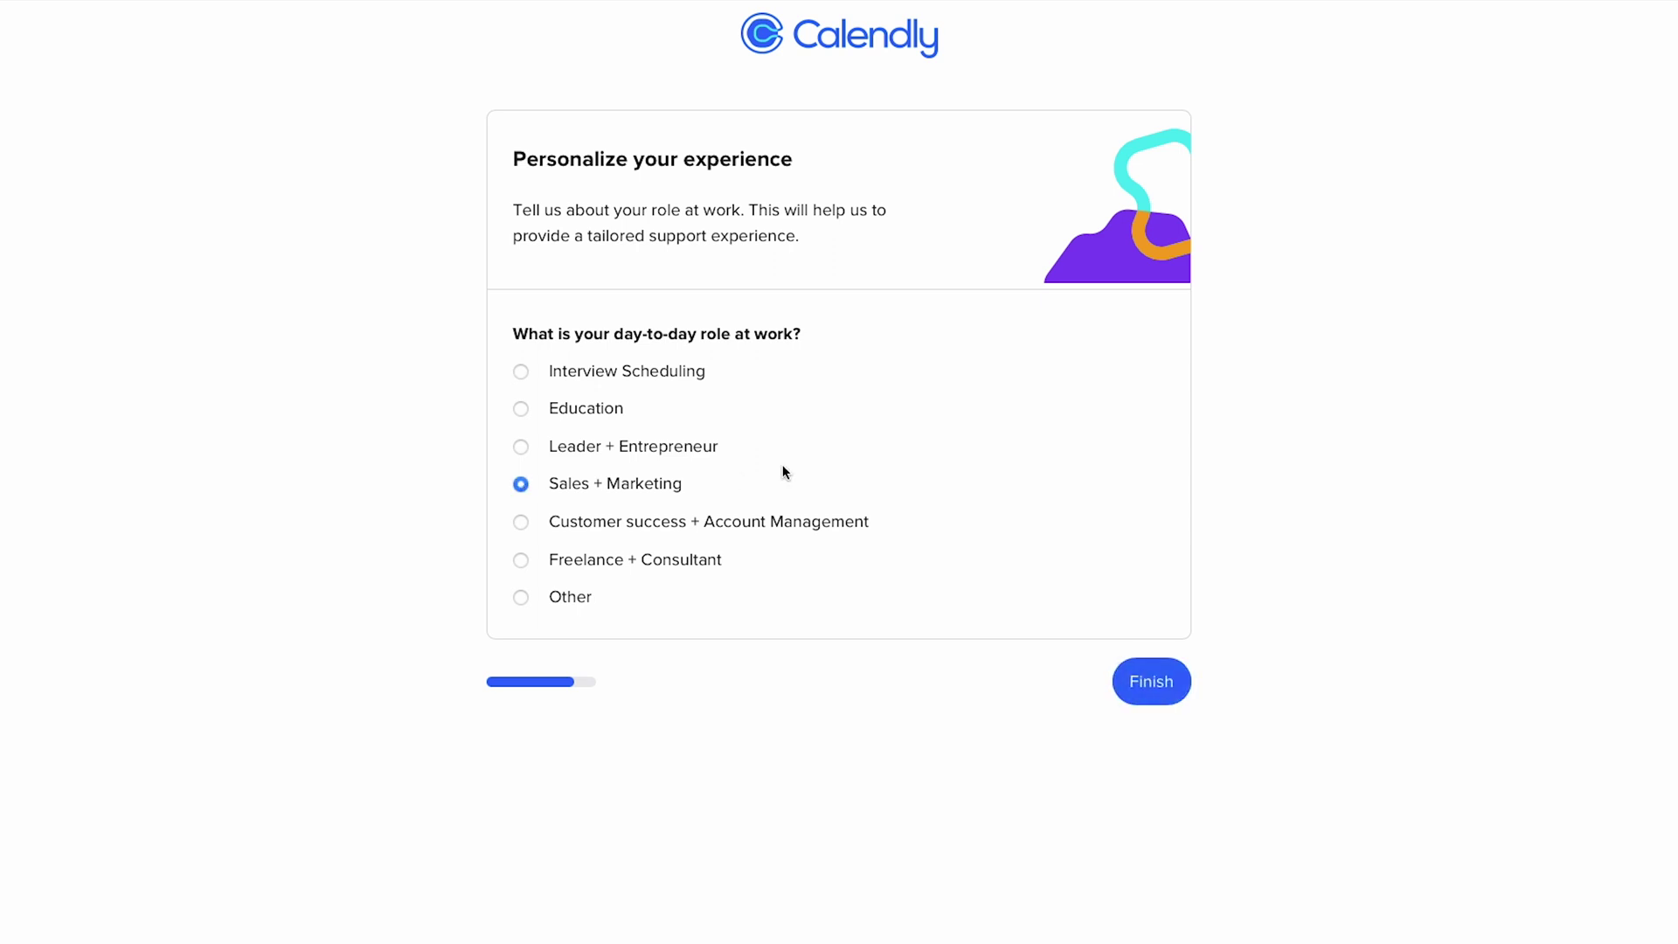
{"action": "left_click", "coordinate": [522, 564]}
{"action": "left_click", "coordinate": [1148, 683]}
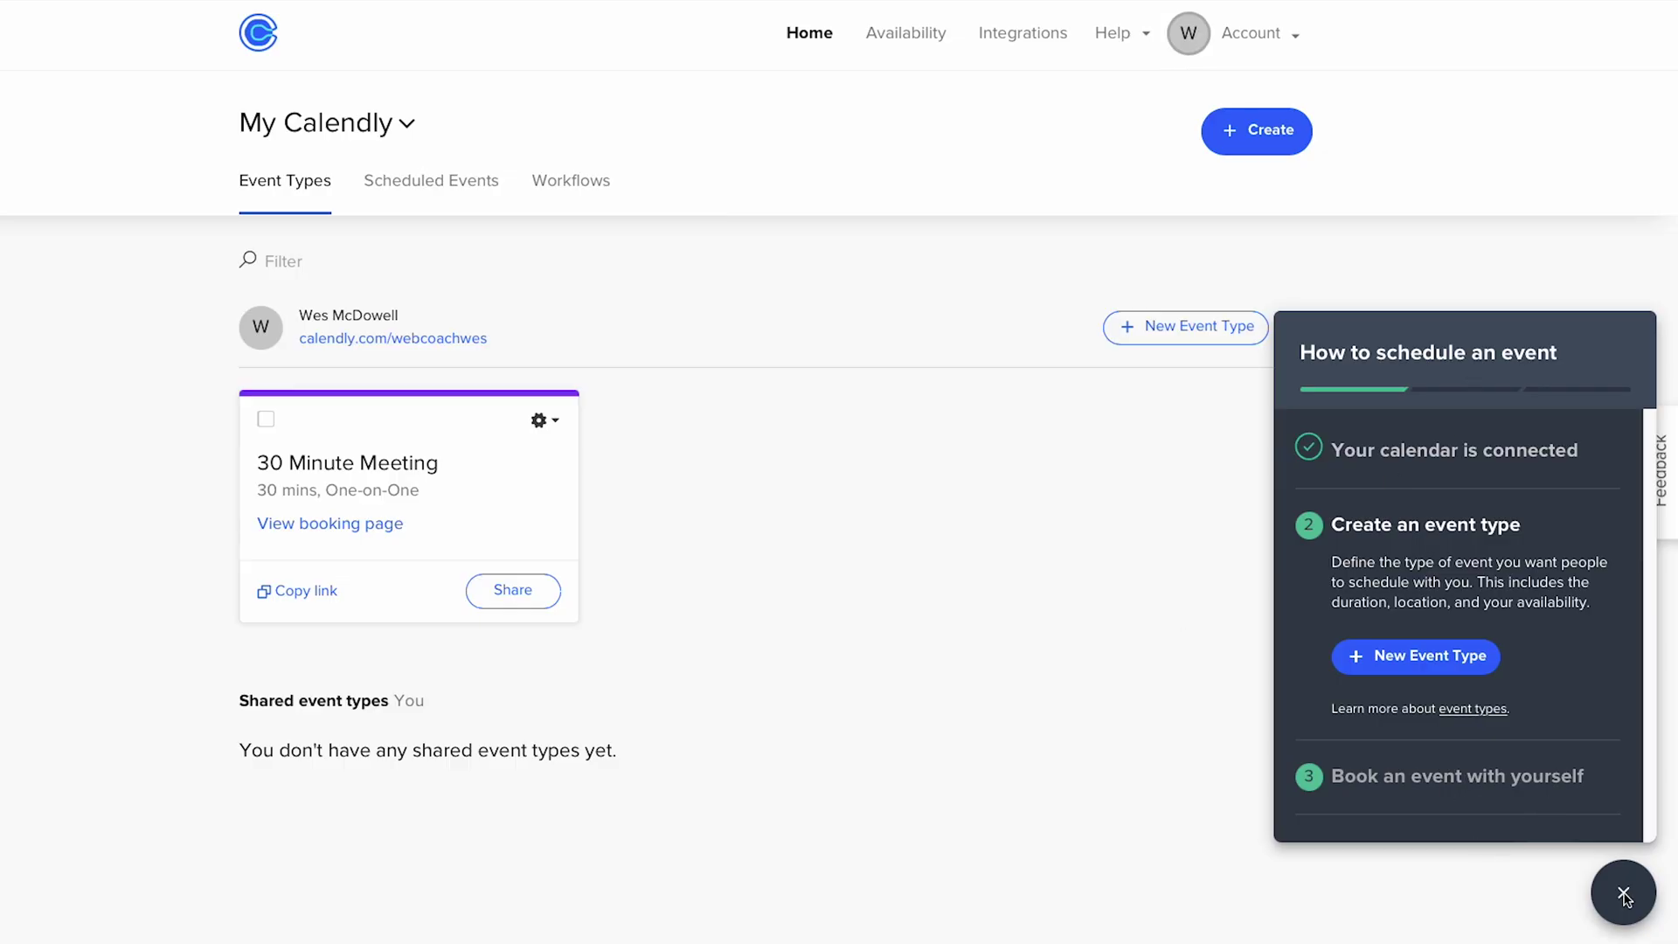
- Dismiss the scheduling guide and create a new One-on-One event type
{"action": "left_click", "coordinate": [1623, 892]}
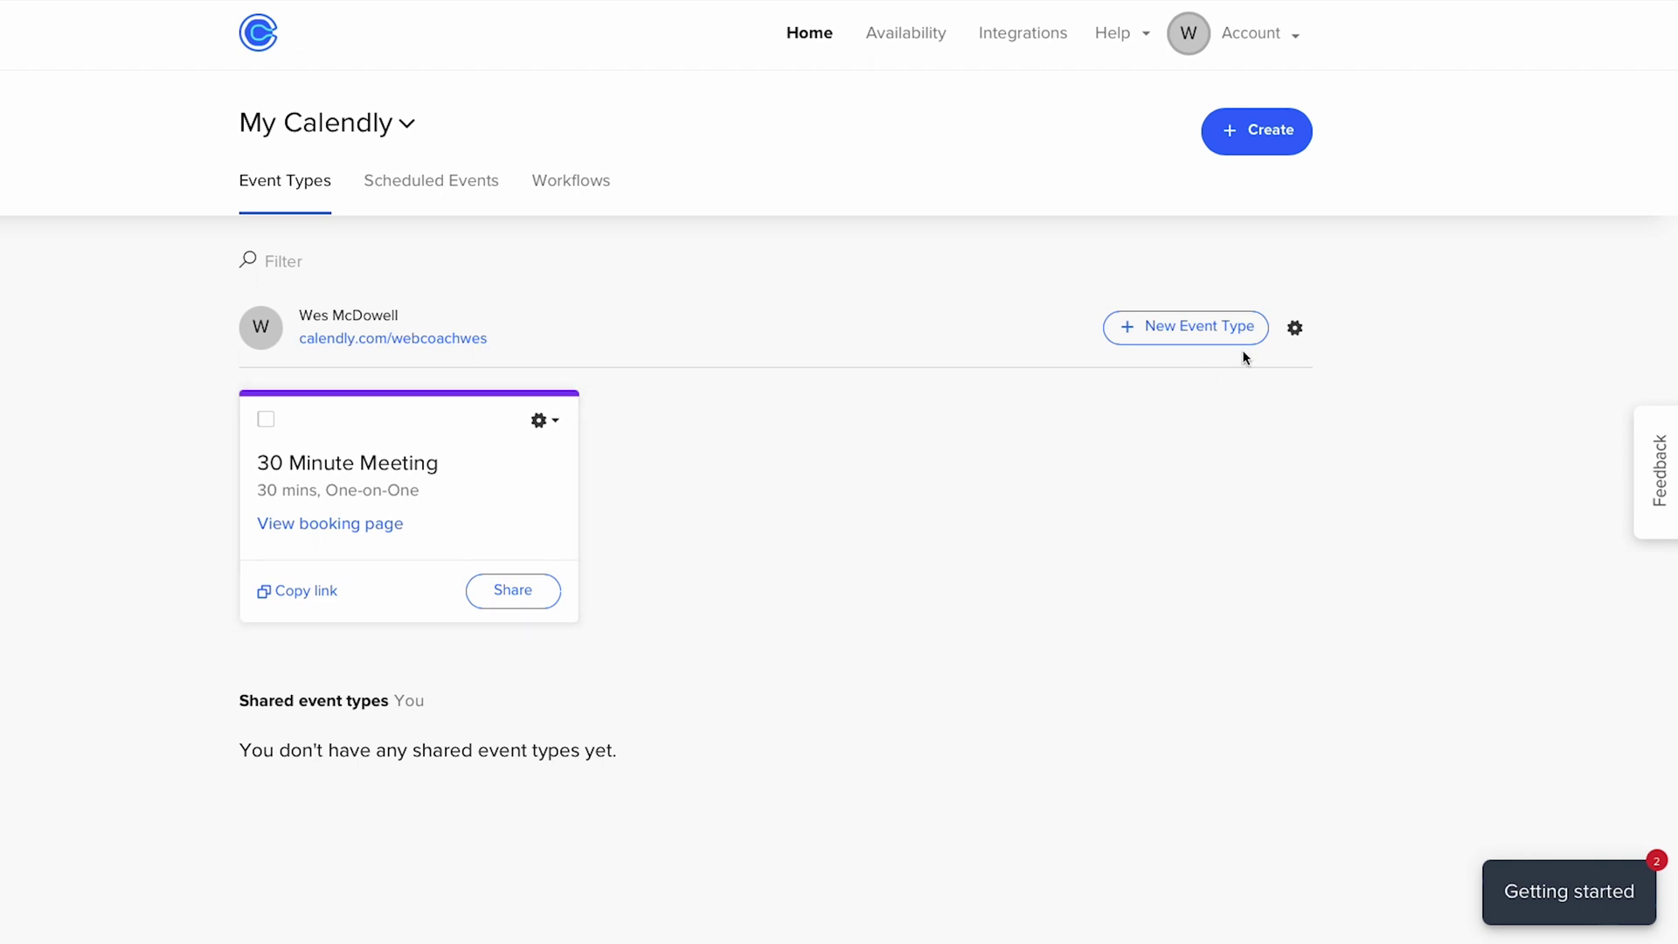
{"action": "left_click", "coordinate": [1179, 328]}
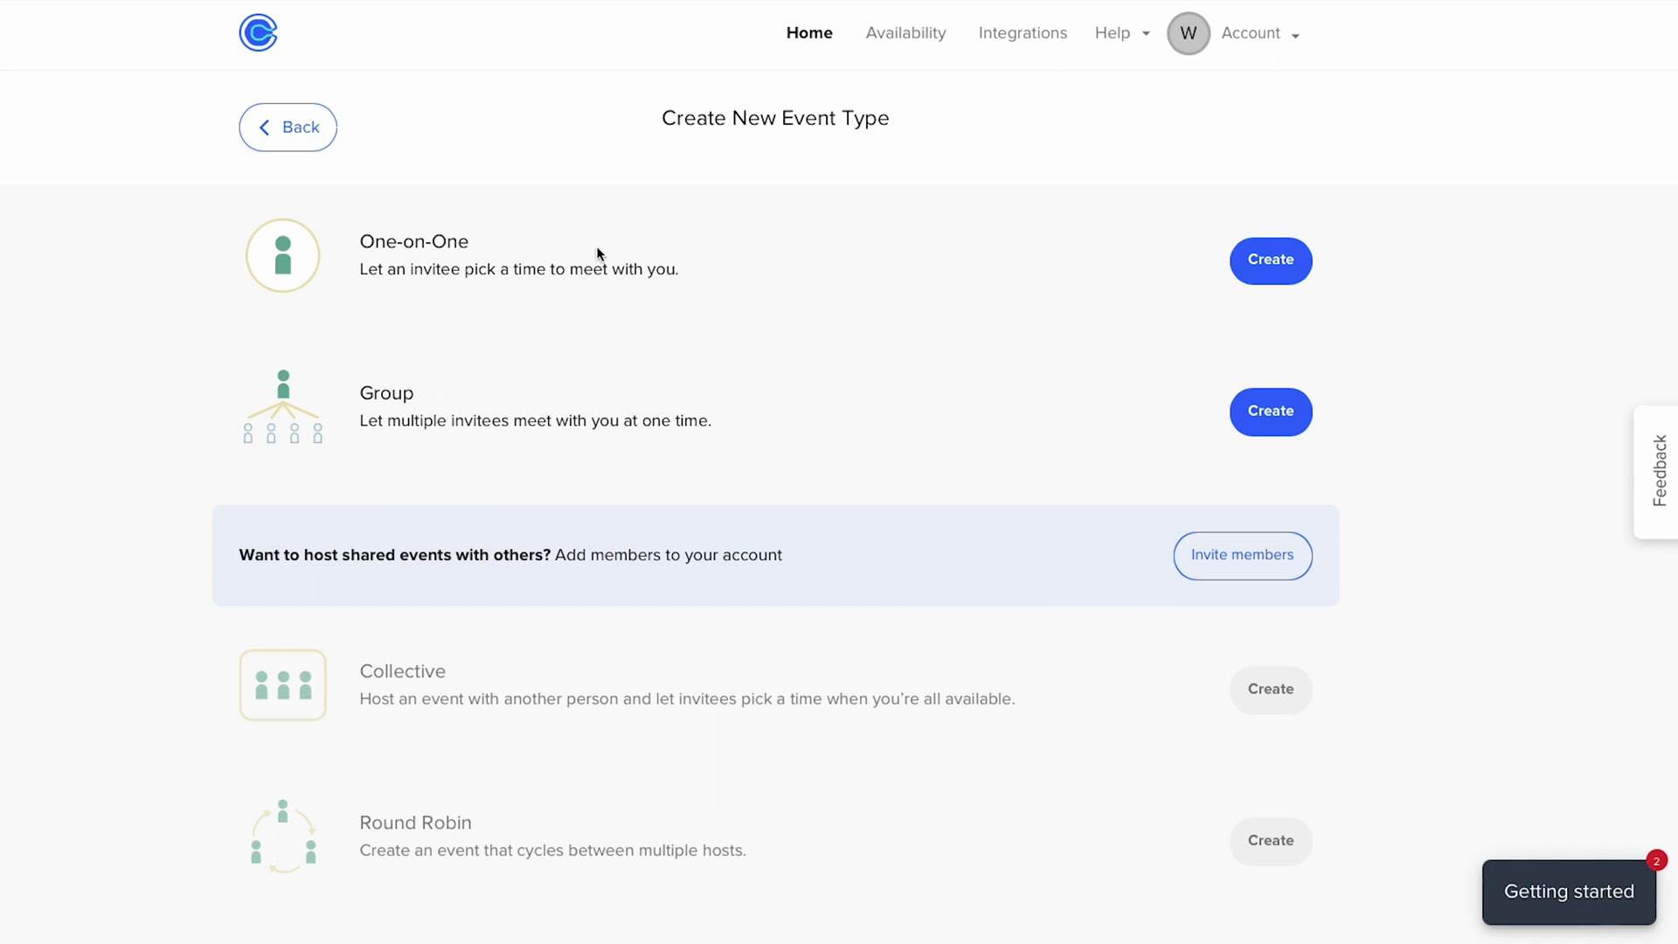
{"action": "left_click", "coordinate": [1241, 262]}
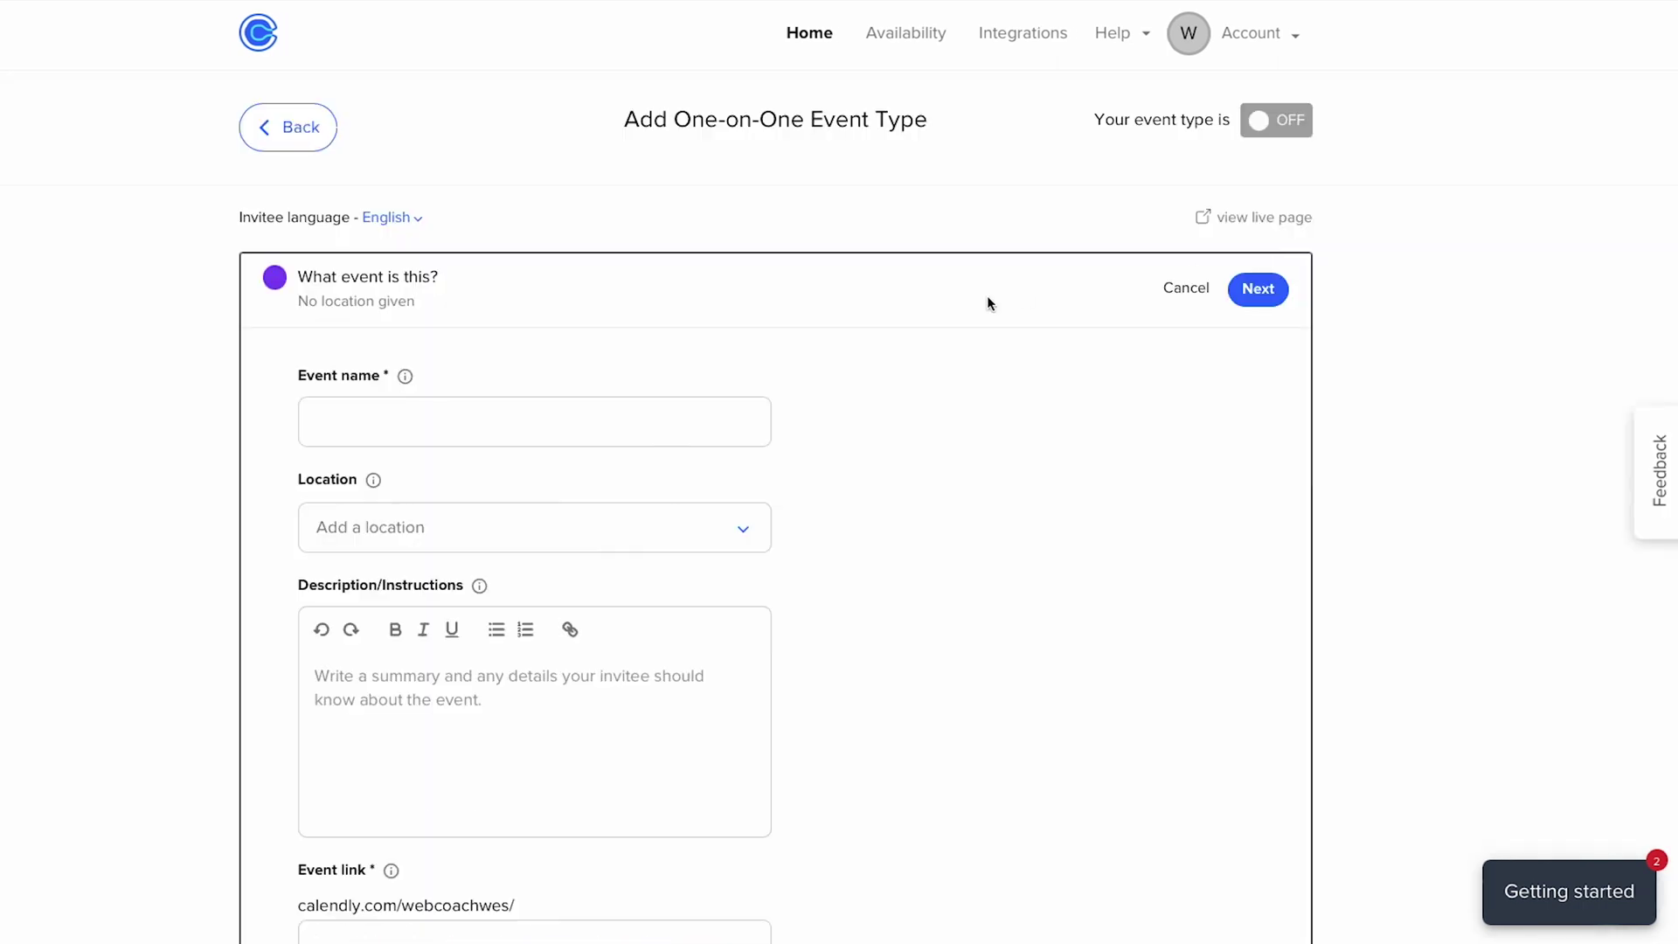
{"action": "left_click", "coordinate": [448, 430]}
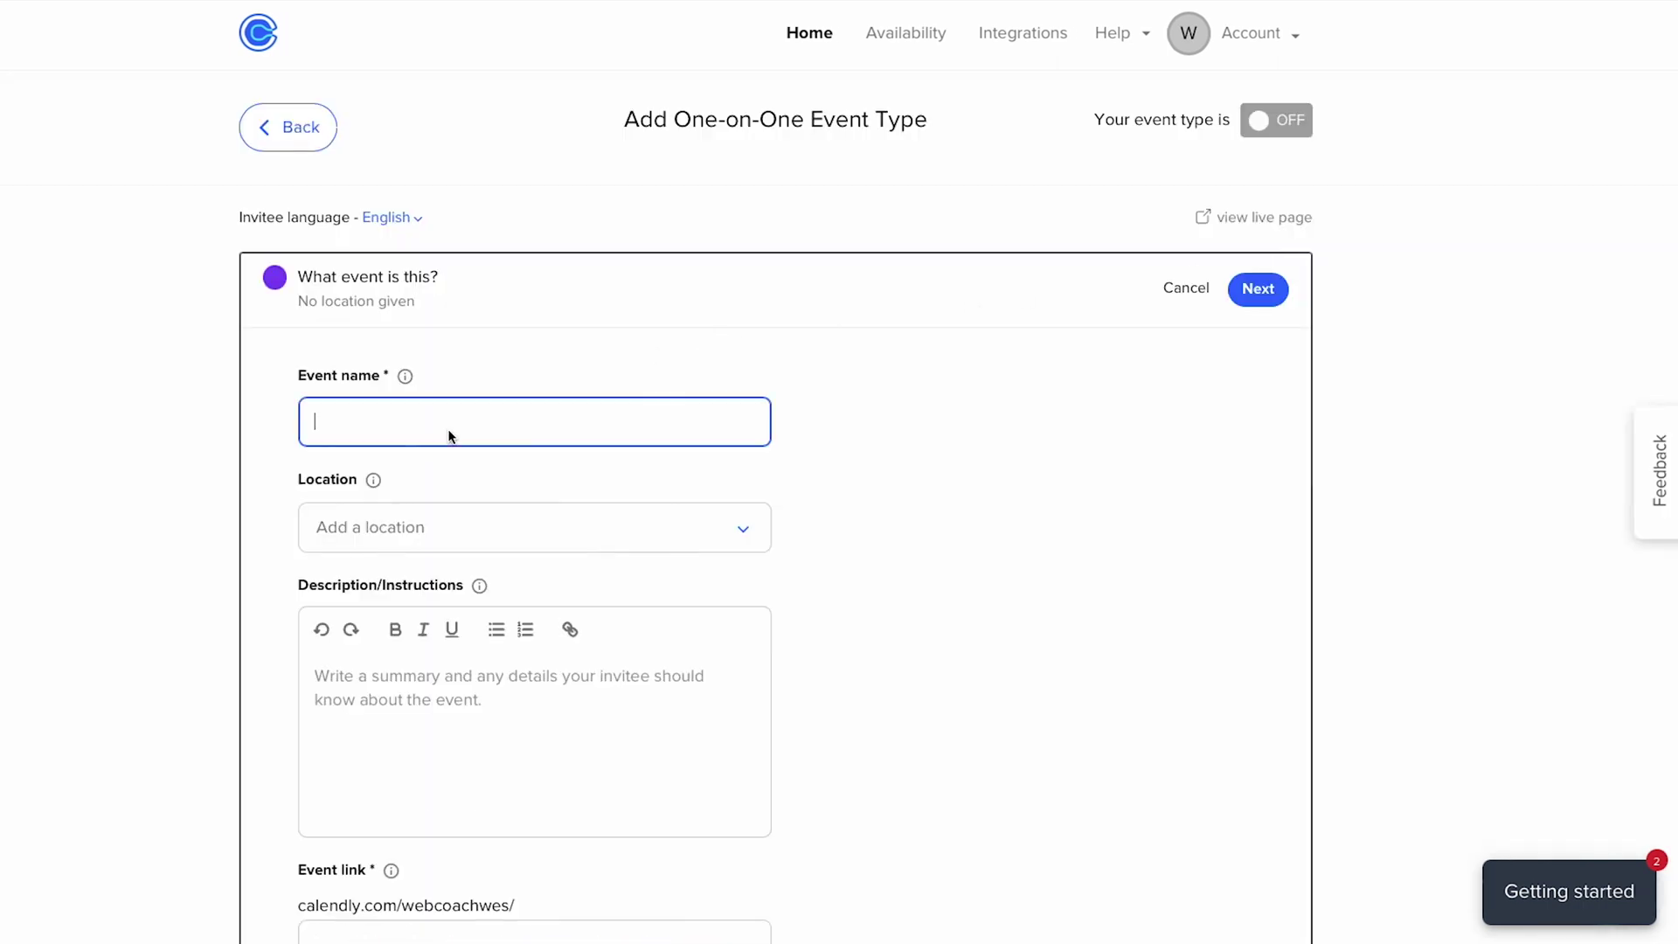
{"action": "type", "text": "Free Consultation"}
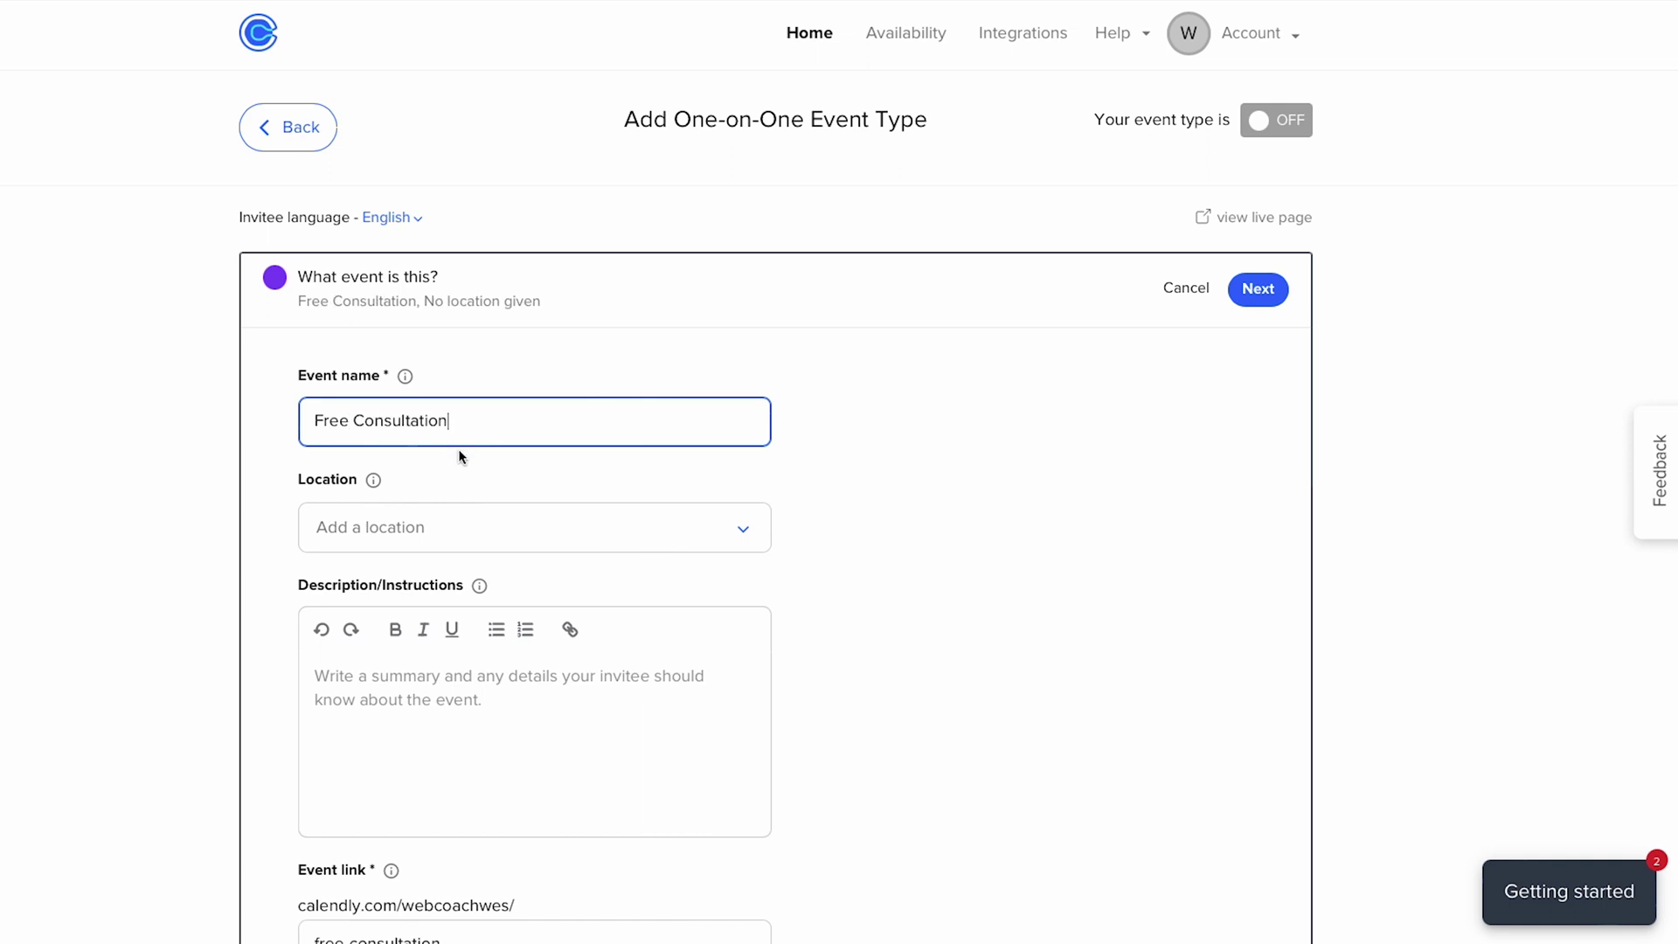
{"action": "scroll", "coordinate": [490, 463], "scroll_direction": "down", "scroll_amount": 1}
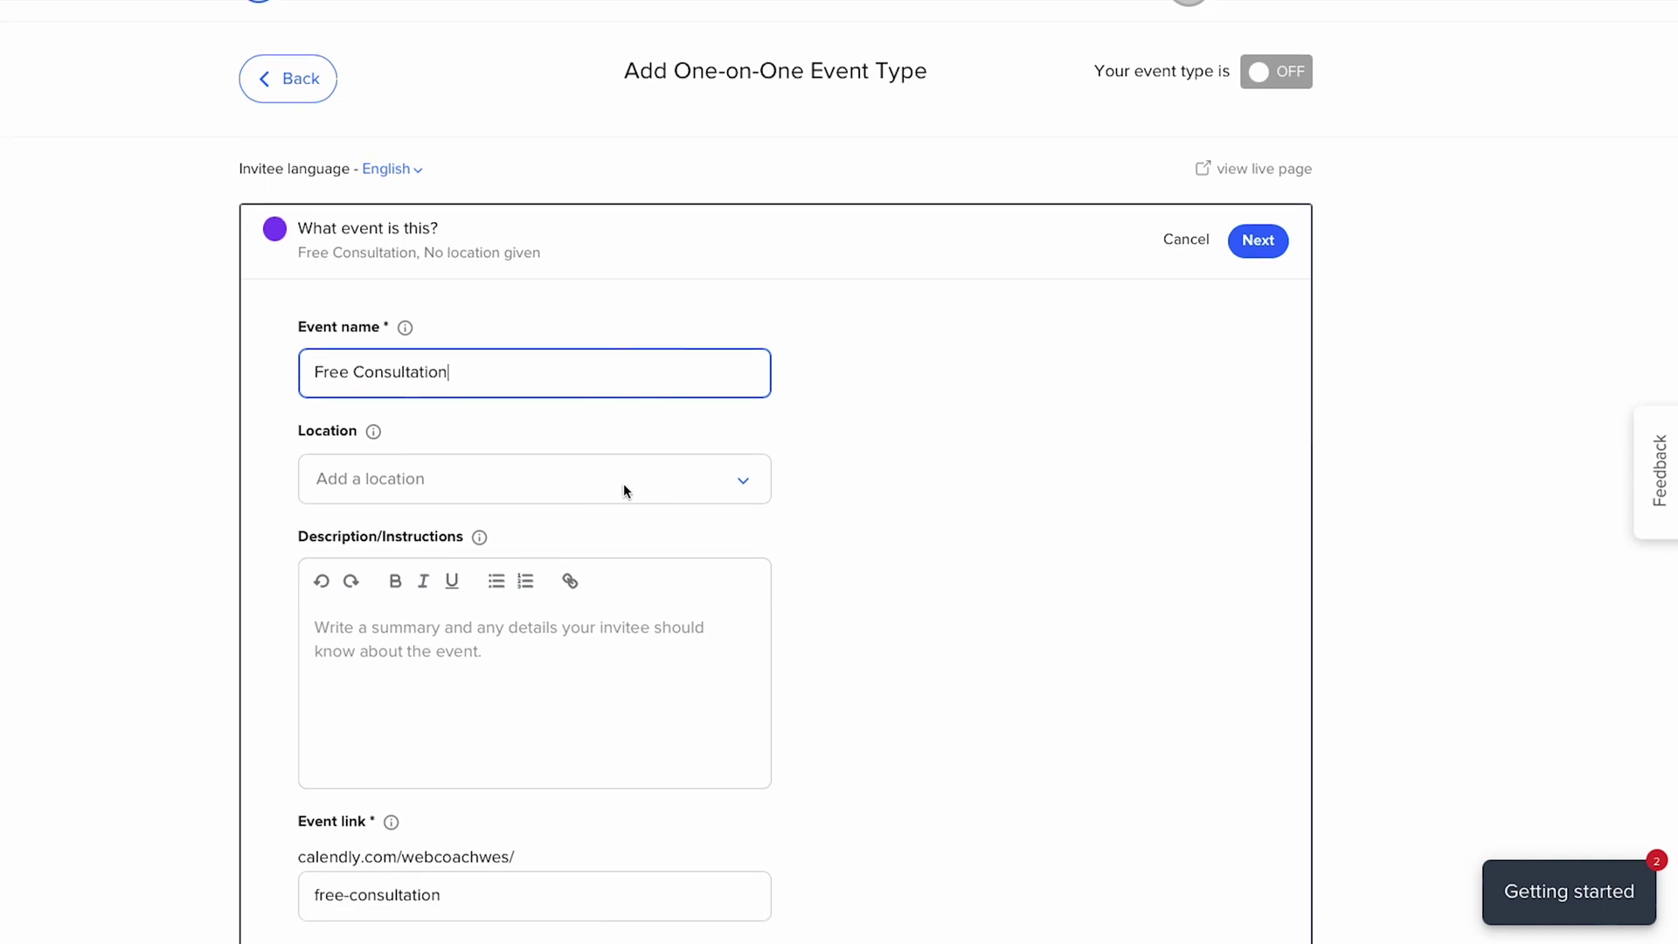
{"action": "left_click", "coordinate": [744, 487]}
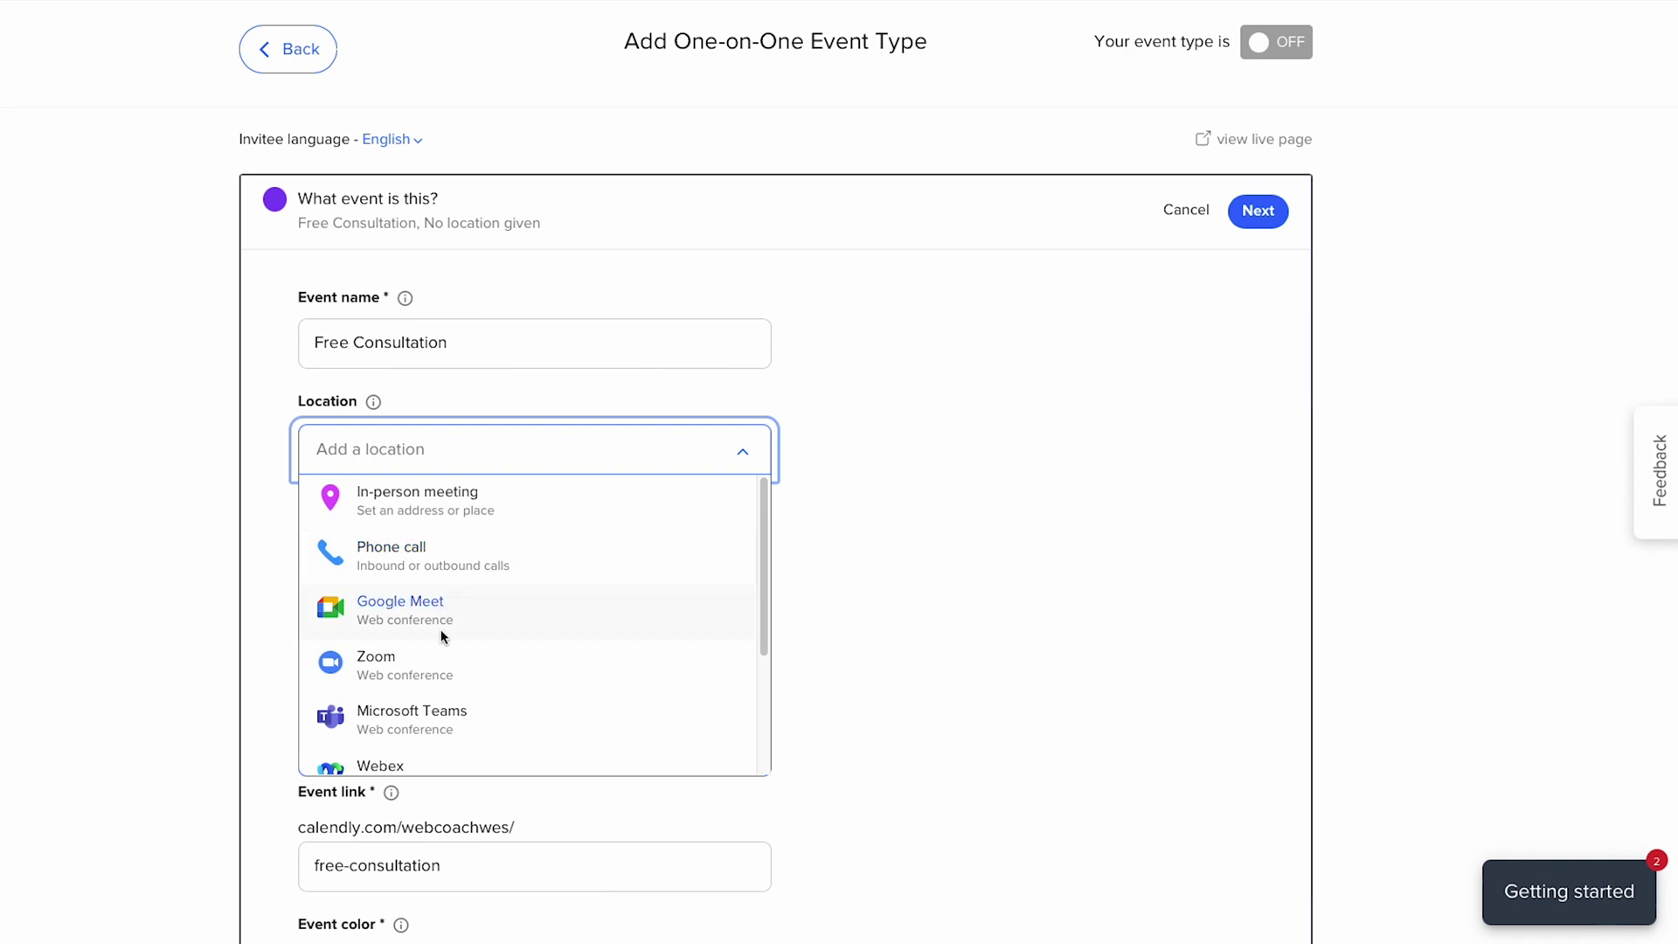
{"action": "scroll", "coordinate": [433, 678], "scroll_direction": "down", "scroll_amount": 1}
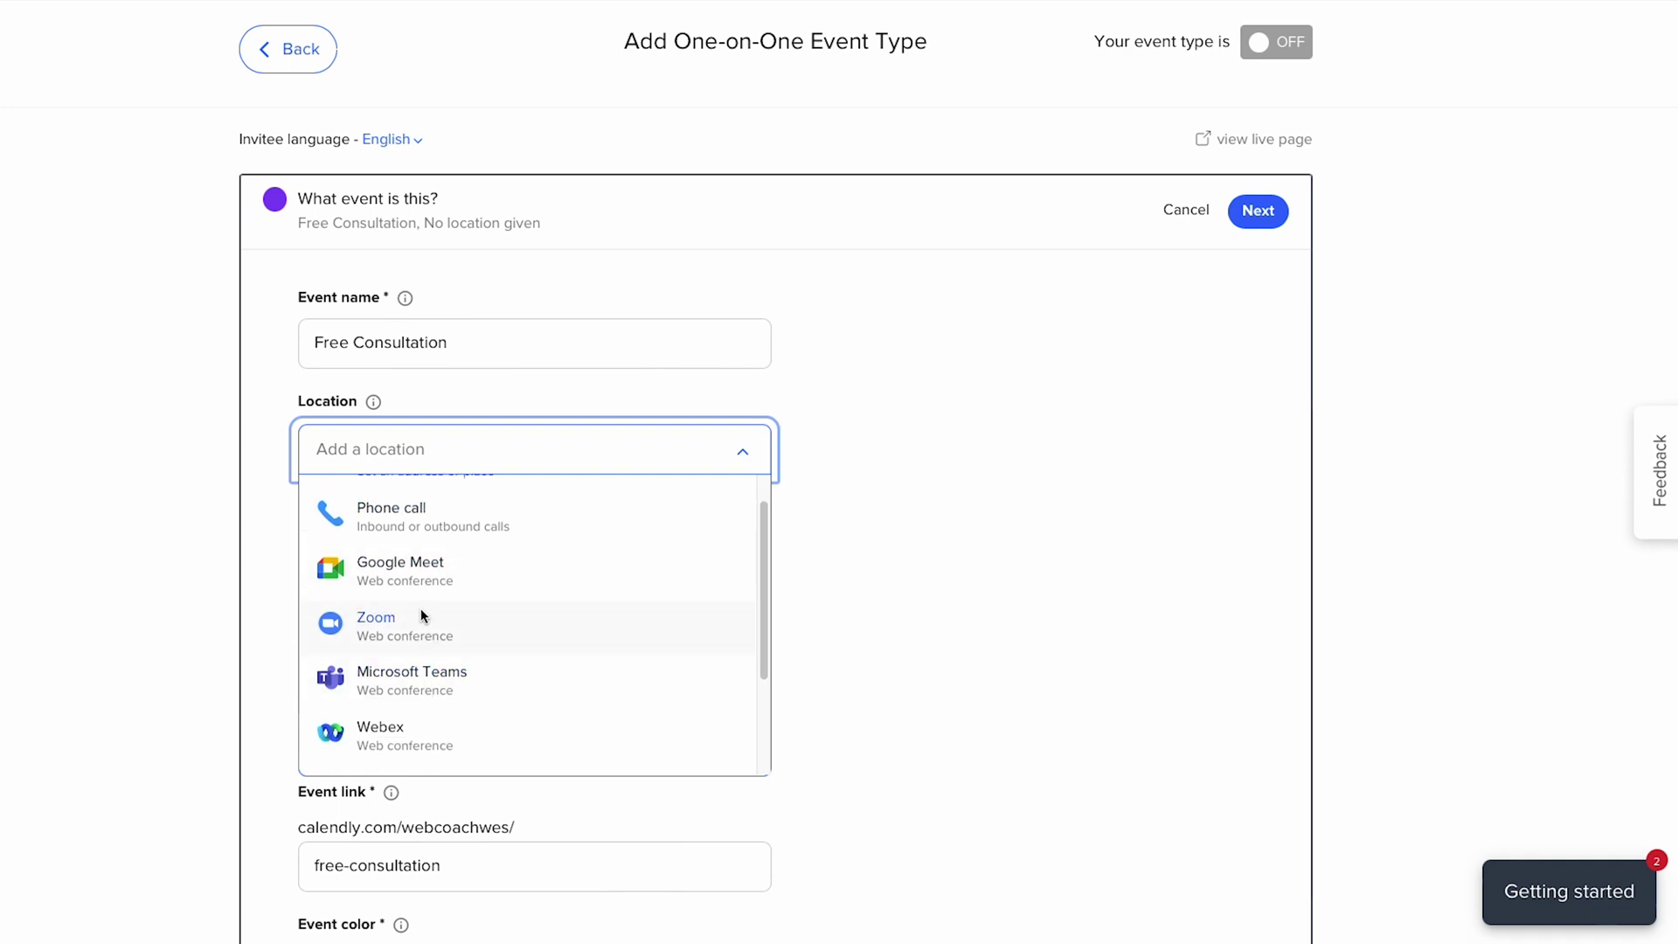
{"action": "left_click", "coordinate": [408, 627]}
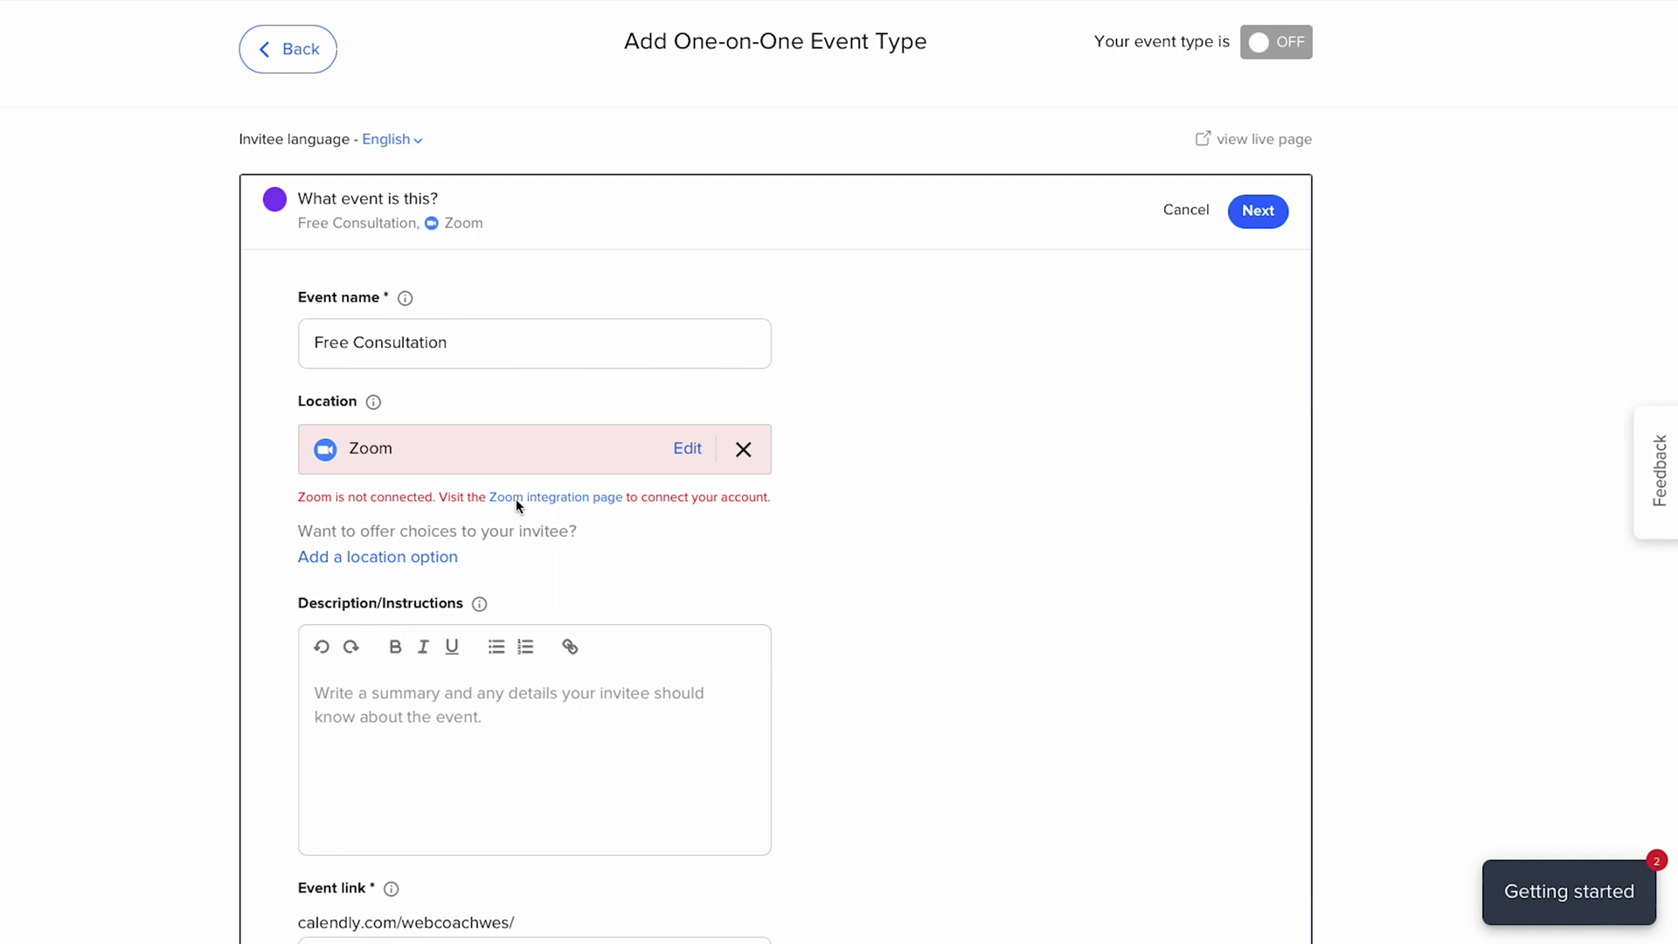
{"action": "left_click", "coordinate": [513, 498]}
{"action": "left_click", "coordinate": [743, 449]}
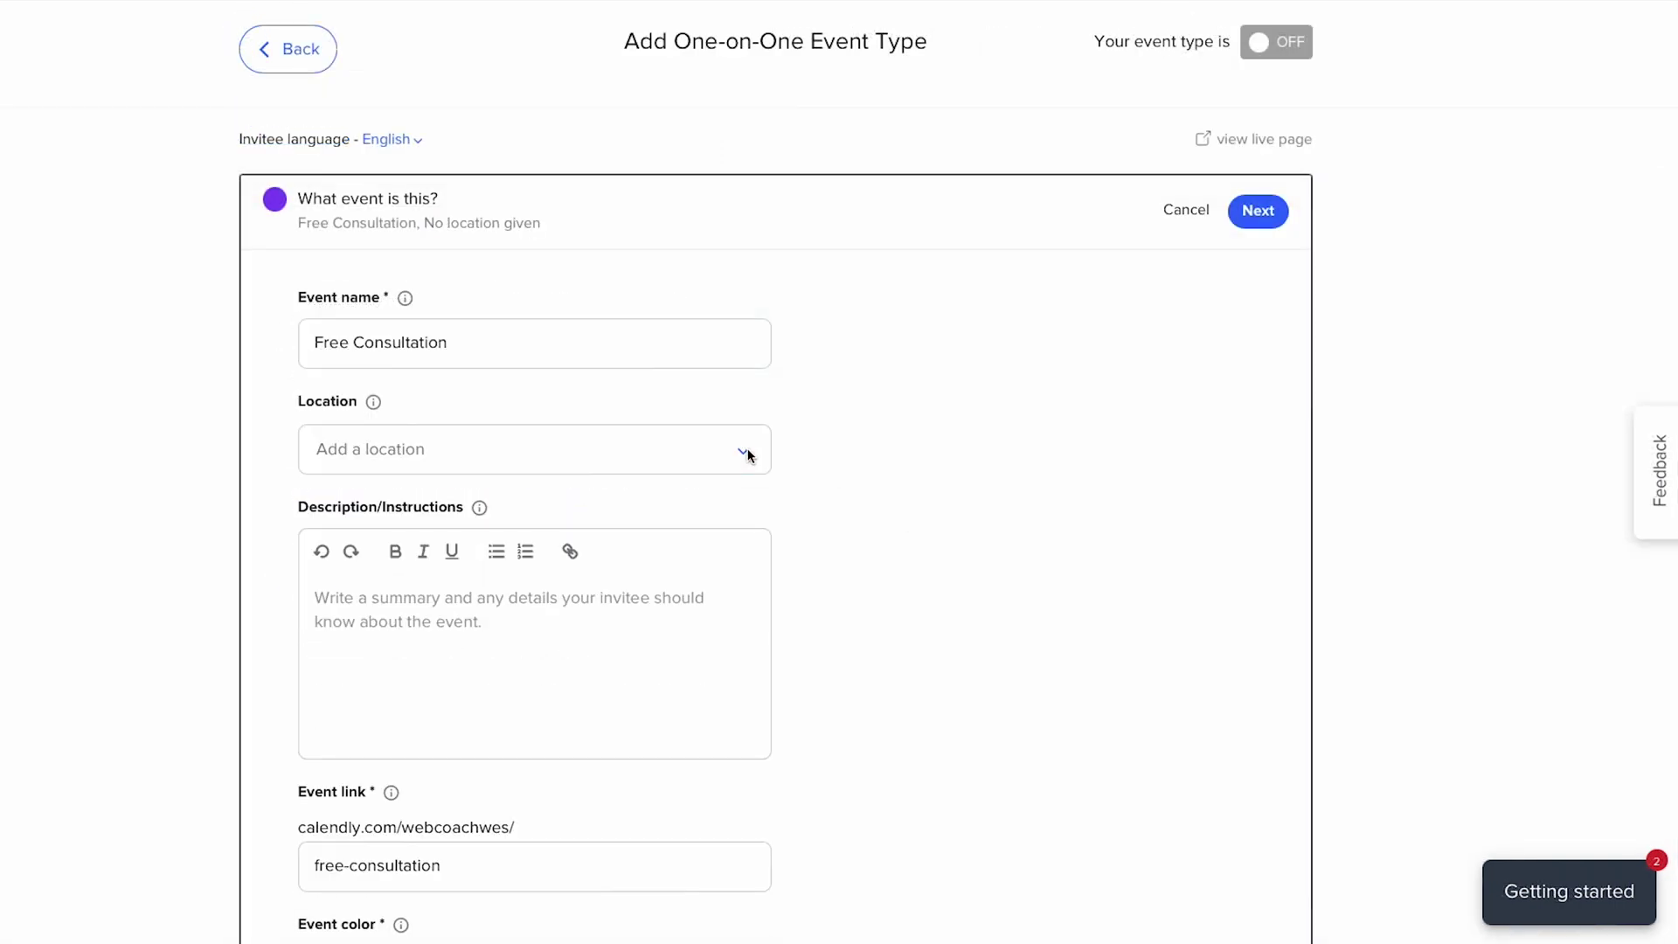
{"action": "left_click", "coordinate": [601, 453]}
- Set Phone call with the host calling the invitee, plus Google Meet as a second location
{"action": "left_click", "coordinate": [454, 555]}
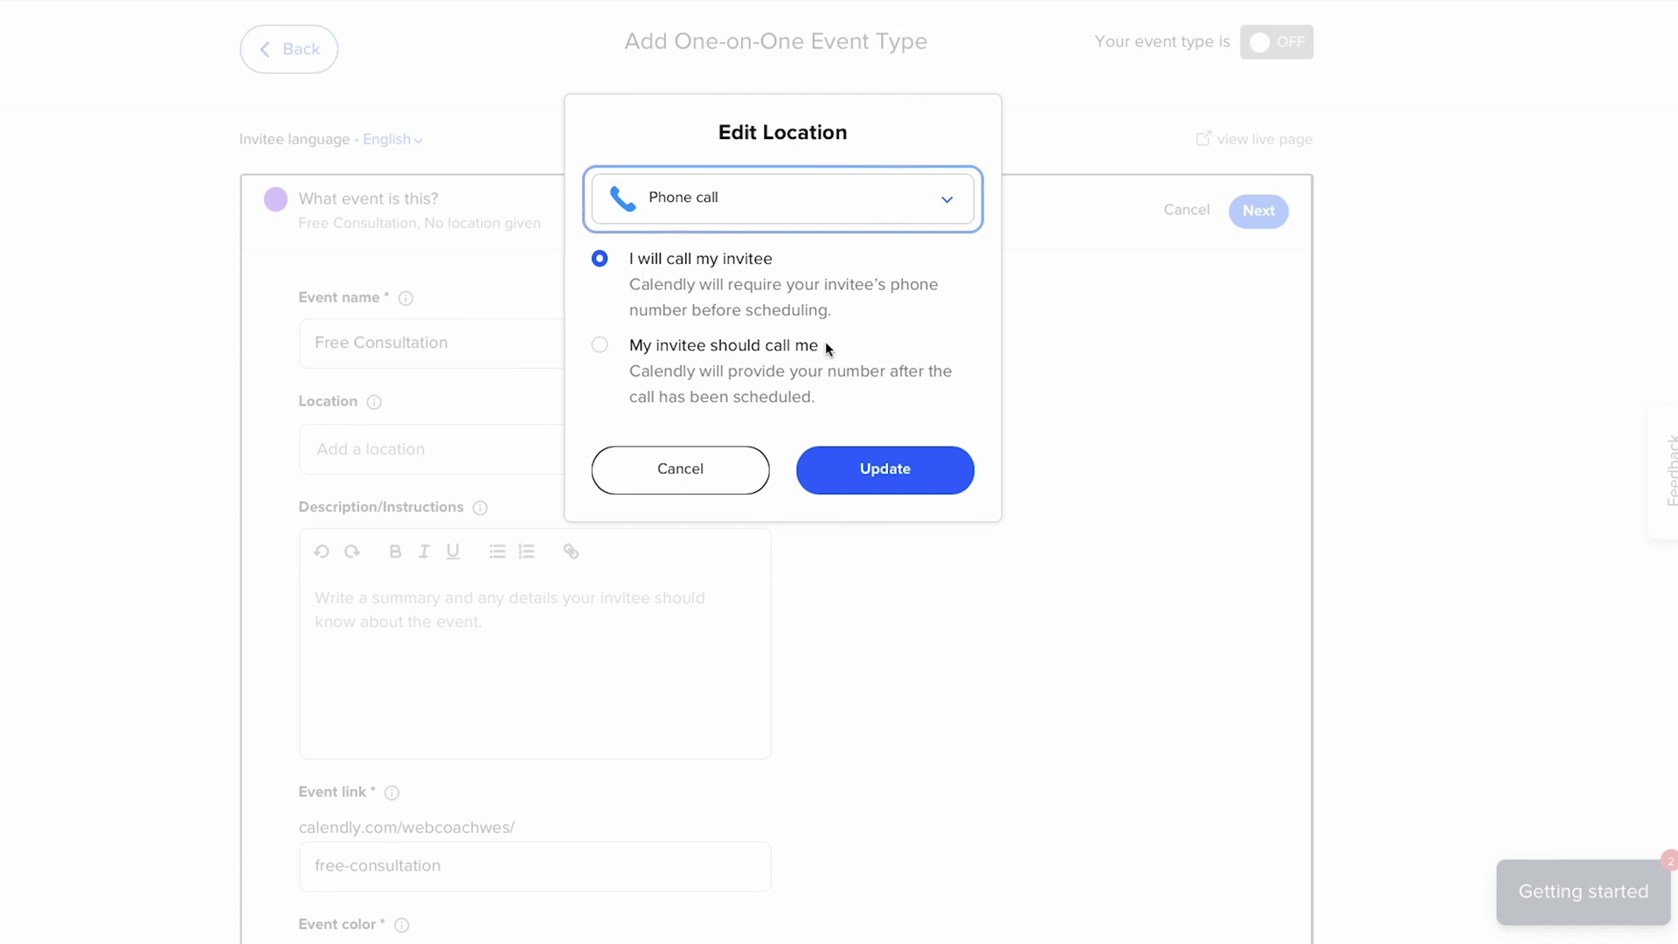
{"action": "left_click", "coordinate": [908, 483]}
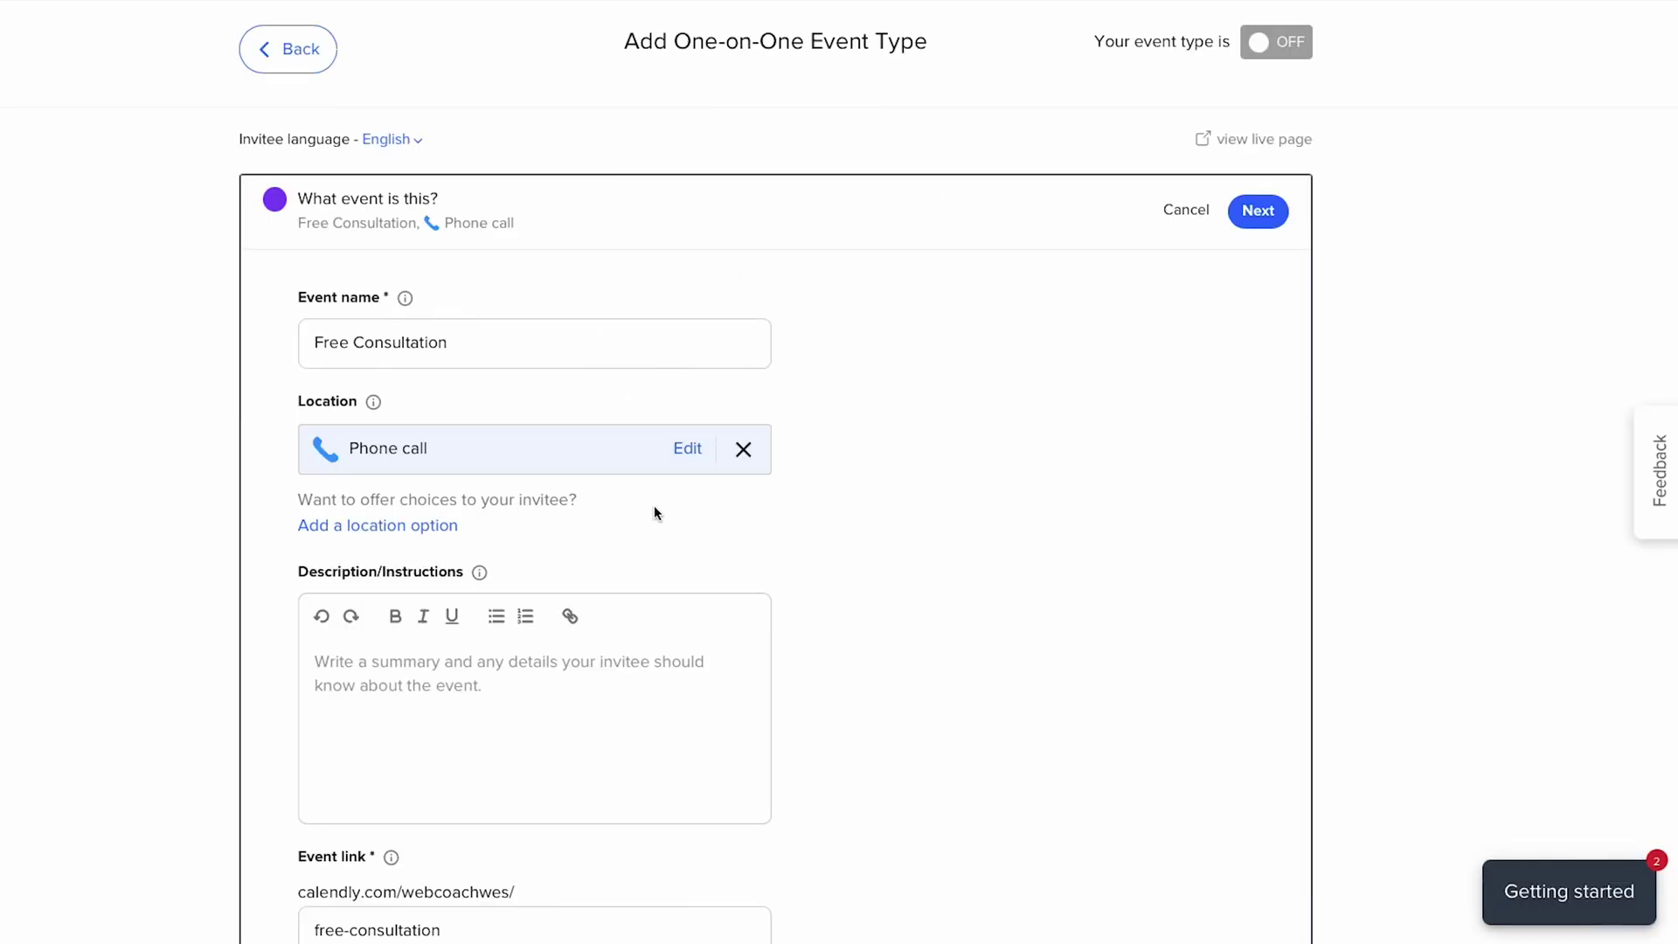
{"action": "left_click", "coordinate": [317, 525]}
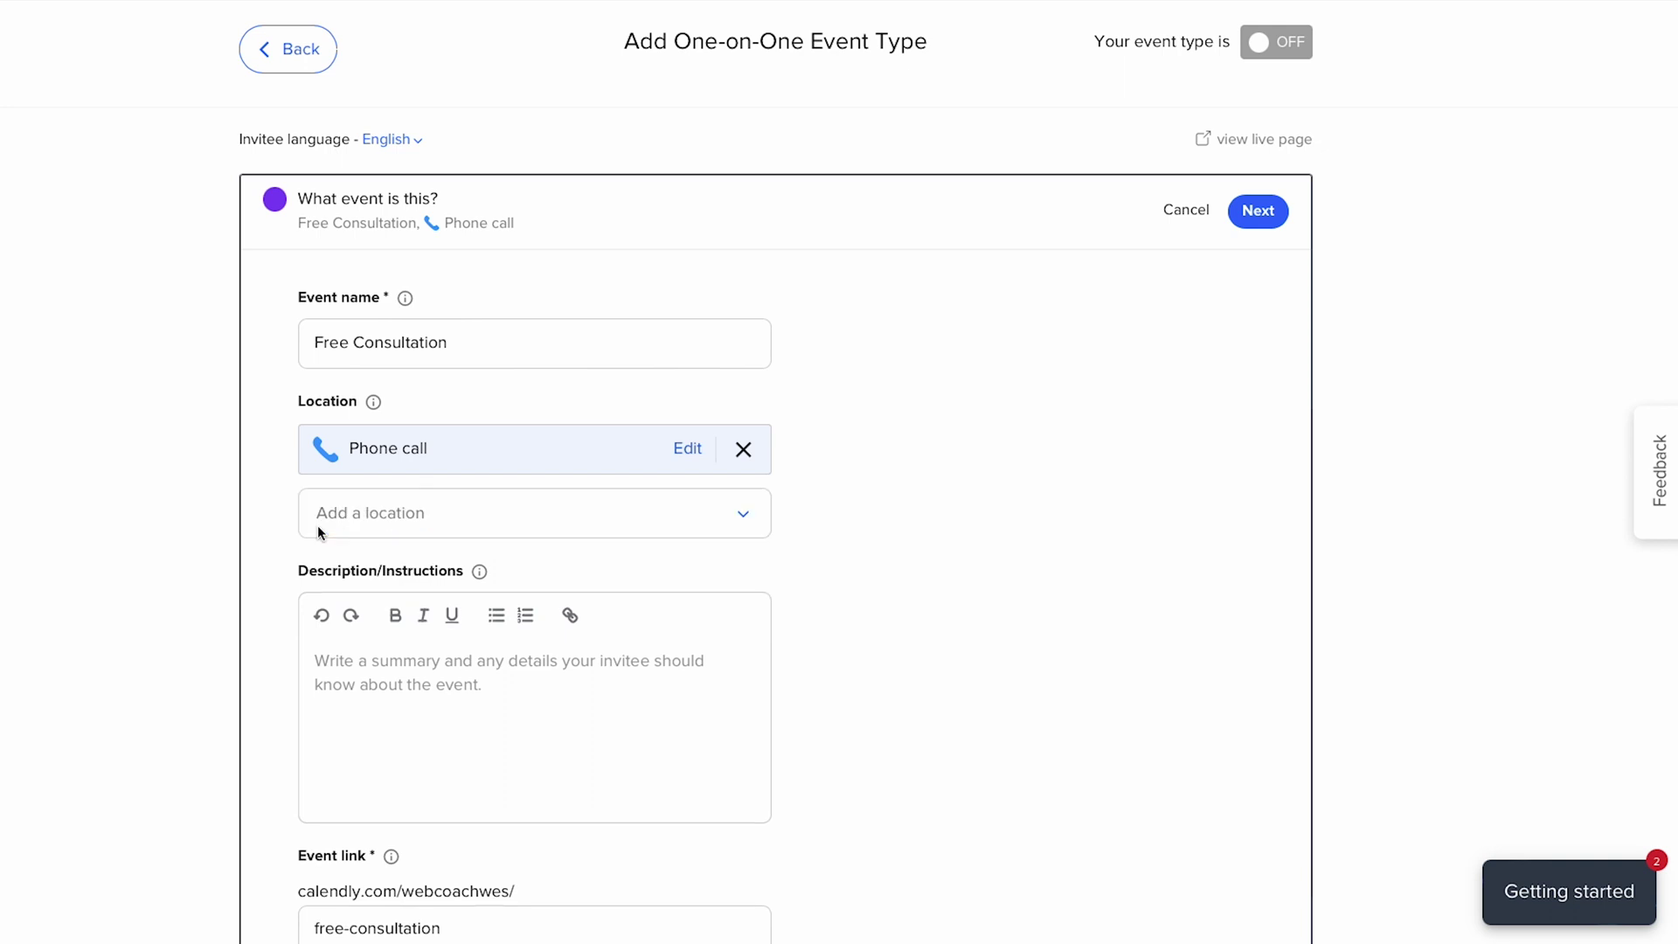
{"action": "left_click", "coordinate": [458, 521]}
{"action": "left_click", "coordinate": [444, 625]}
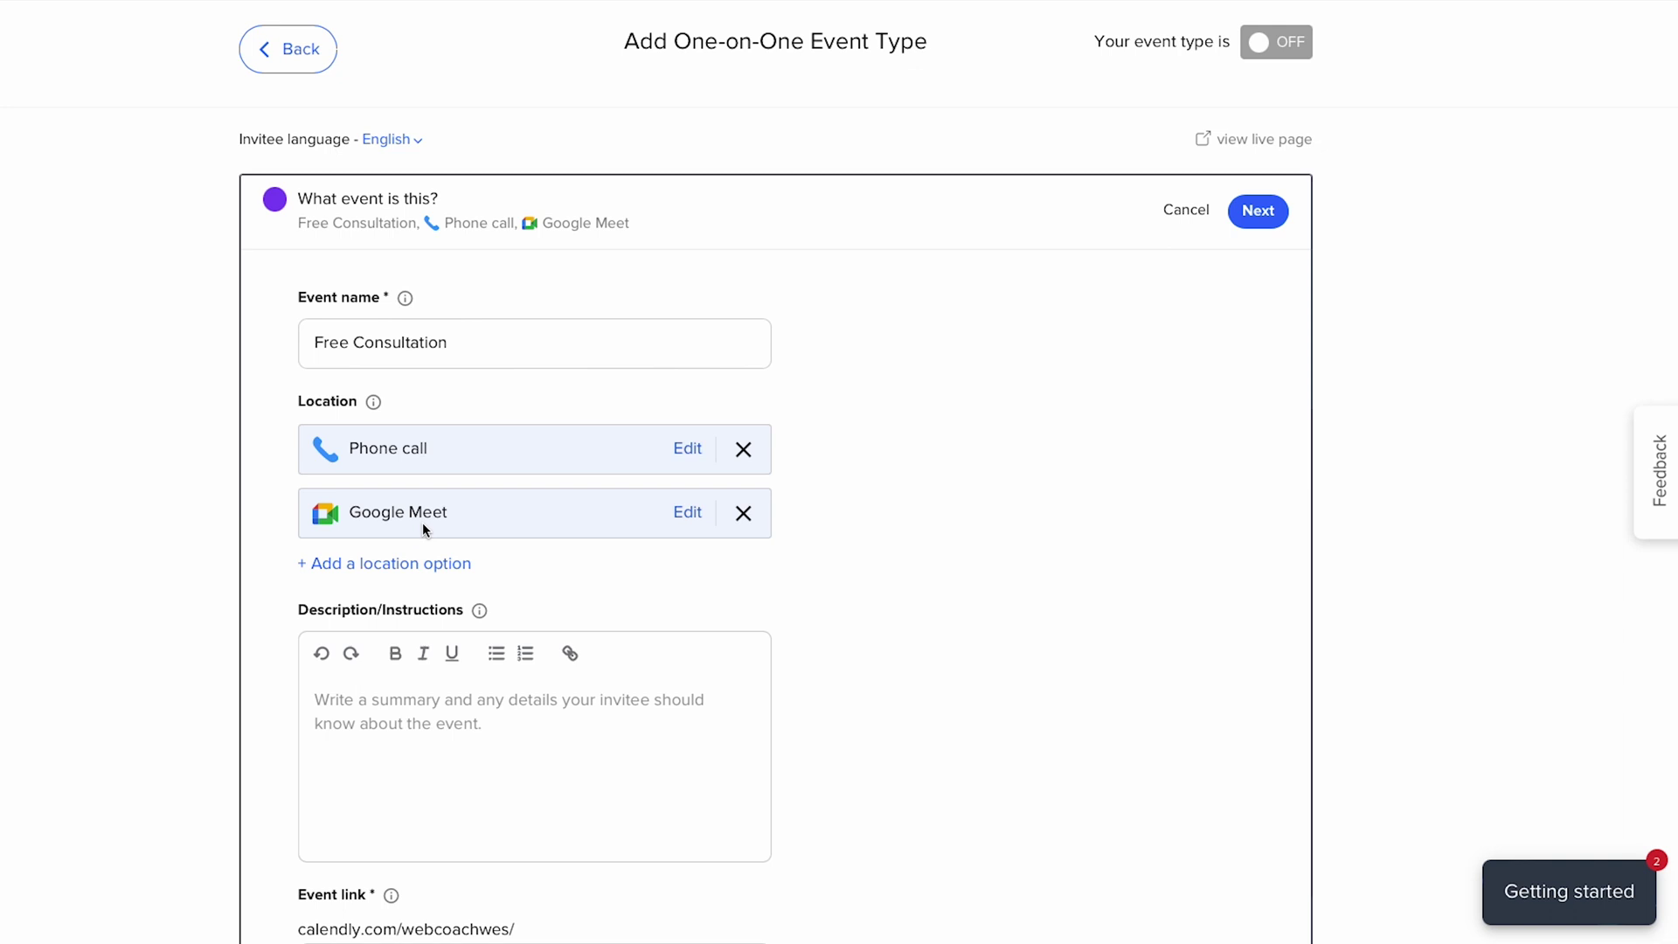
- Paste the prepared sentence into the event description
{"action": "scroll", "coordinate": [422, 530], "scroll_direction": "down", "scroll_amount": 2}
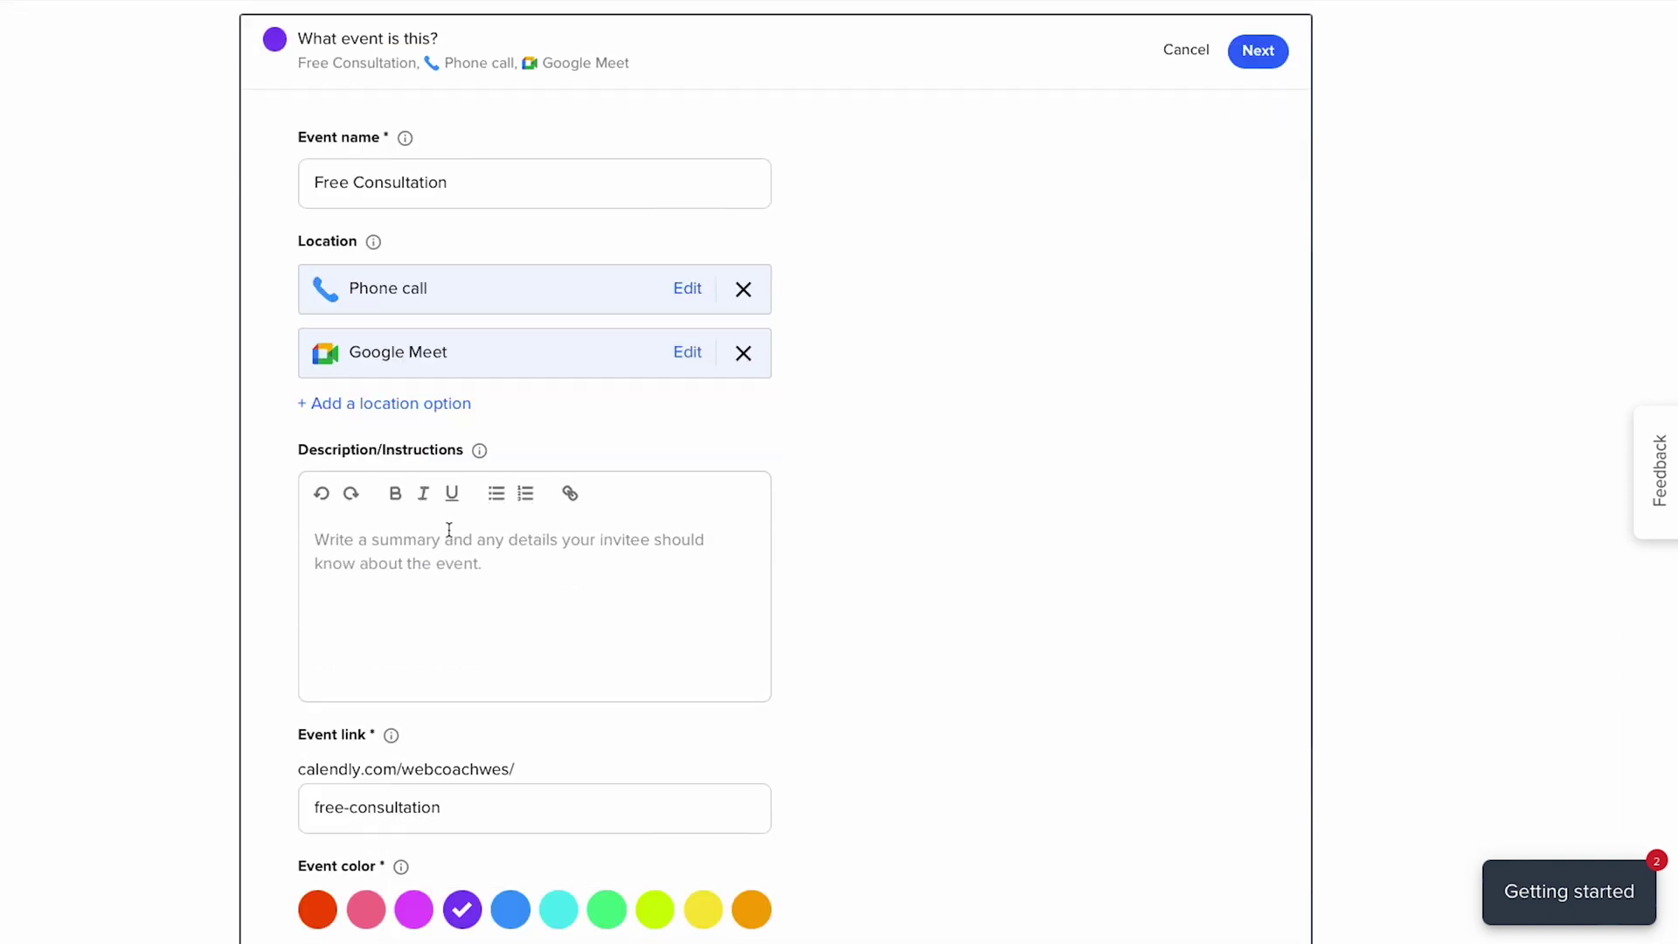
{"action": "left_click", "coordinate": [422, 563]}
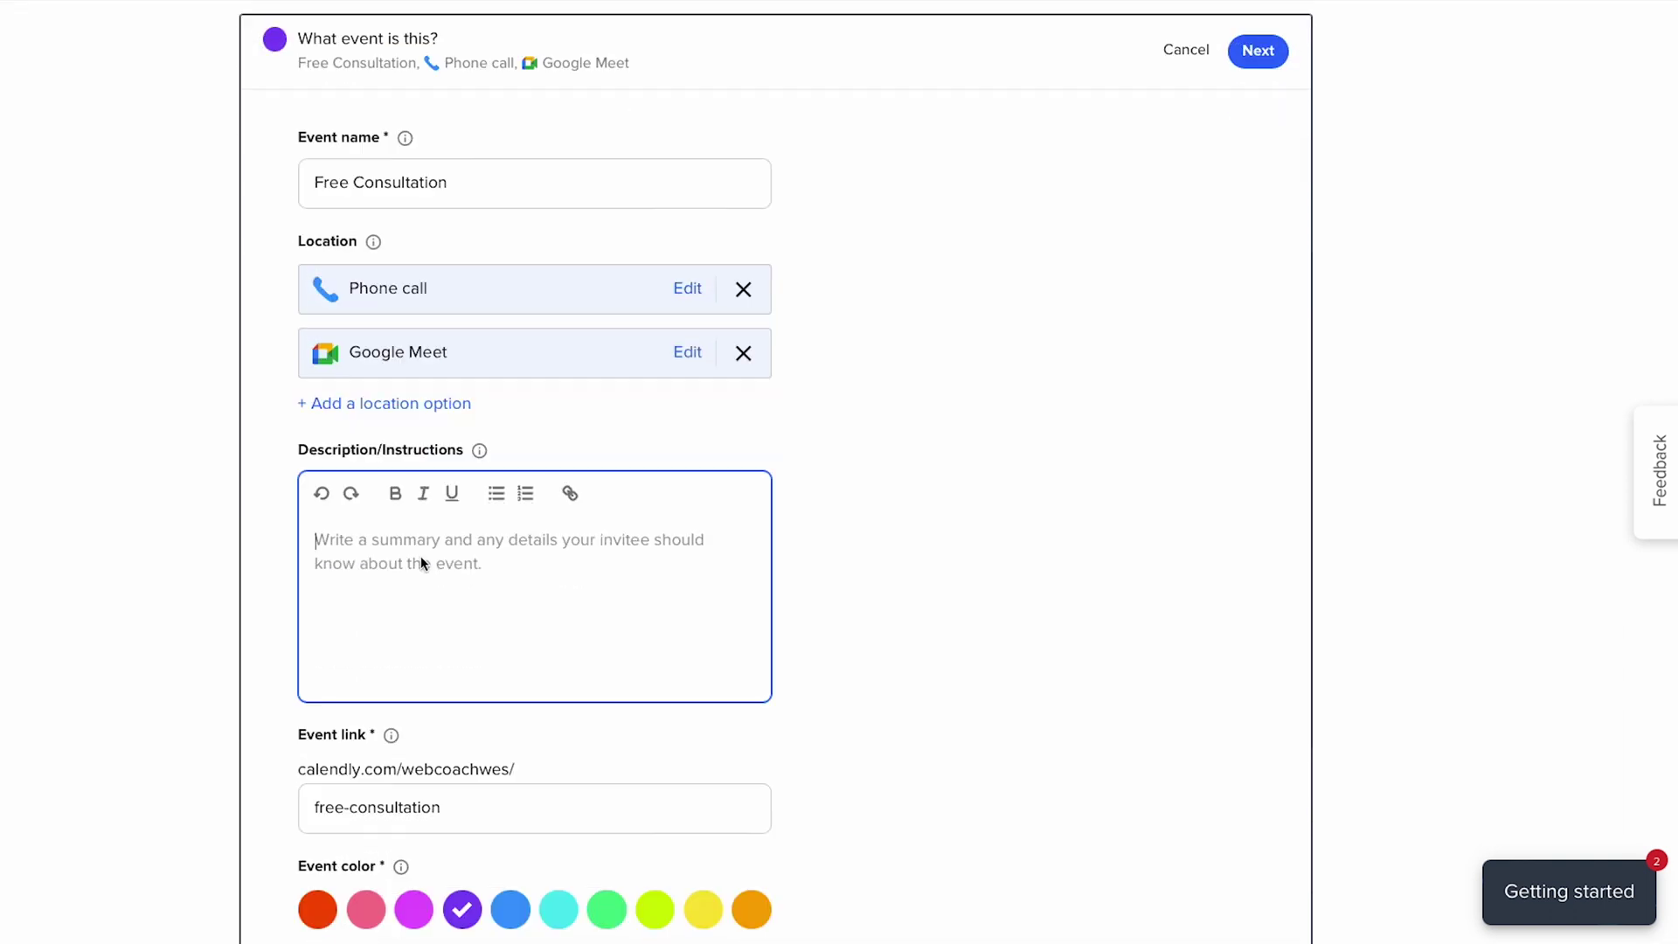
{"action": "type", "text": "In this meeting we'll discuss your needs and I can answer any questions you have."}
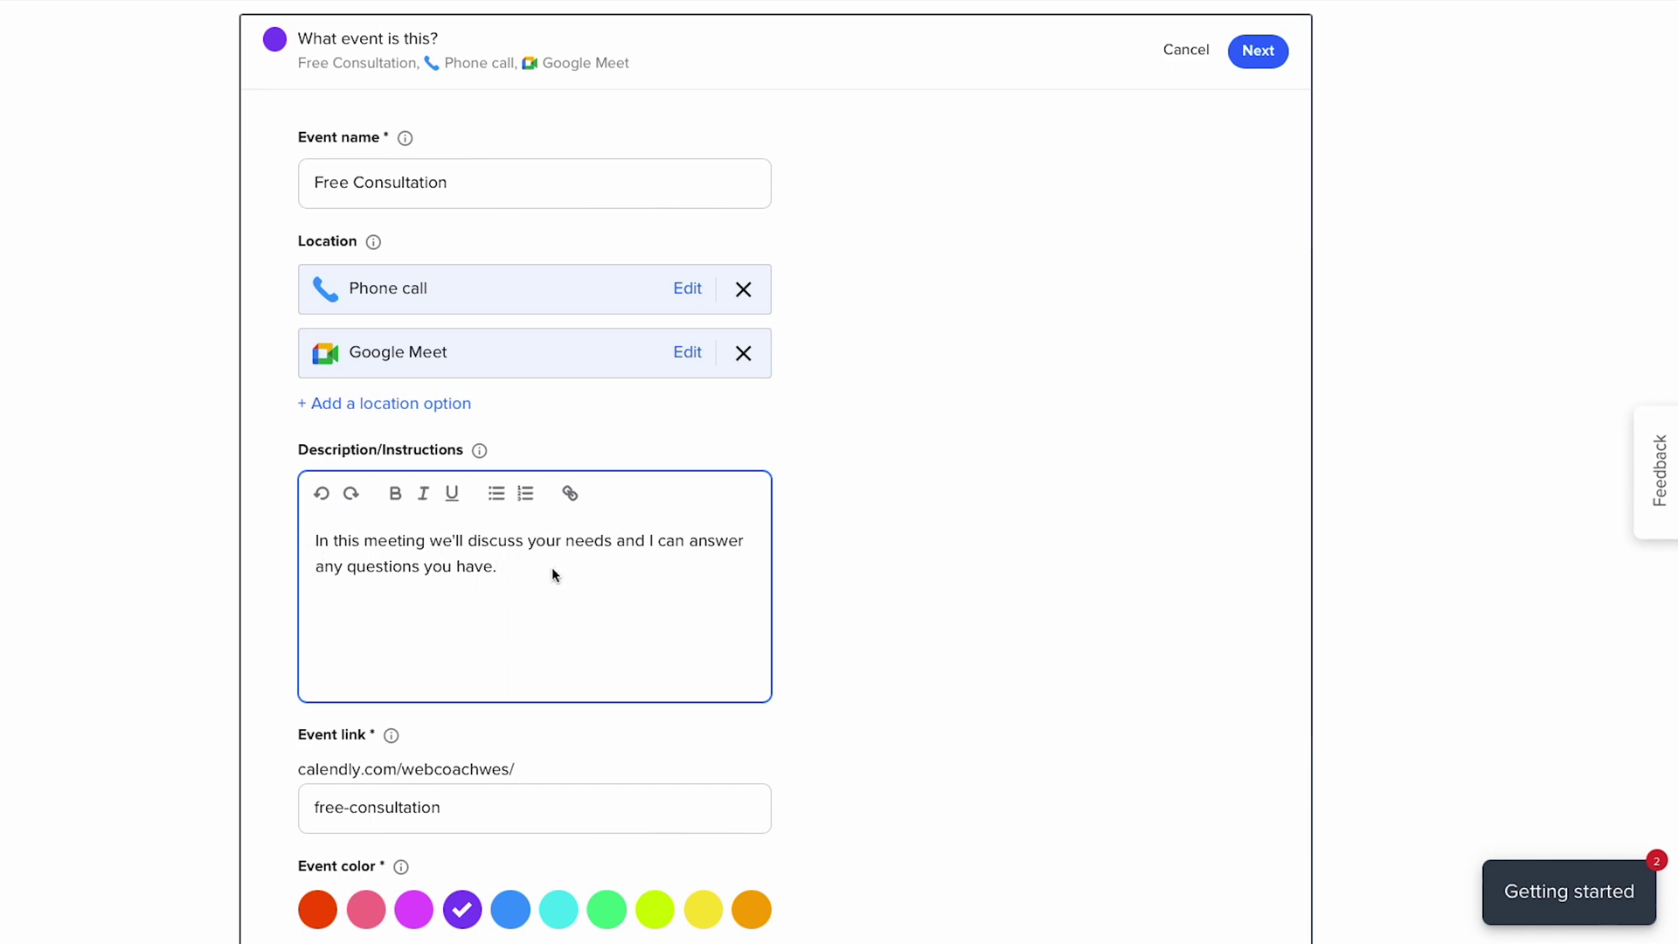
- Set the event colour to blue and proceed to the booking-window settings
{"action": "scroll", "coordinate": [553, 566], "scroll_direction": "down", "scroll_amount": 2}
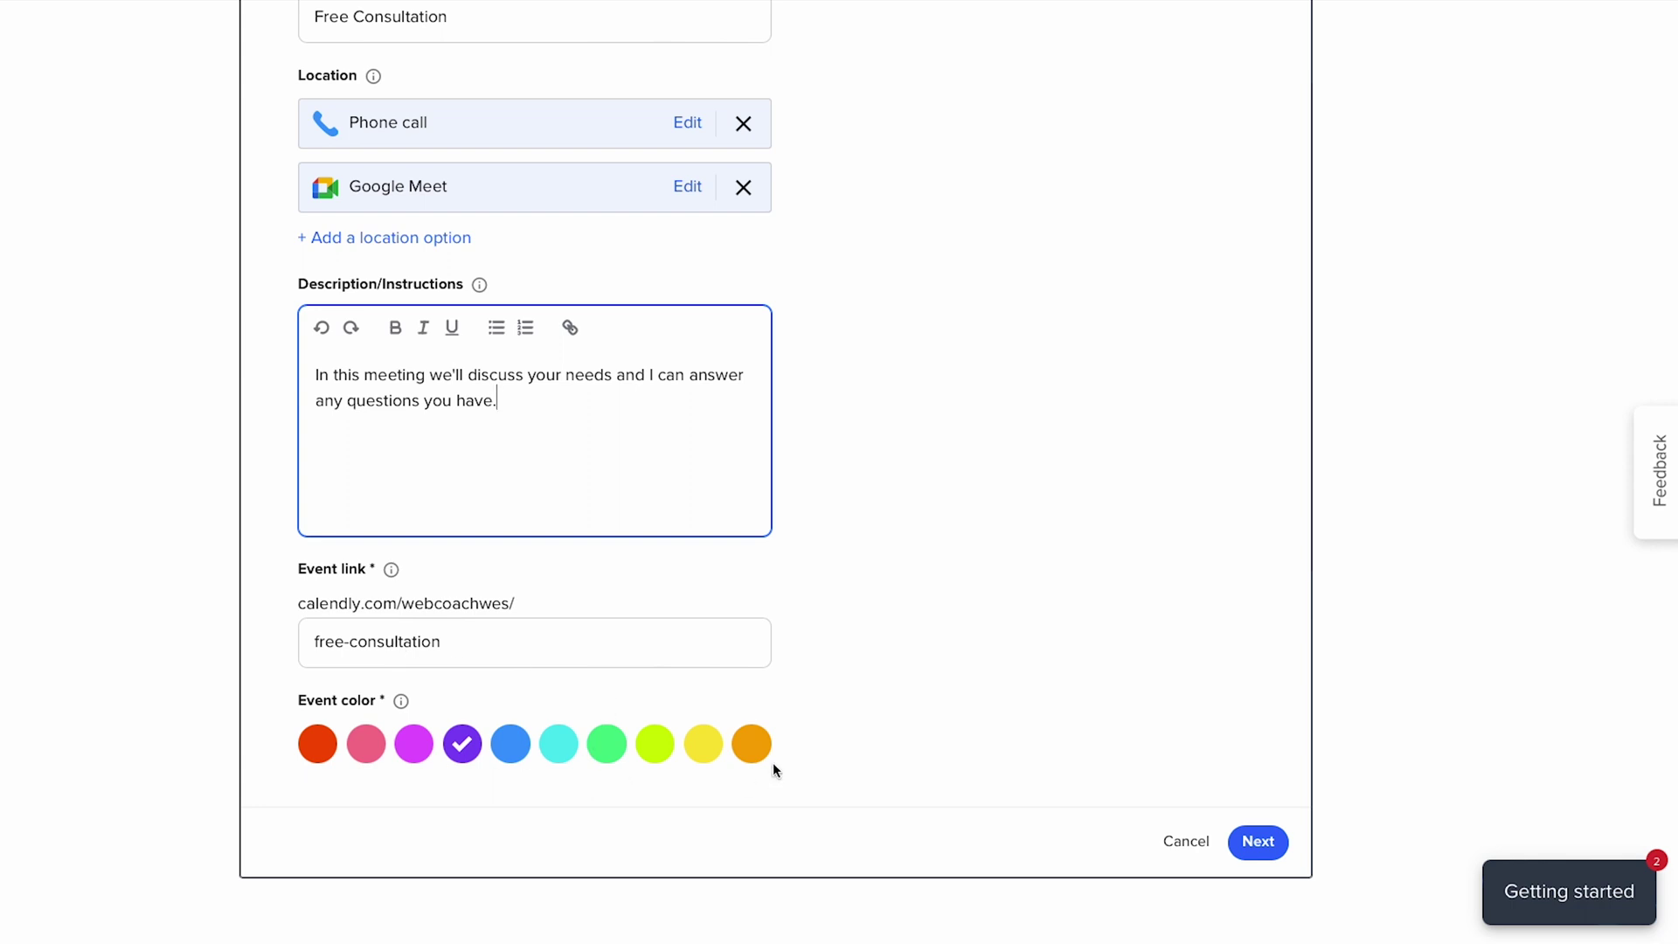
{"action": "left_click", "coordinate": [510, 744]}
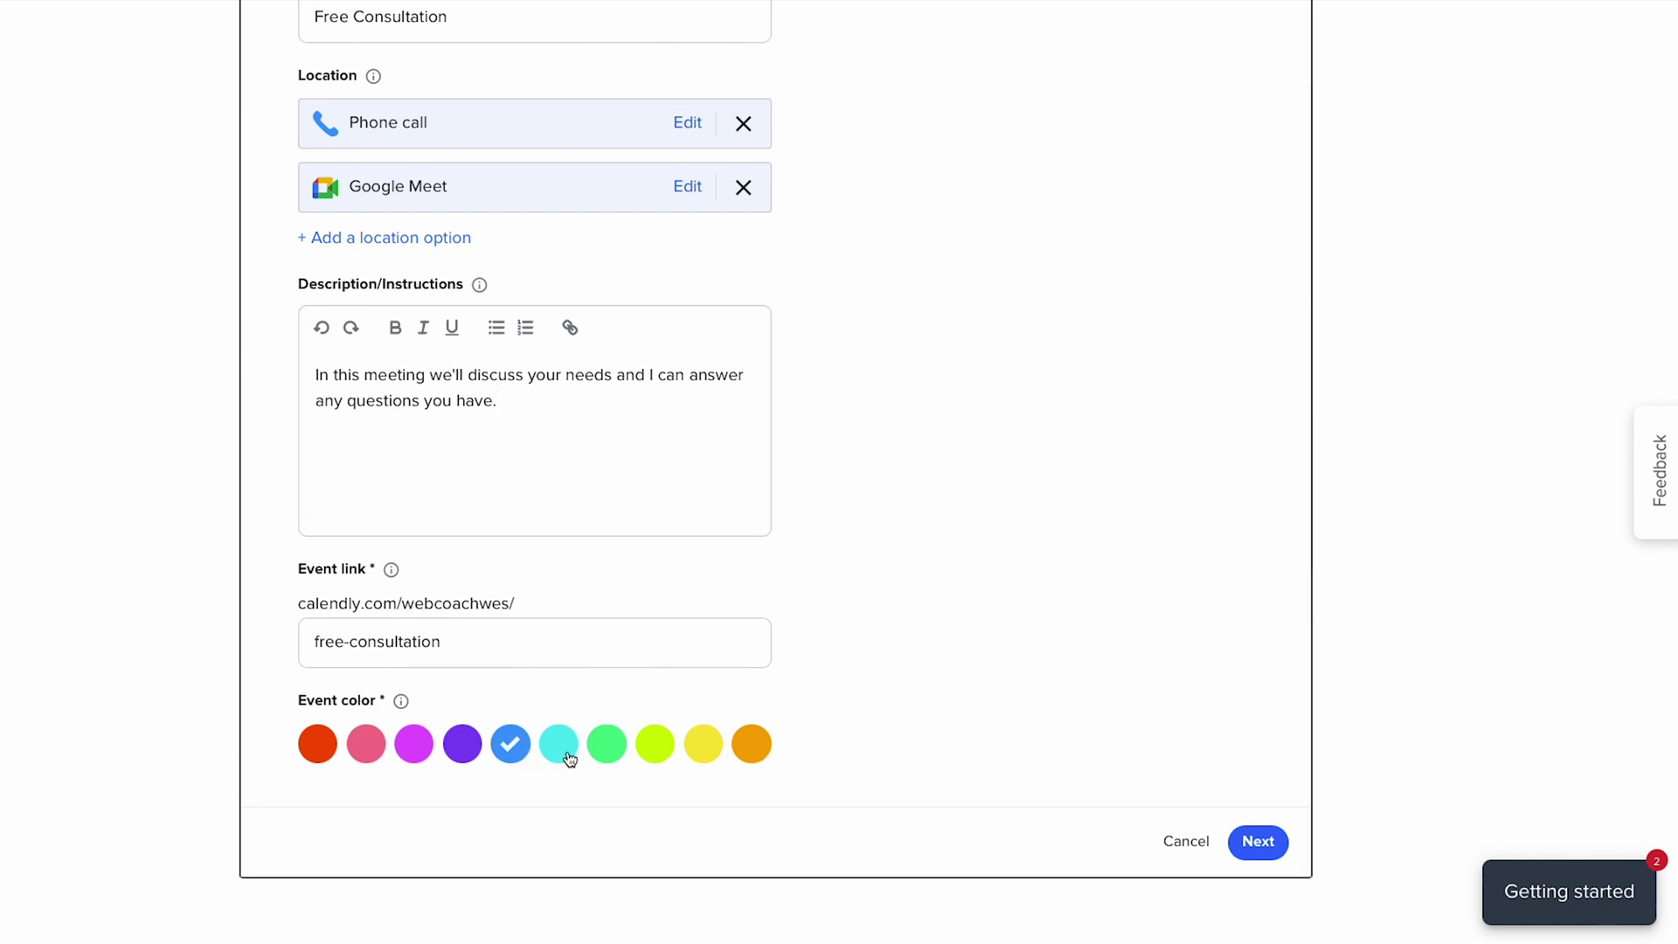
{"action": "left_click", "coordinate": [1258, 841]}
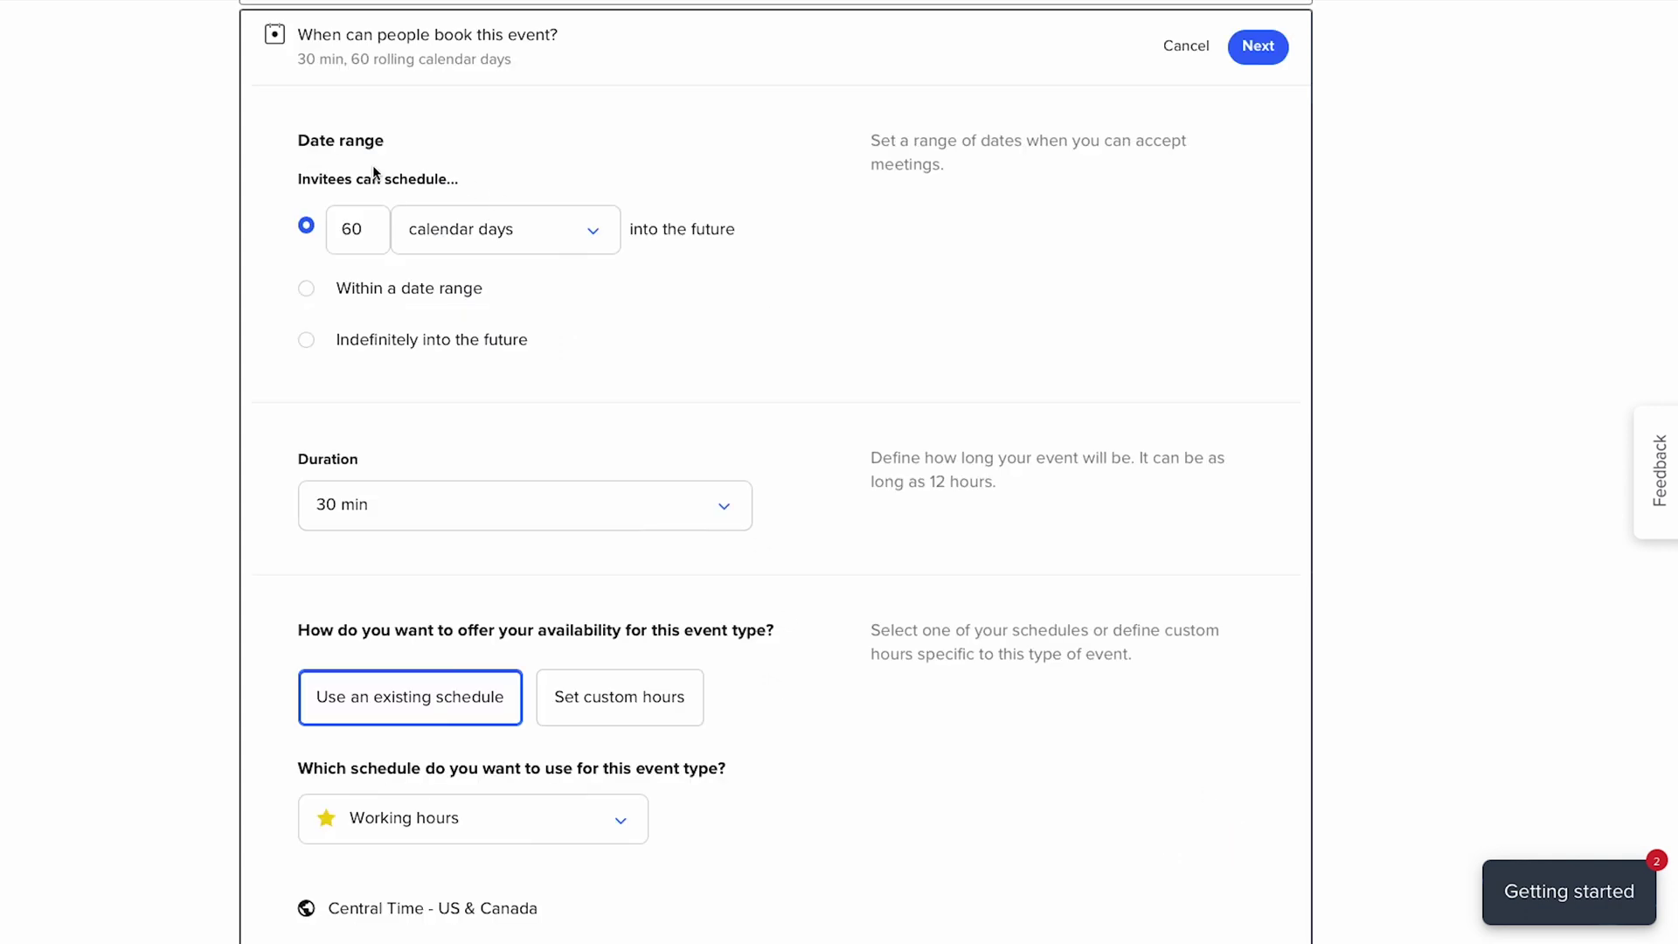
- Set the booking window to 14 calendar days, keeping the 30 min duration
{"action": "double_click", "coordinate": [347, 232]}
{"action": "type", "text": "7"}
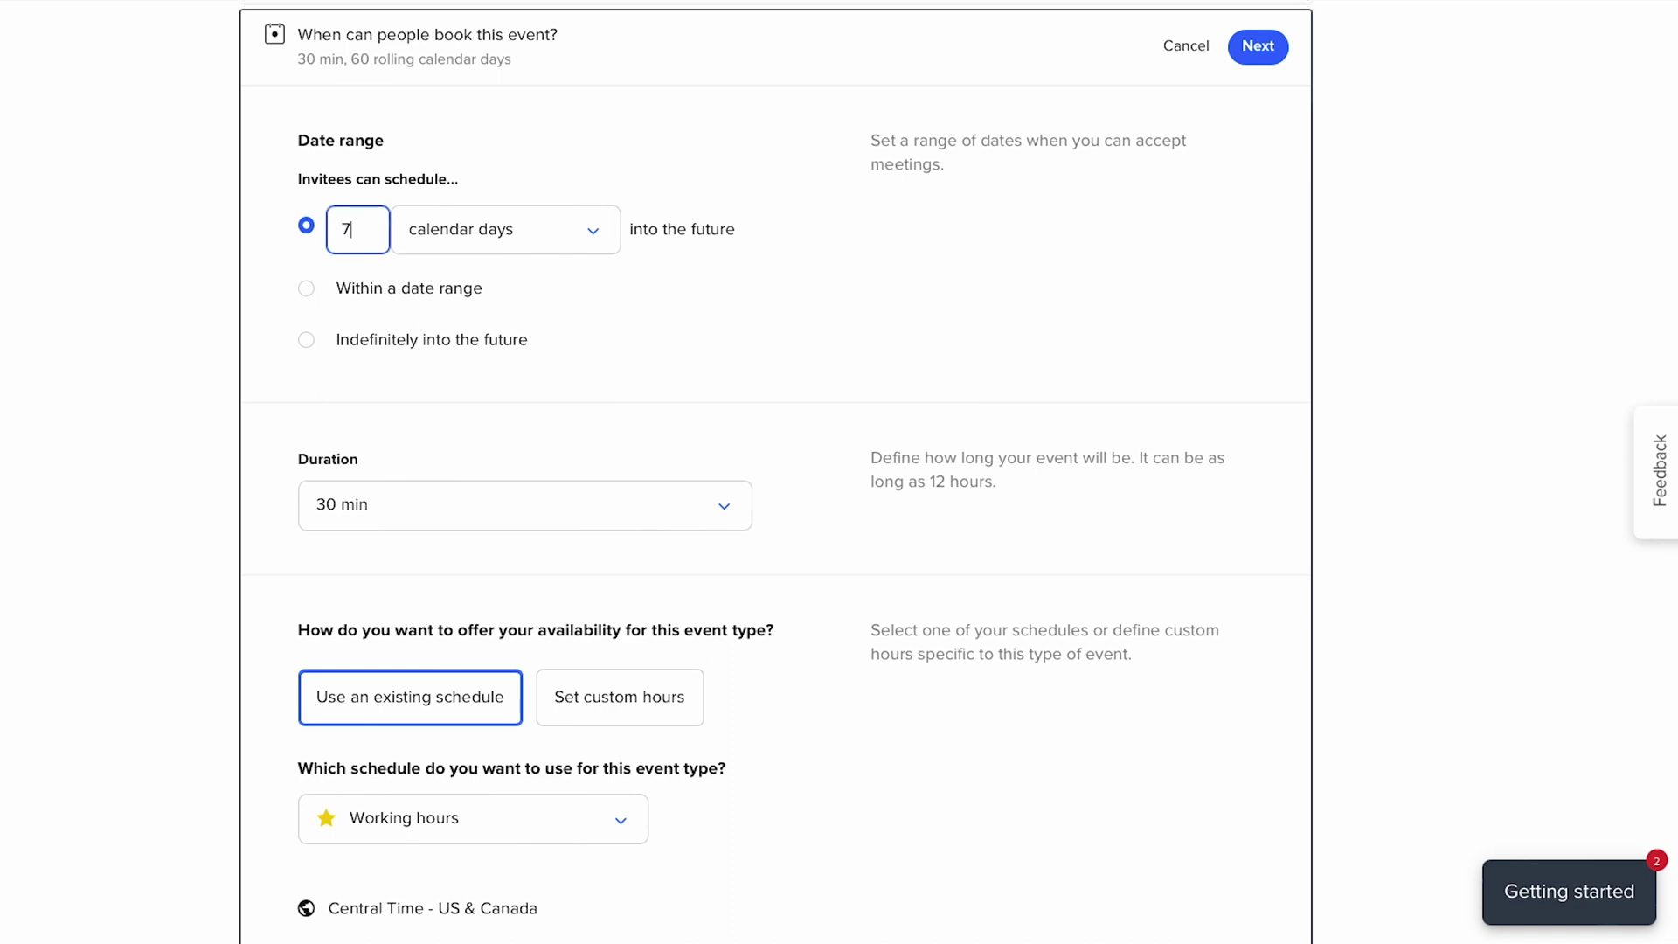
{"action": "key", "text": "BackSpace"}
{"action": "type", "text": "14"}
{"action": "scroll", "coordinate": [346, 348], "scroll_direction": "down", "scroll_amount": 1}
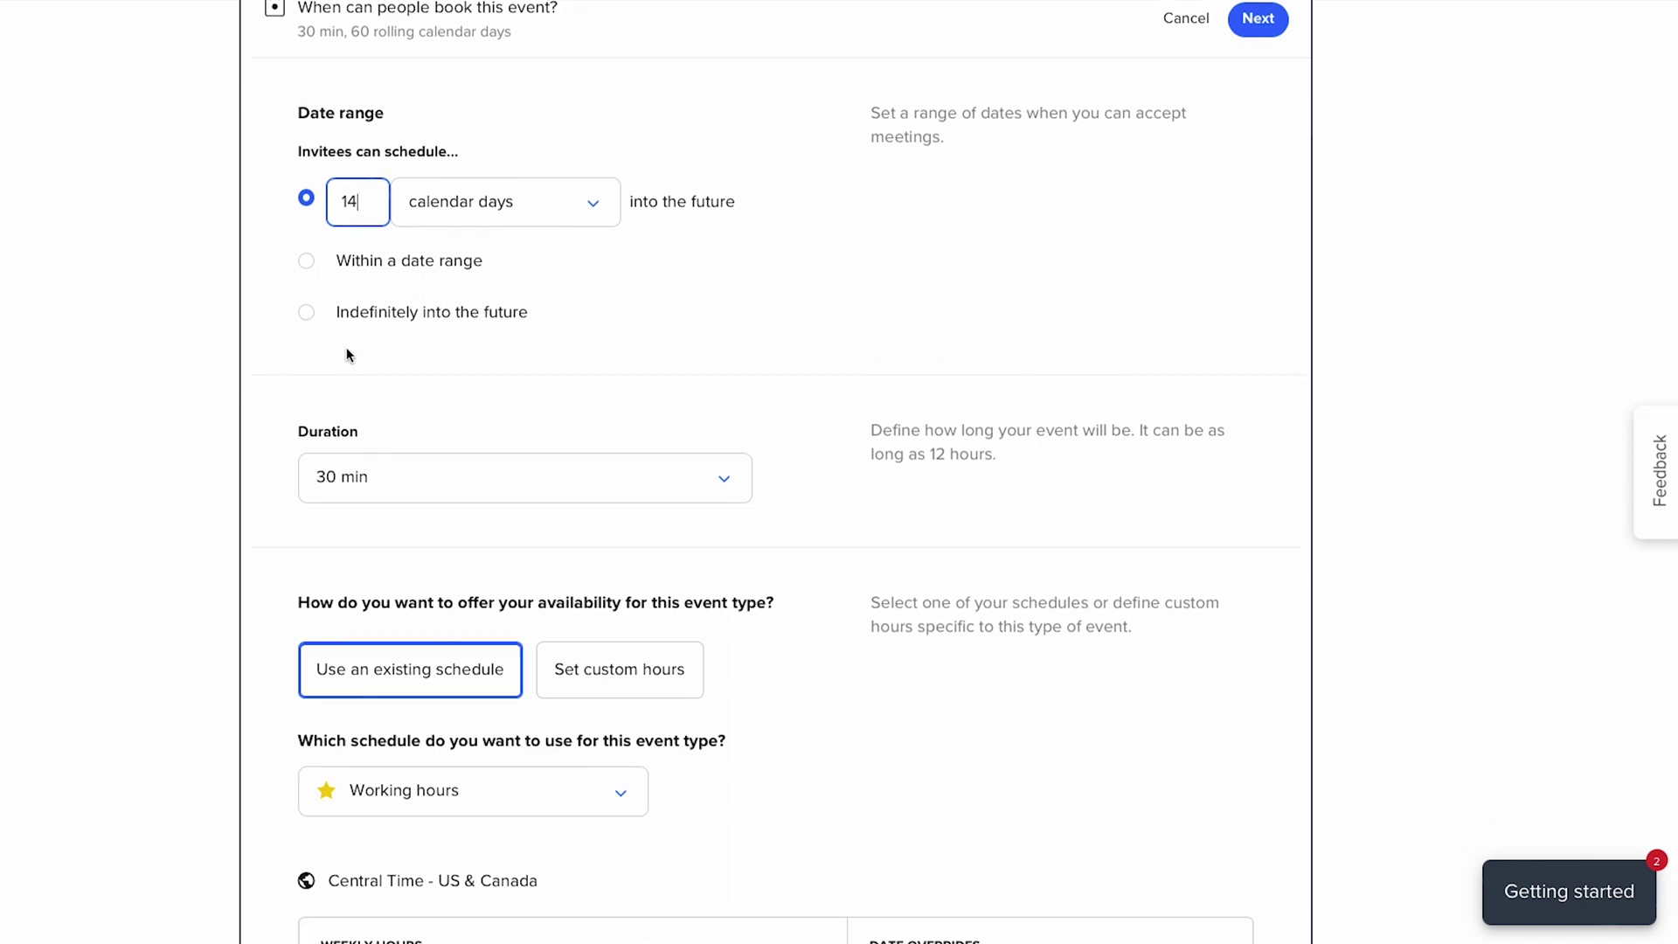
{"action": "left_click", "coordinate": [500, 396]}
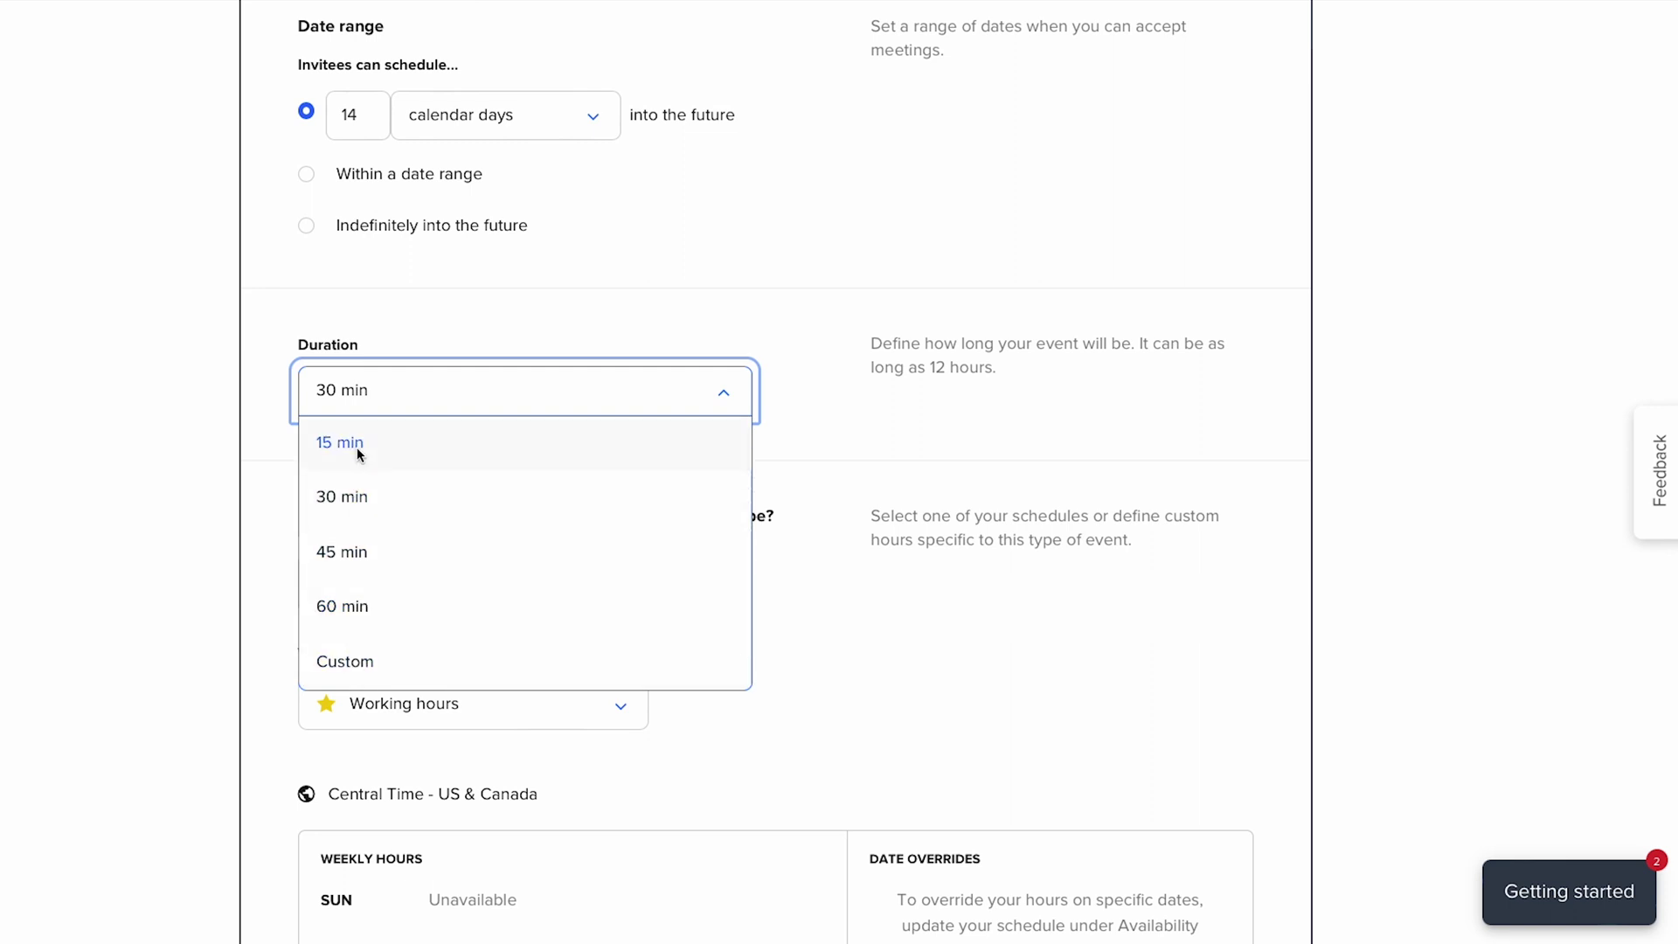
{"action": "left_click", "coordinate": [356, 496]}
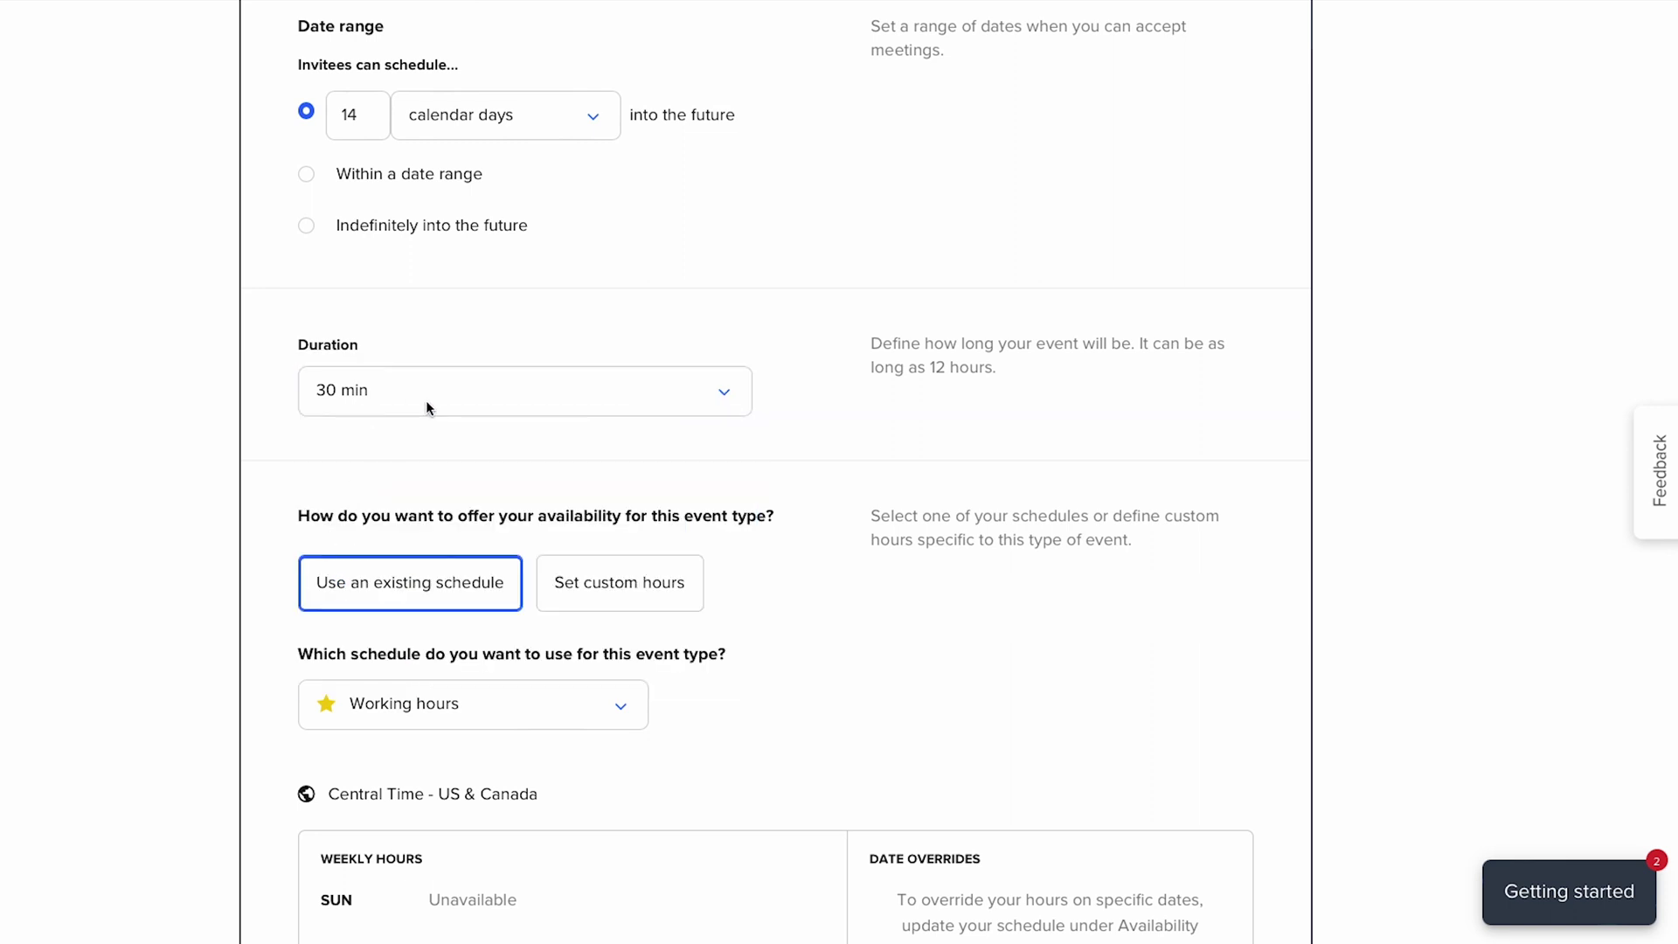
- Switch this event to custom hours, Tuesday–Thursday 9:00am–1:00pm
{"action": "scroll", "coordinate": [427, 405], "scroll_direction": "down", "scroll_amount": 1}
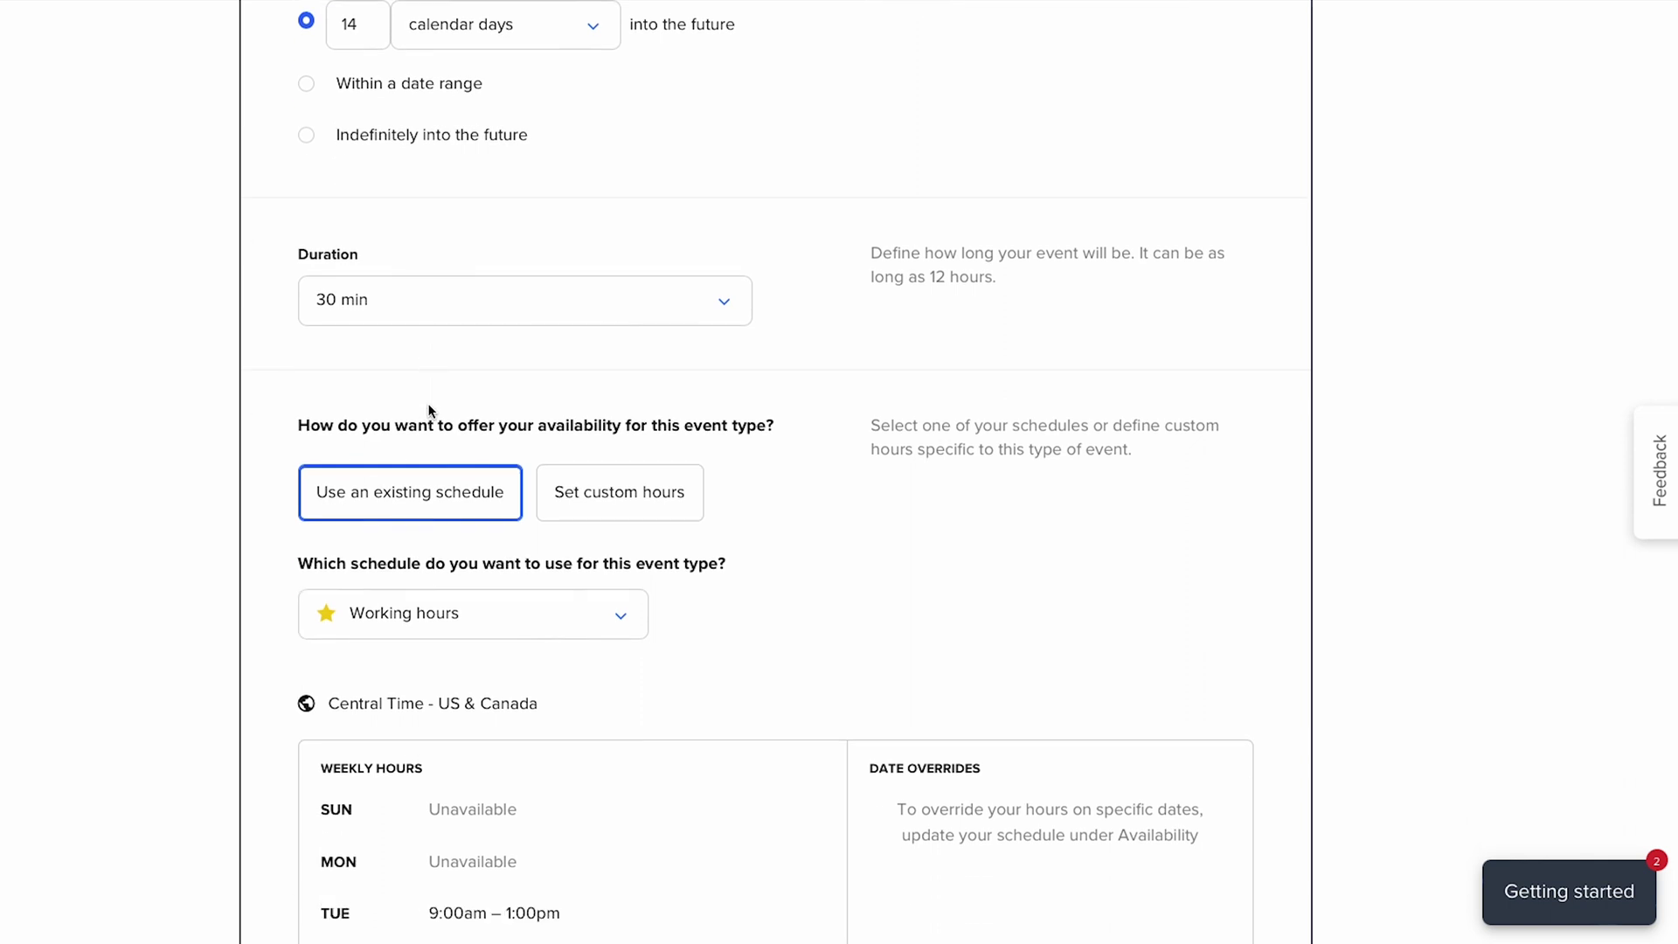
{"action": "scroll", "coordinate": [429, 411], "scroll_direction": "down", "scroll_amount": 3}
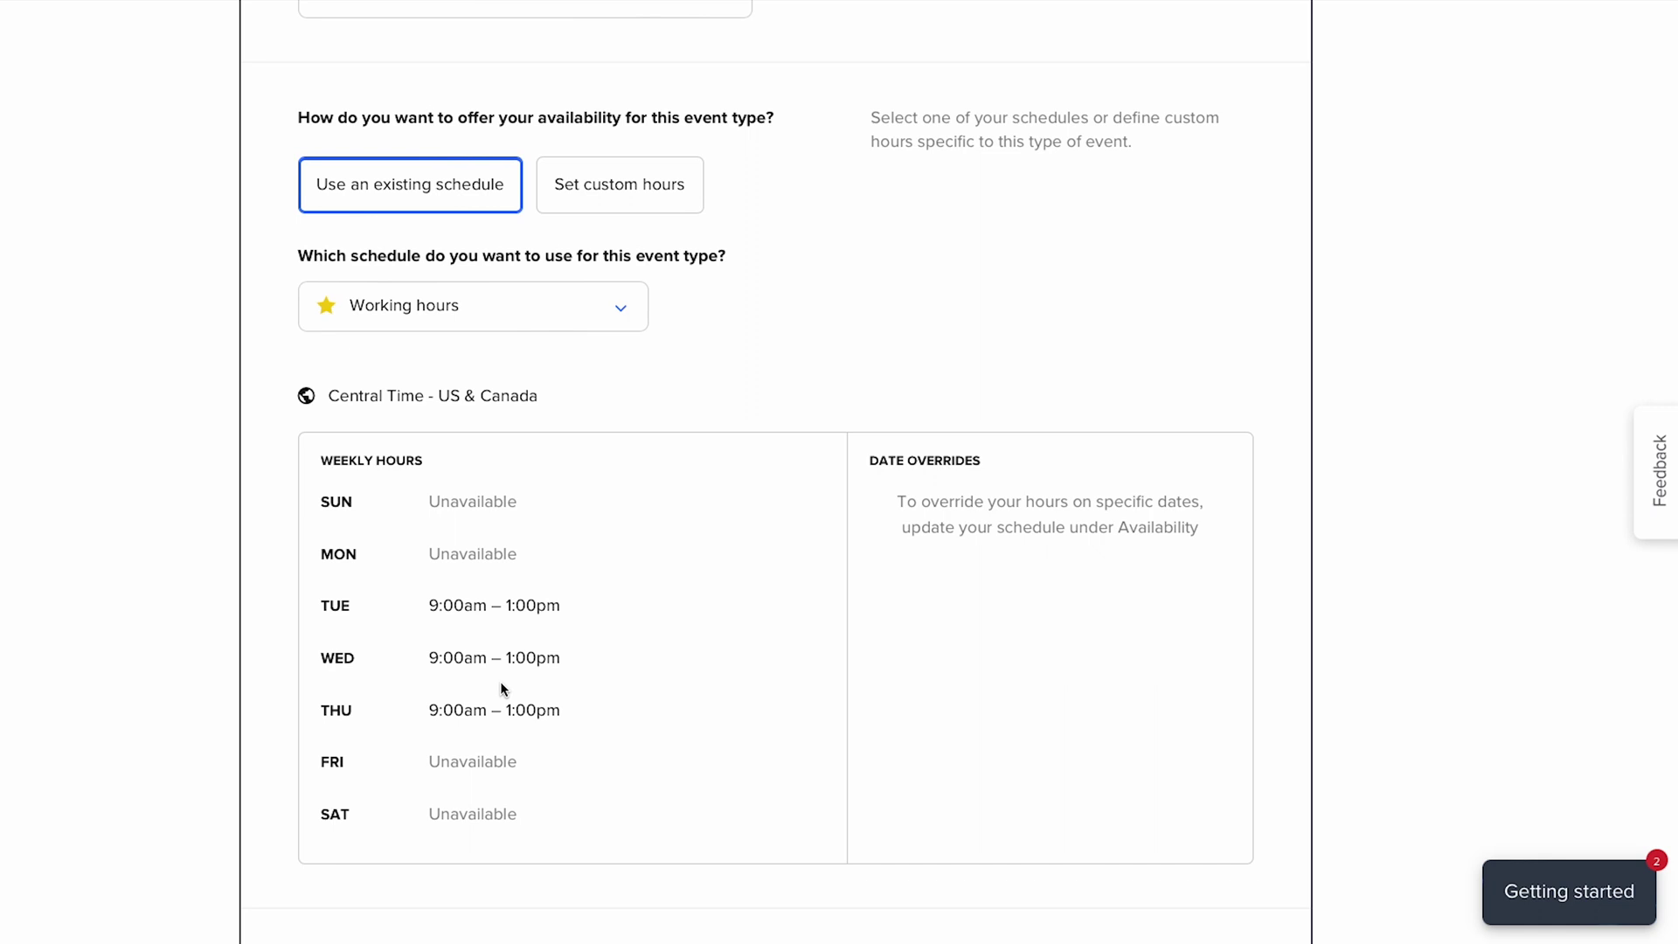
{"action": "left_click", "coordinate": [624, 198]}
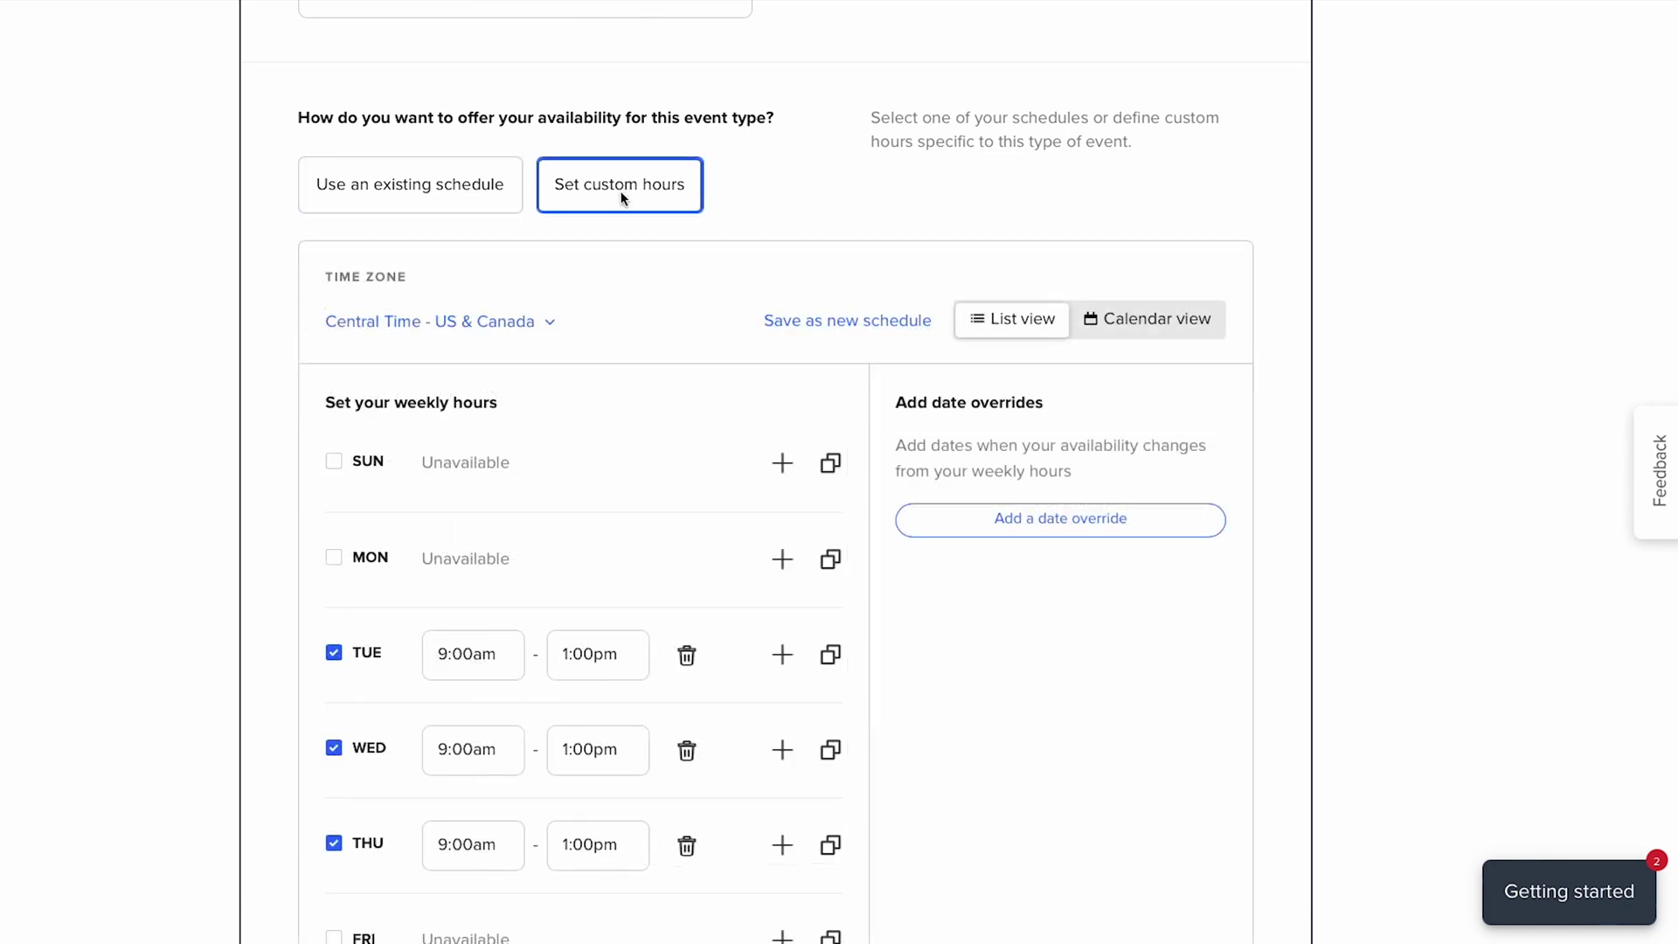
- Split Tuesday into 9:00am–11:30am and 12:30pm–3:30pm time blocks
{"action": "scroll", "coordinate": [621, 193], "scroll_direction": "down", "scroll_amount": 2}
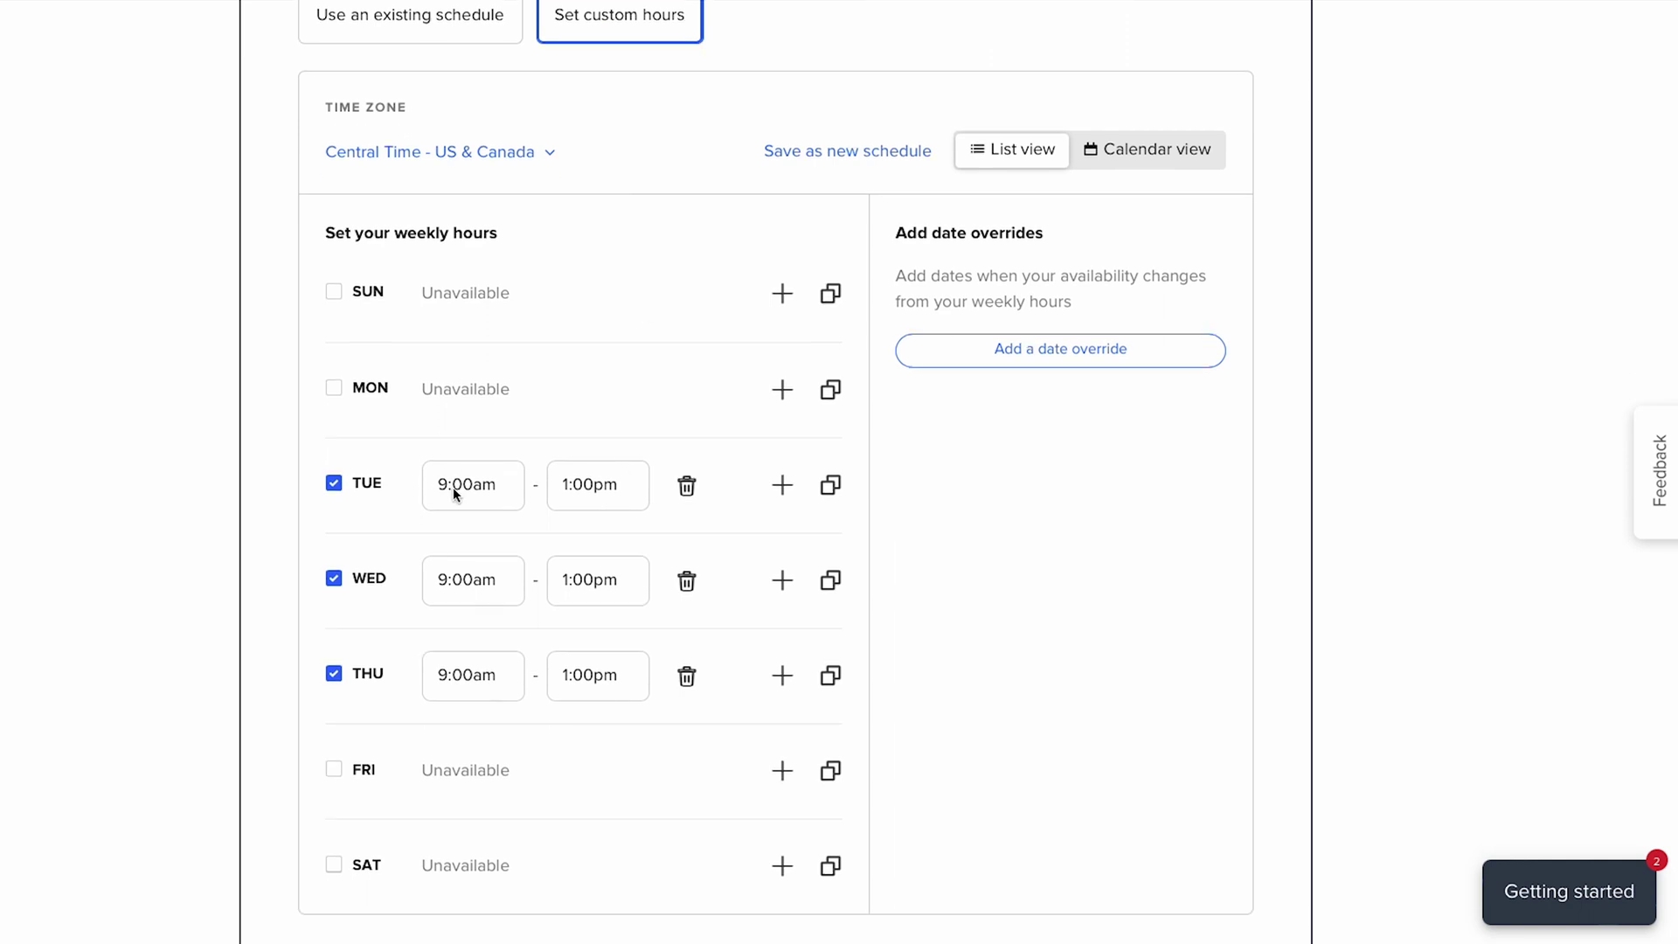
{"action": "left_click", "coordinate": [565, 486]}
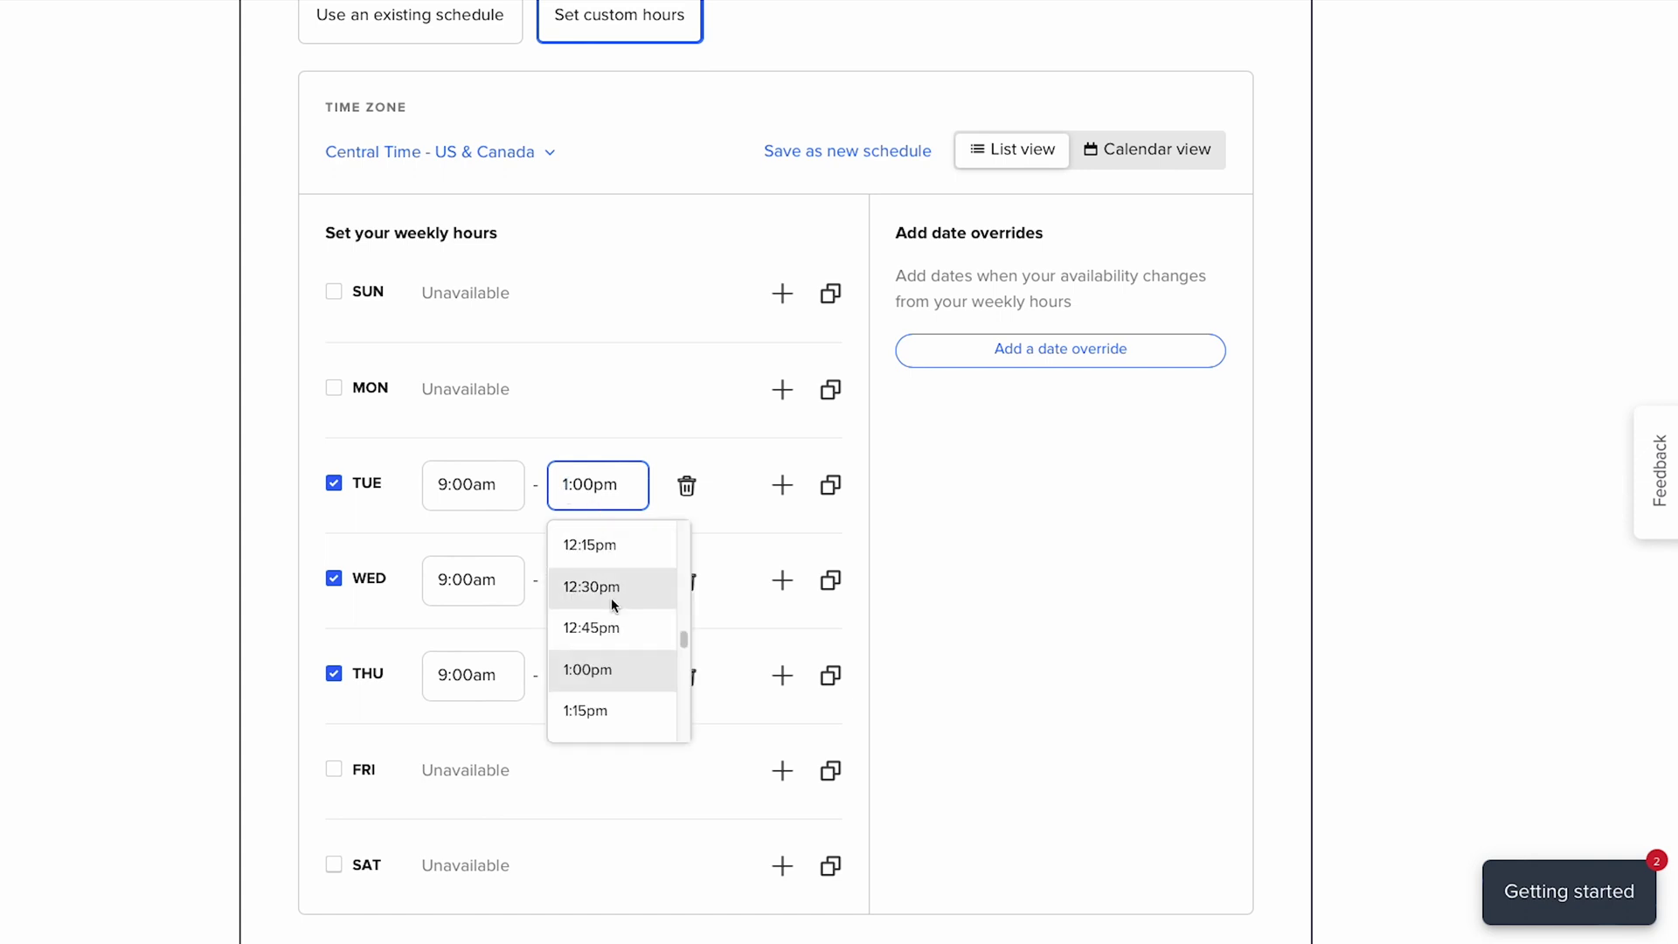
{"action": "scroll", "coordinate": [611, 604], "scroll_direction": "up", "scroll_amount": 2}
{"action": "left_click", "coordinate": [611, 570]}
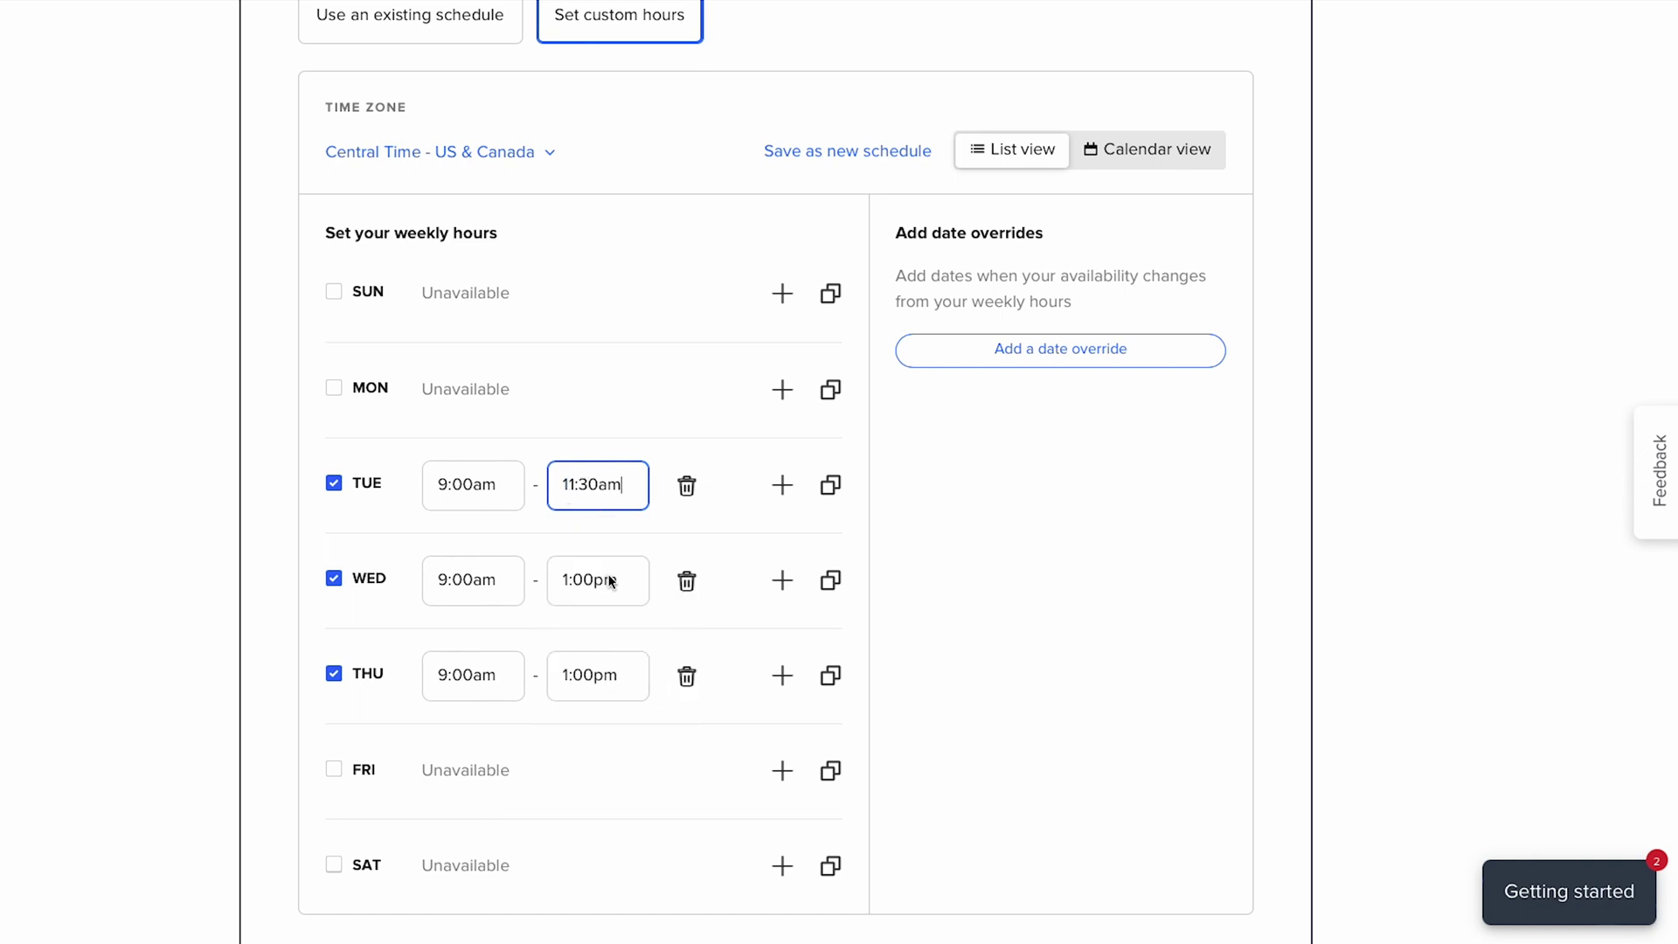
{"action": "left_click", "coordinate": [783, 486]}
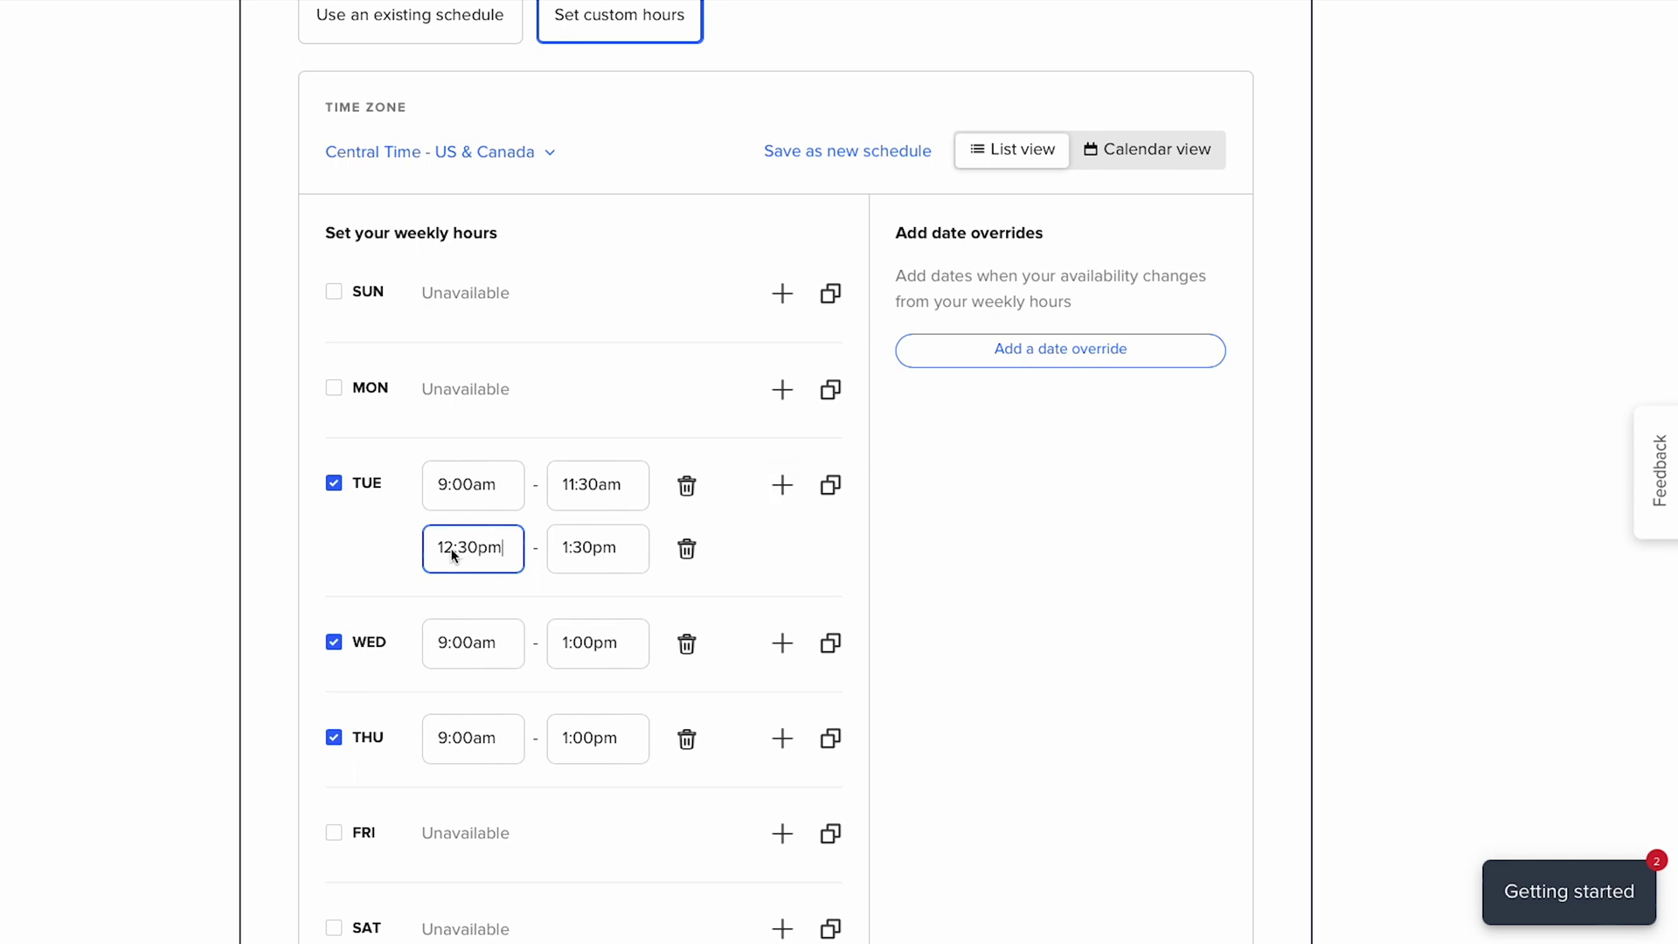
{"action": "left_click", "coordinate": [567, 554]}
{"action": "key", "text": "BackSpace"}
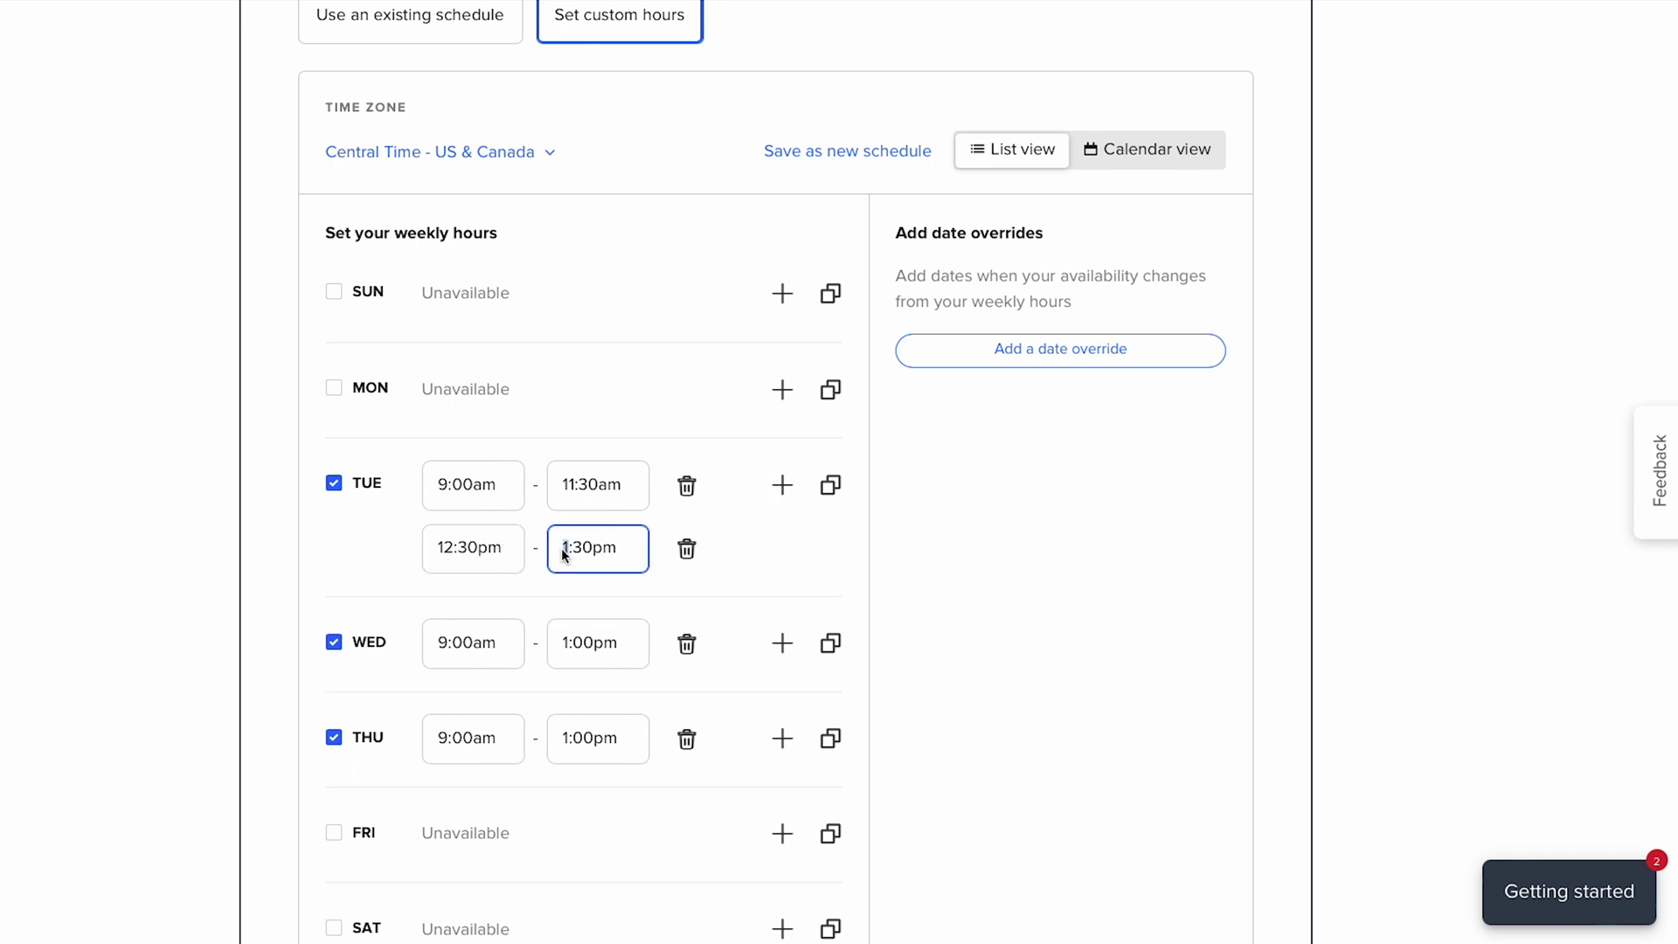
{"action": "type", "text": "3"}
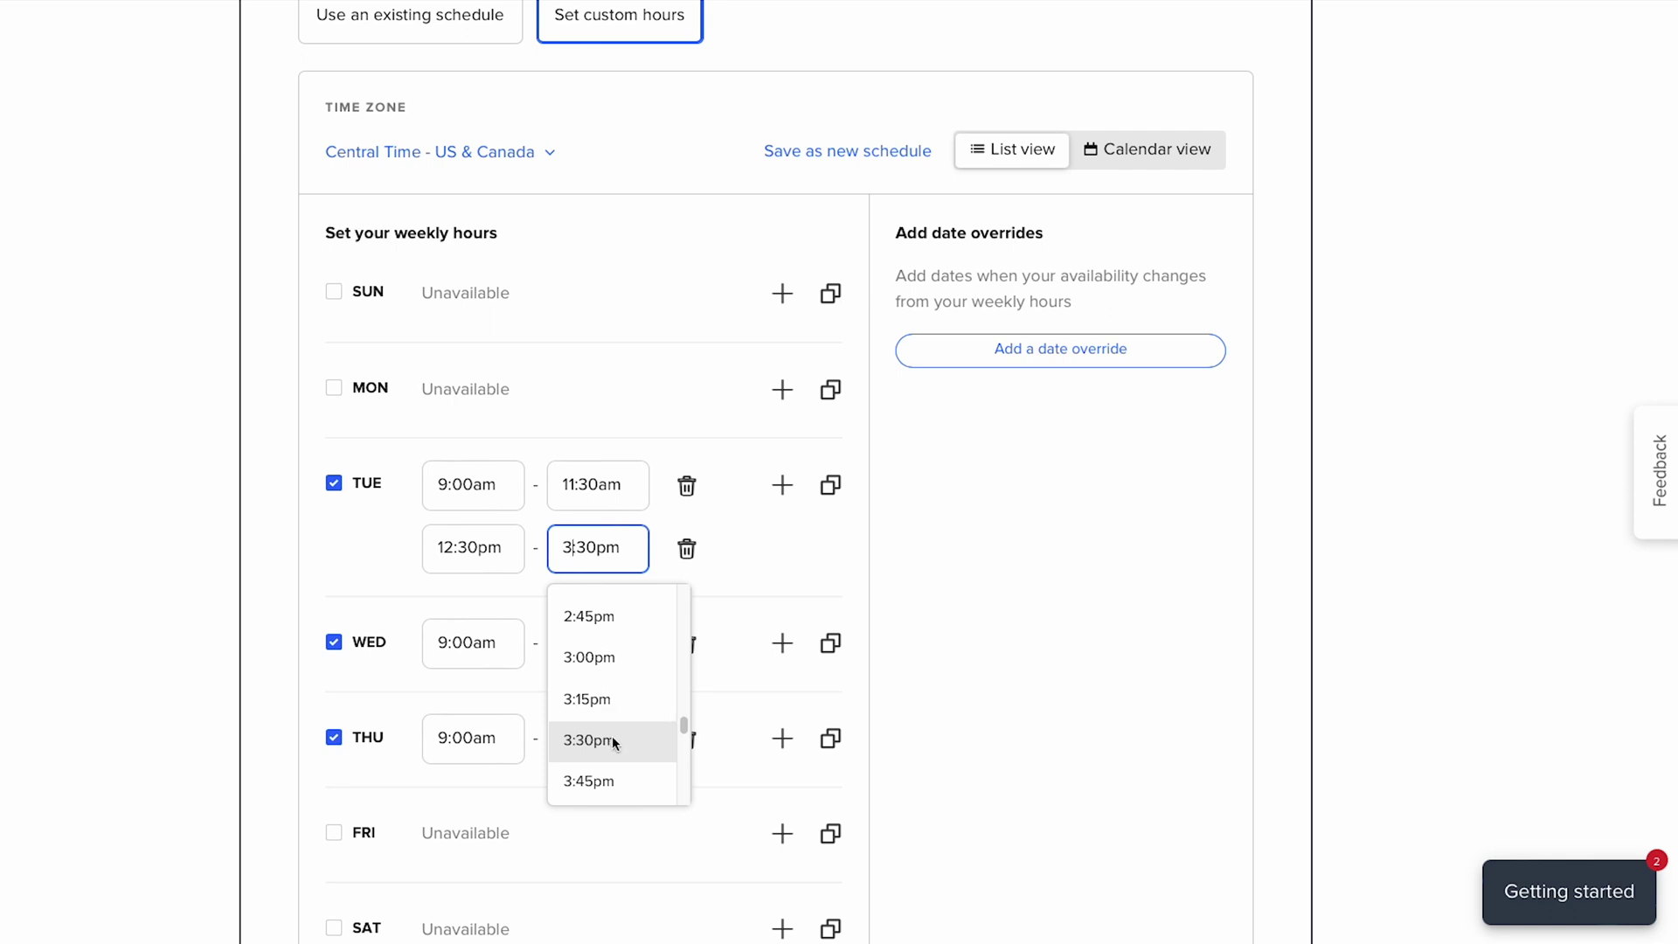
{"action": "left_click", "coordinate": [612, 738]}
- Save these hours as a new schedule named 'Working Hours Plus Breaks'
{"action": "left_click", "coordinate": [834, 152]}
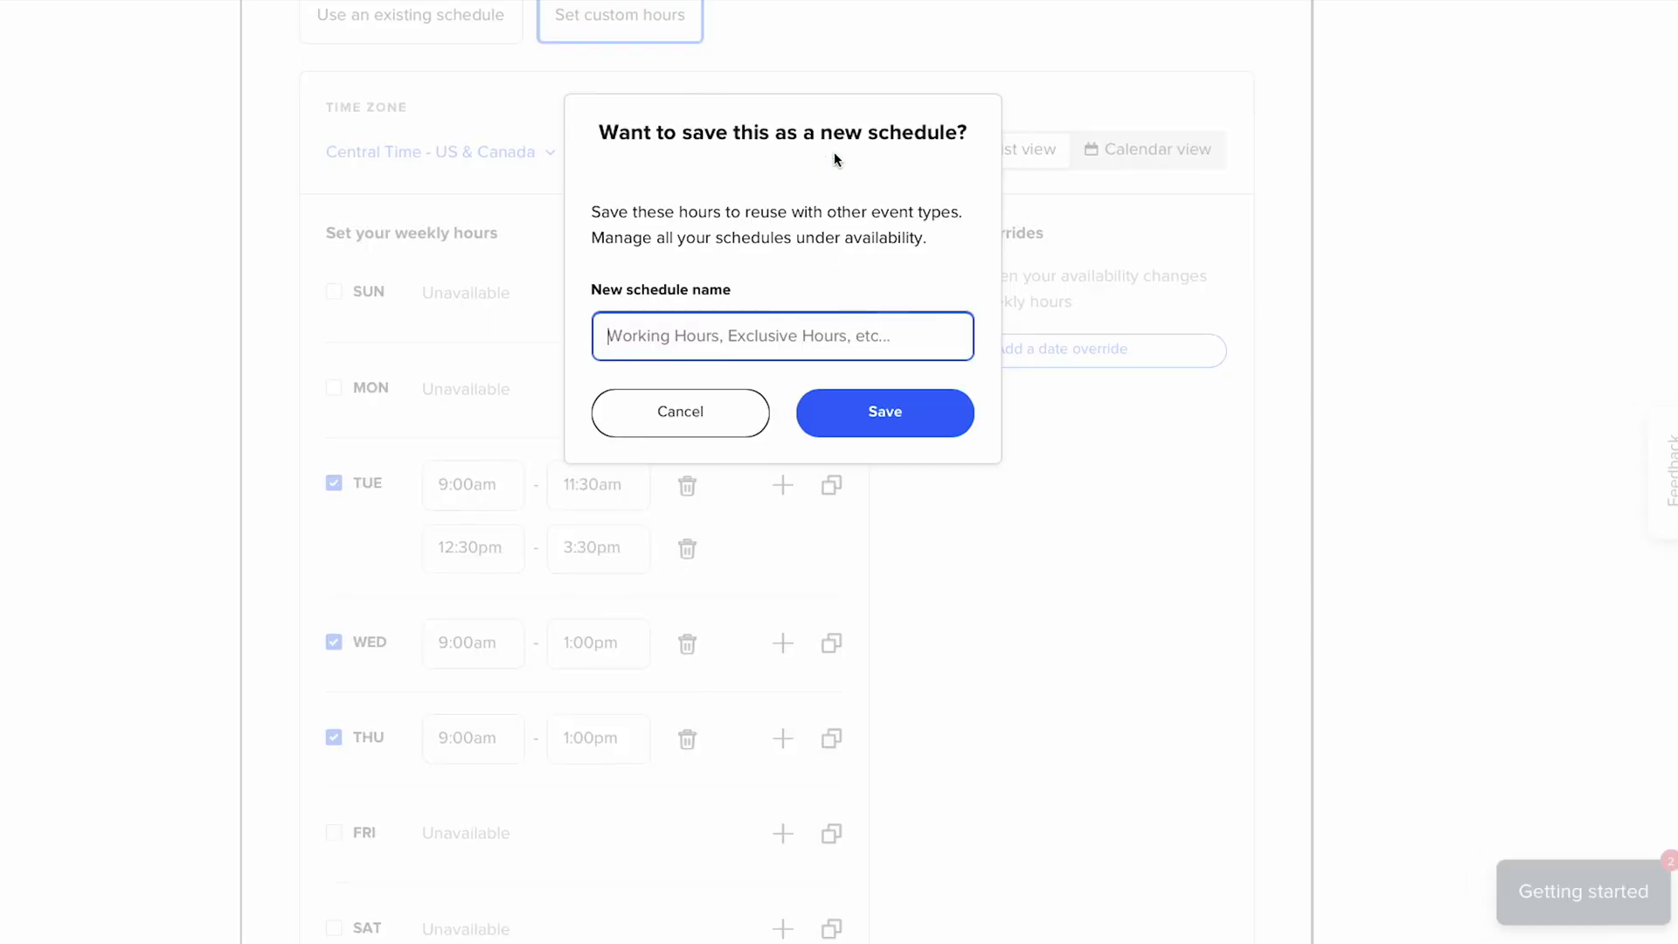
{"action": "type", "text": "Working Hours Plus Breaks"}
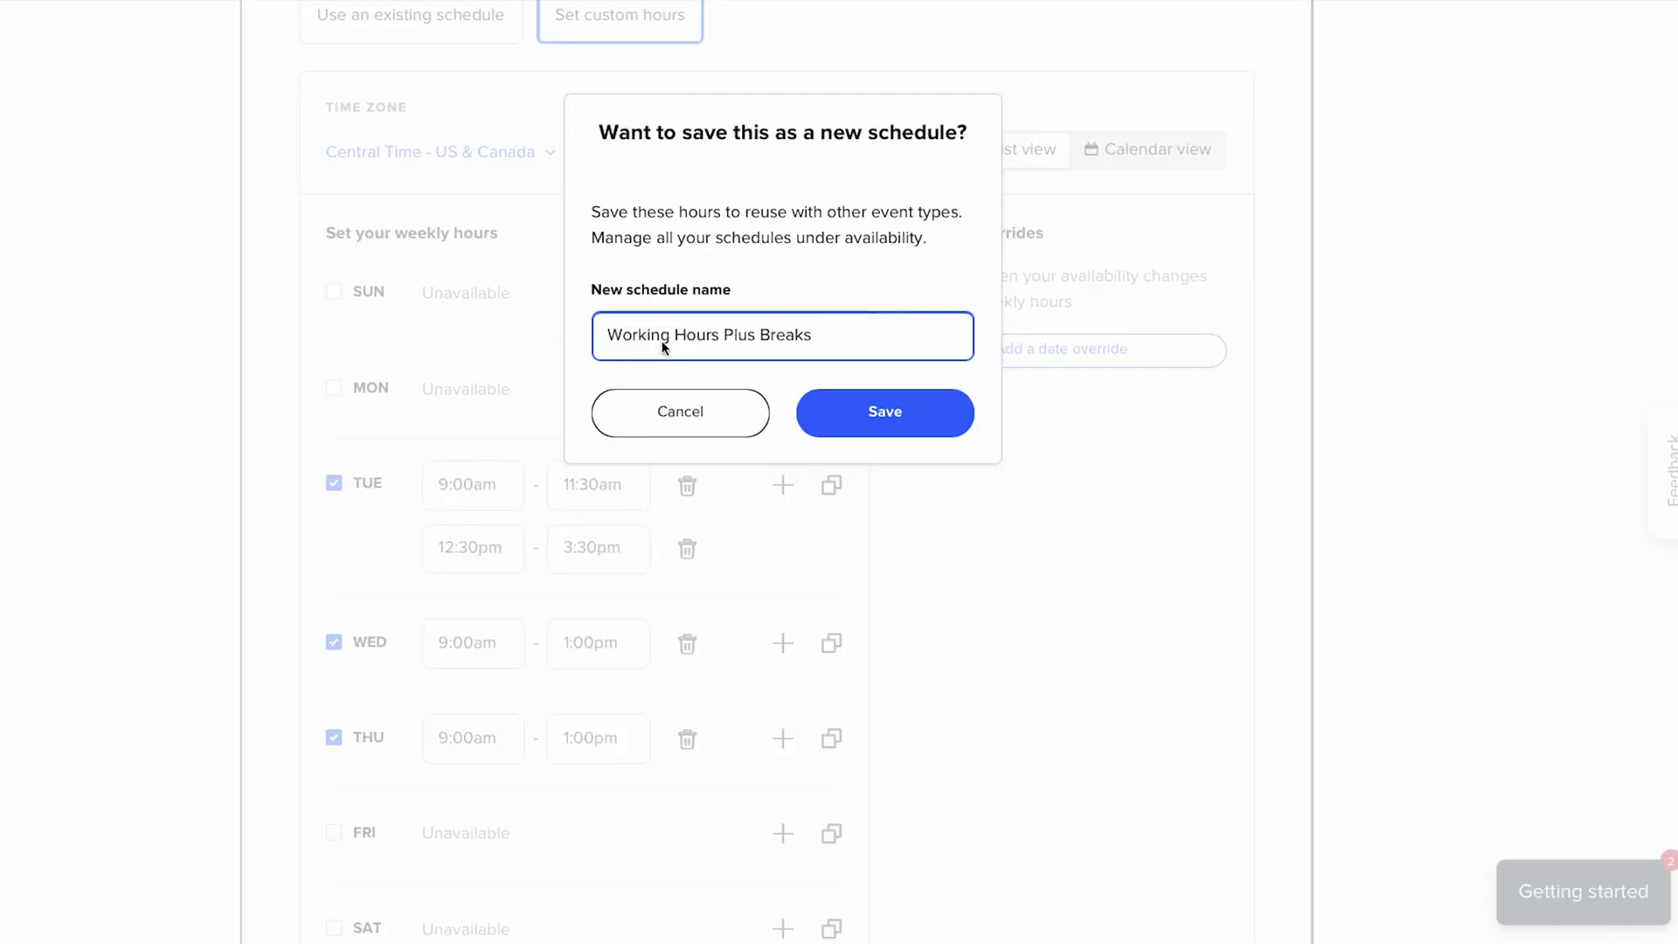
{"action": "left_click", "coordinate": [870, 412]}
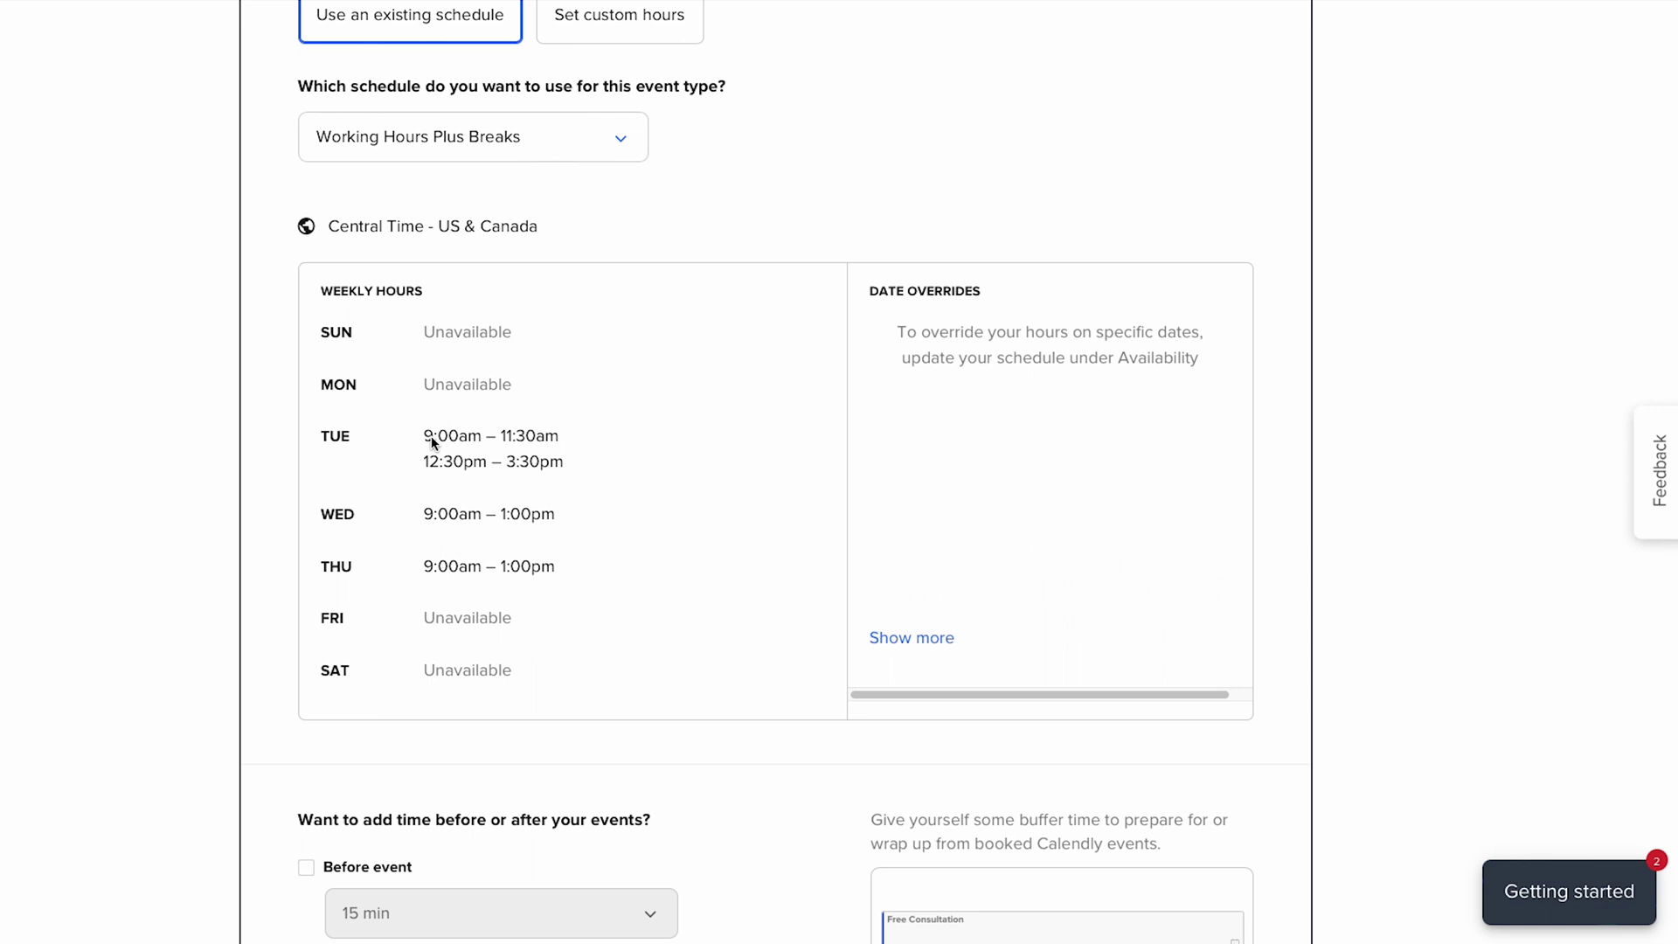
- Tick the 'After event' buffer, keeping it at 15 min
{"action": "scroll", "coordinate": [431, 441], "scroll_direction": "down", "scroll_amount": 4}
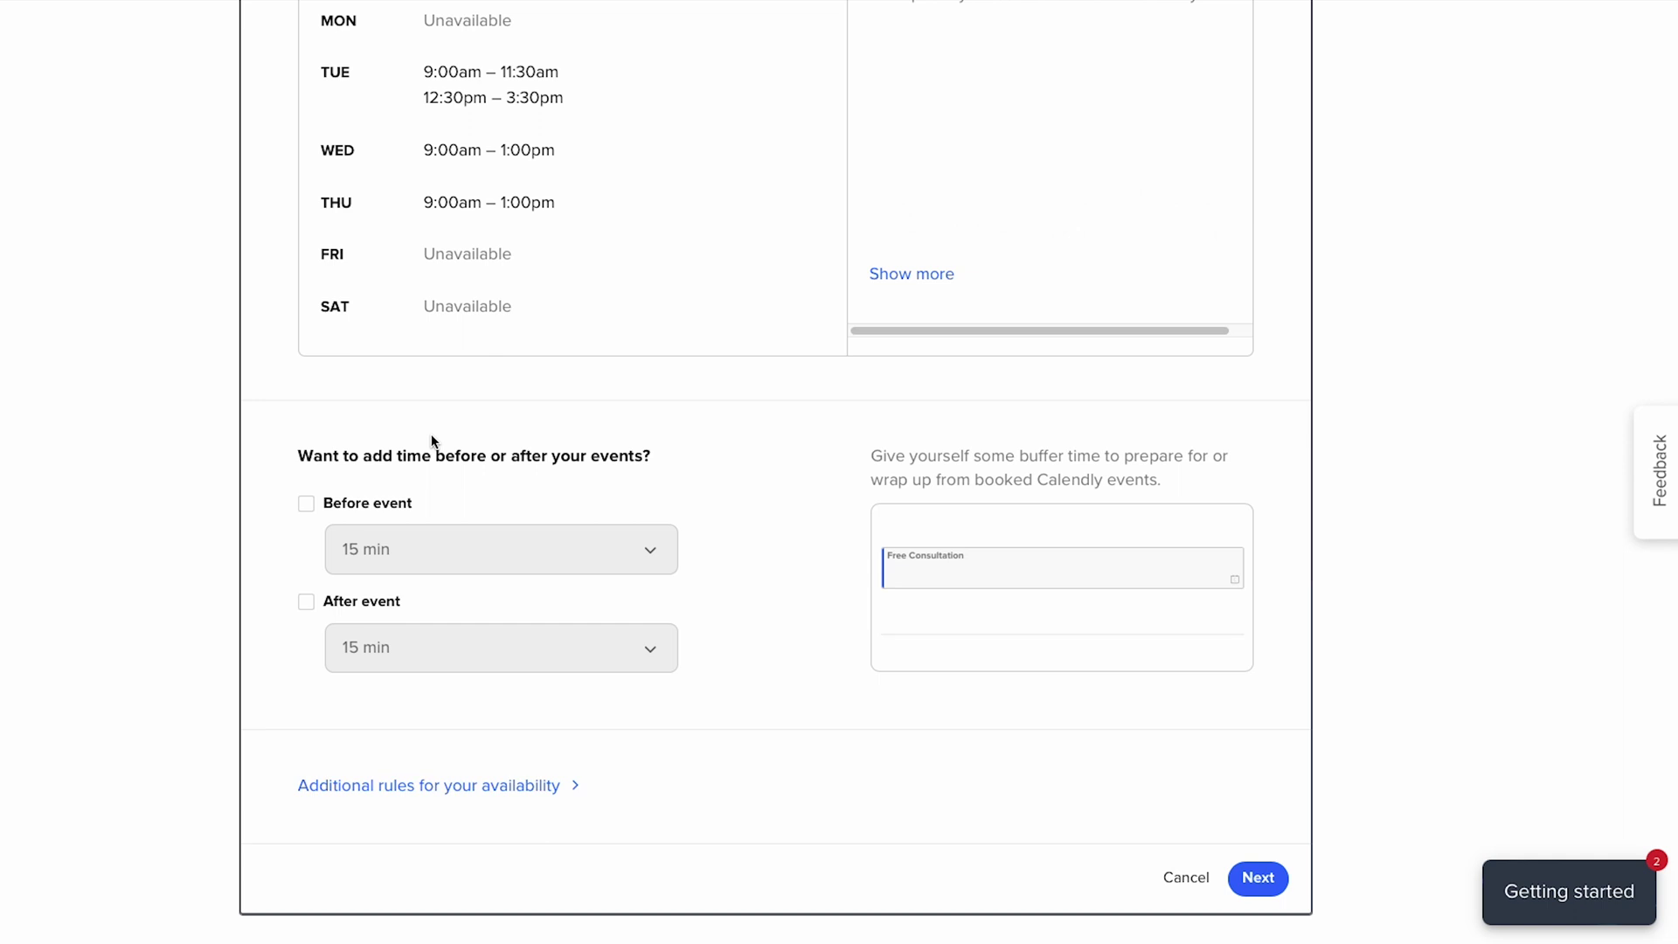
{"action": "left_click", "coordinate": [307, 601]}
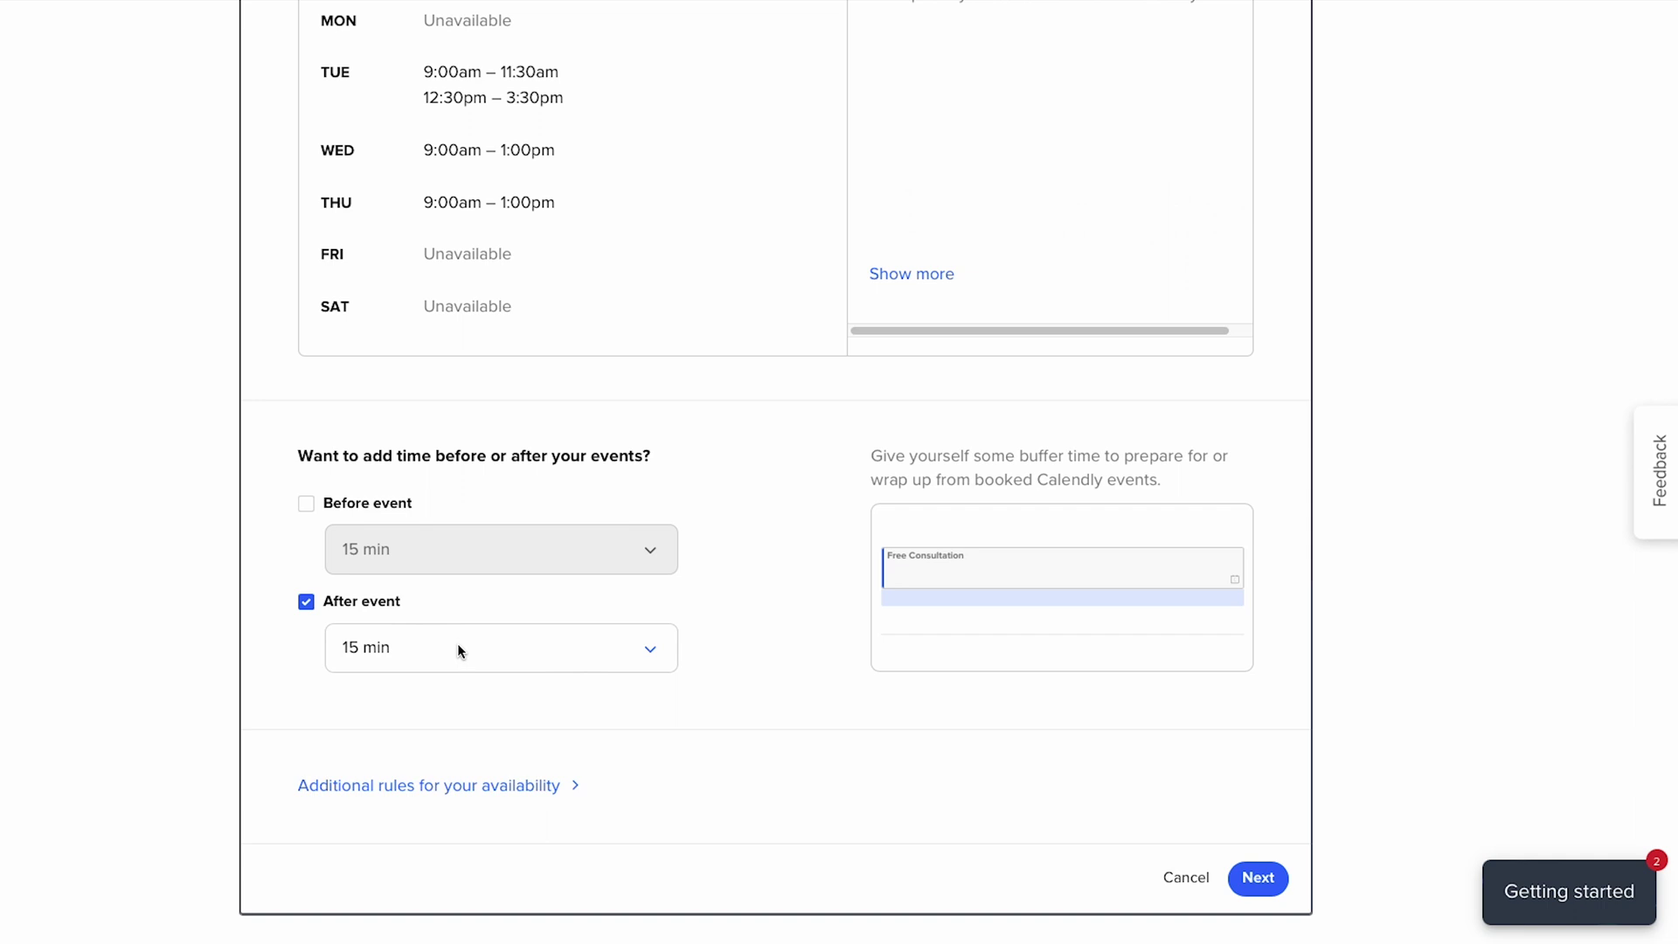
{"action": "scroll", "coordinate": [458, 651], "scroll_direction": "down", "scroll_amount": 1}
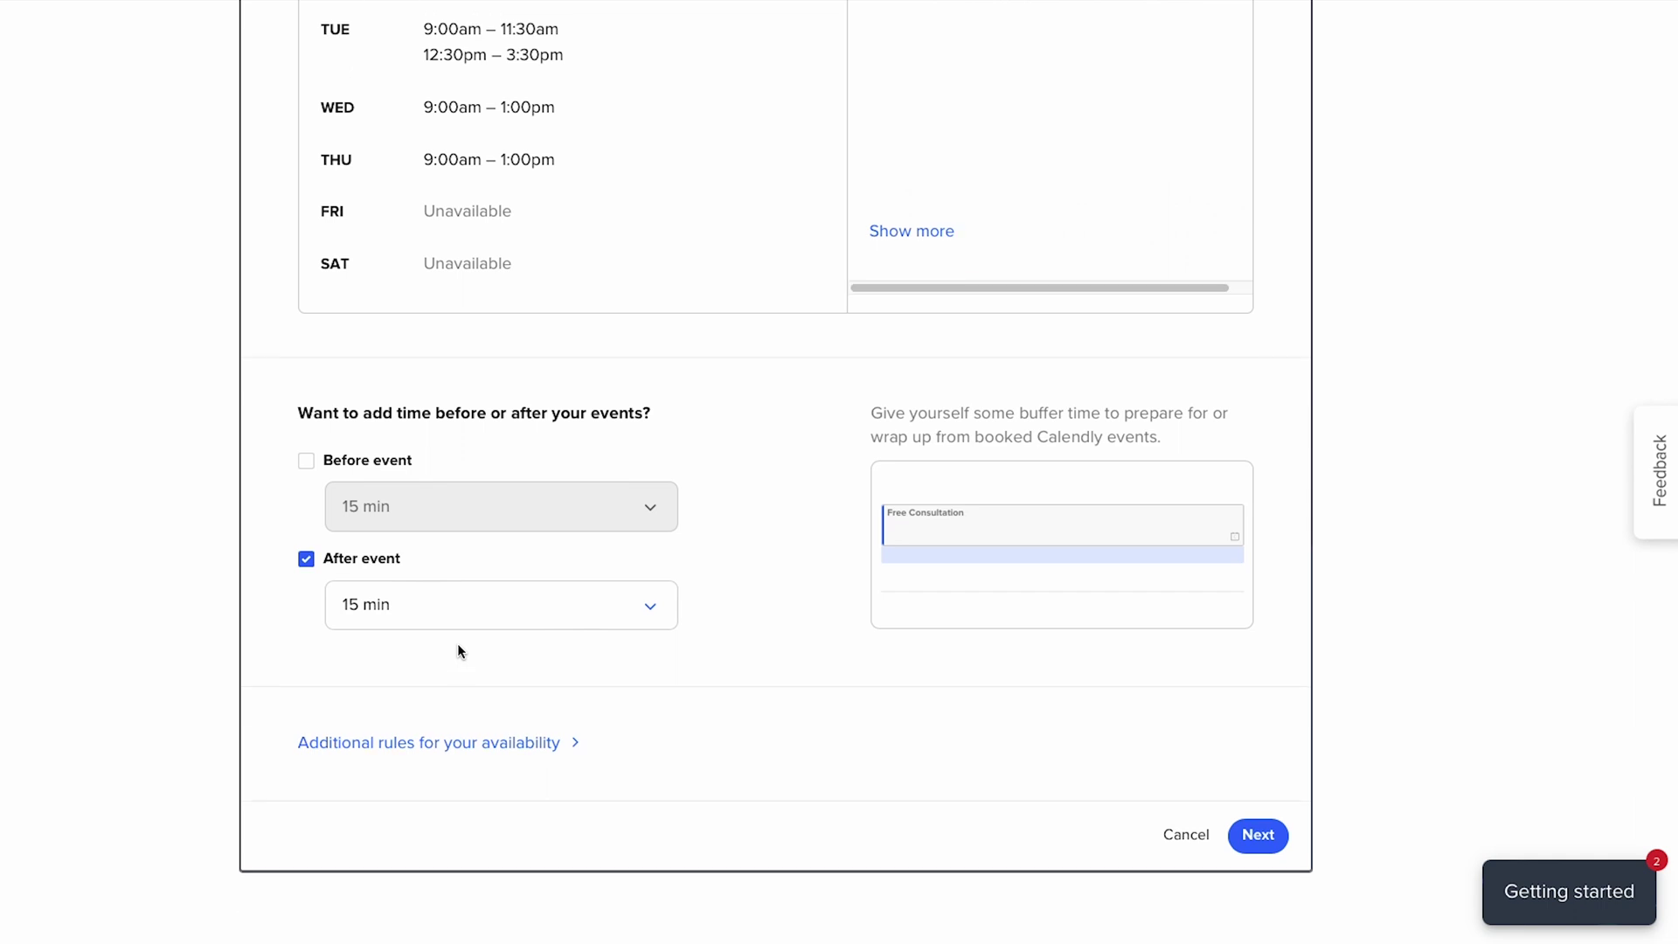
{"action": "left_click", "coordinate": [393, 741]}
- Review the start time increment choices, leaving them at 30 min
{"action": "scroll", "coordinate": [393, 747], "scroll_direction": "down", "scroll_amount": 3}
{"action": "scroll", "coordinate": [395, 749], "scroll_direction": "down", "scroll_amount": 4}
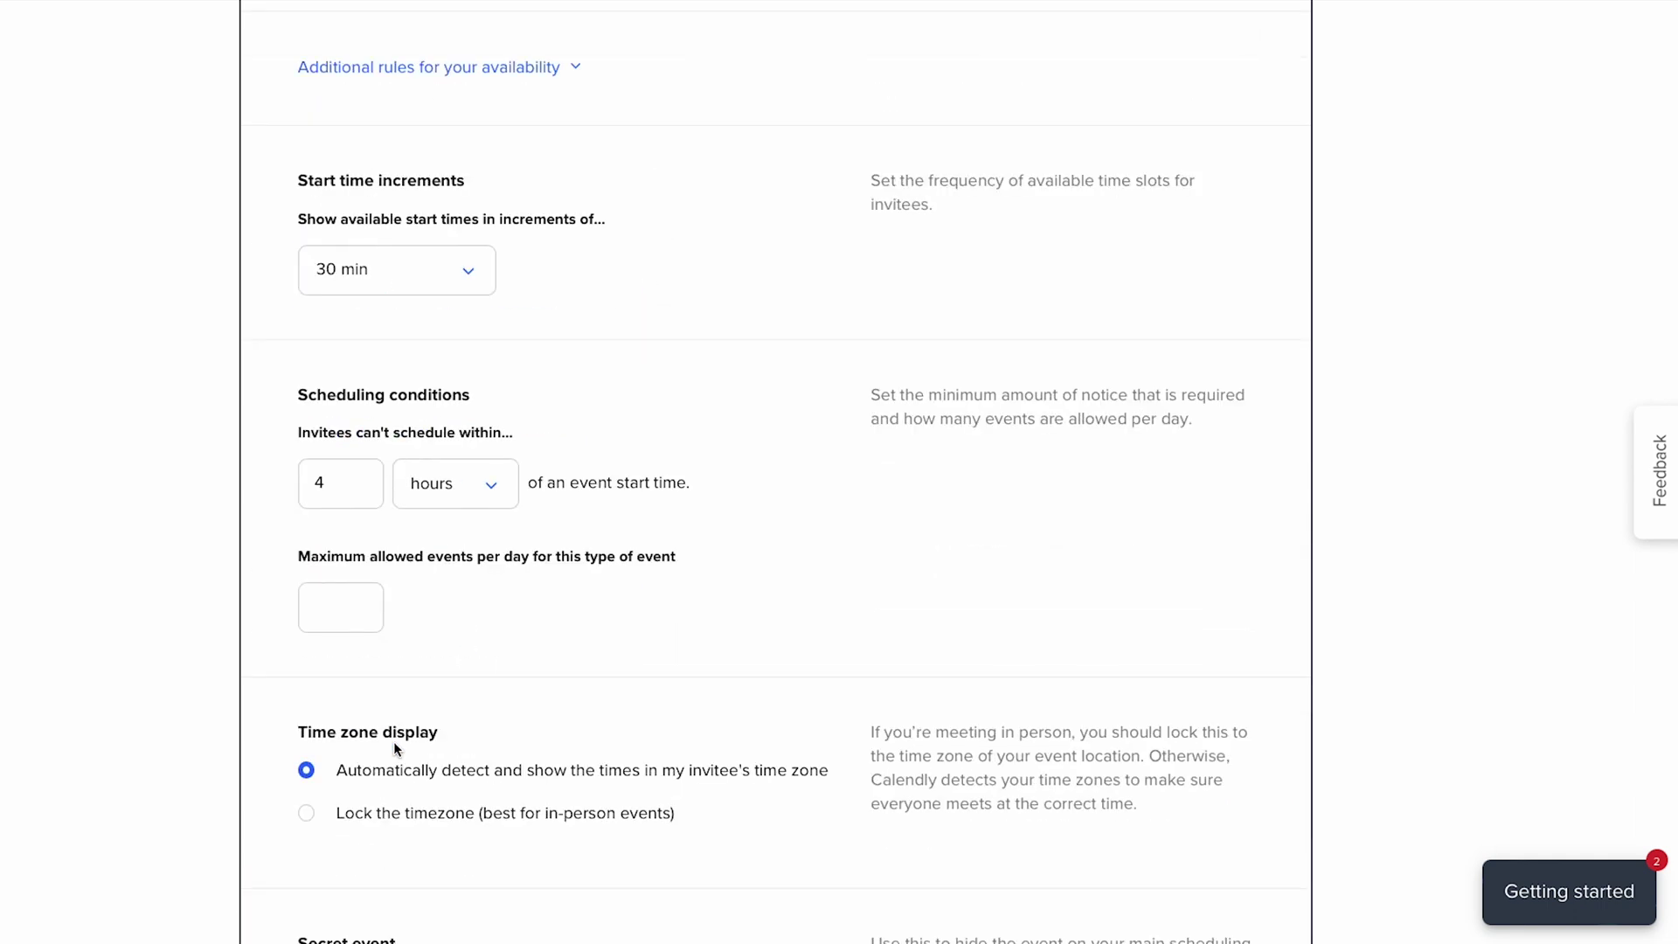
{"action": "left_click", "coordinate": [468, 274]}
{"action": "scroll", "coordinate": [390, 352], "scroll_direction": "up", "scroll_amount": 1}
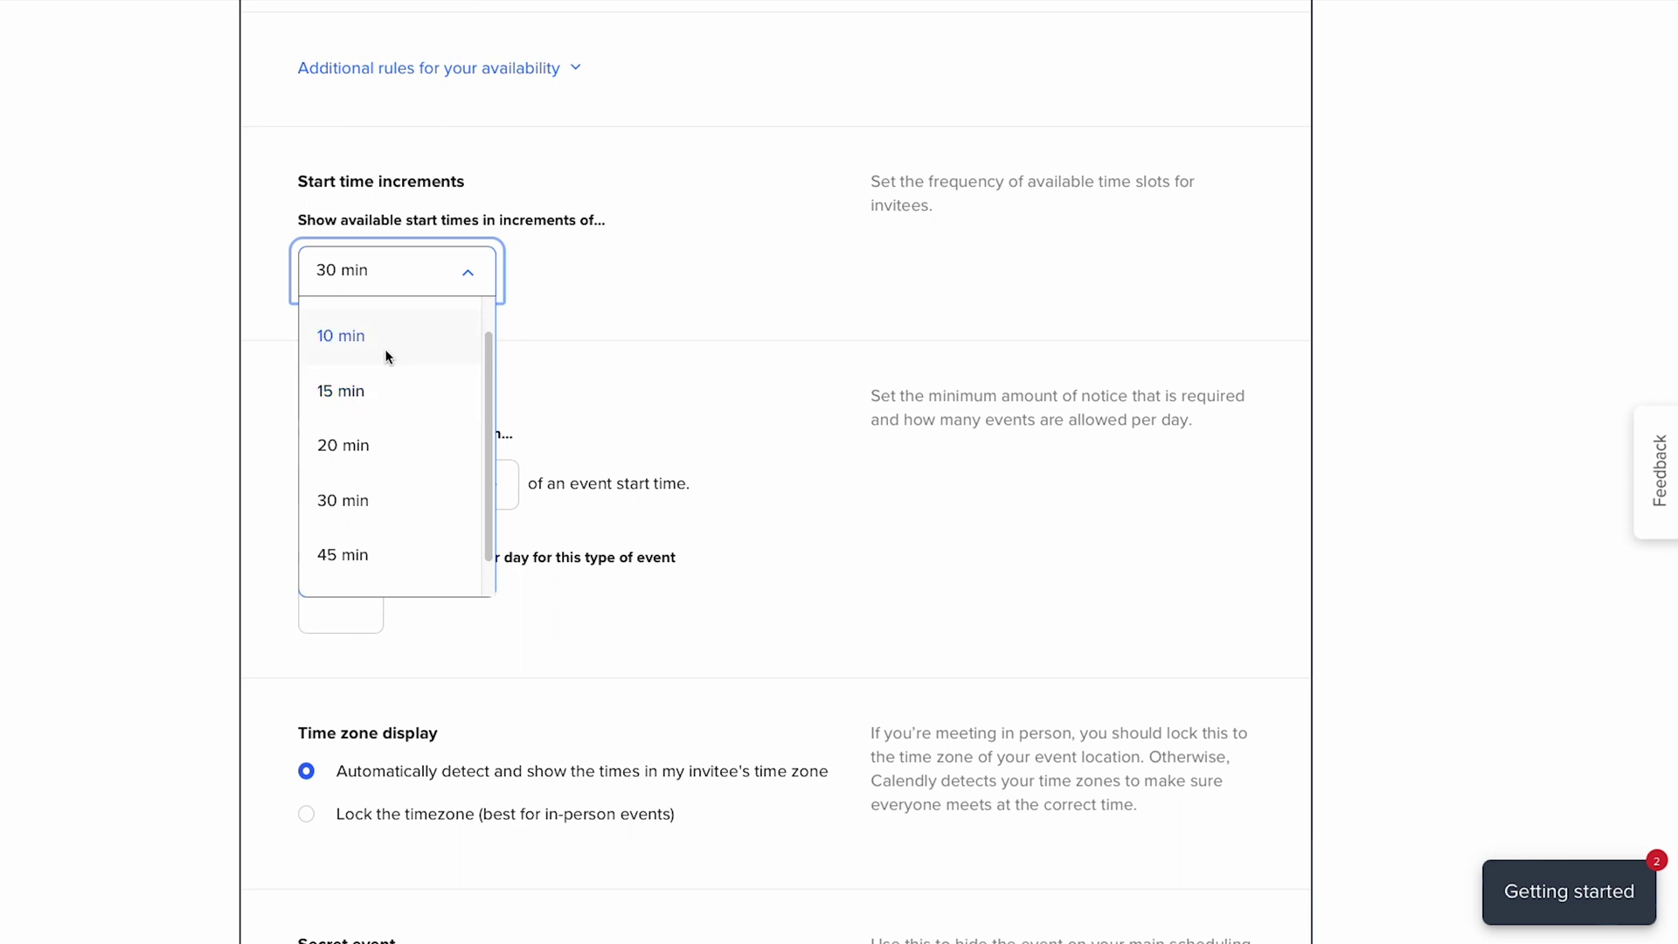
{"action": "left_click", "coordinate": [616, 280]}
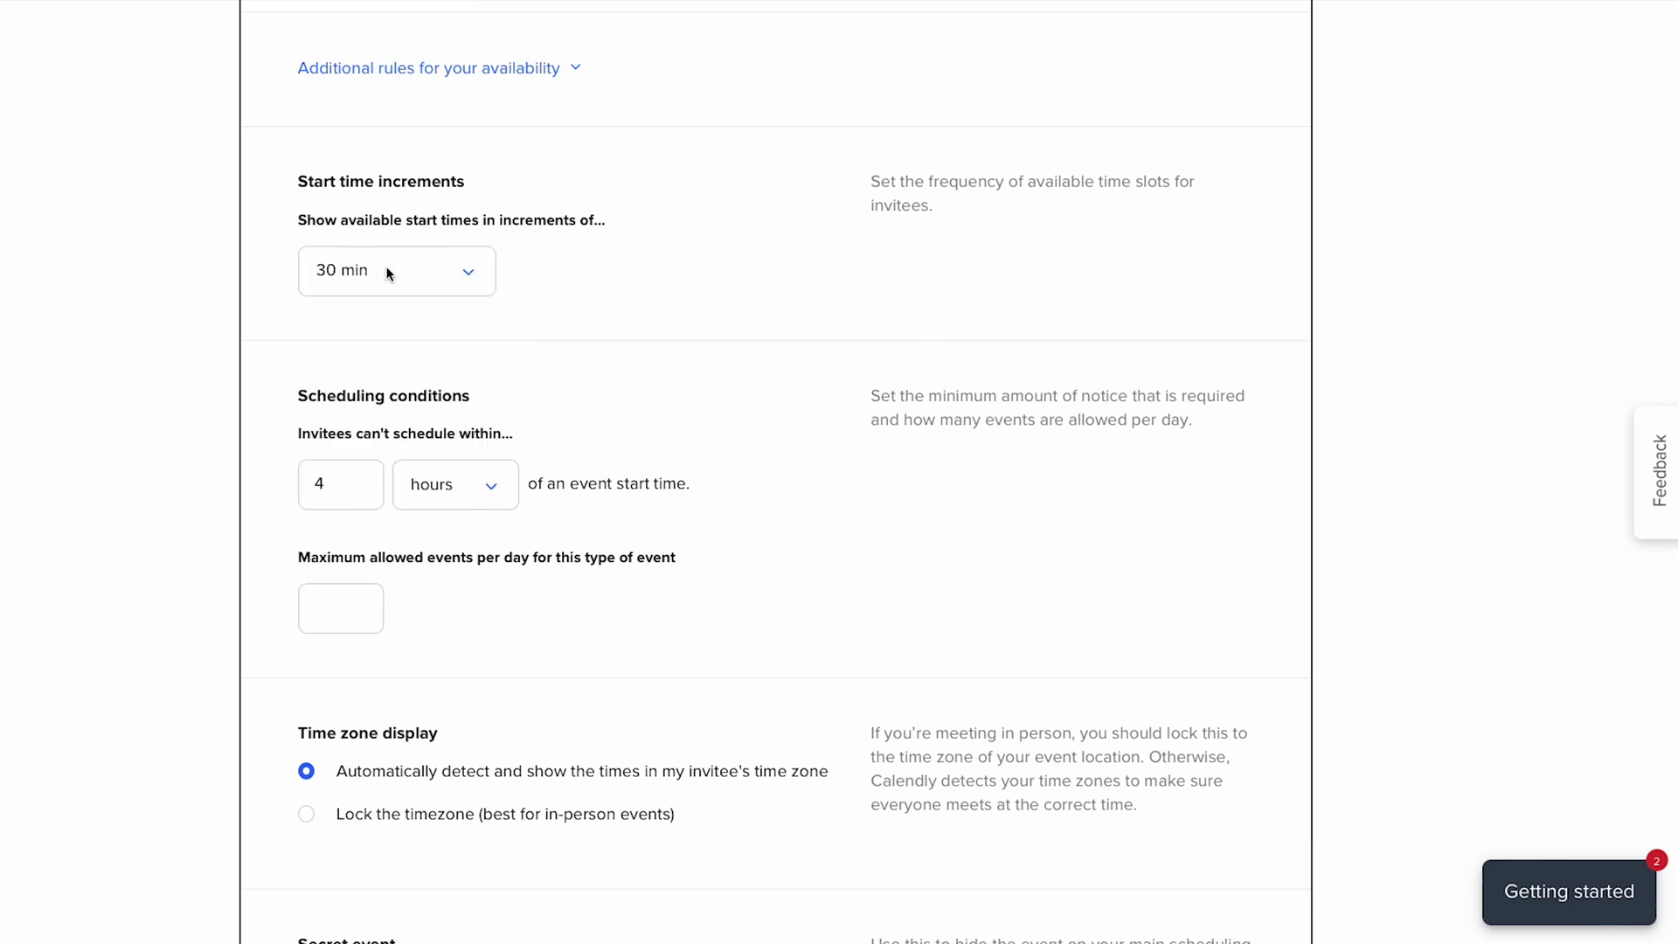
- Require 24 hours' notice, cap bookings at 5 per day, and save the availability
{"action": "left_click", "coordinate": [316, 495]}
{"action": "type", "text": "2"}
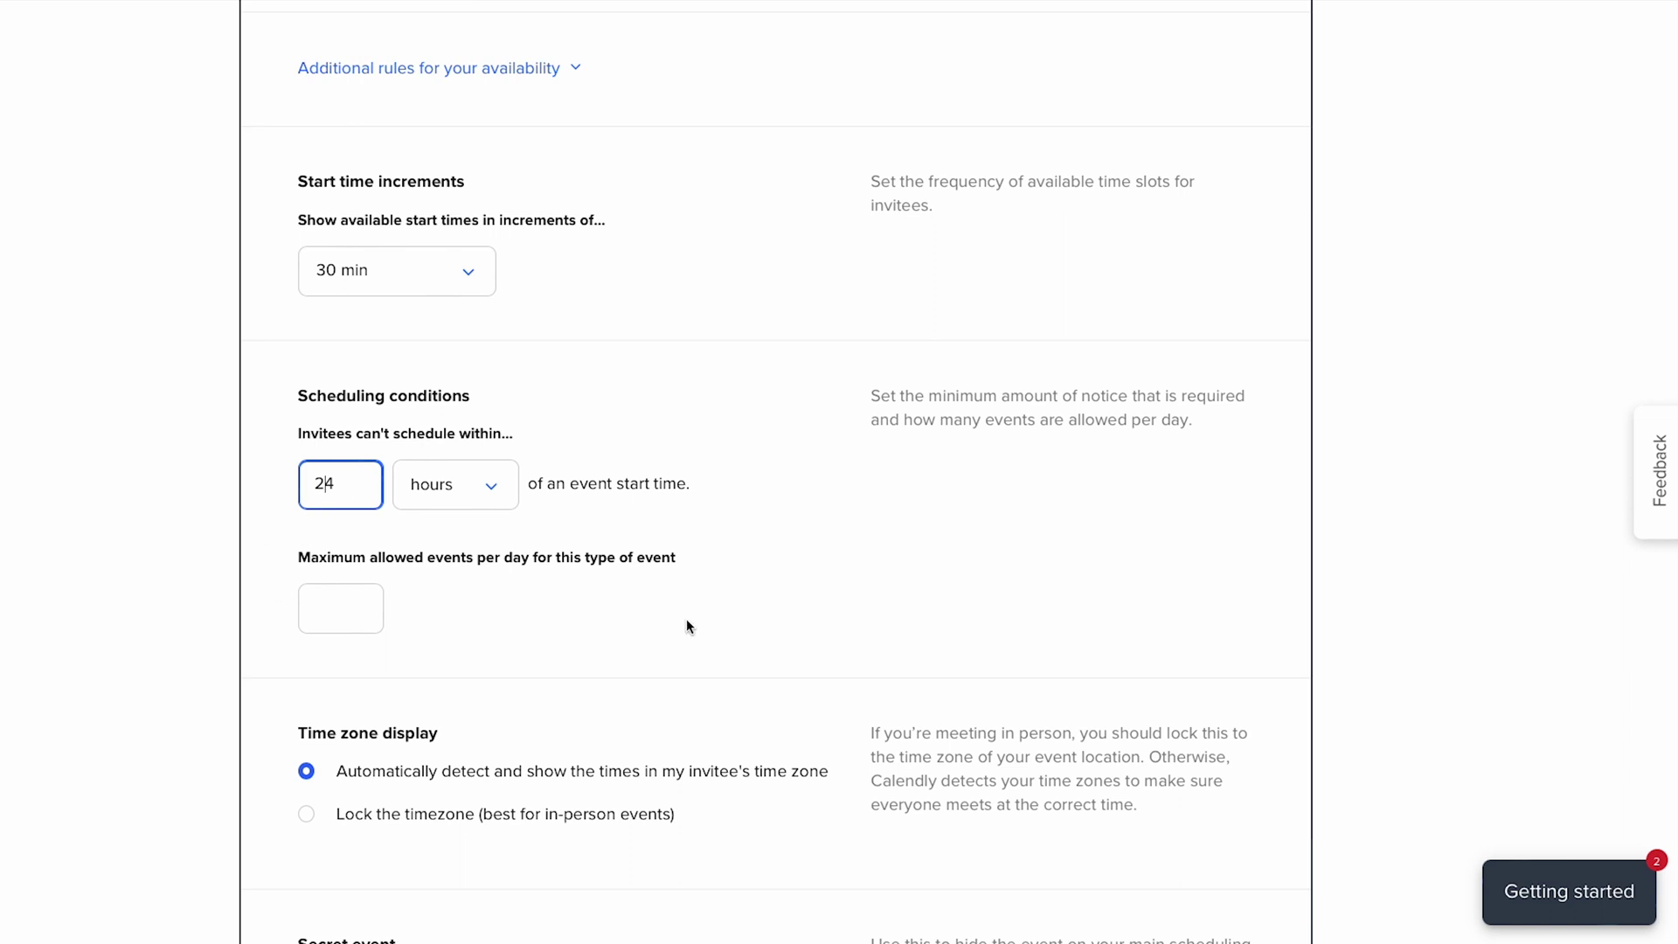
{"action": "left_click", "coordinate": [349, 616]}
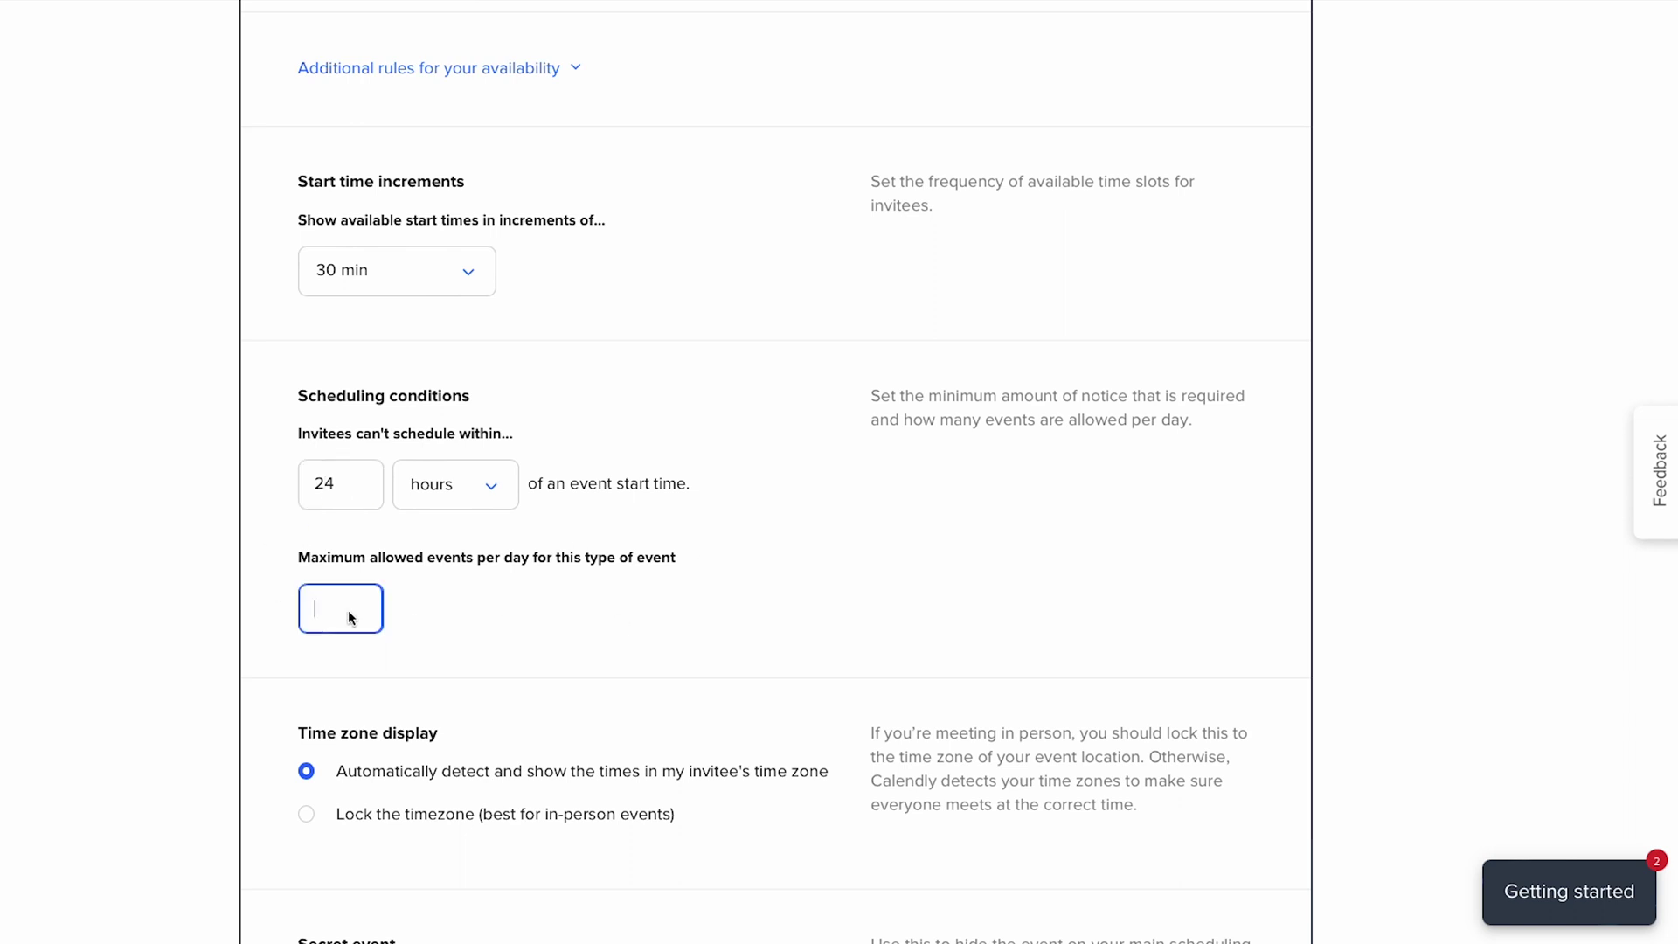
{"action": "type", "text": "5"}
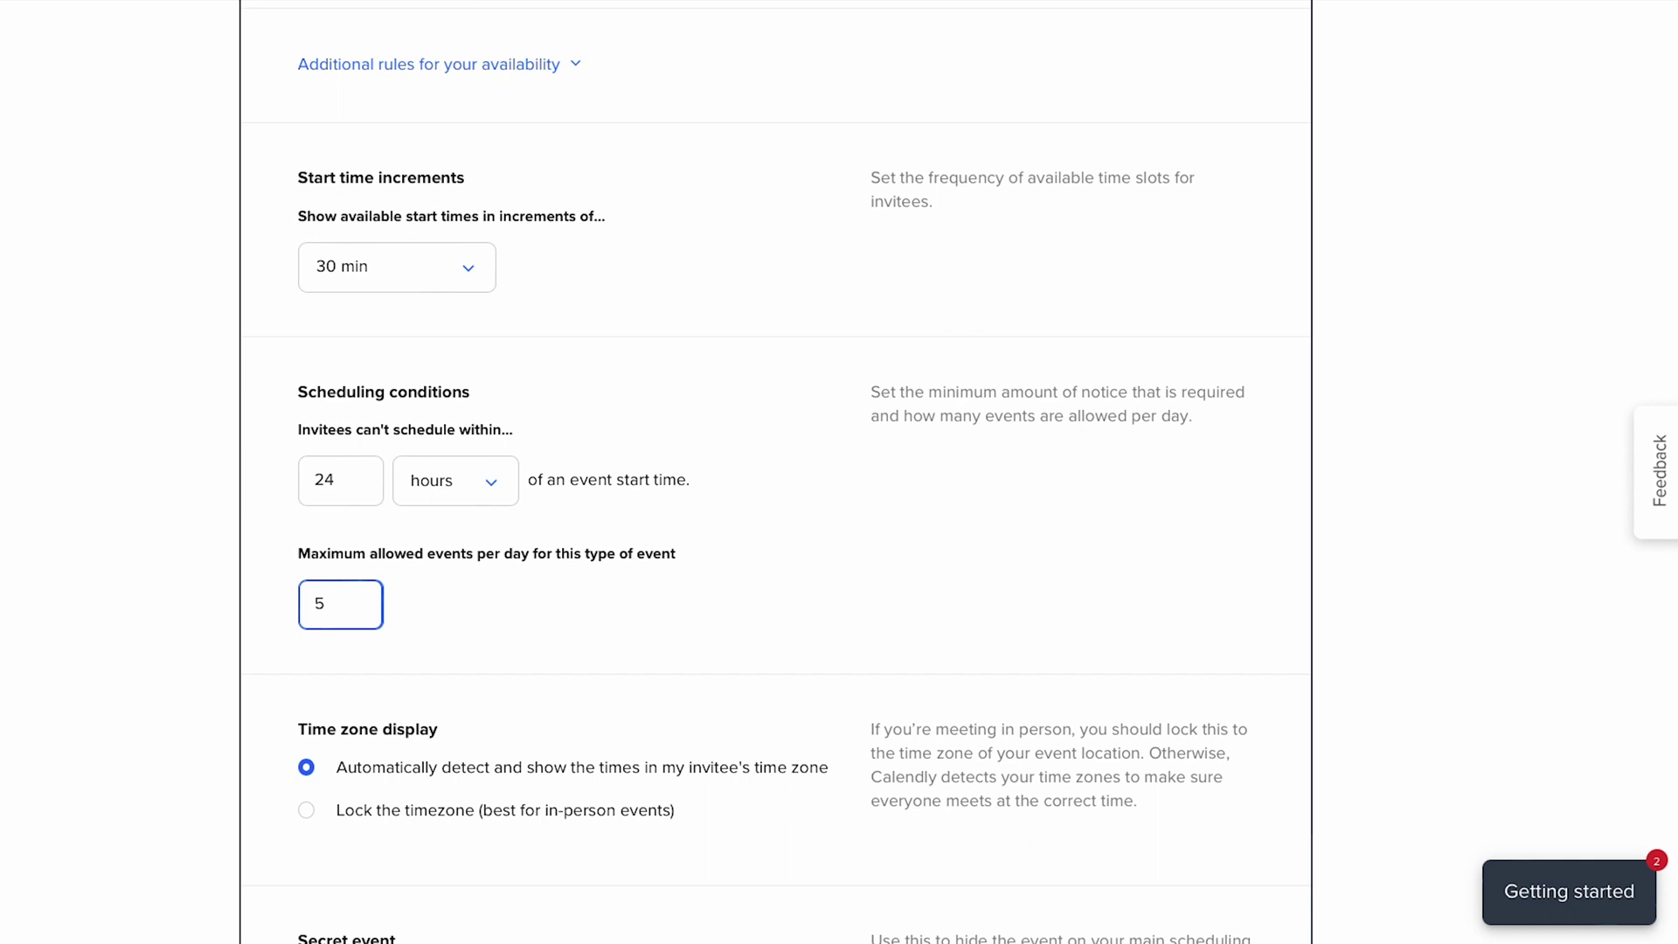
{"action": "scroll", "coordinate": [402, 617], "scroll_direction": "down", "scroll_amount": 1}
{"action": "scroll", "coordinate": [402, 617], "scroll_direction": "down", "scroll_amount": 3}
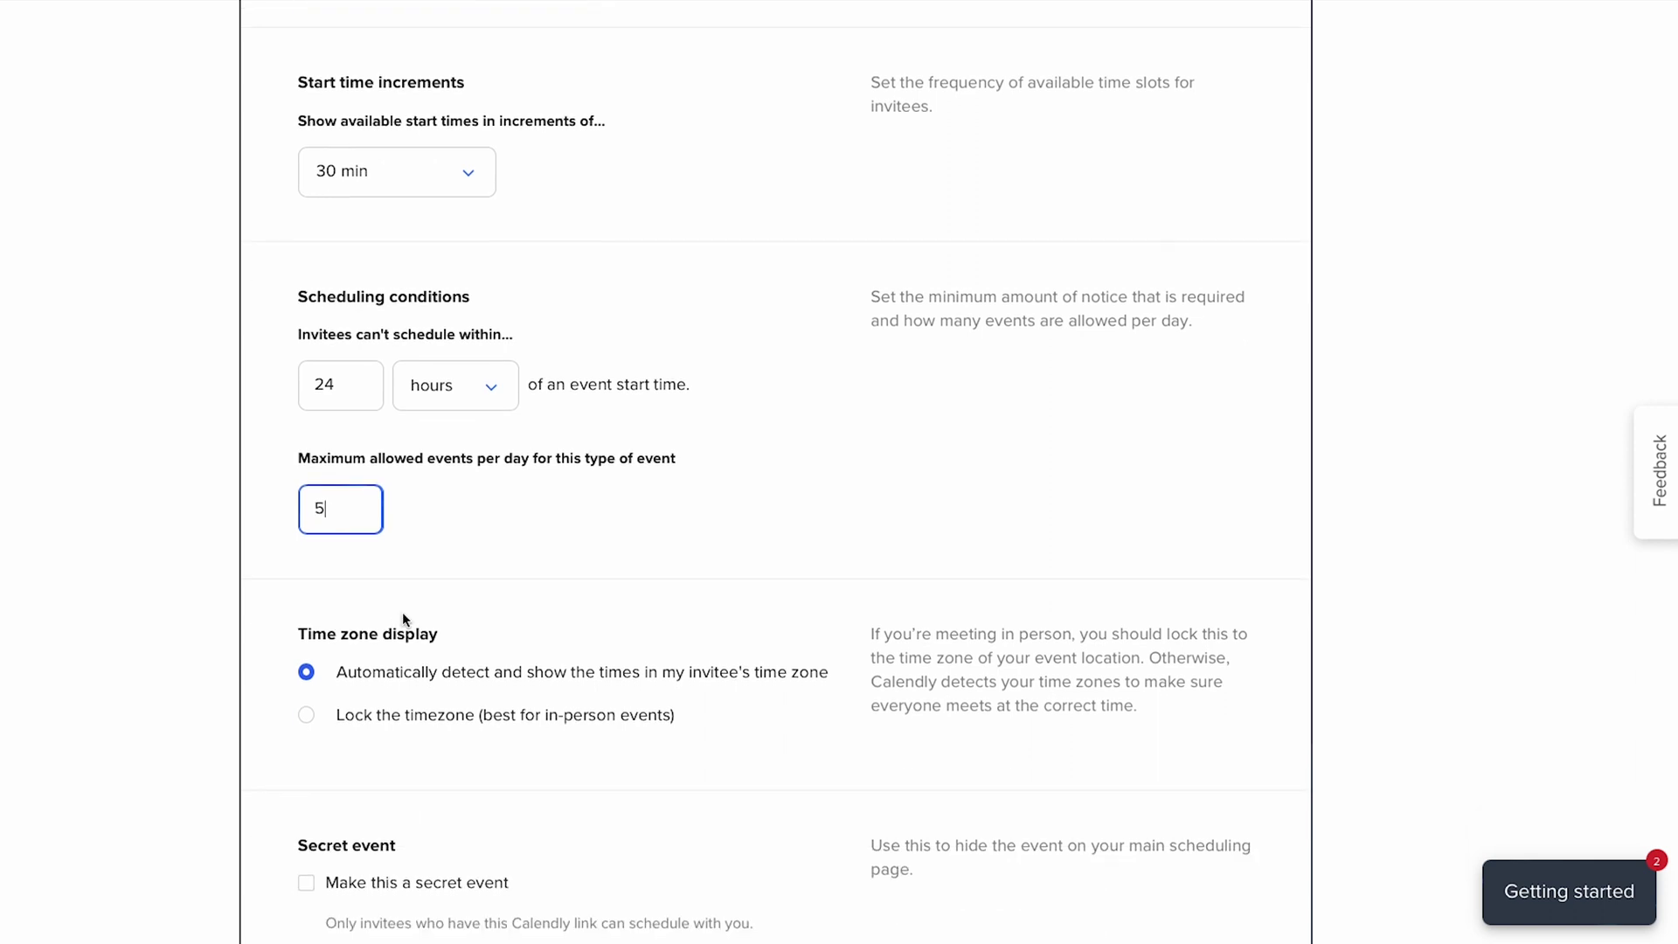
{"action": "scroll", "coordinate": [402, 619], "scroll_direction": "down", "scroll_amount": 1}
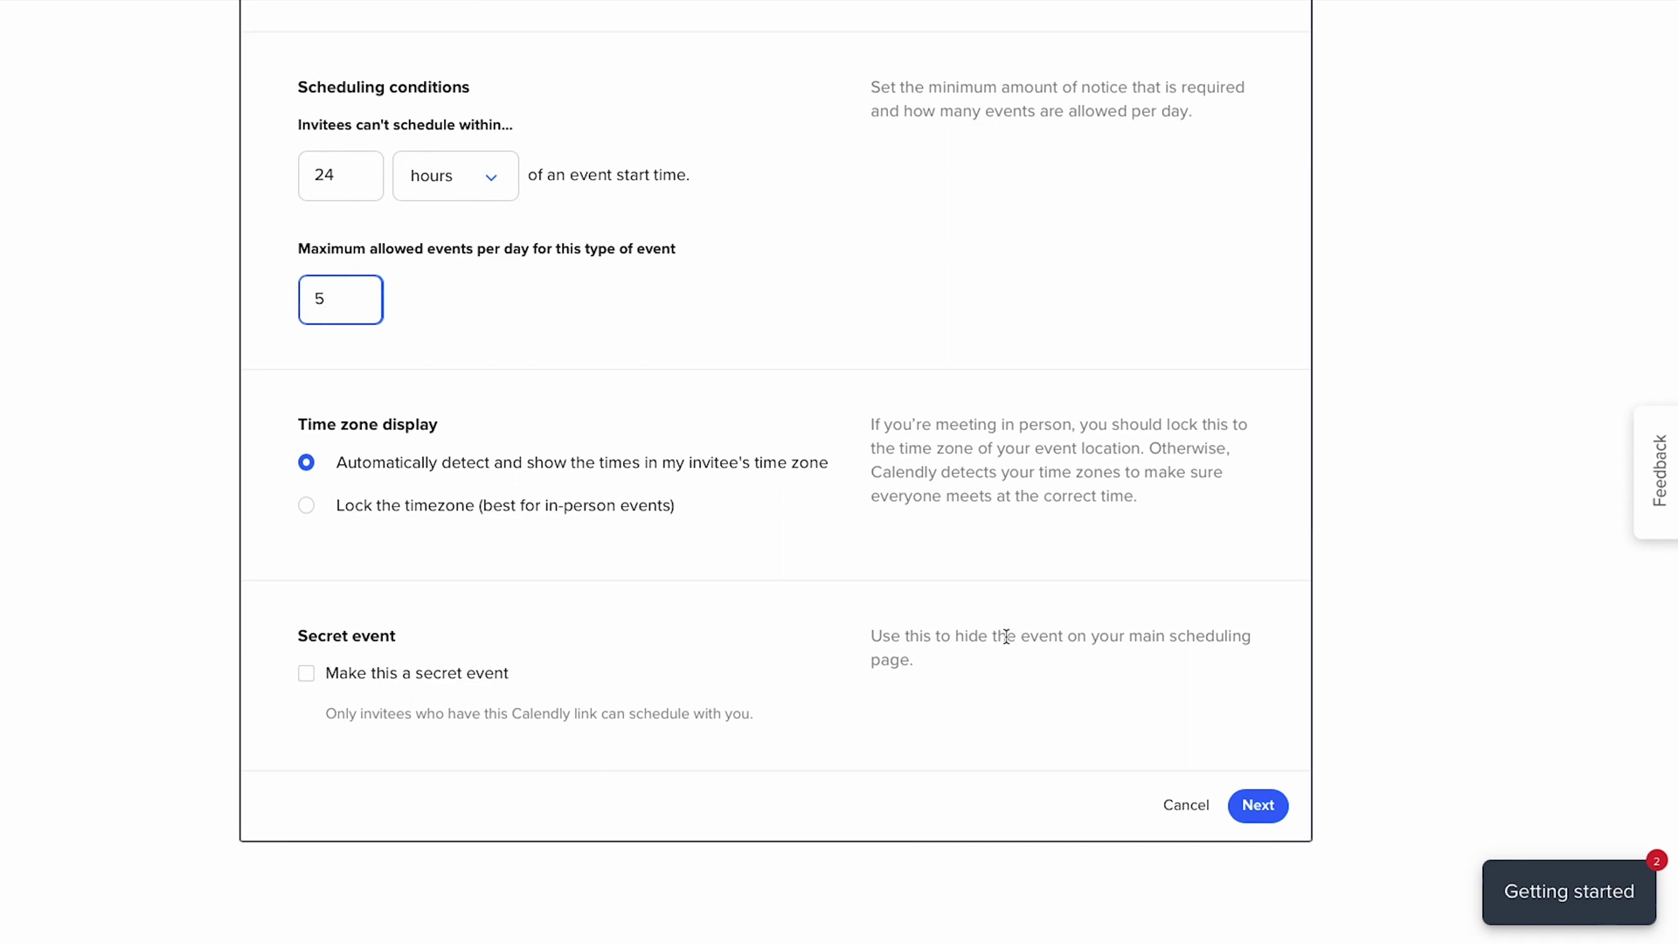
{"action": "left_click", "coordinate": [1261, 803]}
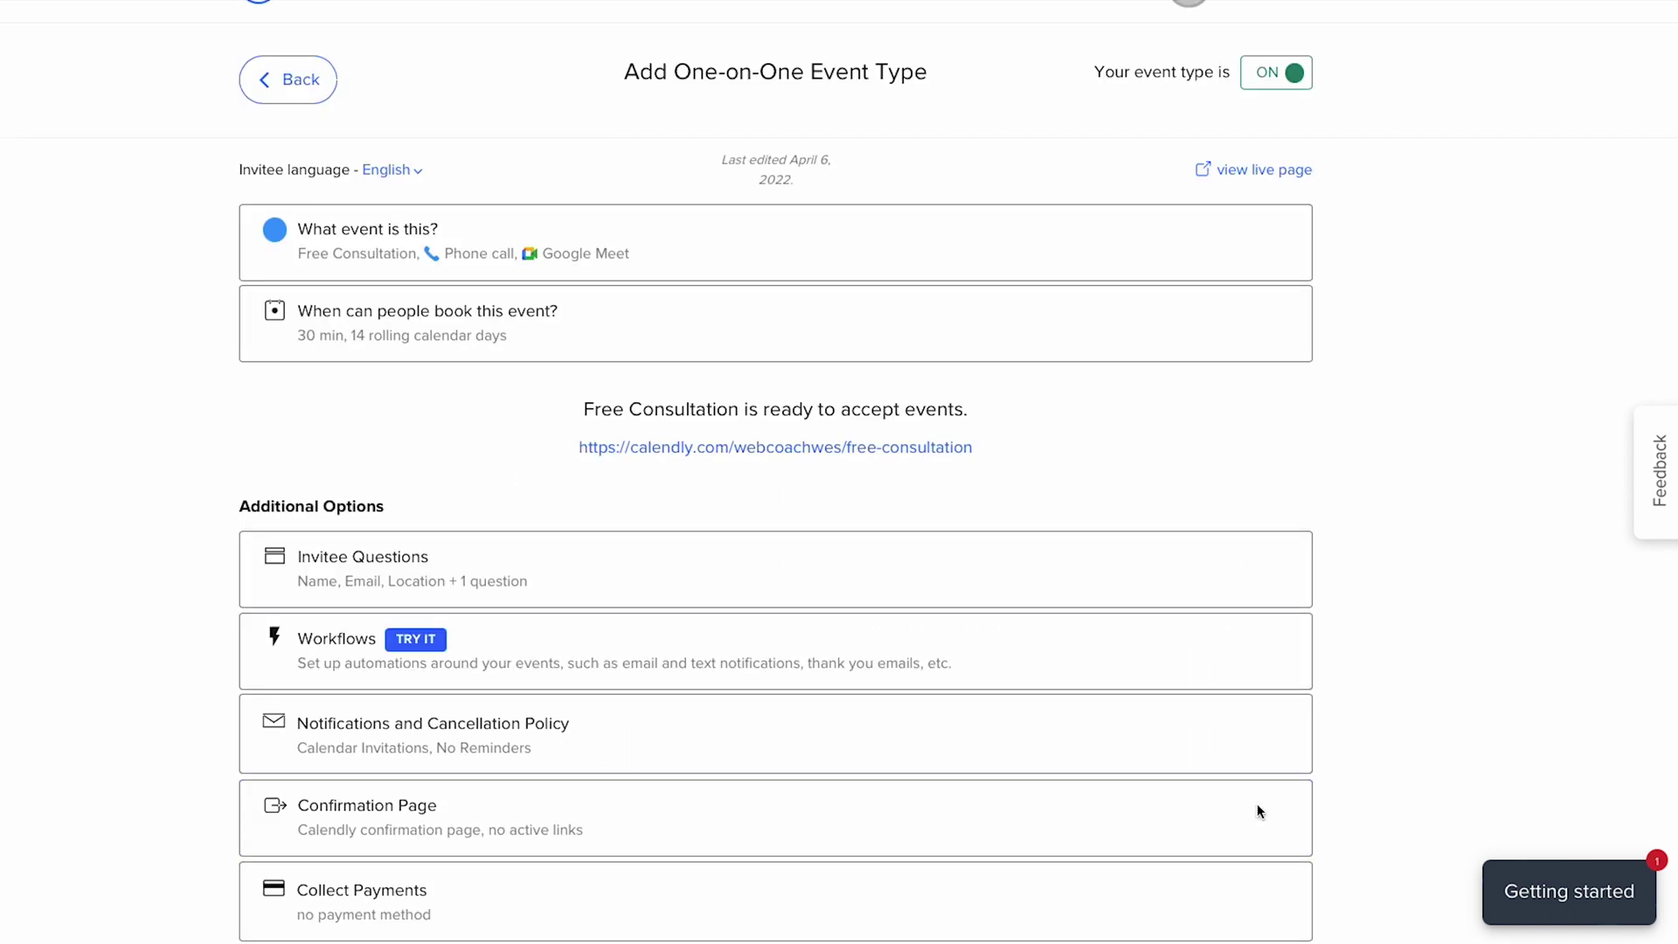
{"action": "scroll", "coordinate": [1257, 804], "scroll_direction": "down", "scroll_amount": 1}
{"action": "scroll", "coordinate": [1214, 805], "scroll_direction": "down", "scroll_amount": 1}
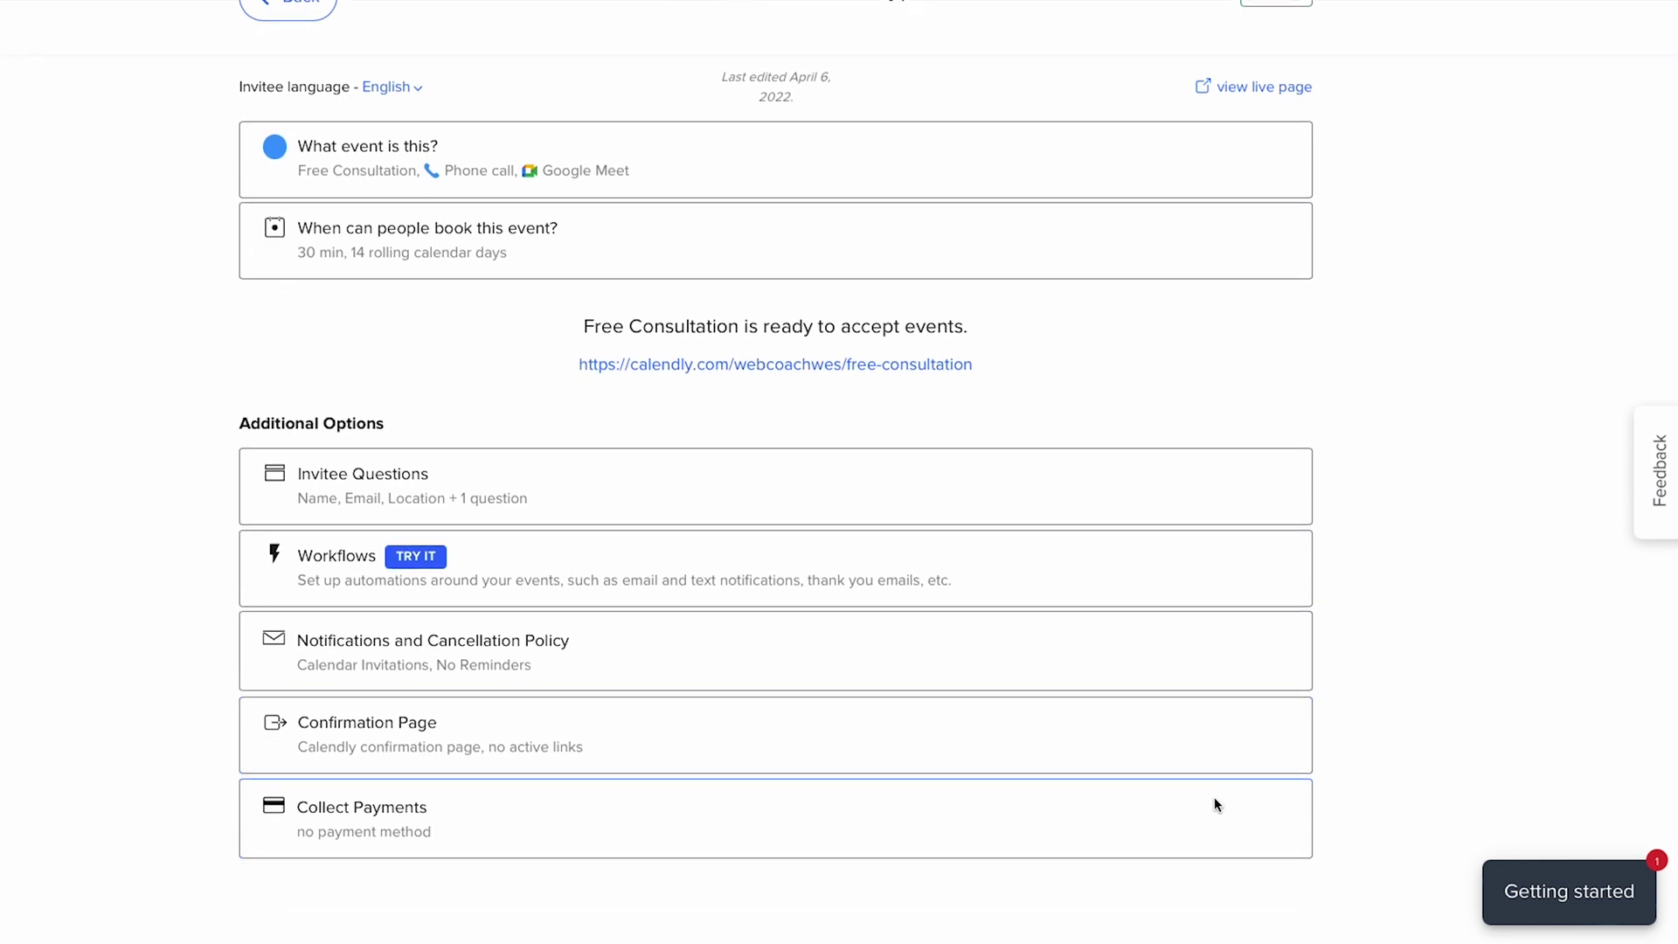
{"action": "scroll", "coordinate": [1212, 805], "scroll_direction": "down", "scroll_amount": 1}
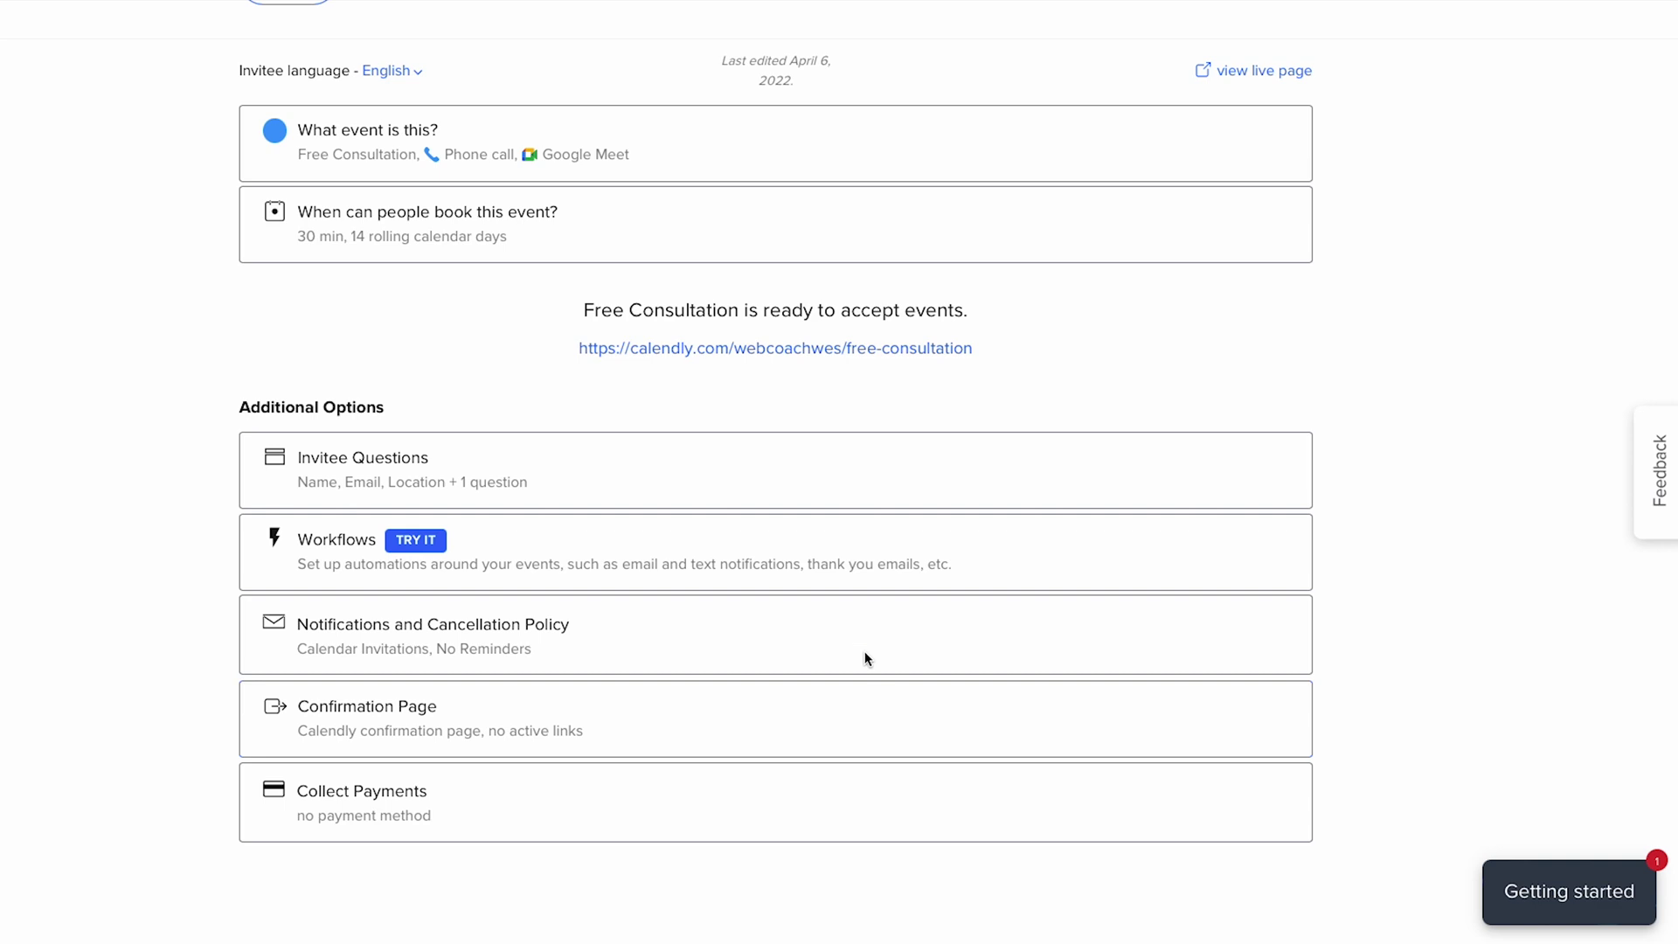
{"action": "left_click", "coordinate": [398, 472]}
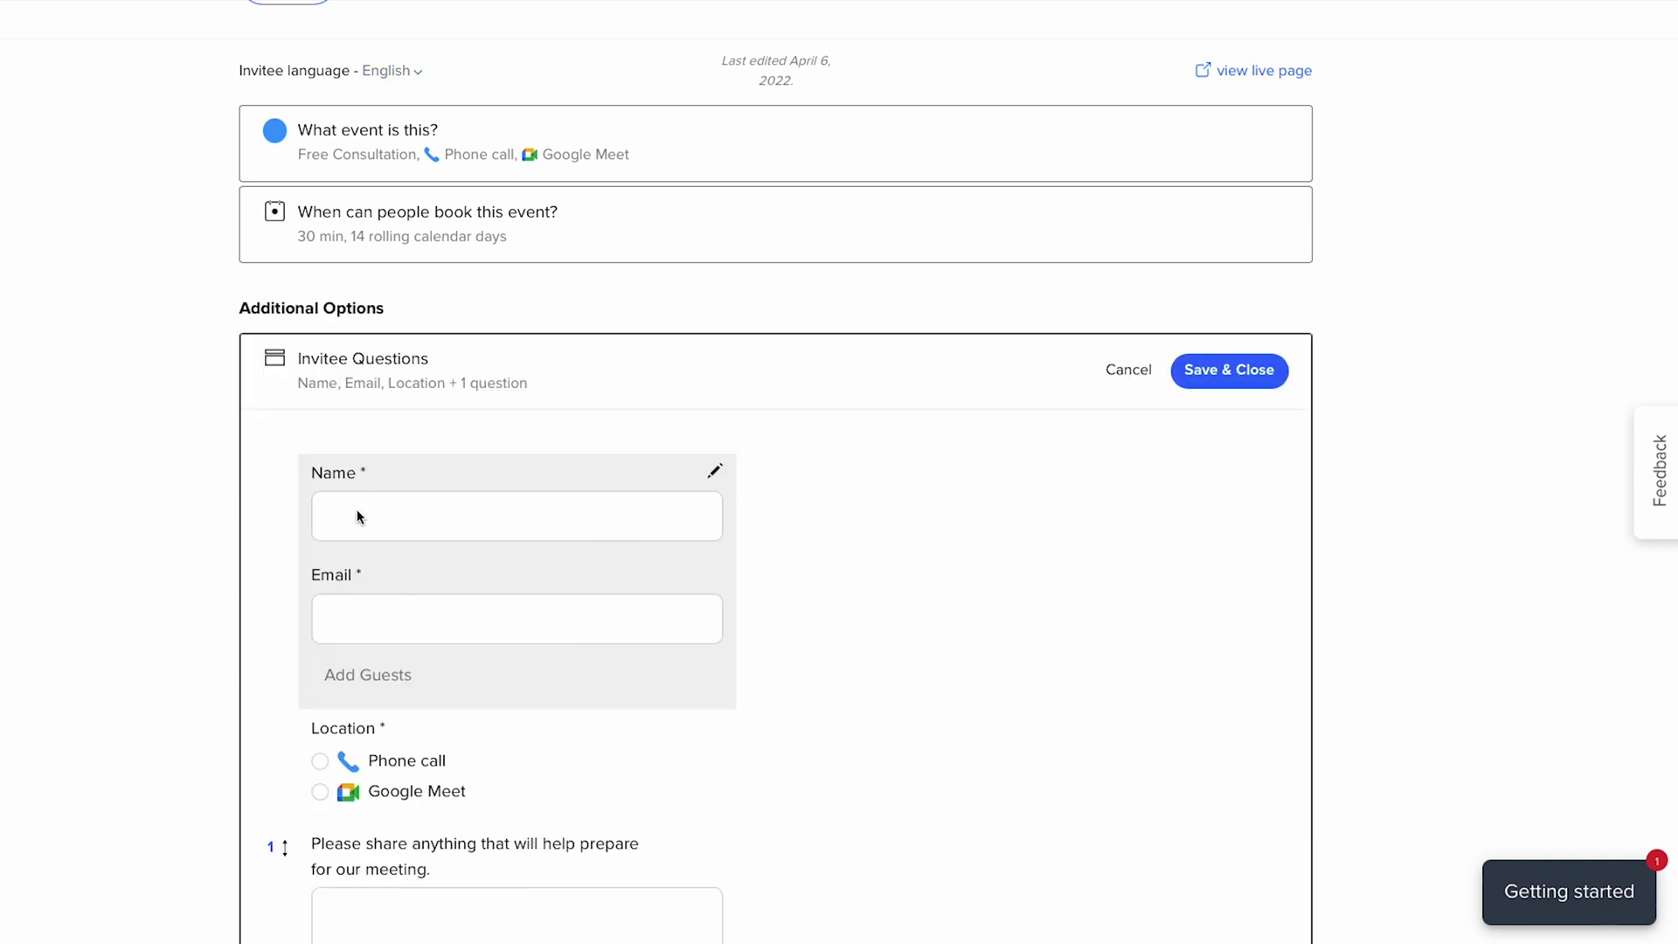
- Scroll through the invitee form's Name, Email, location and meeting-prep questions
{"action": "scroll", "coordinate": [416, 617], "scroll_direction": "down", "scroll_amount": 1}
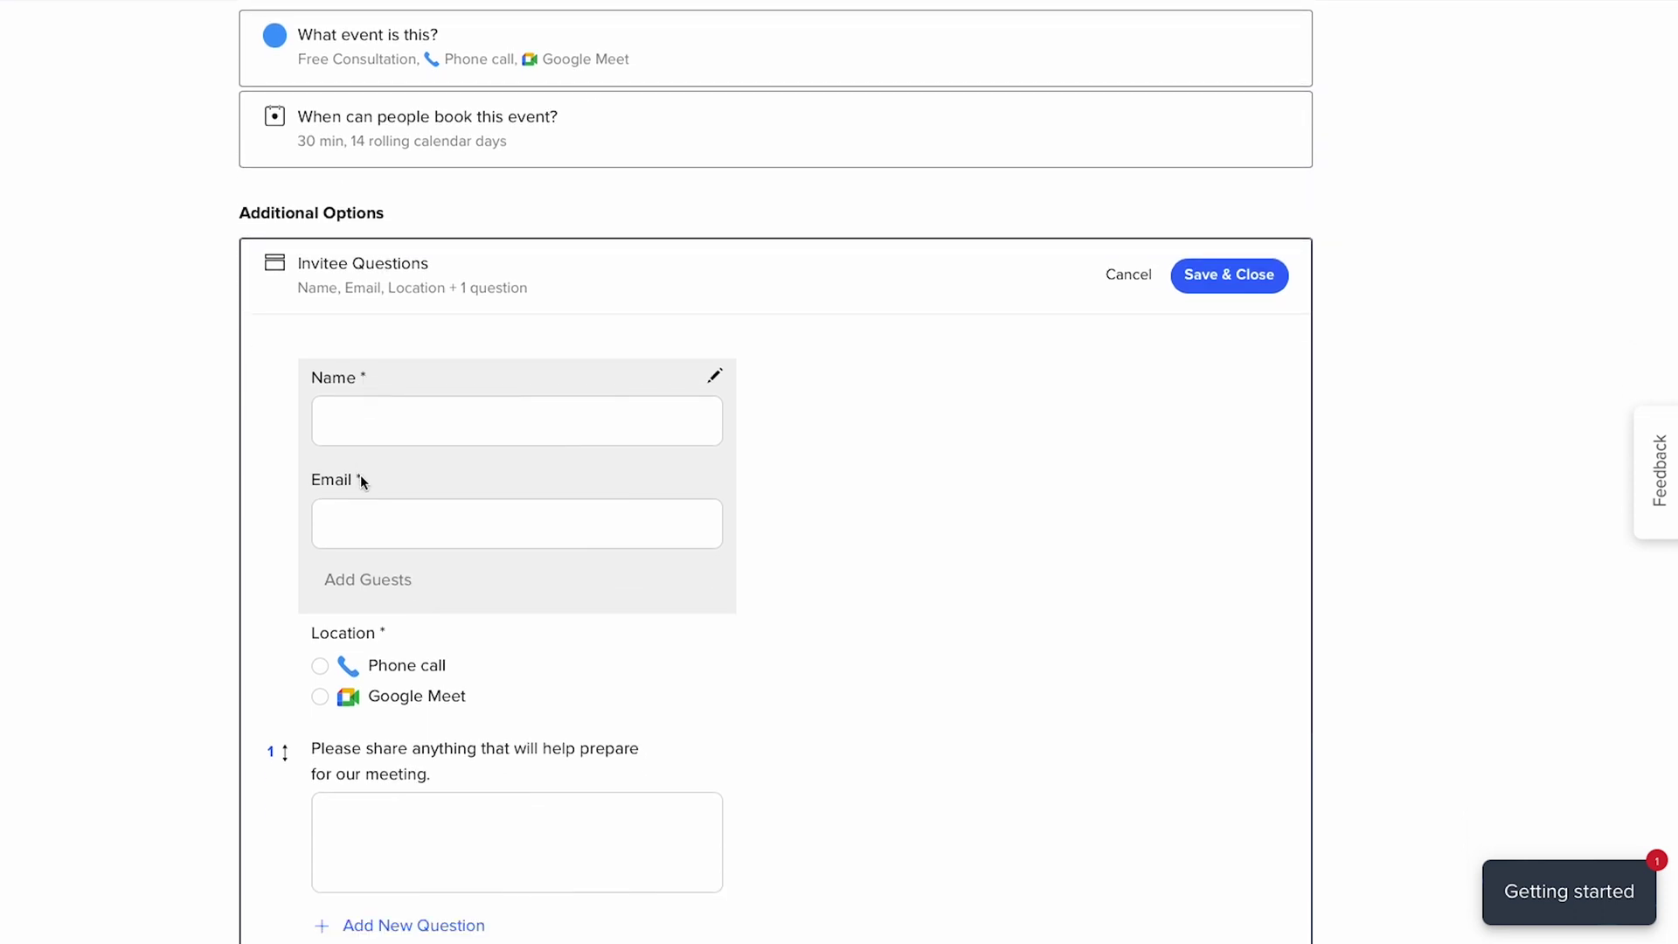
{"action": "scroll", "coordinate": [360, 480], "scroll_direction": "down", "scroll_amount": 2}
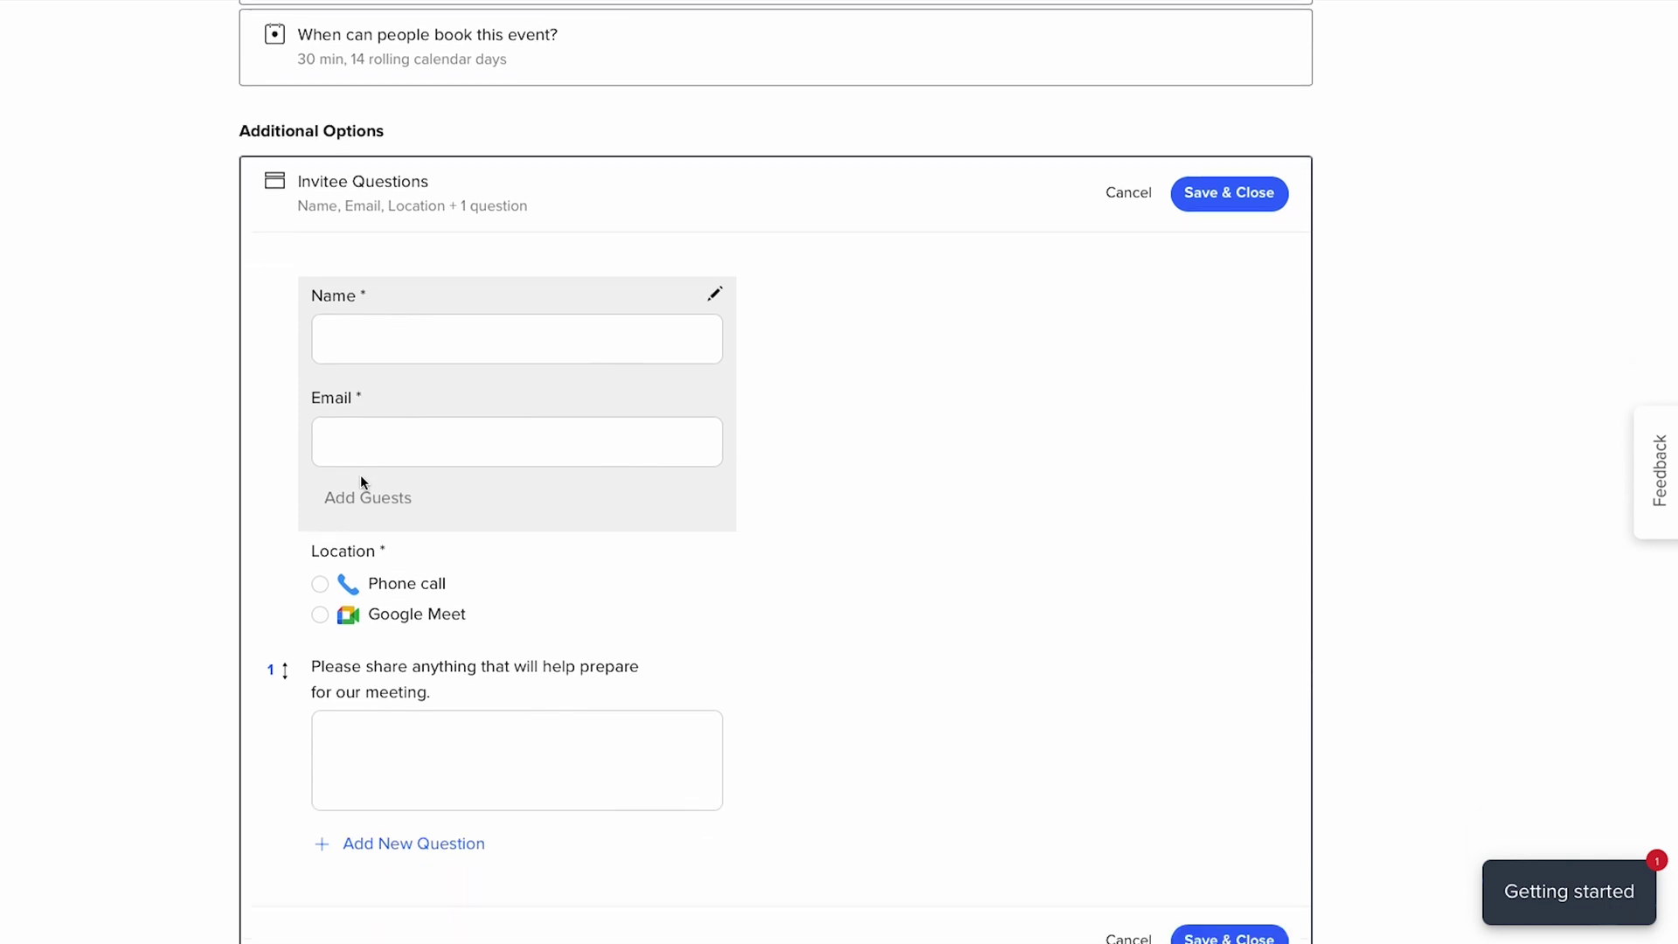
{"action": "scroll", "coordinate": [362, 474], "scroll_direction": "down", "scroll_amount": 1}
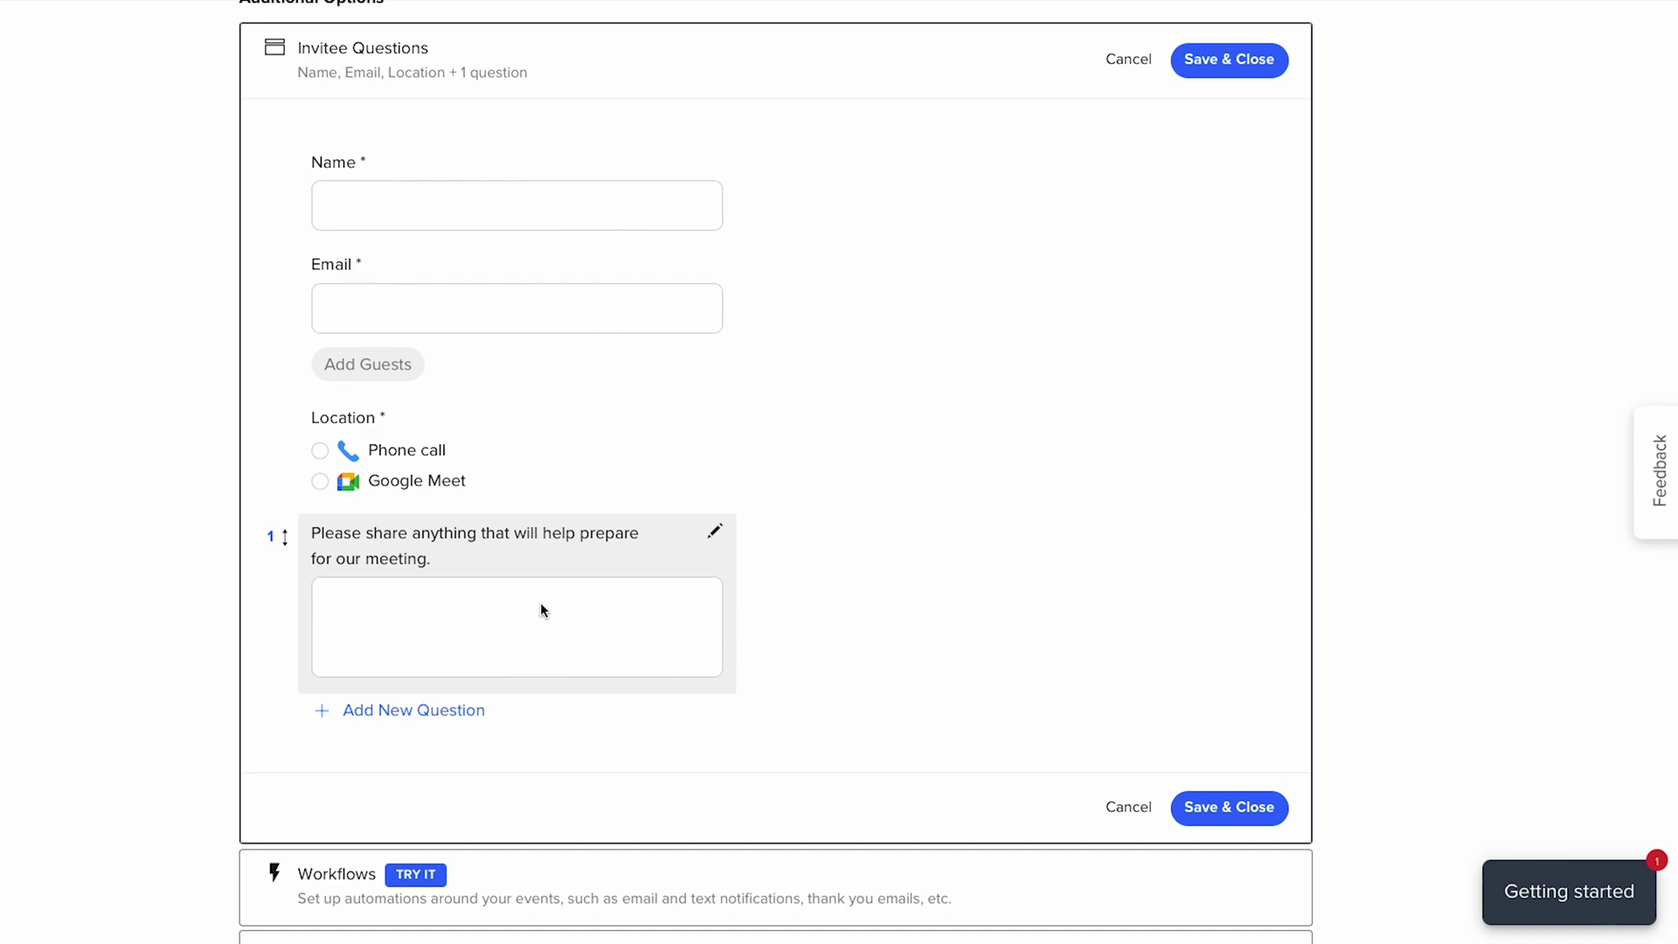
- Add a required radio-button question 'What's your estimated budget?' with Under $500, $500-1000, $1000+
{"action": "left_click", "coordinate": [373, 719]}
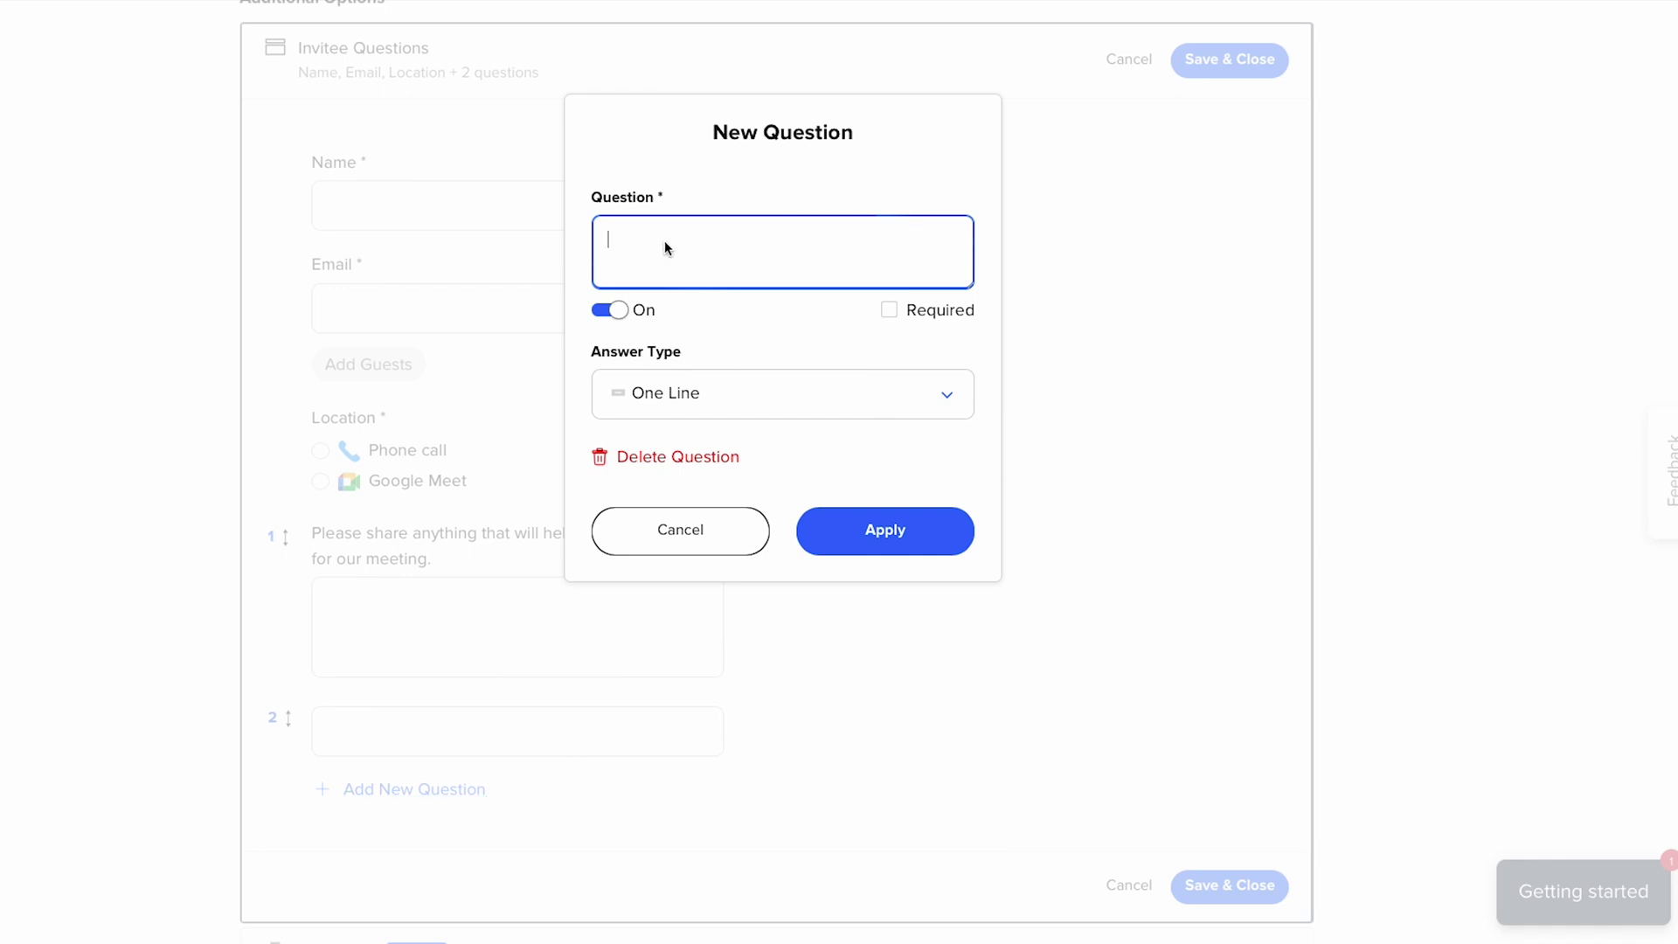
{"action": "type", "text": "What's your estimated budget?"}
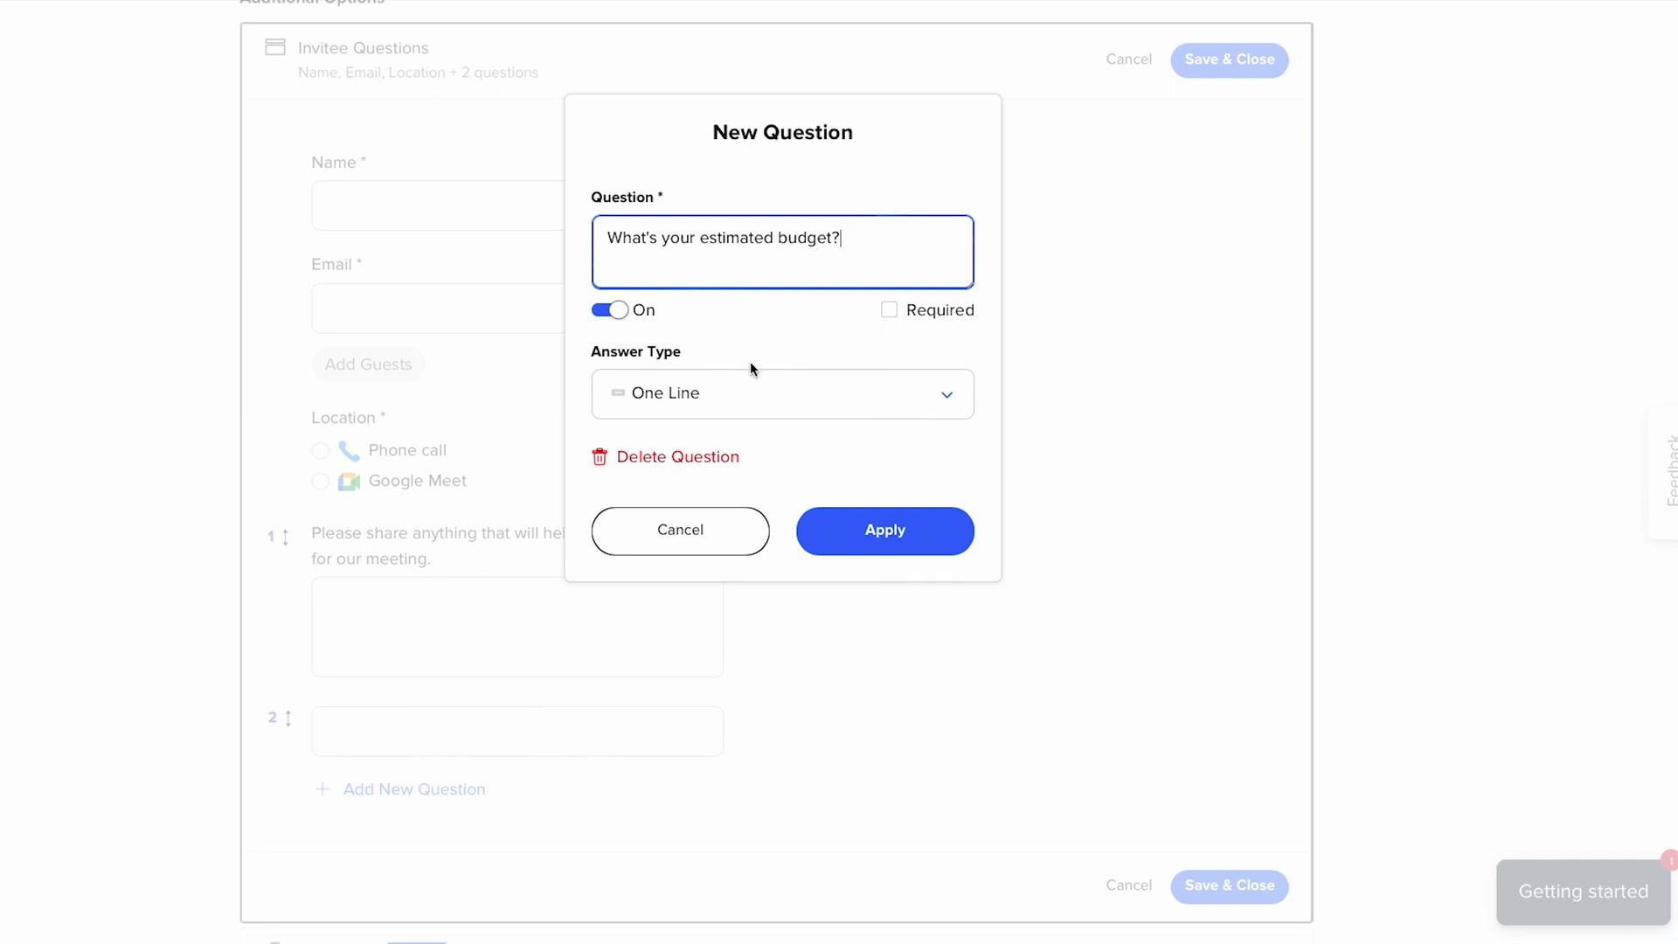
{"action": "left_click", "coordinate": [815, 402]}
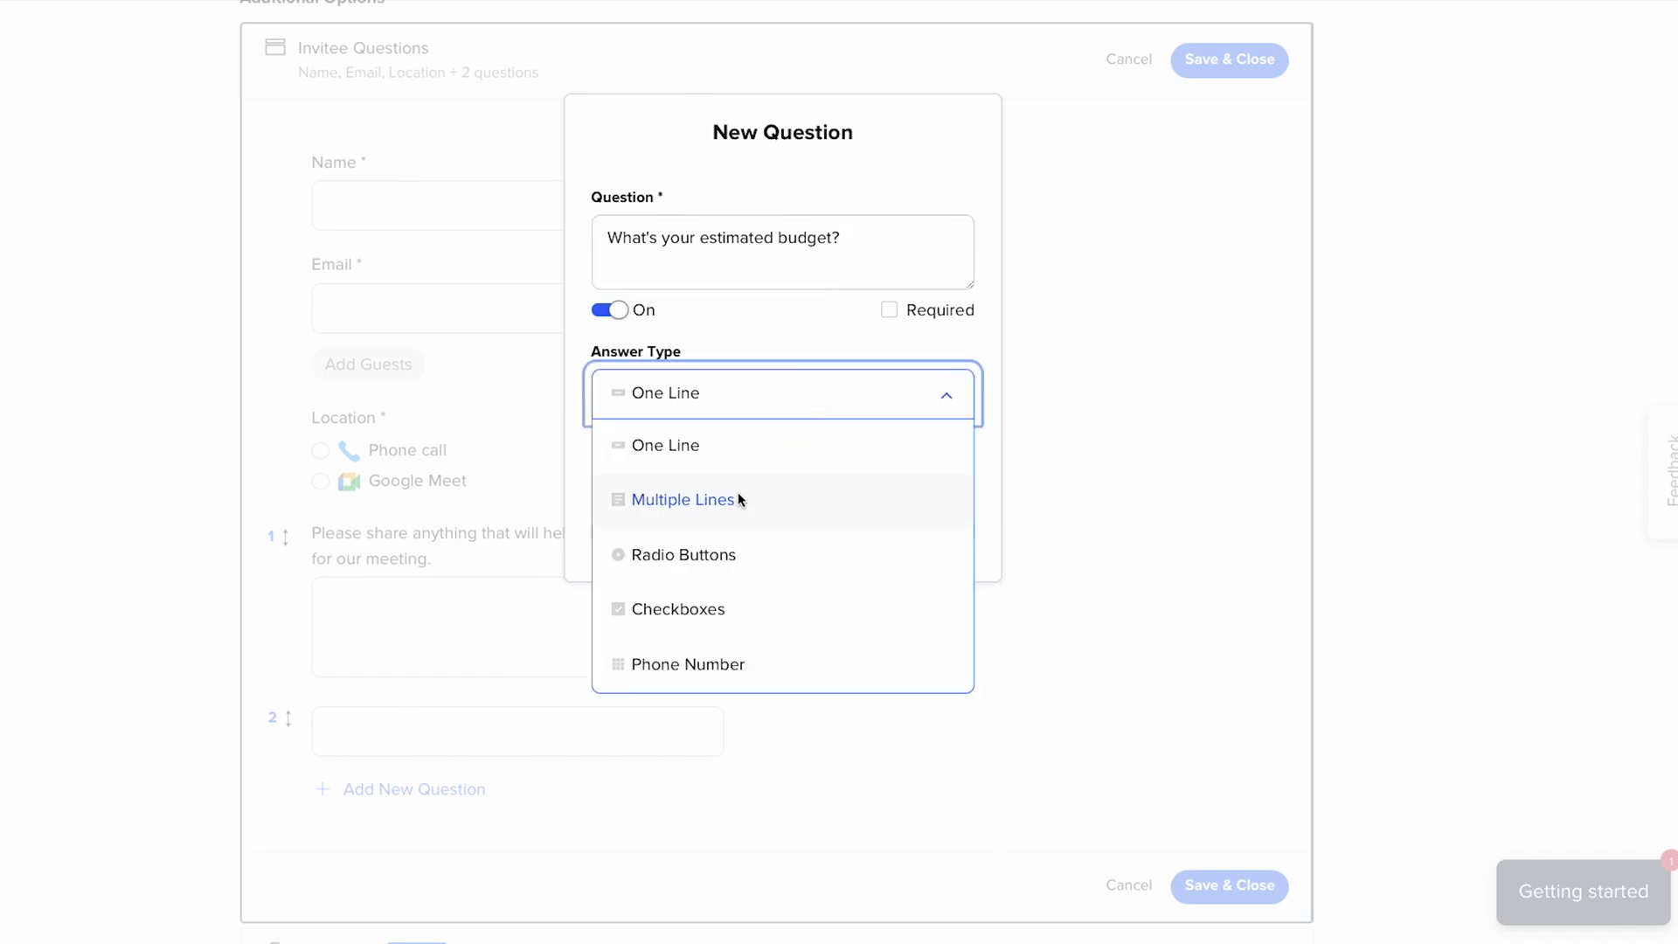
{"action": "left_click", "coordinate": [666, 554]}
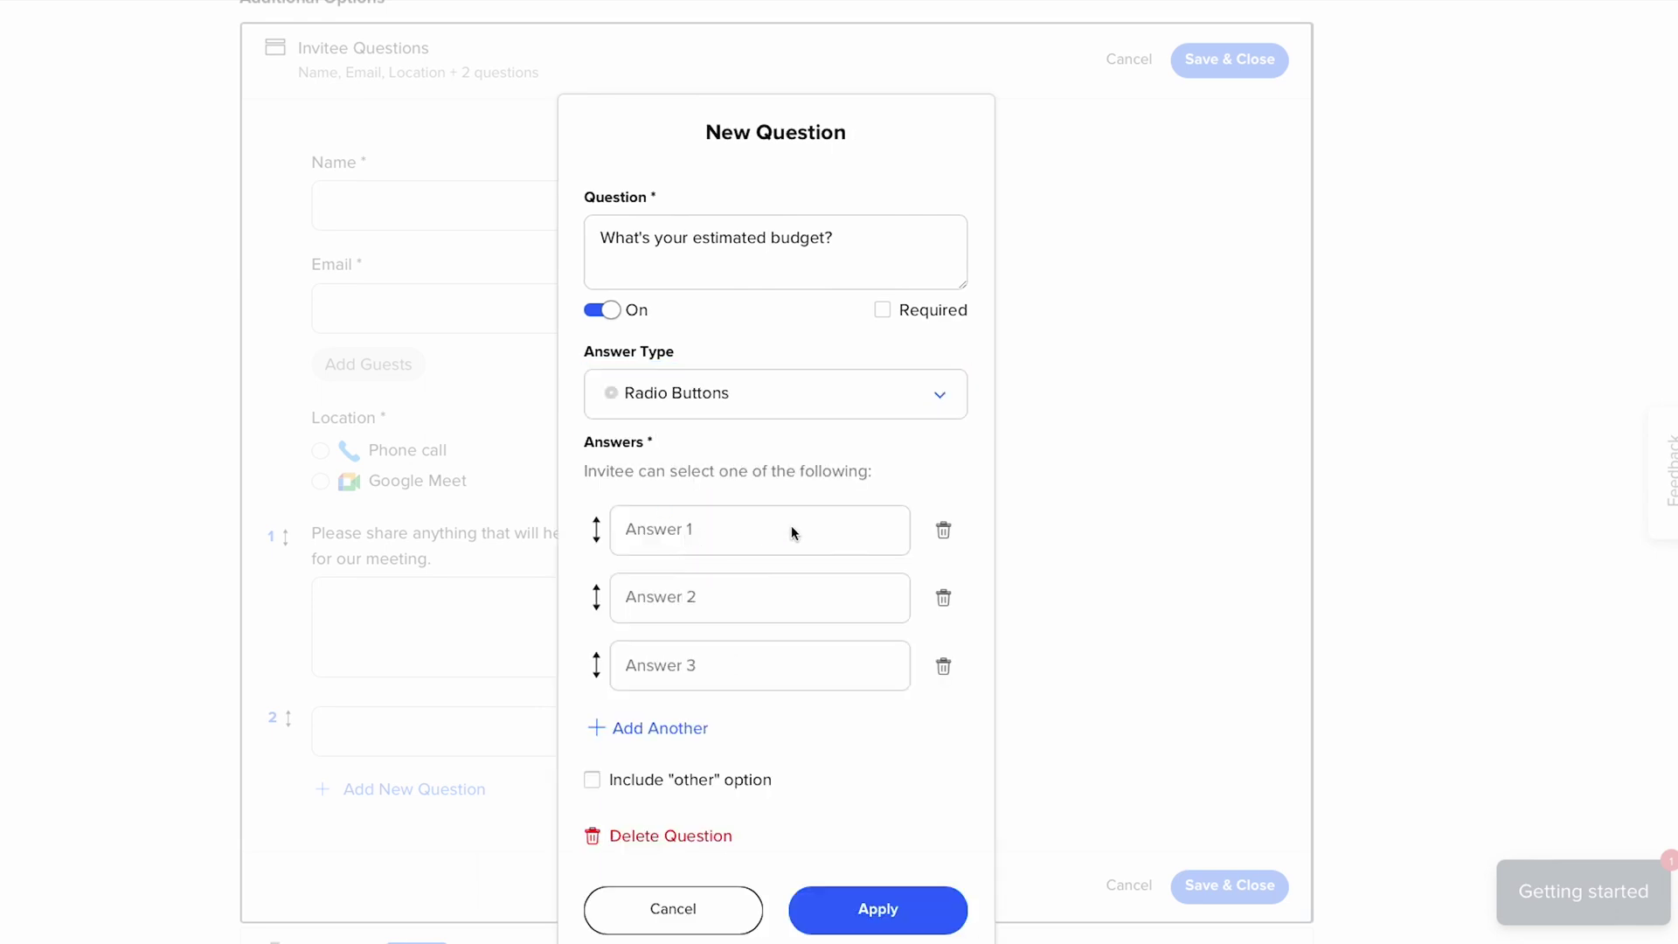
{"action": "left_click", "coordinate": [790, 529]}
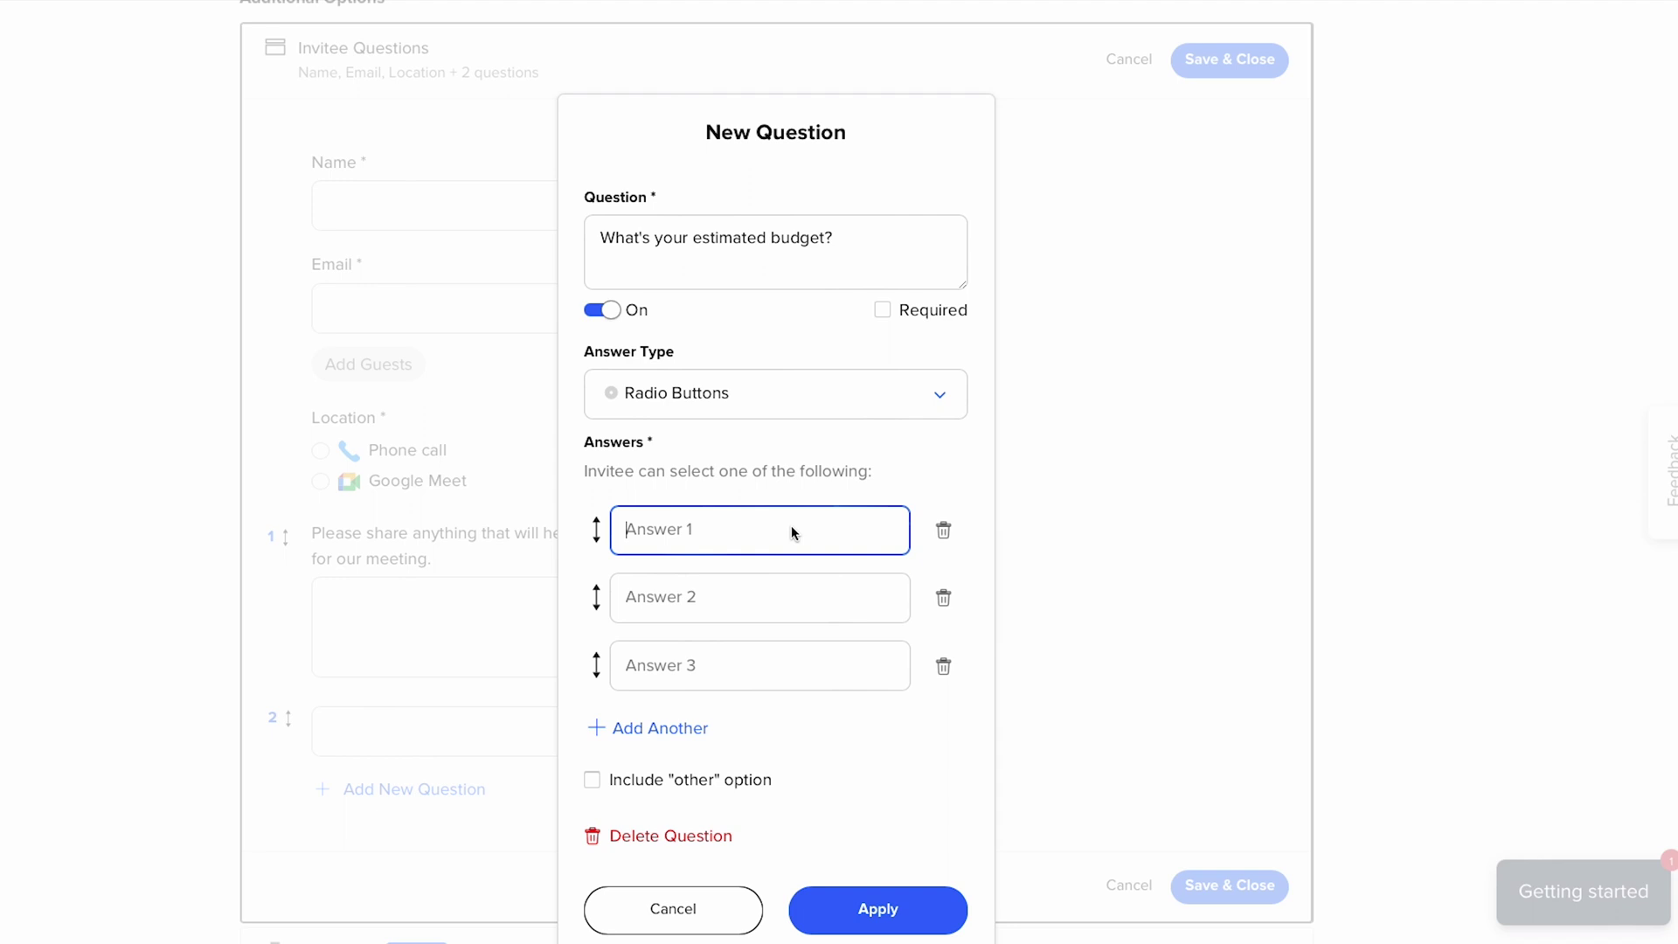
{"action": "type", "text": "Under $500"}
{"action": "key", "text": "Tab"}
{"action": "type", "text": "$500-1000"}
{"action": "key", "text": "Tab"}
{"action": "type", "text": "$1000+"}
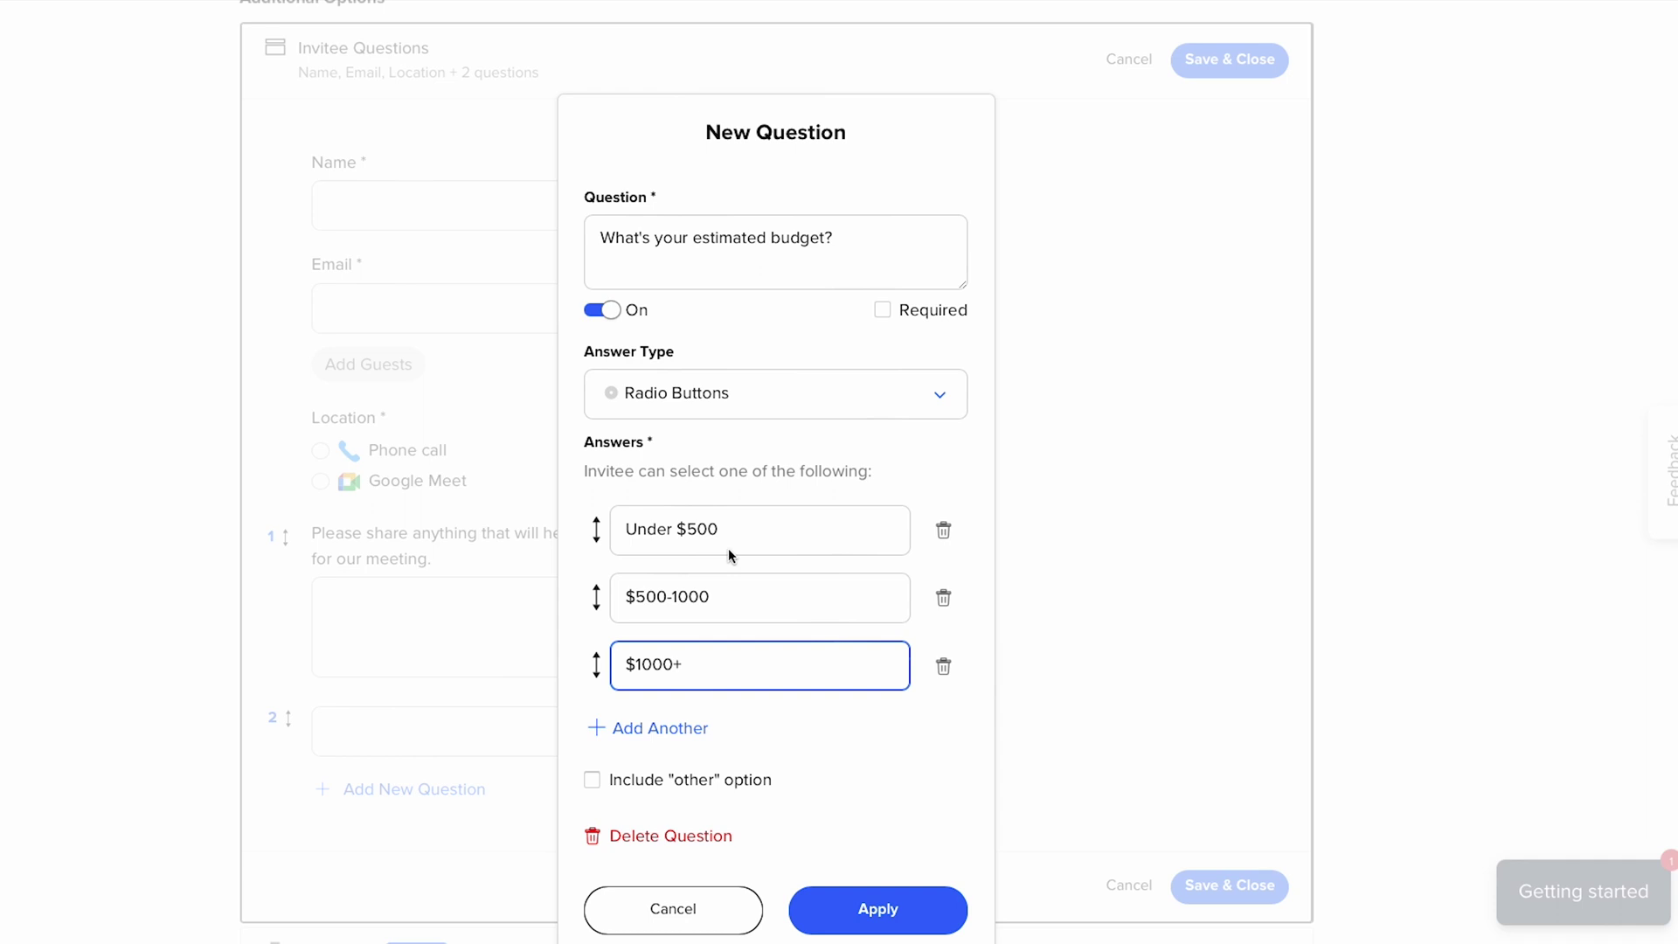
{"action": "left_click", "coordinate": [883, 309]}
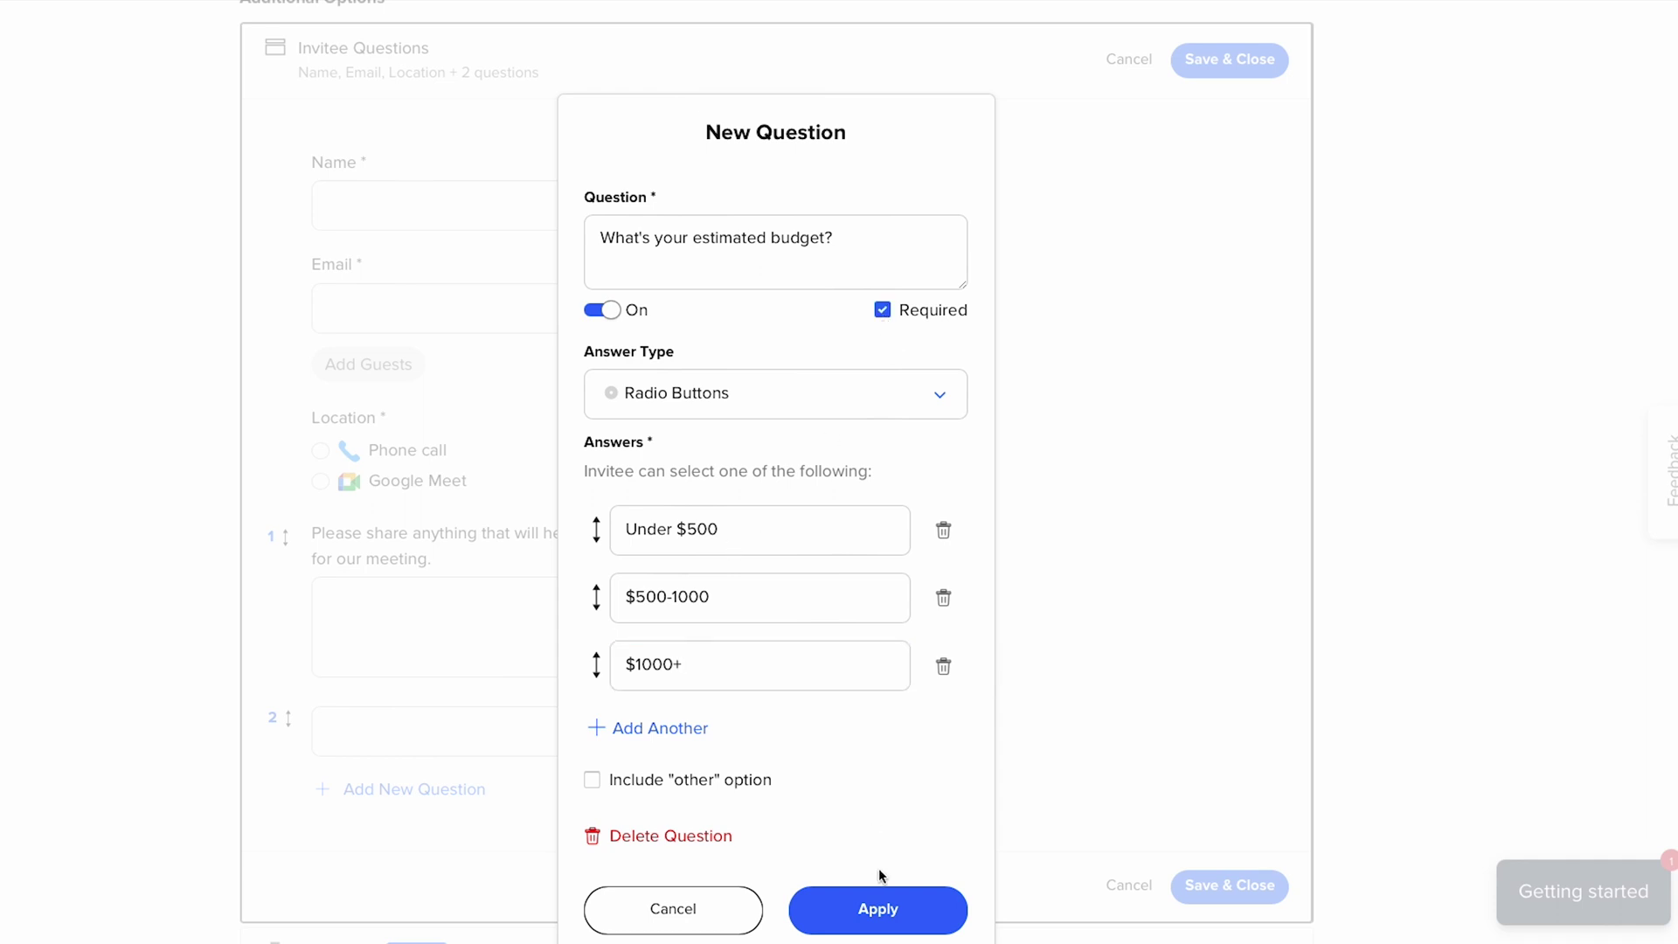
{"action": "left_click", "coordinate": [877, 909]}
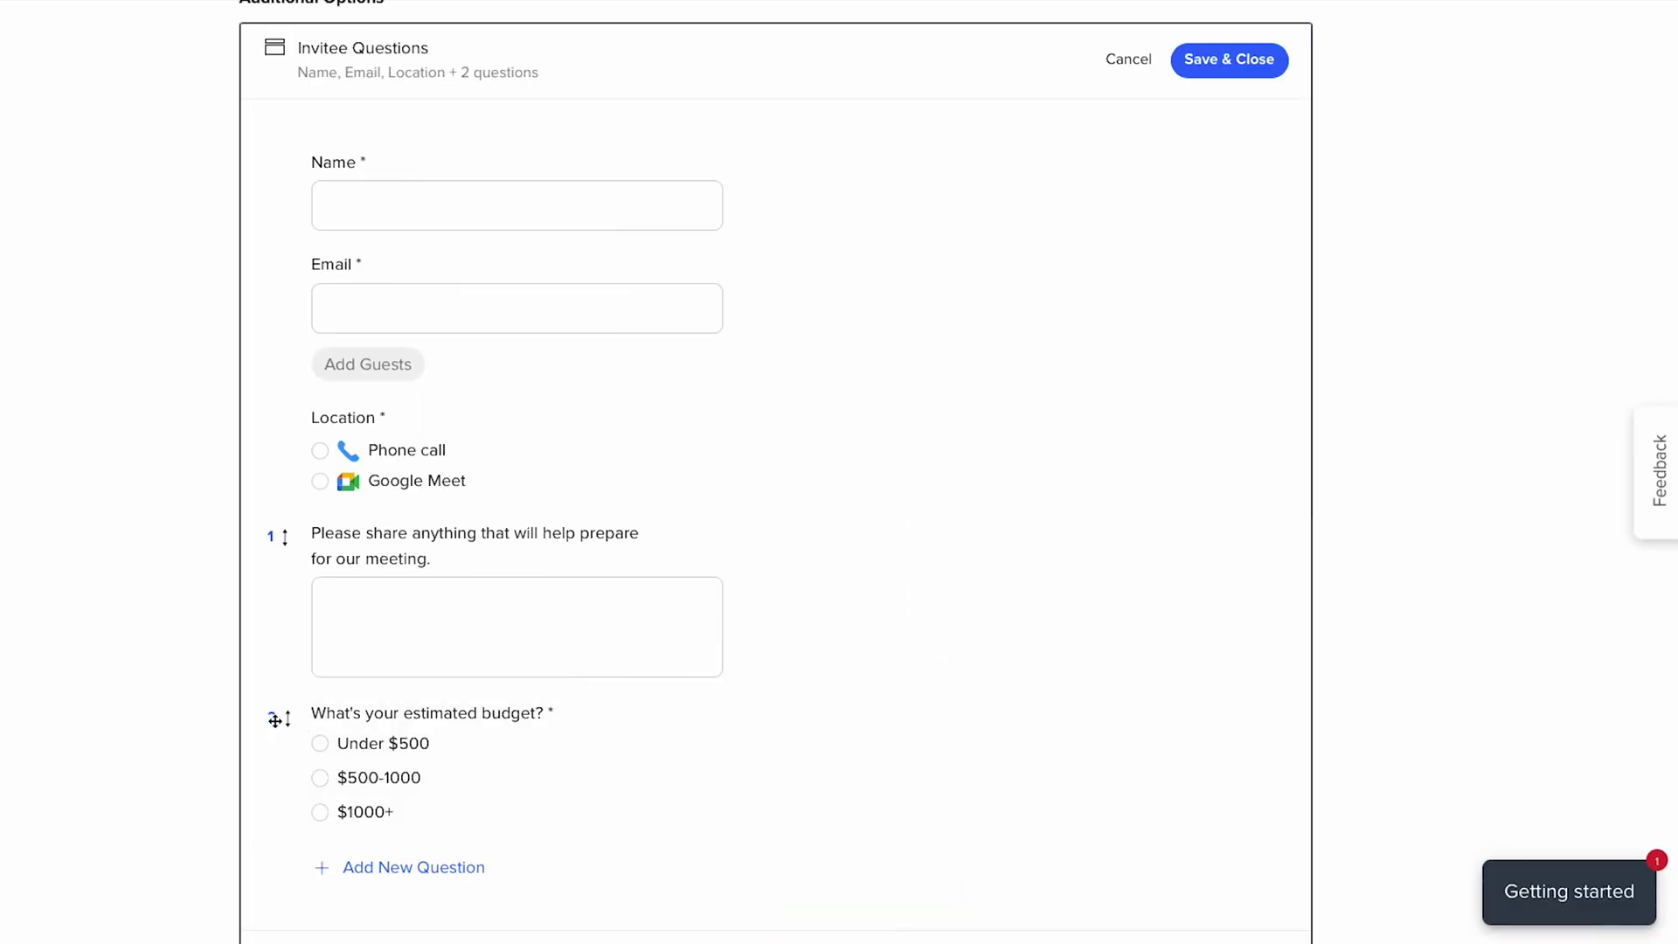
- Move the budget question above the meeting-prep question and save the invitee questions
{"action": "left_click_drag", "start_coordinate": [278, 716], "coordinate": [284, 537]}
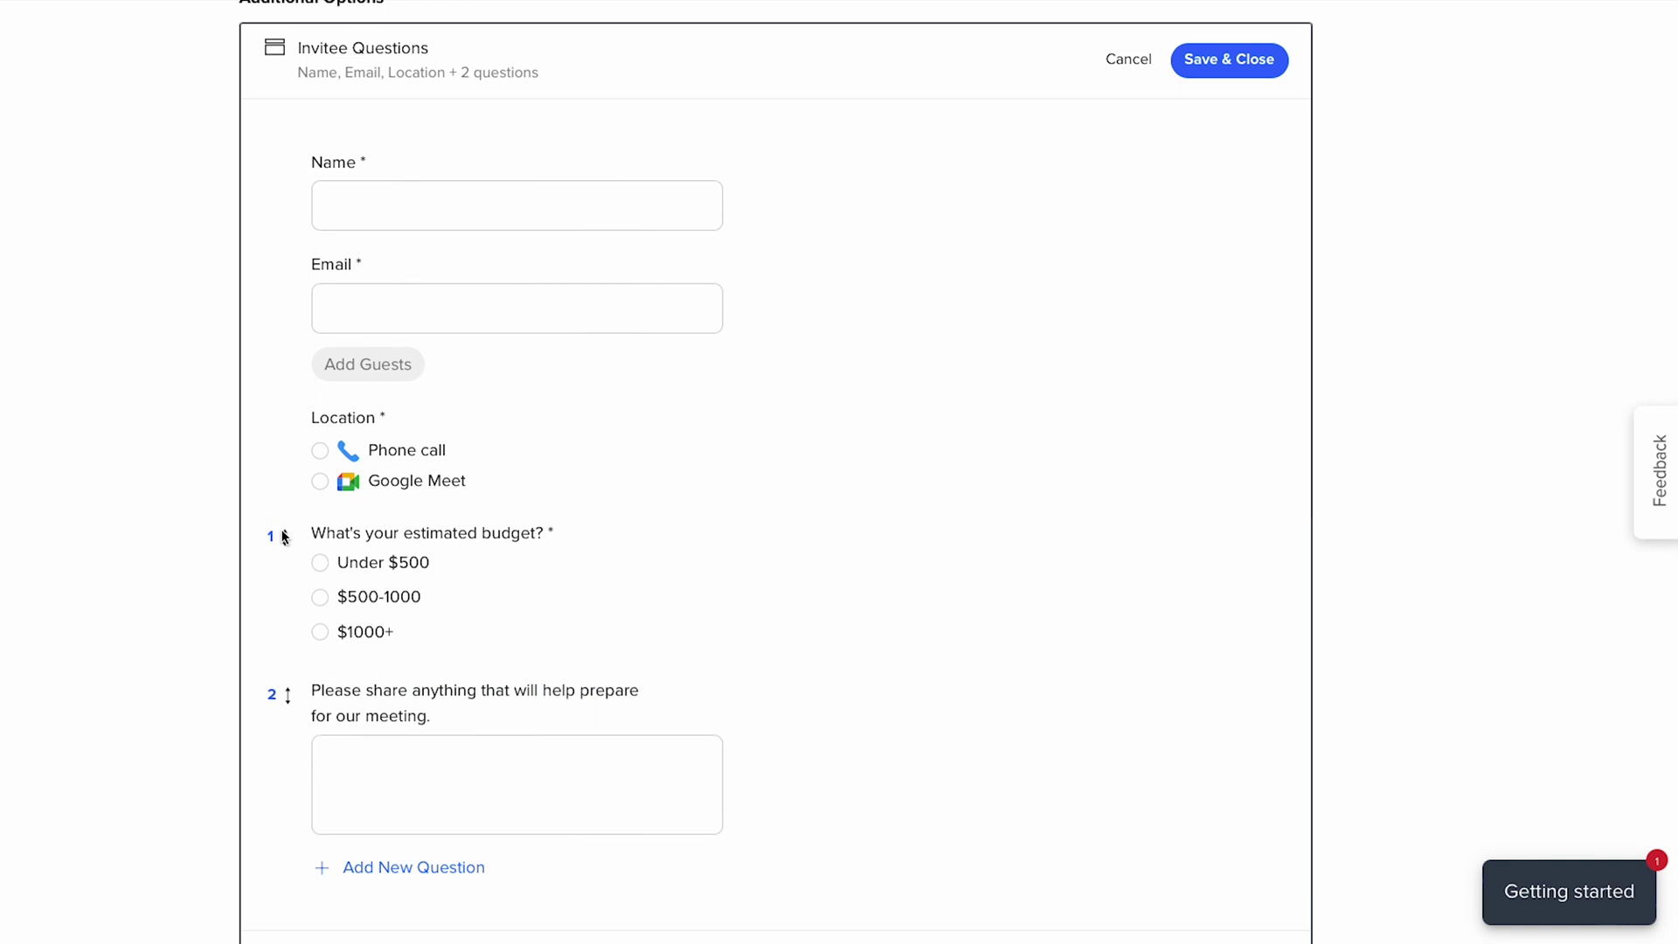
{"action": "left_click", "coordinate": [390, 698]}
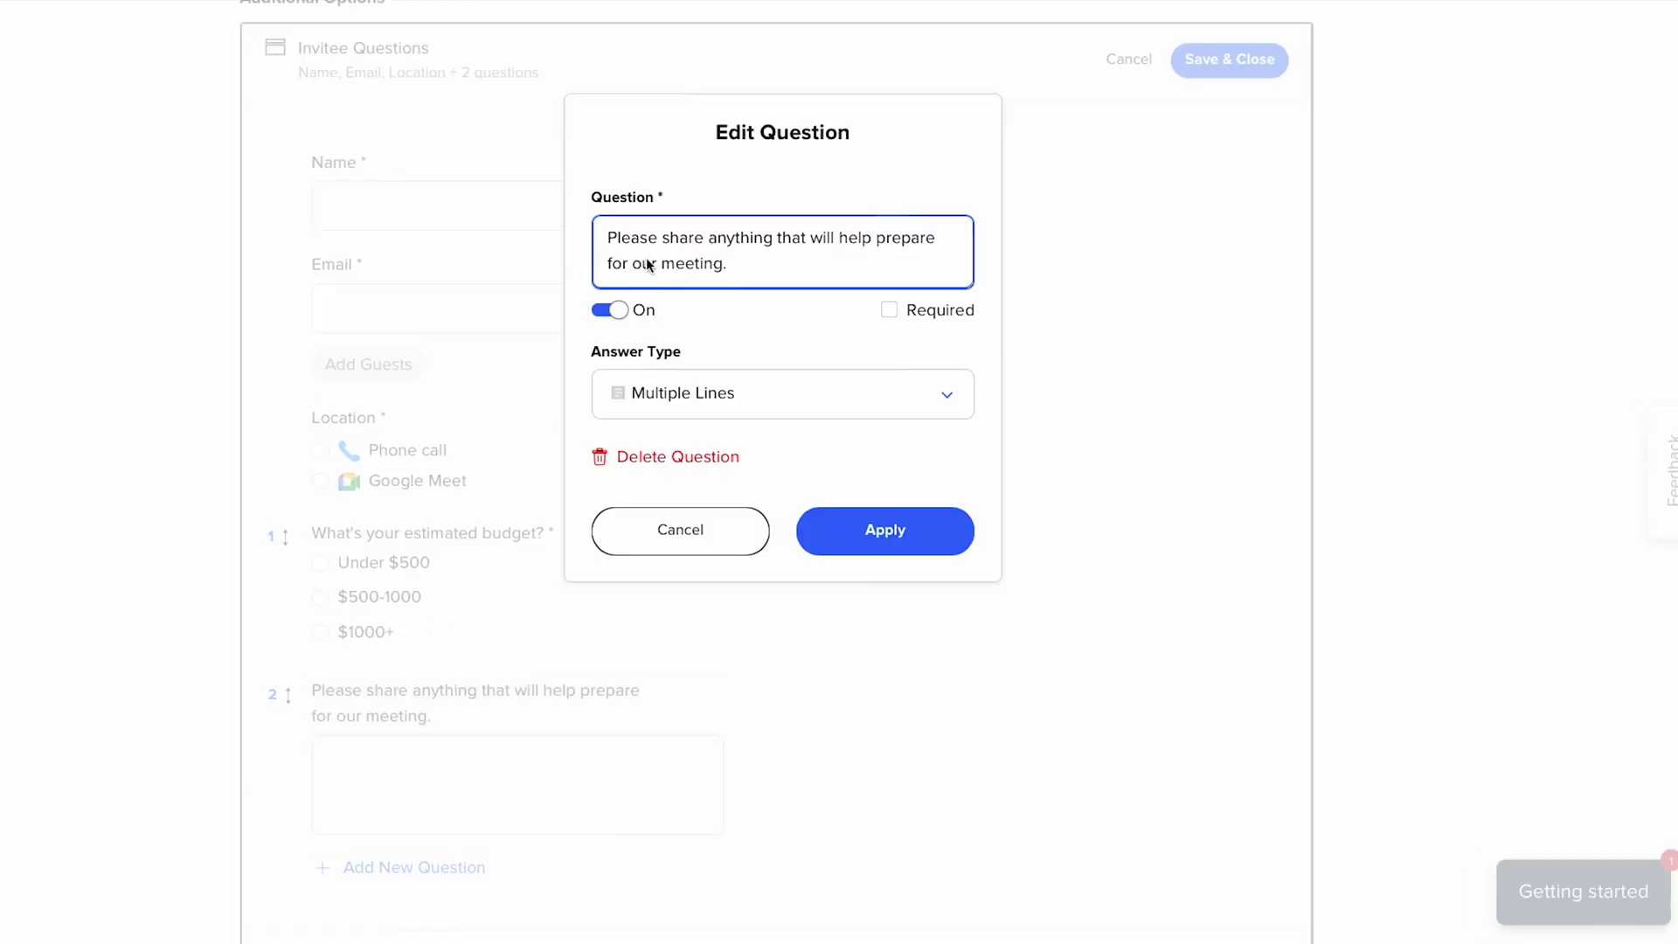
{"action": "left_click", "coordinate": [874, 539]}
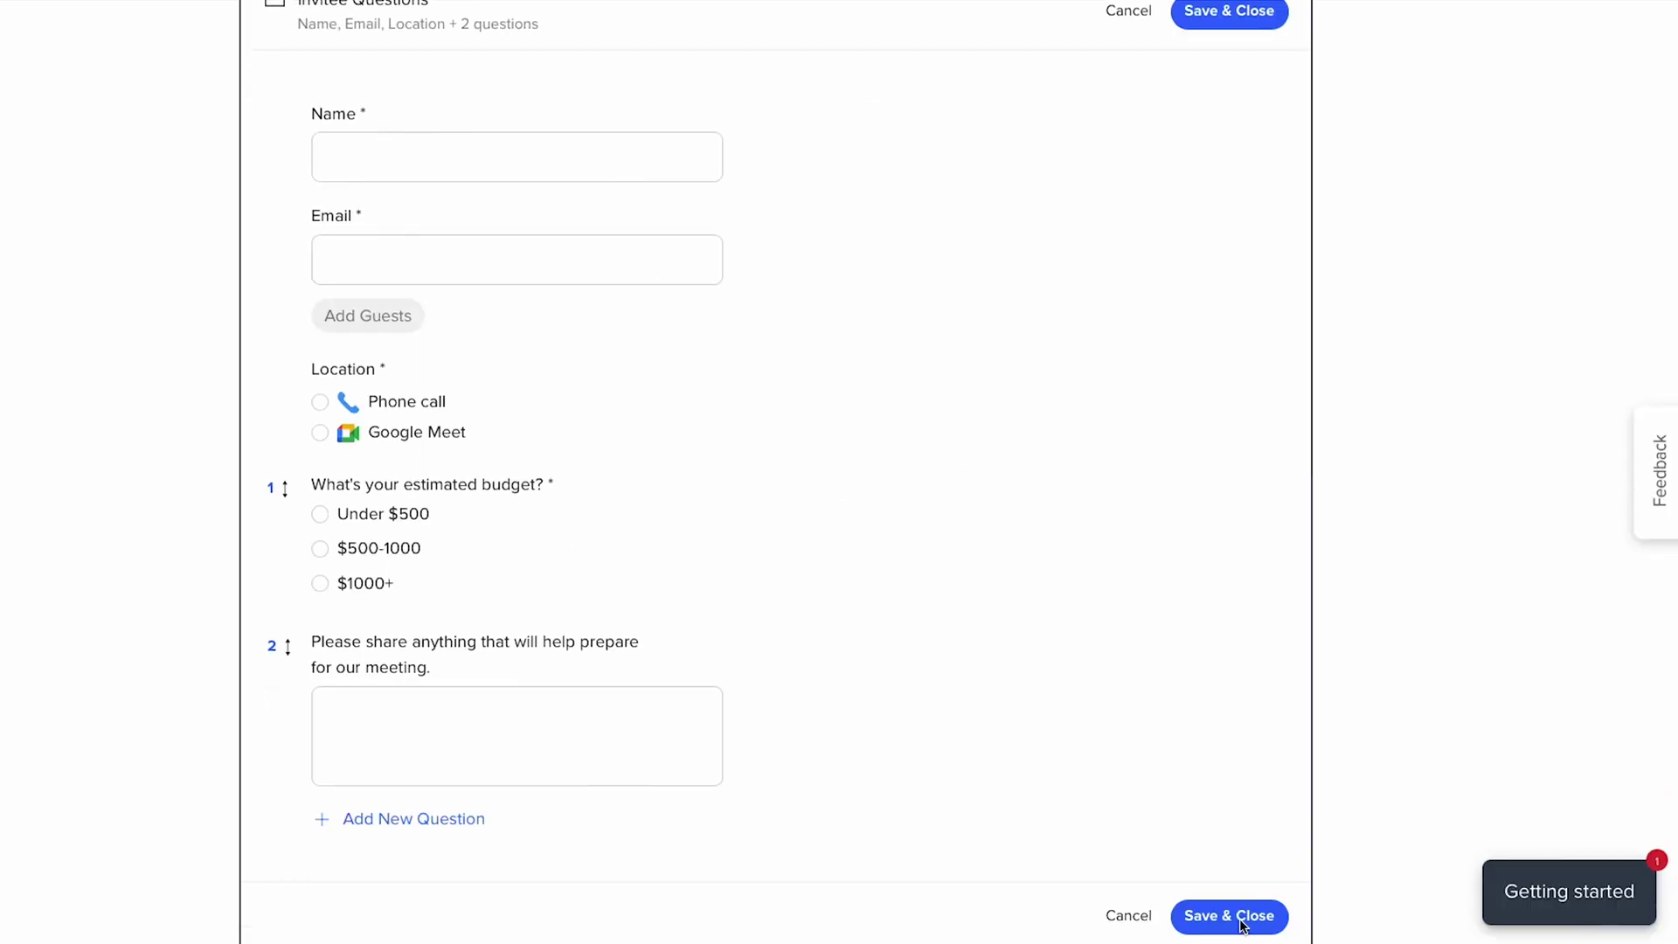
{"action": "left_click", "coordinate": [1240, 919]}
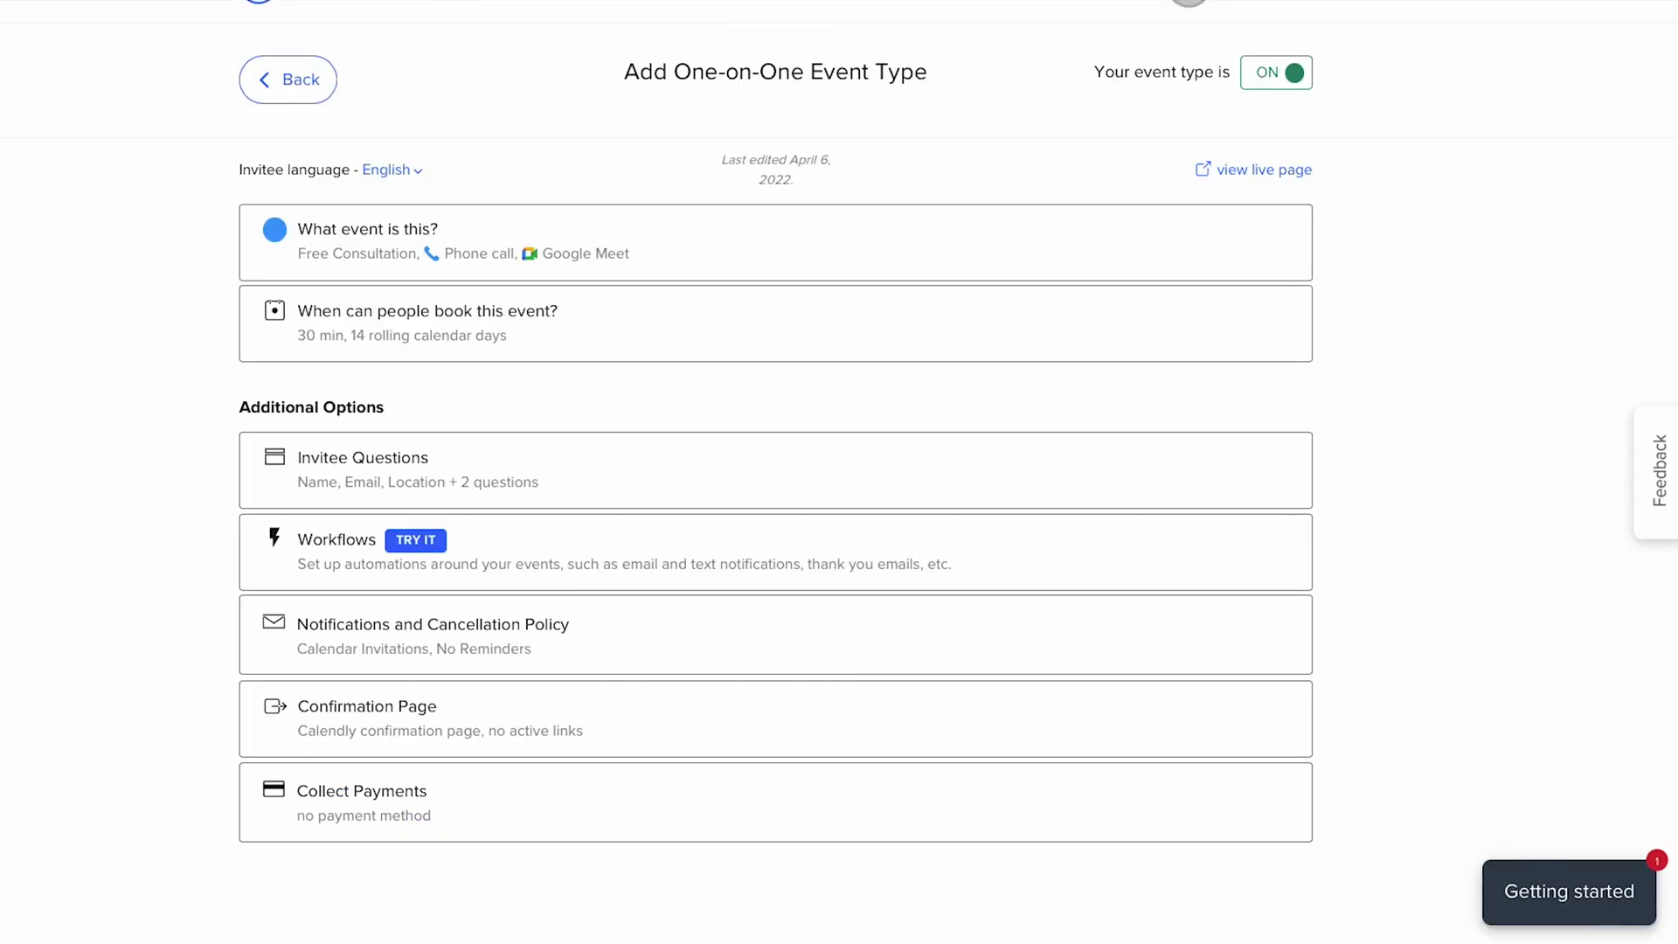
- Turn on invitee email reminders, sent 24 hours before the event
{"action": "left_click", "coordinate": [401, 637]}
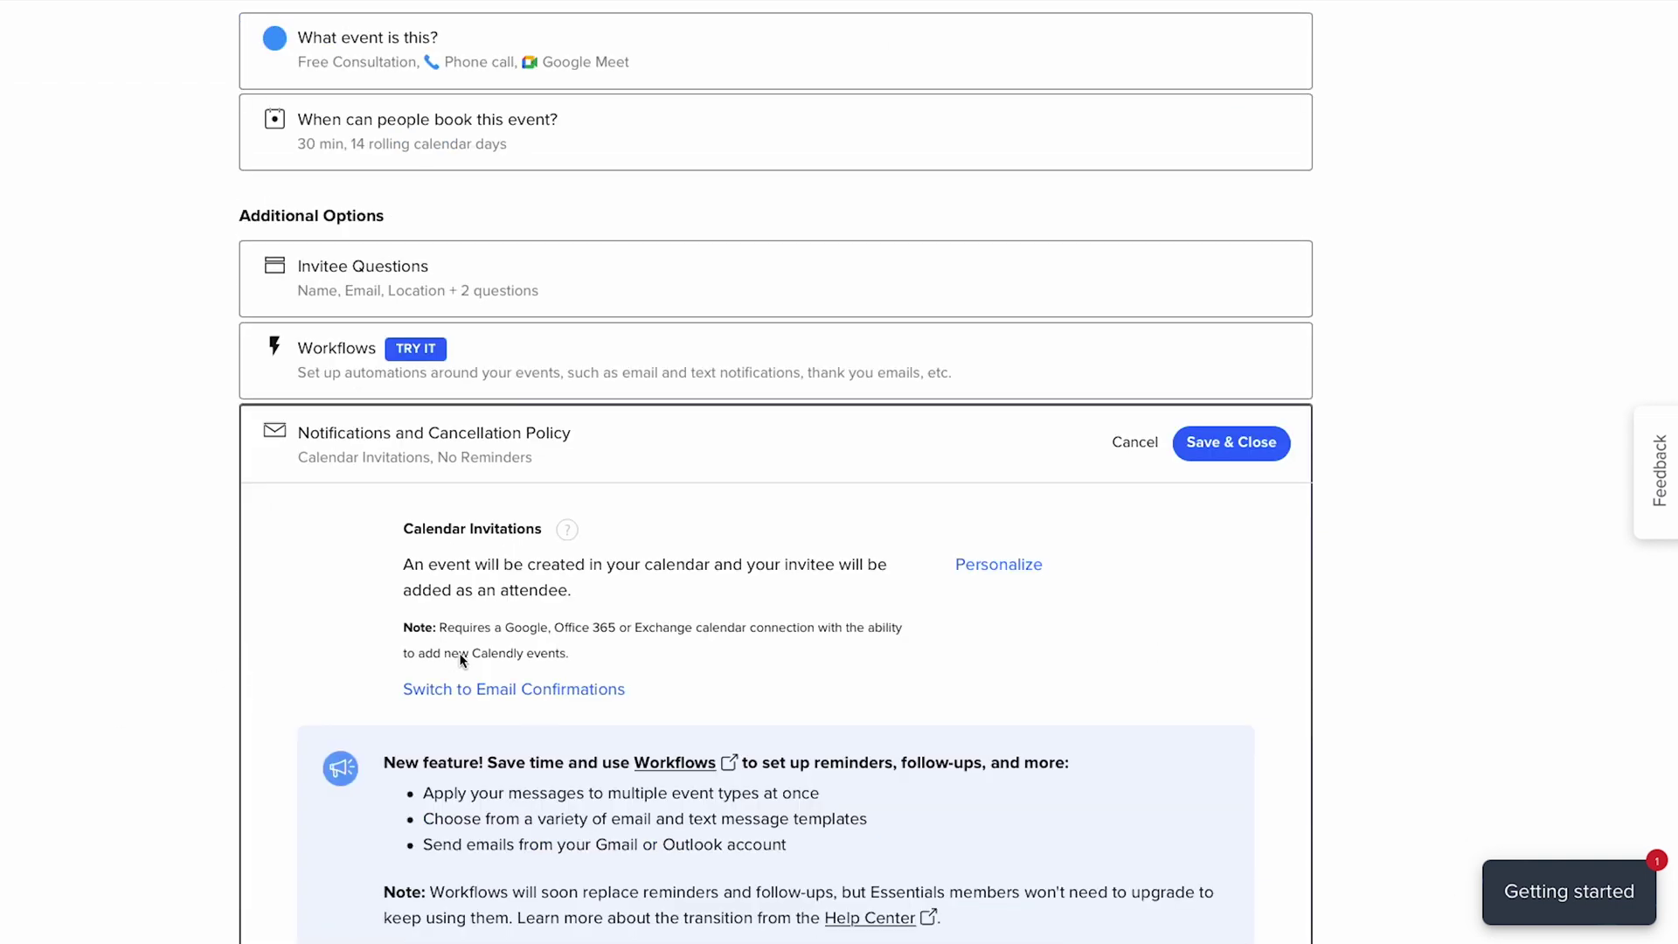
{"action": "scroll", "coordinate": [1094, 678], "scroll_direction": "down", "scroll_amount": 4}
{"action": "scroll", "coordinate": [1095, 677], "scroll_direction": "down", "scroll_amount": 1}
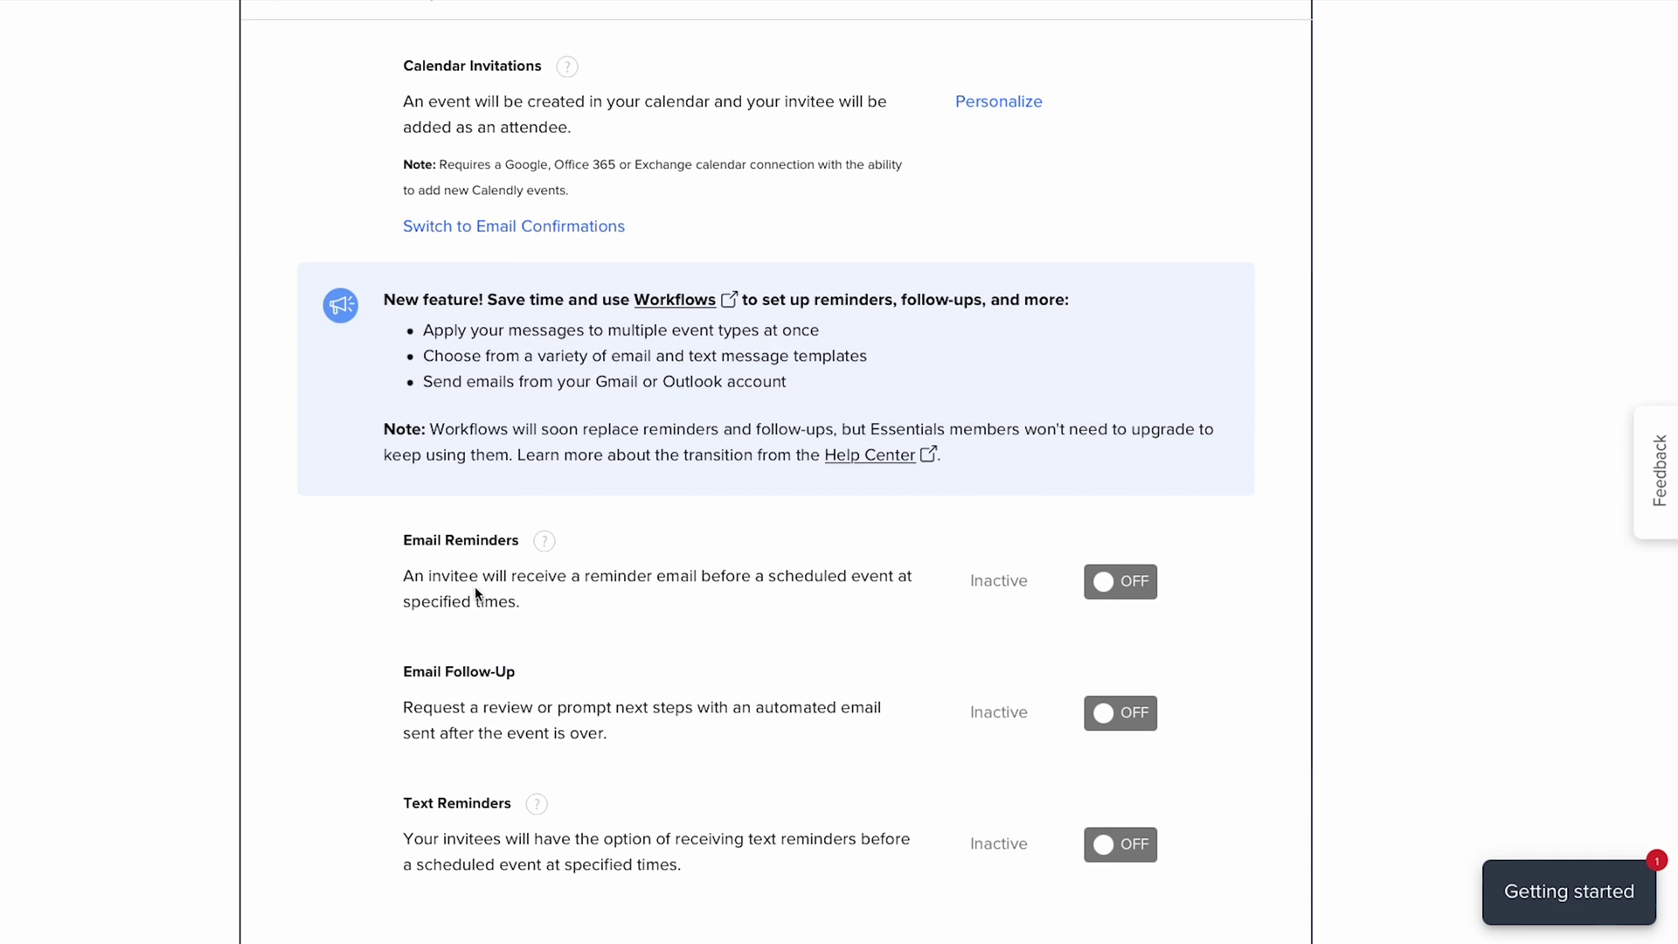
{"action": "left_click", "coordinate": [1128, 590]}
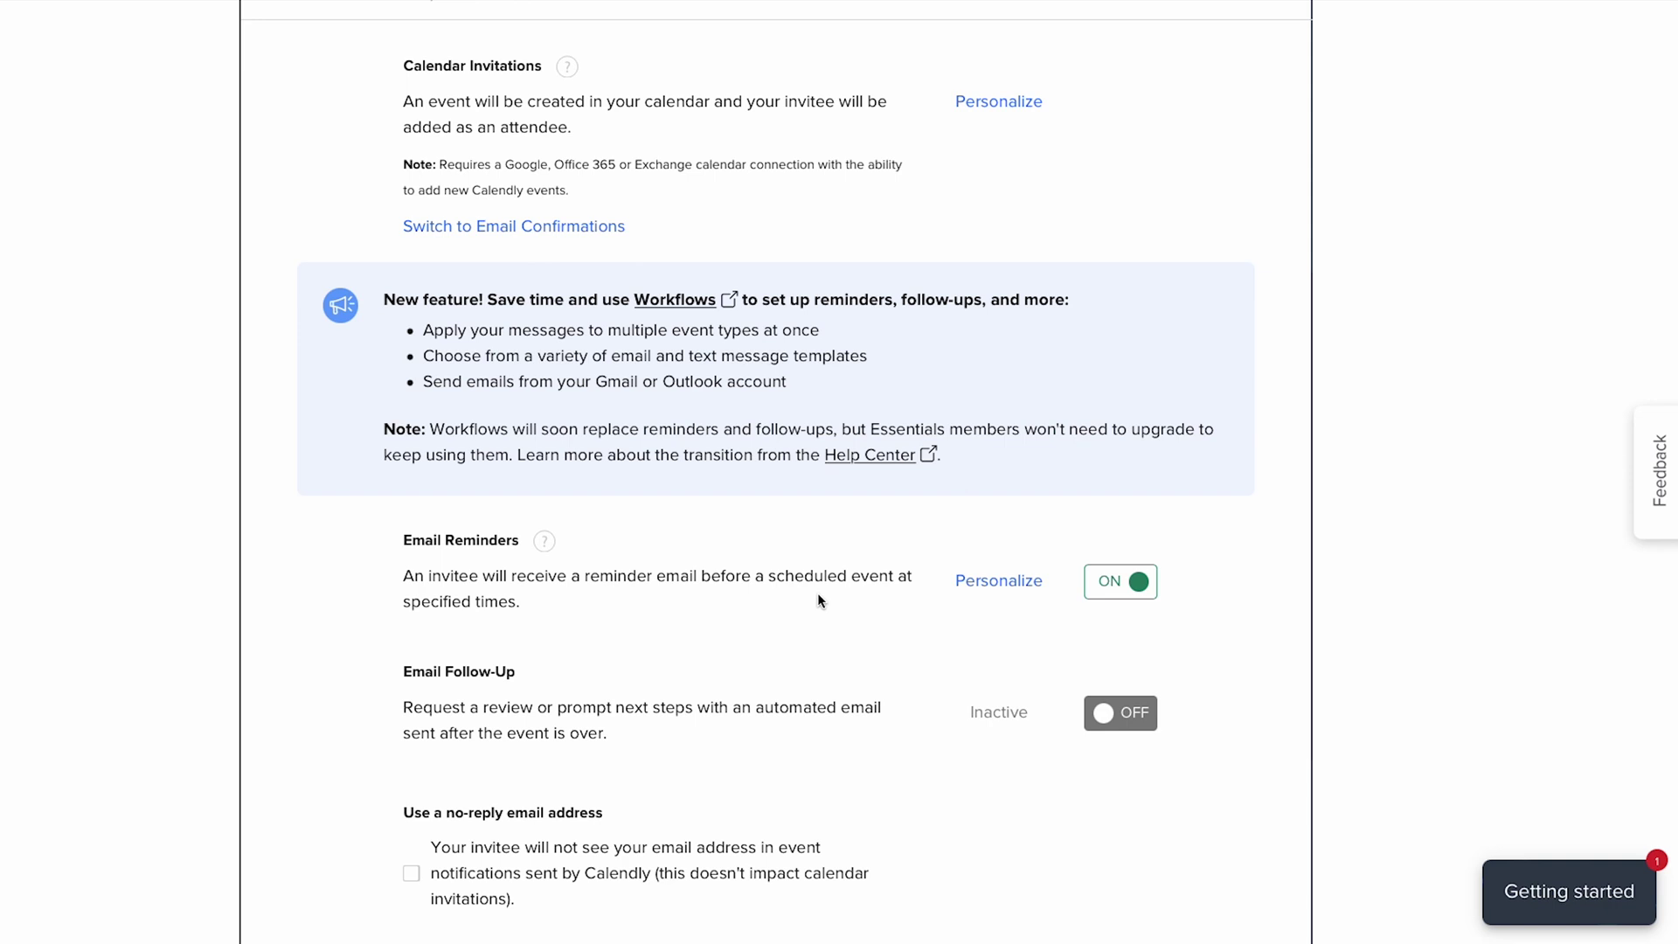
{"action": "left_click", "coordinate": [1005, 580]}
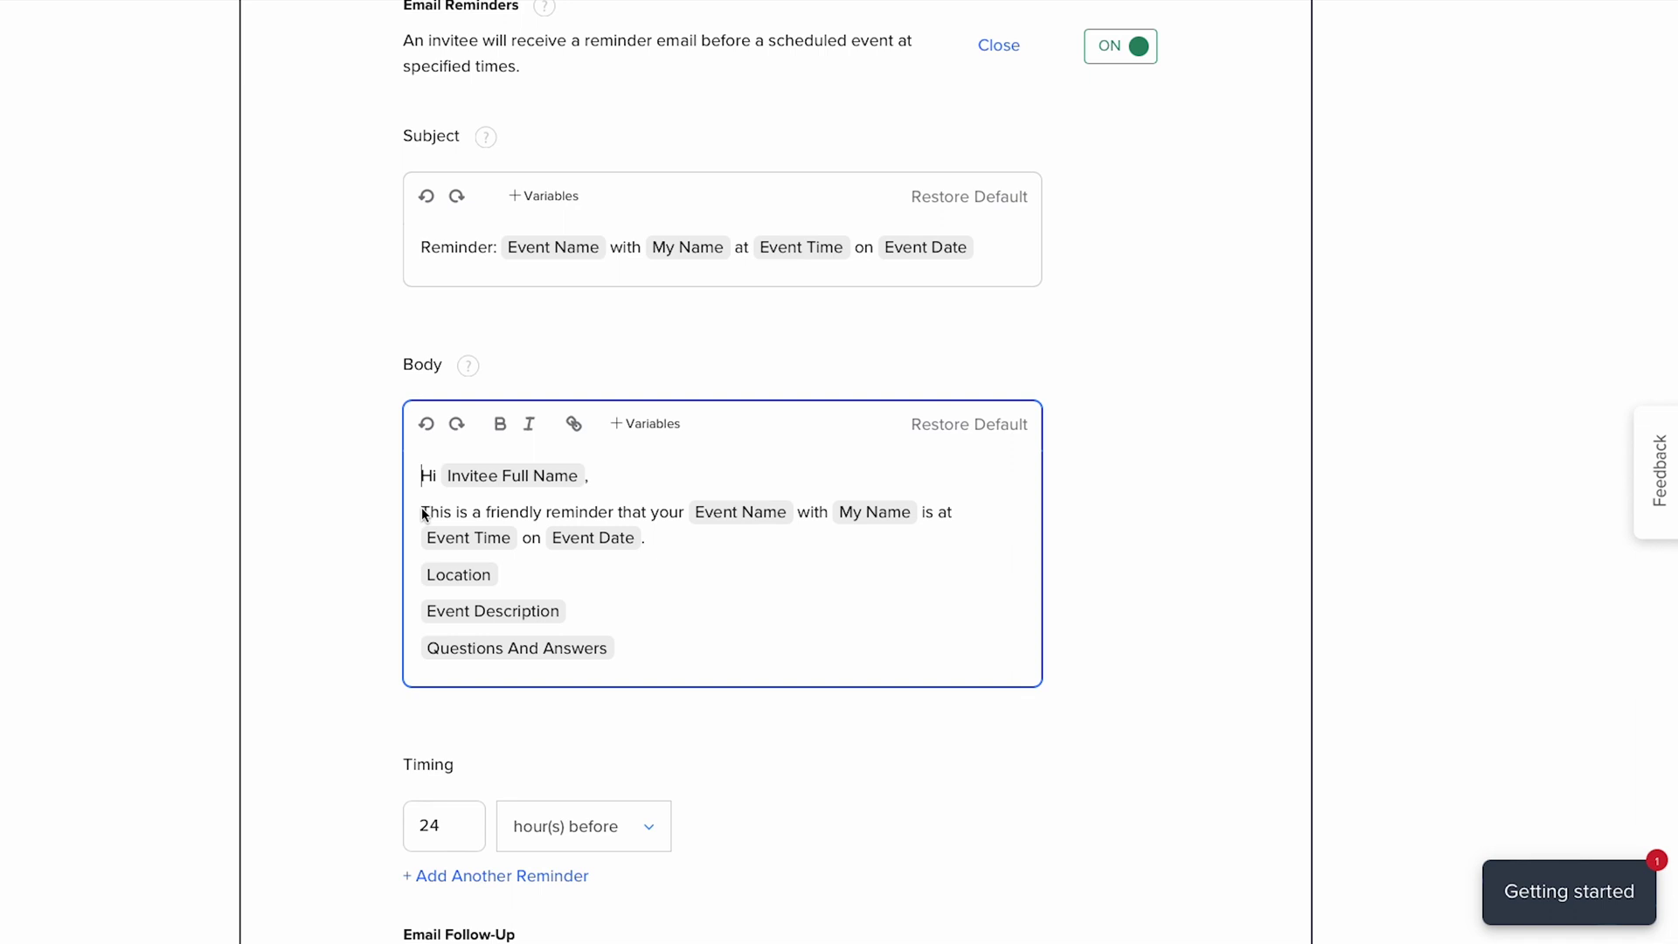
{"action": "scroll", "coordinate": [584, 520], "scroll_direction": "down", "scroll_amount": 4}
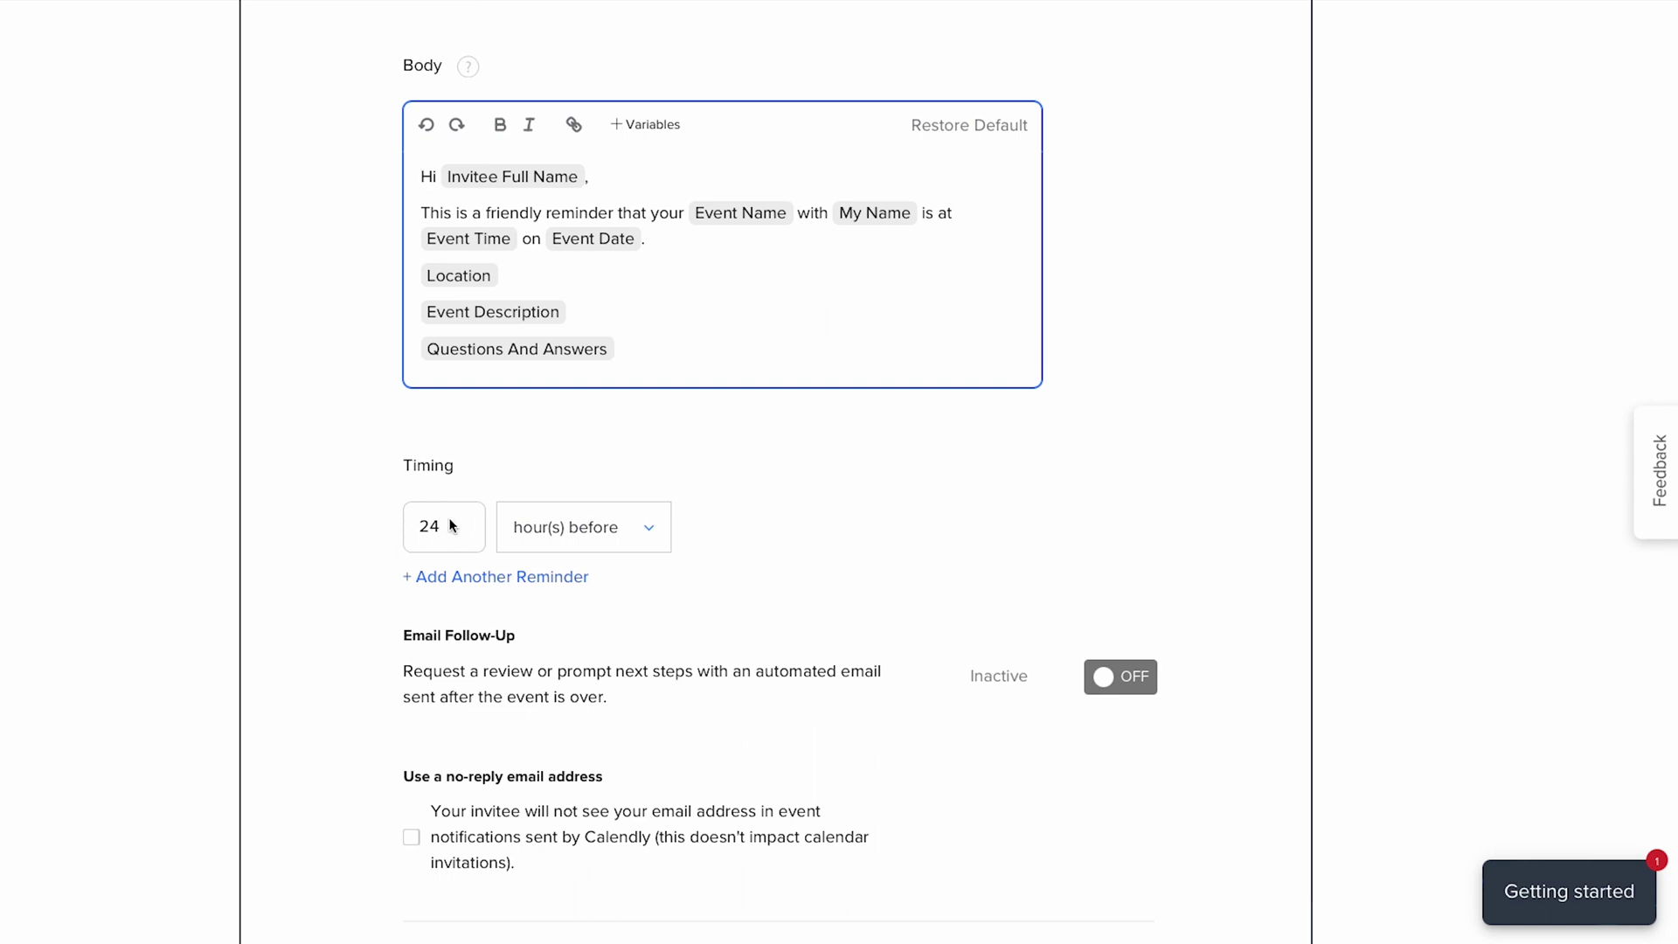
{"action": "left_click", "coordinate": [455, 584]}
- Add a second email reminder at 1 hour before and send from a no-reply address
{"action": "left_click", "coordinate": [454, 584]}
{"action": "left_click_drag", "start_coordinate": [450, 591], "coordinate": [416, 600]}
{"action": "type", "text": "1"}
{"action": "scroll", "coordinate": [482, 579], "scroll_direction": "down", "scroll_amount": 3}
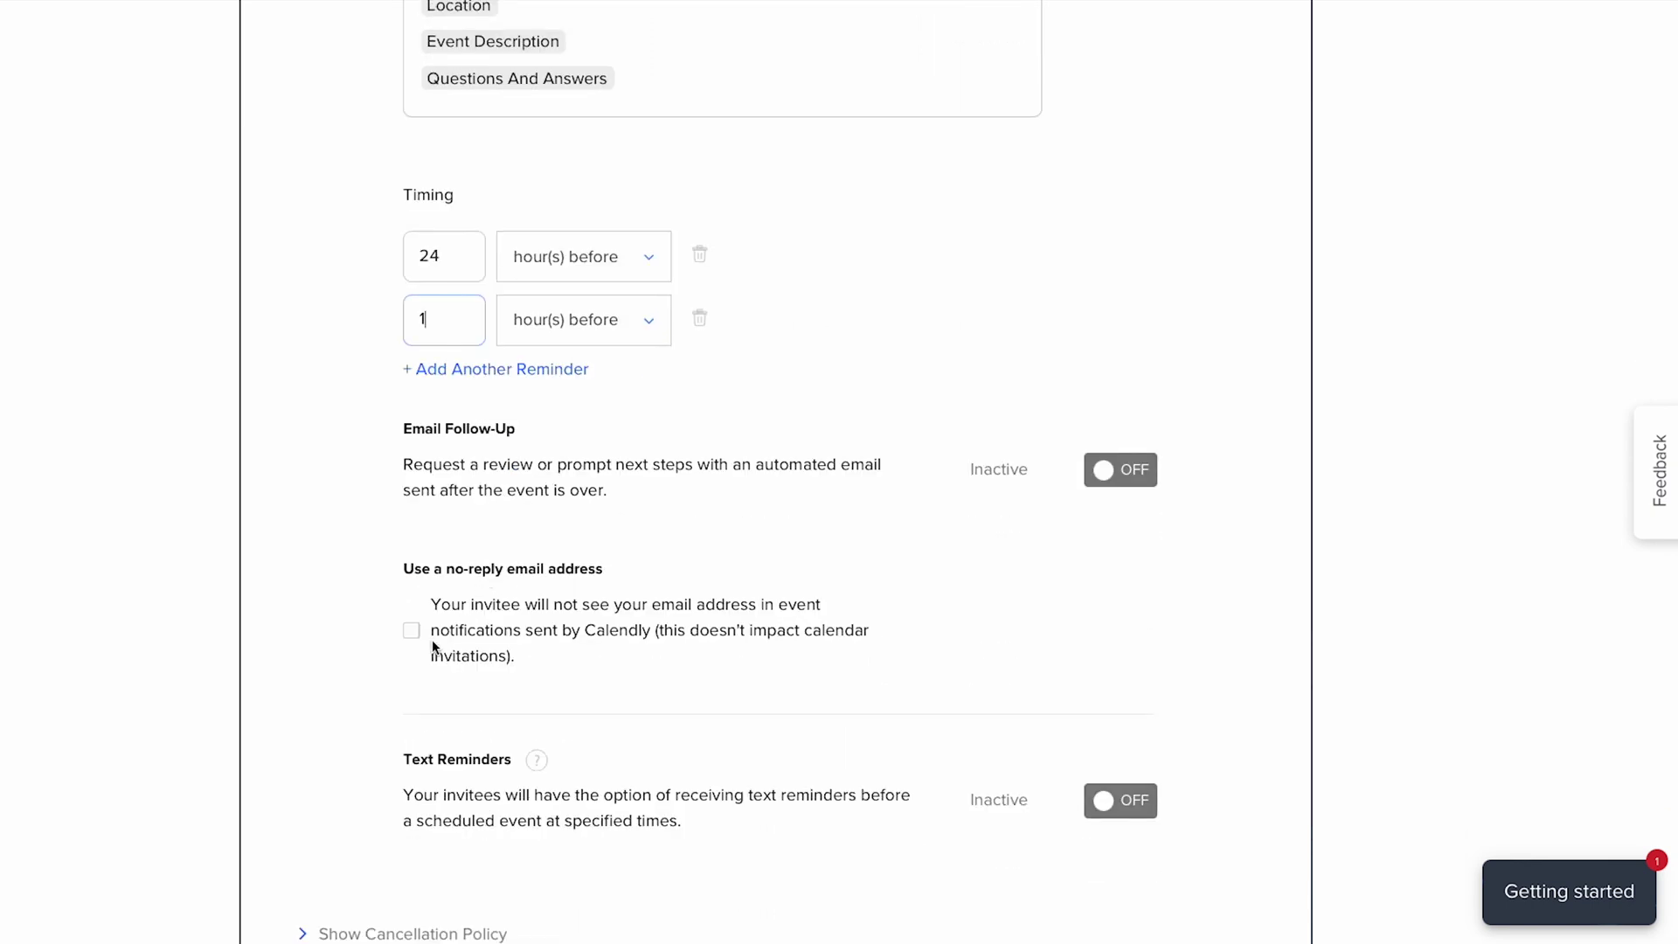
{"action": "left_click", "coordinate": [412, 630]}
{"action": "scroll", "coordinate": [850, 619], "scroll_direction": "down", "scroll_amount": 2}
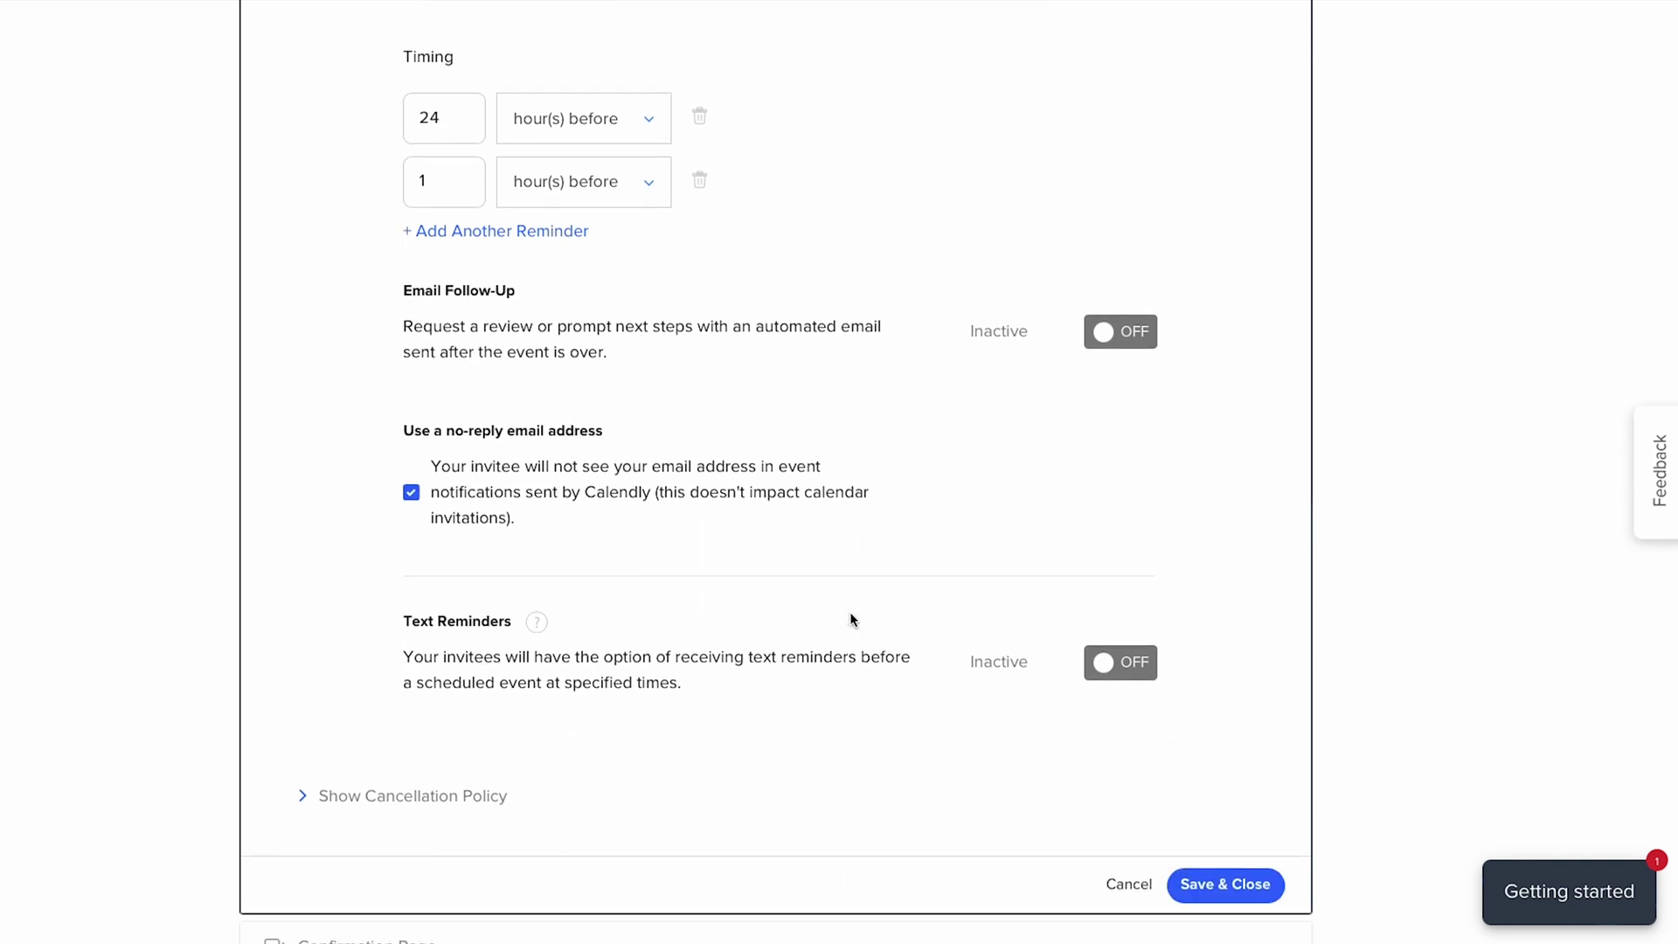
{"action": "scroll", "coordinate": [851, 620], "scroll_direction": "down", "scroll_amount": 1}
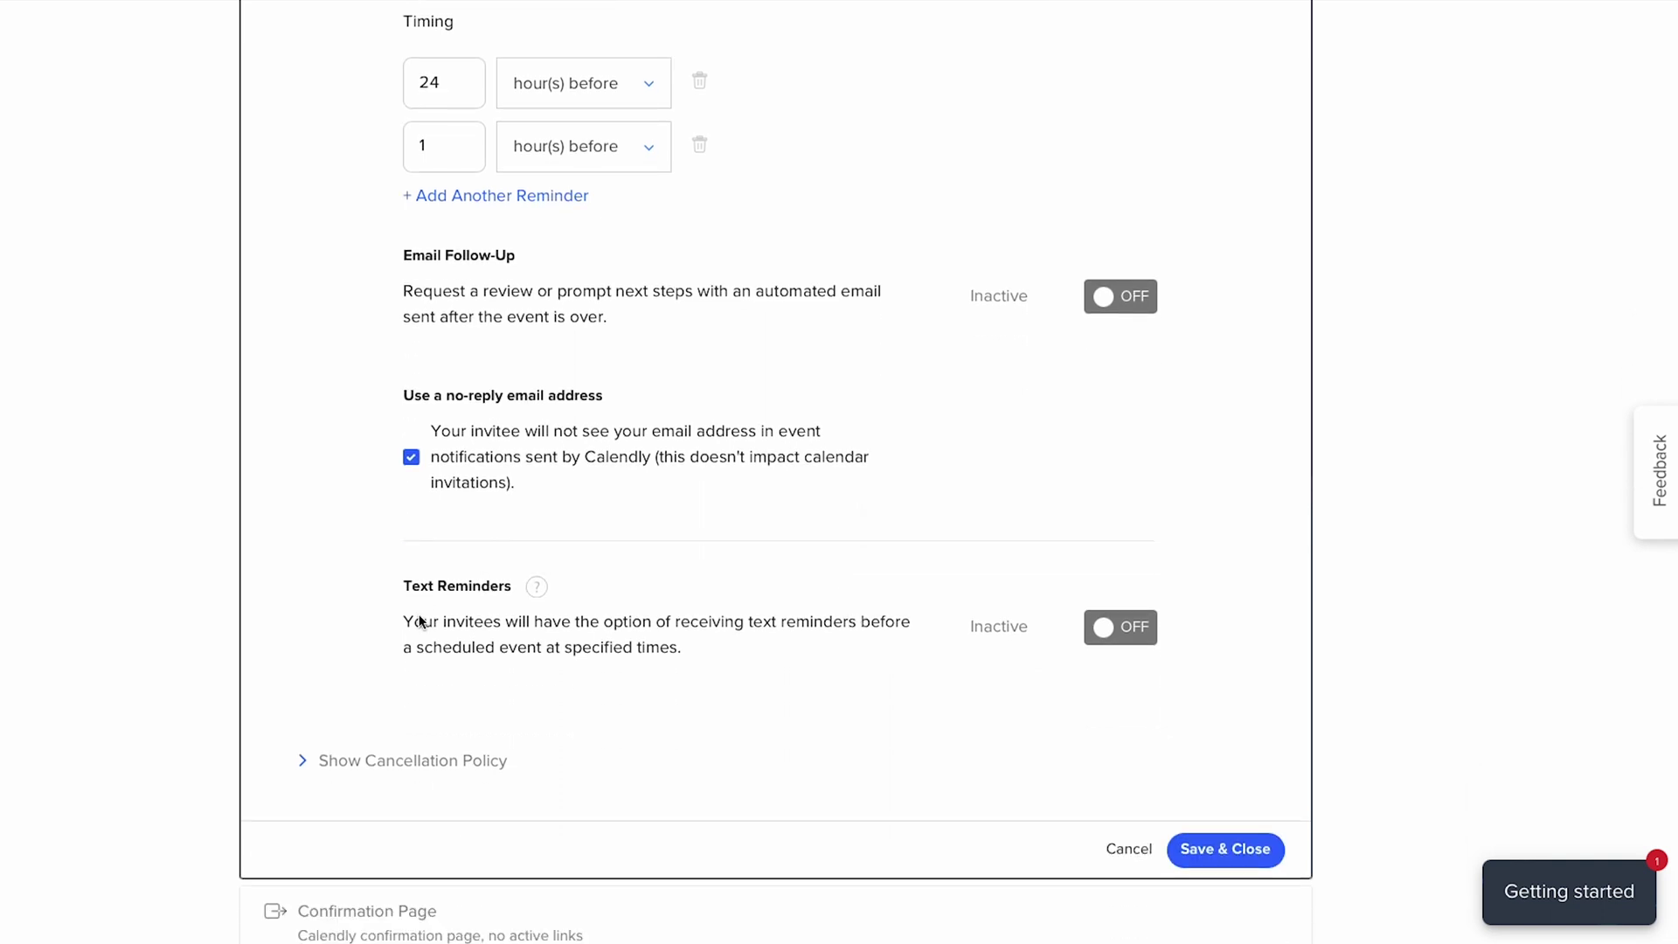
- Enable invitee text reminders and change their timing from 24 to 1 hour before
{"action": "left_click", "coordinate": [1129, 628]}
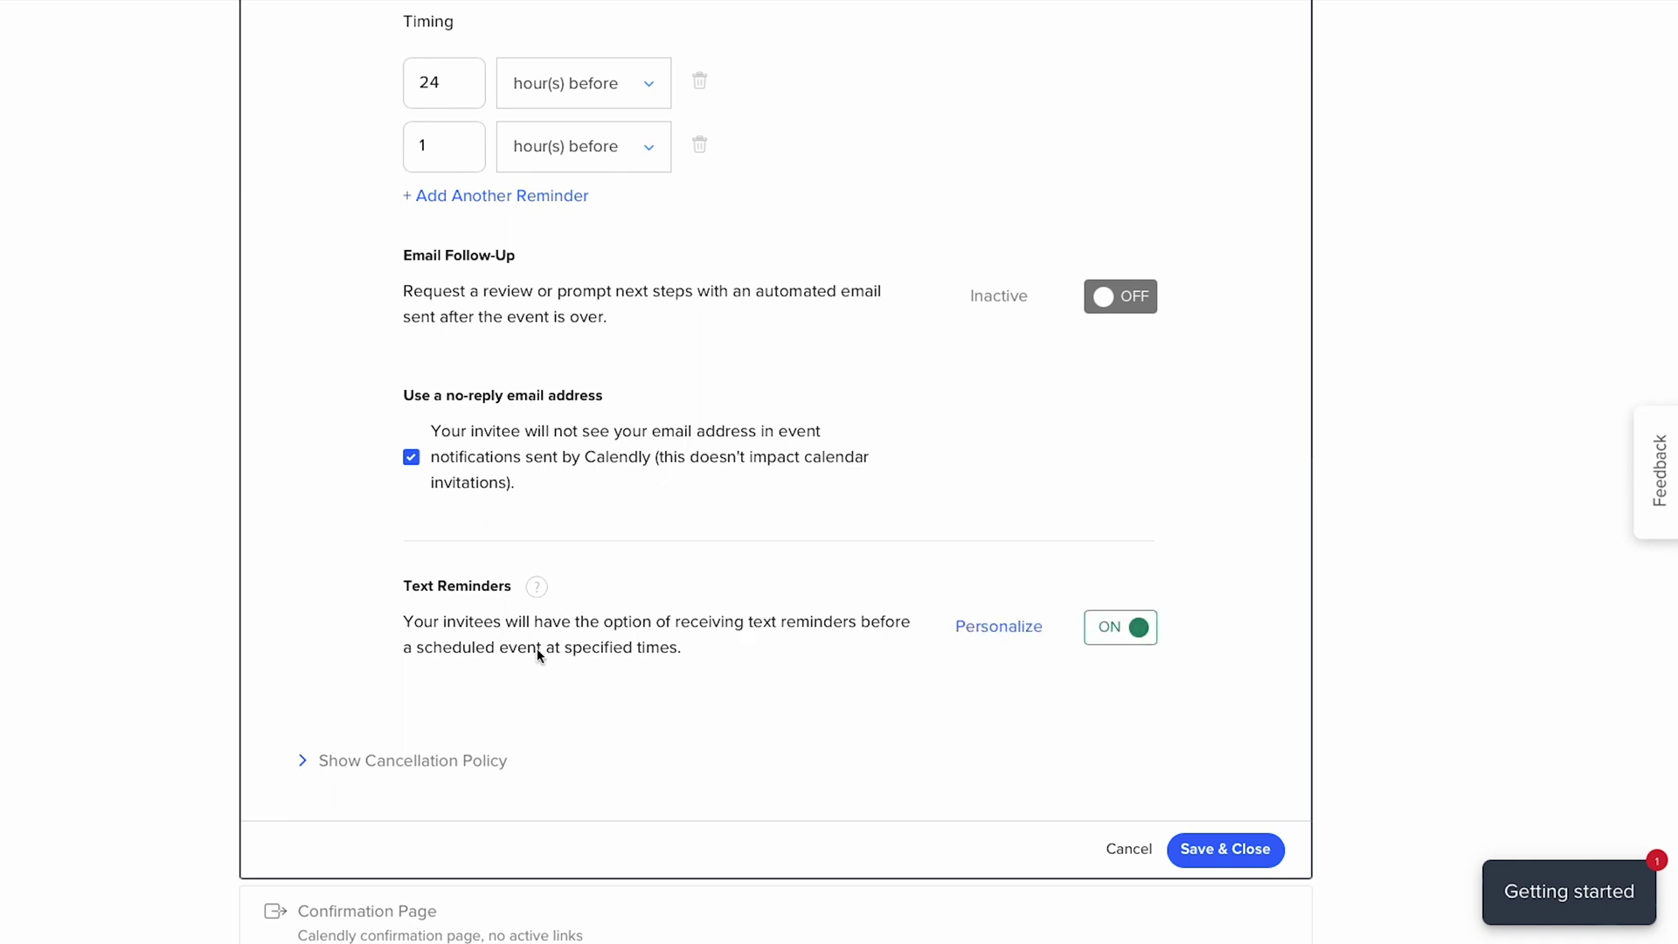
{"action": "left_click", "coordinate": [991, 624]}
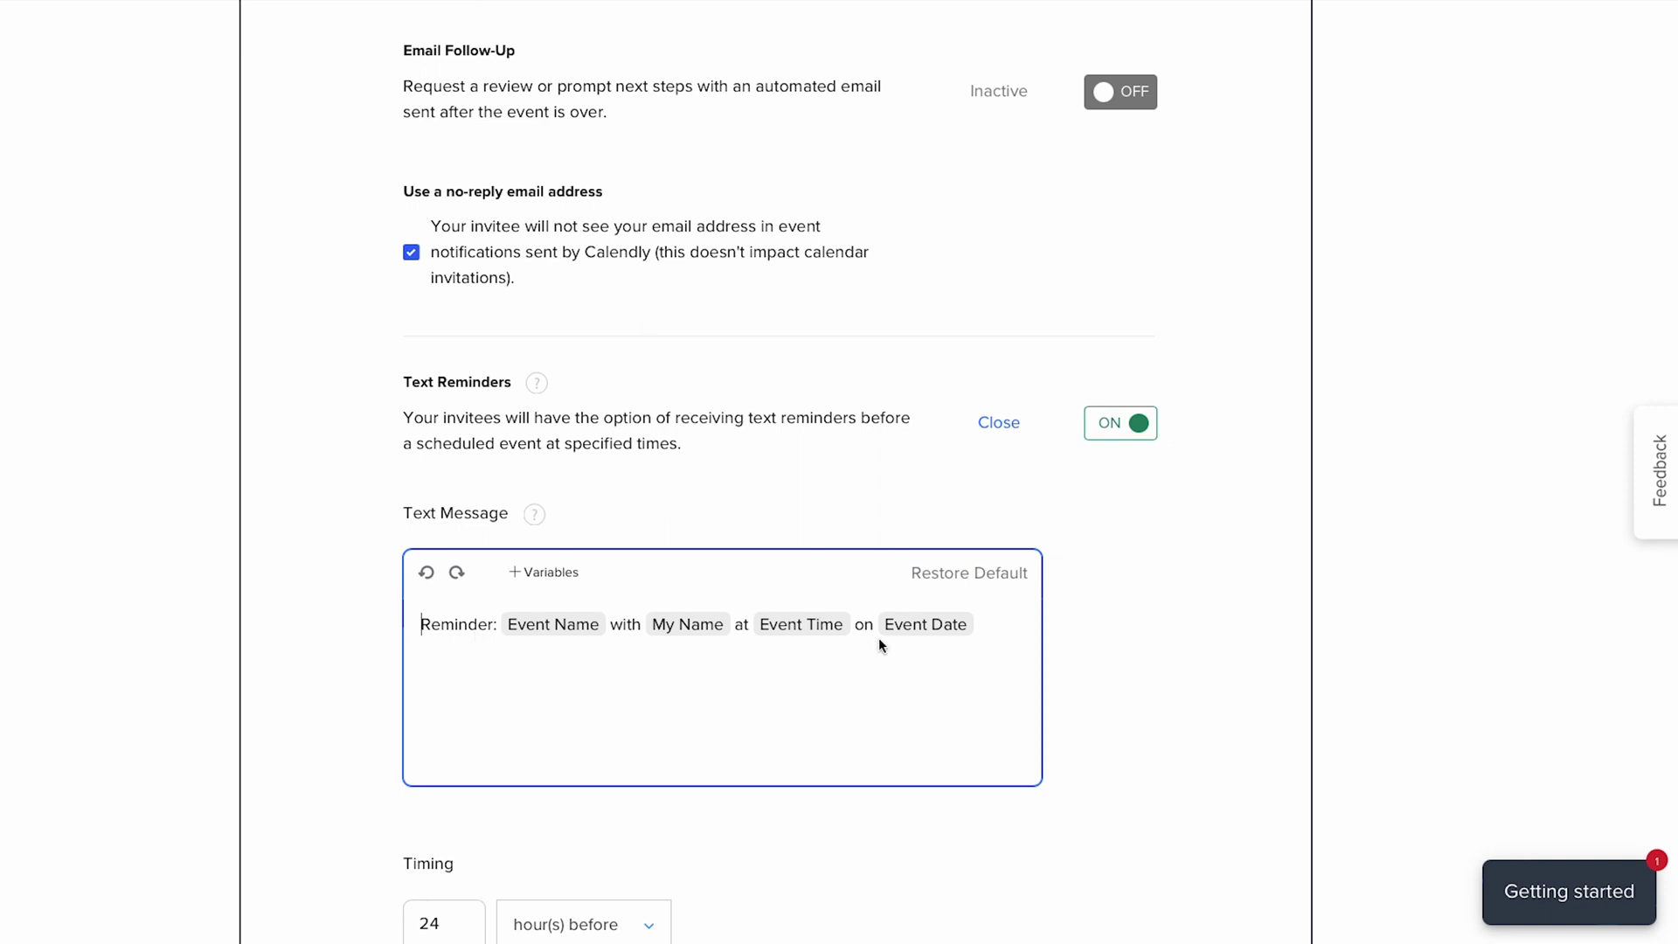
{"action": "scroll", "coordinate": [1064, 645], "scroll_direction": "down", "scroll_amount": 3}
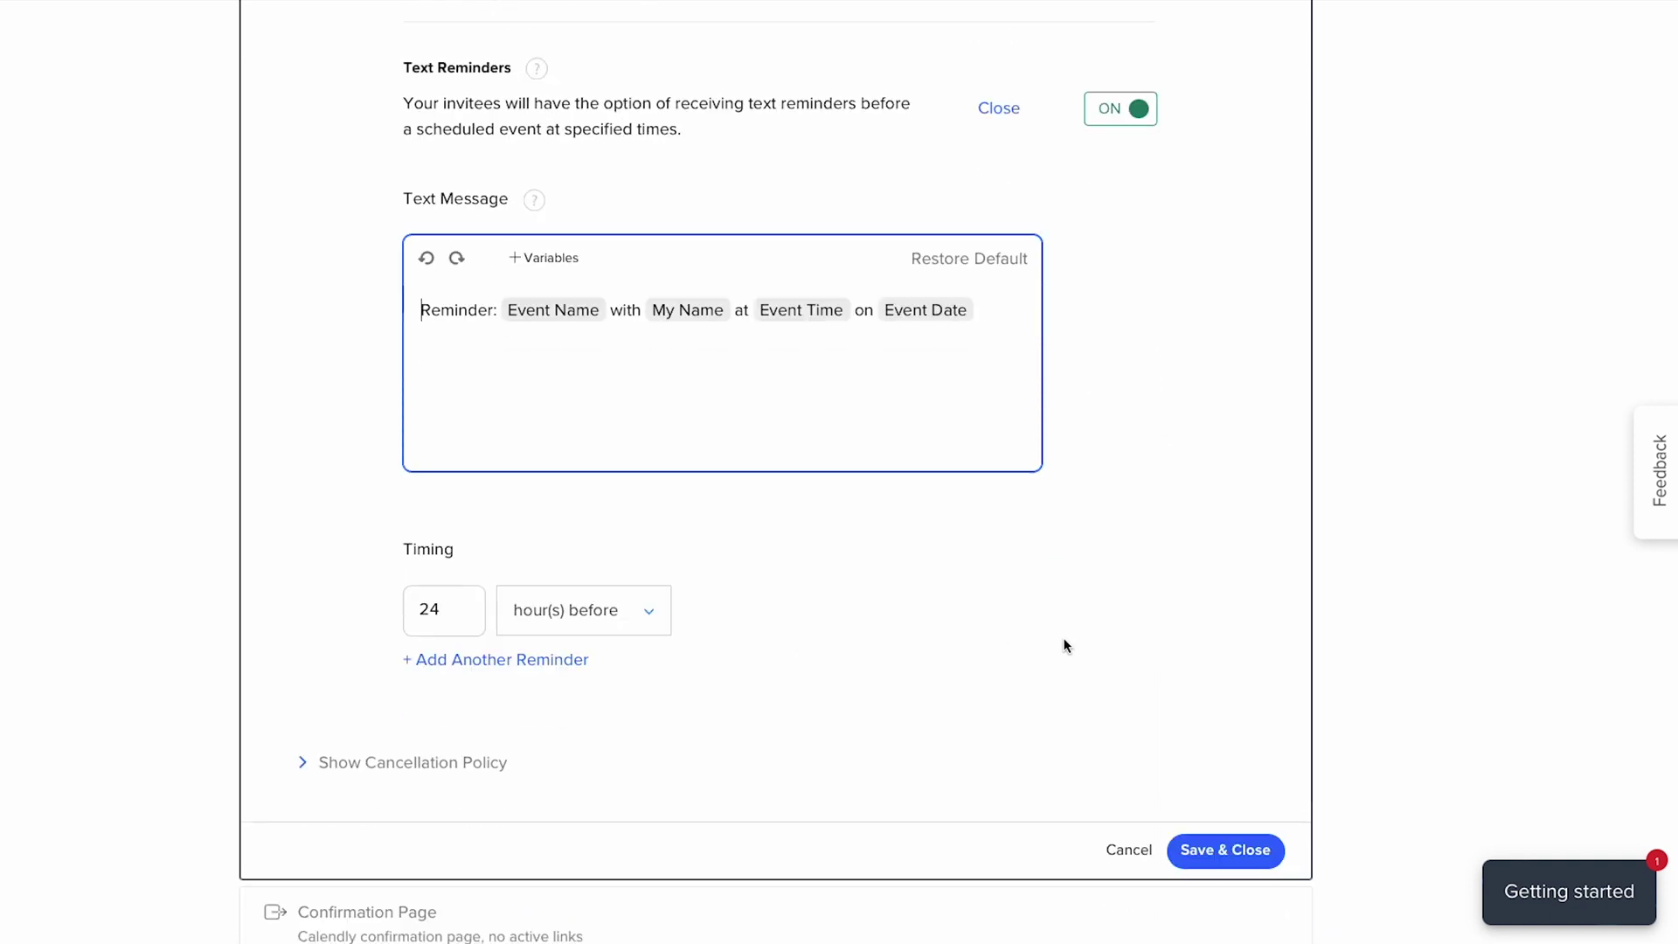
{"action": "left_click_drag", "start_coordinate": [445, 609], "coordinate": [402, 616]}
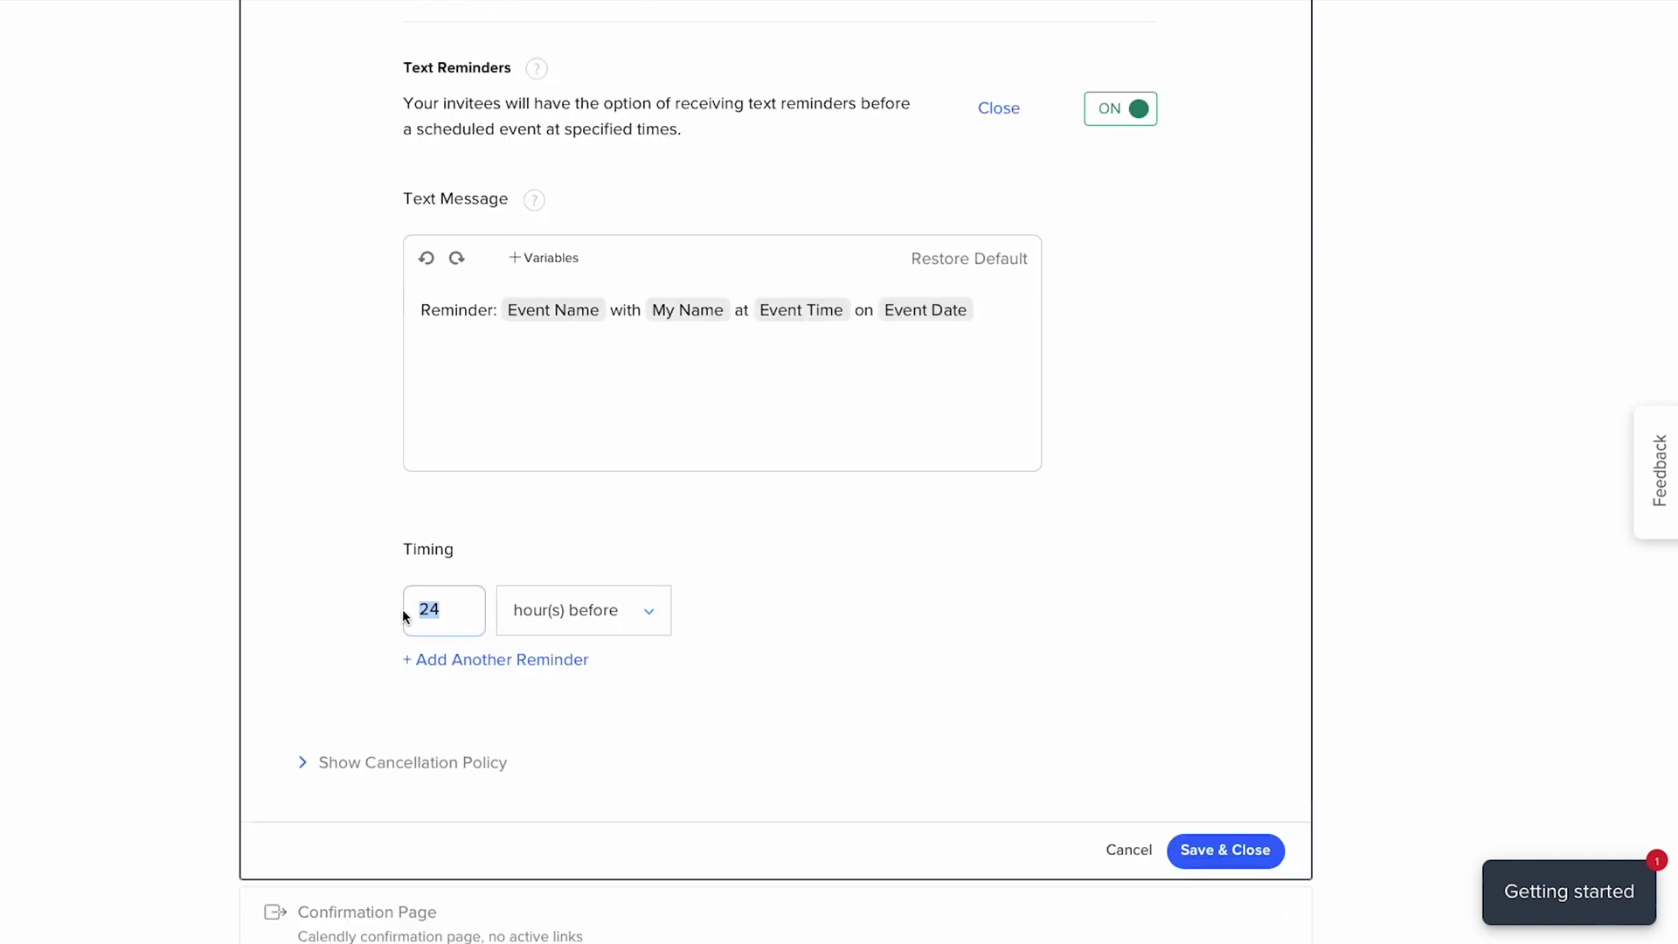
{"action": "type", "text": "1"}
{"action": "scroll", "coordinate": [450, 623], "scroll_direction": "down", "scroll_amount": 2}
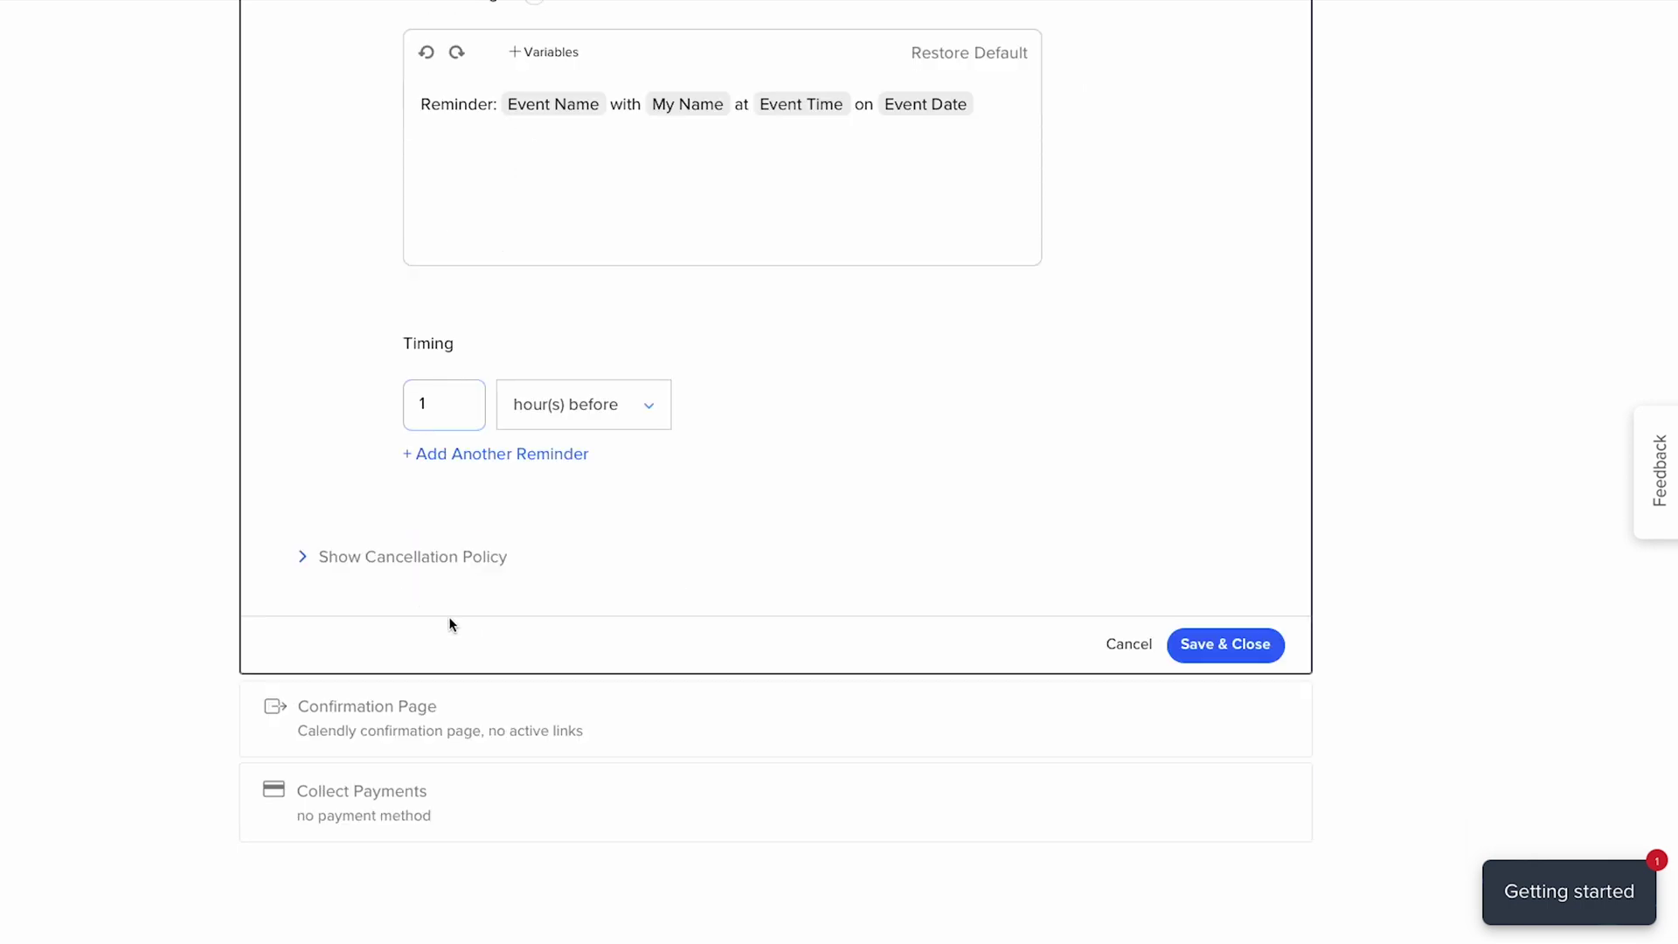
- Paste the 24-hour cancellation policy into the Cancellation Policy box and save
{"action": "left_click", "coordinate": [371, 560]}
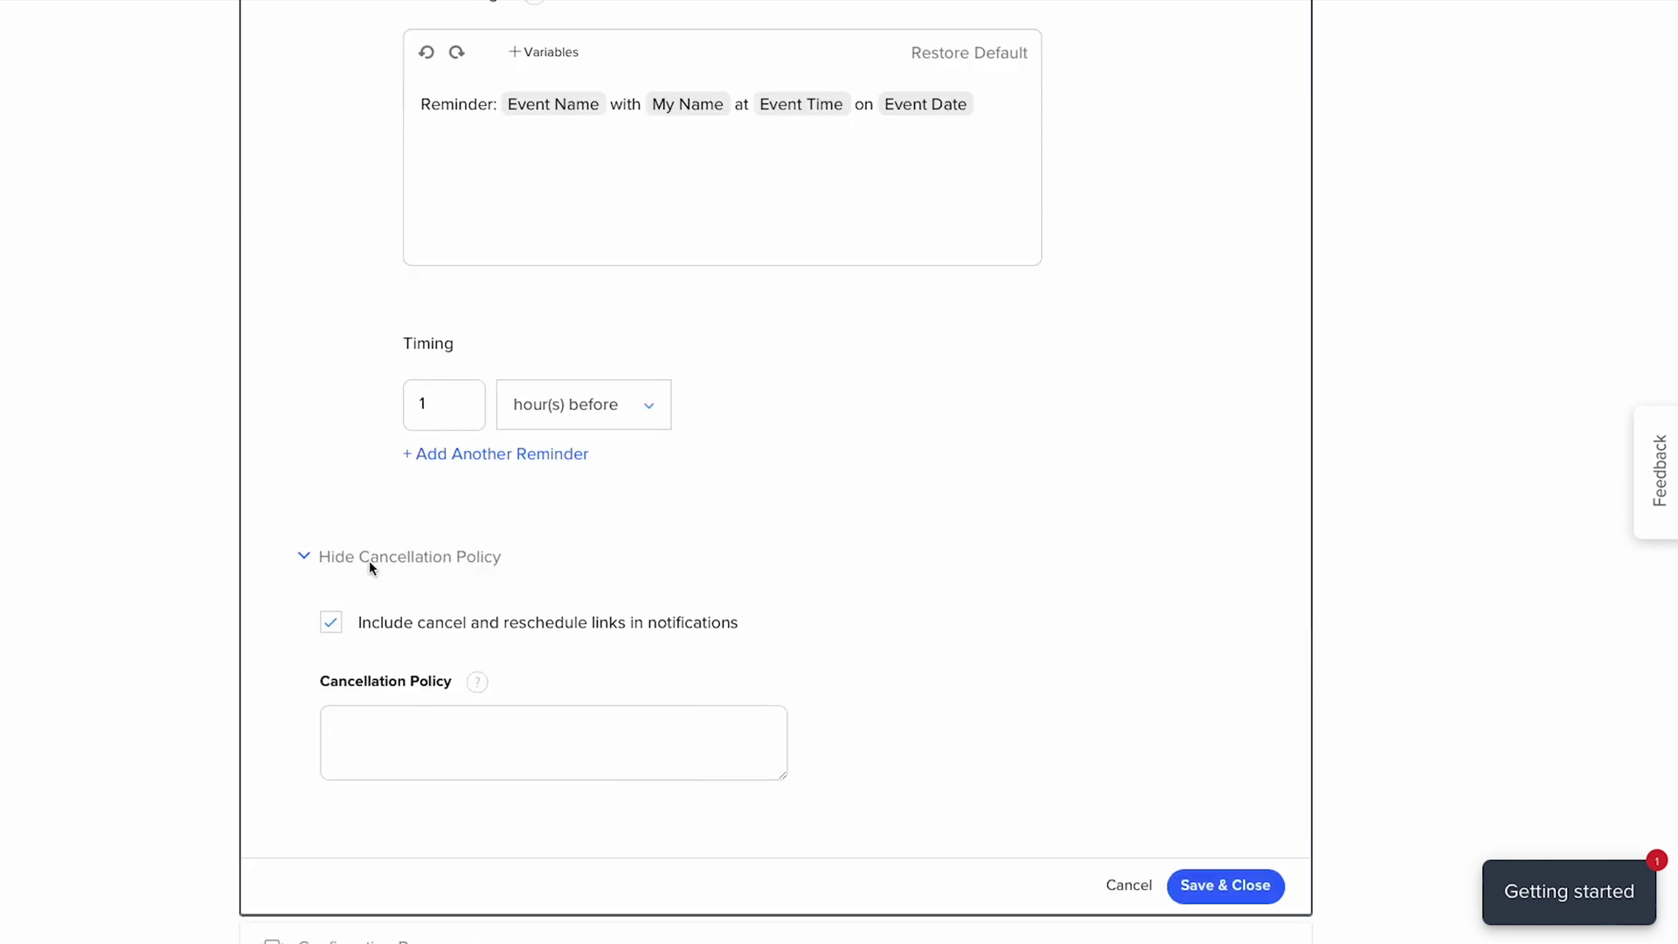
{"action": "left_click", "coordinate": [398, 732]}
{"action": "type", "text": "We require rescheduling and cancellations to be made at least 24 hours in advance."}
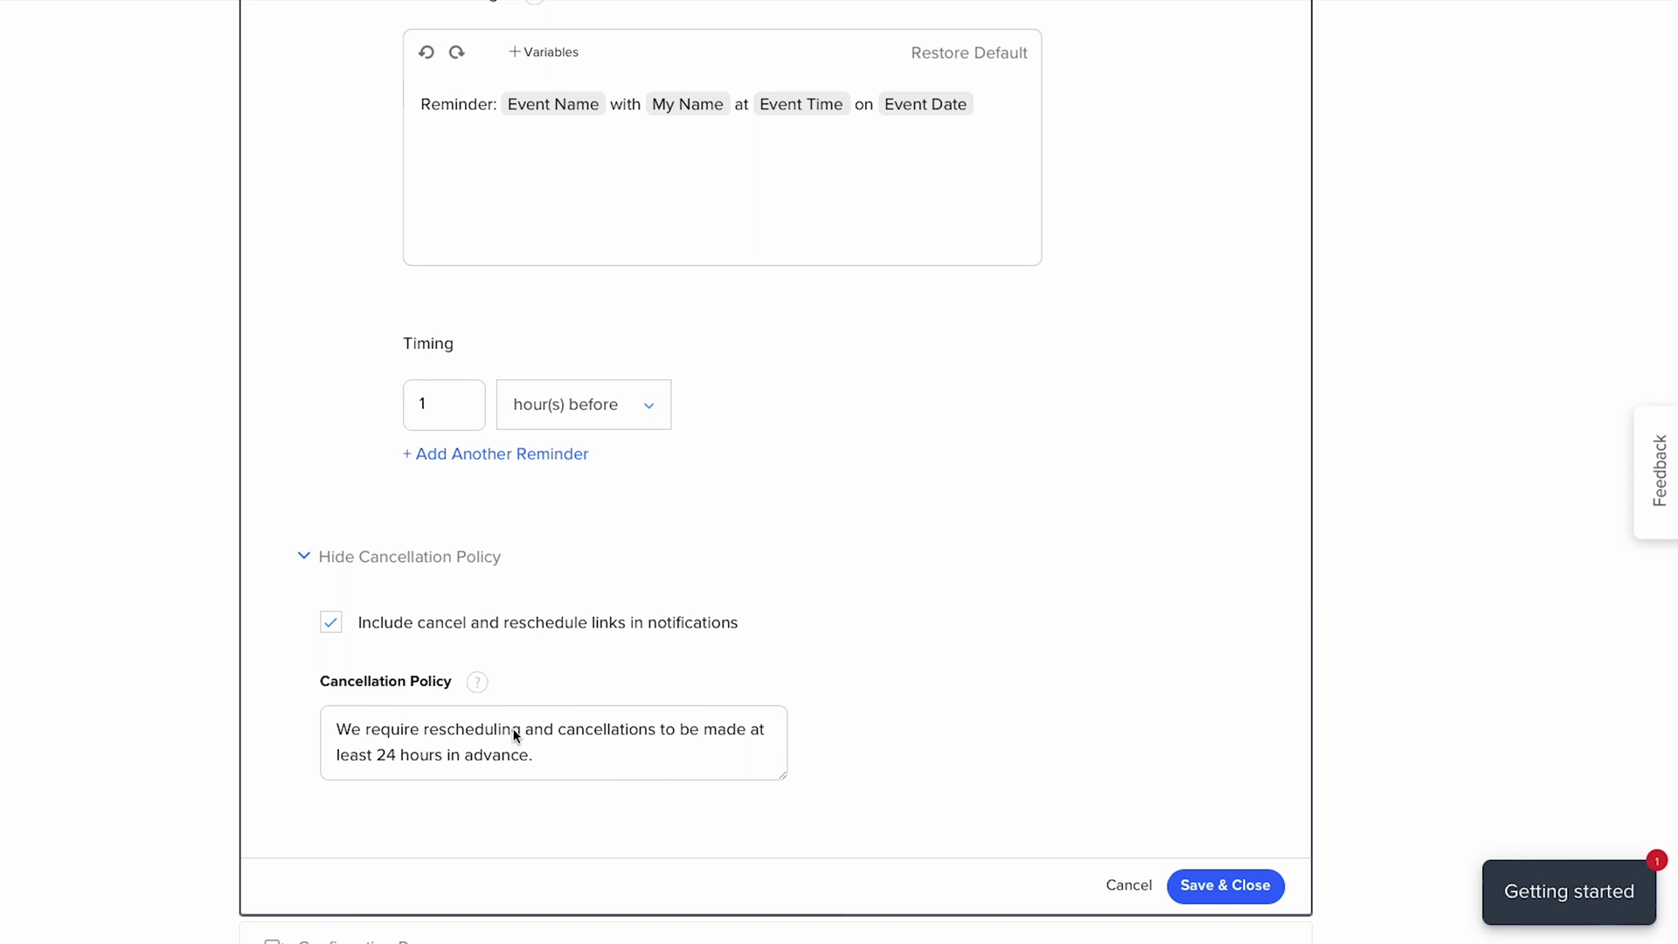
{"action": "scroll", "coordinate": [516, 736], "scroll_direction": "down", "scroll_amount": 1}
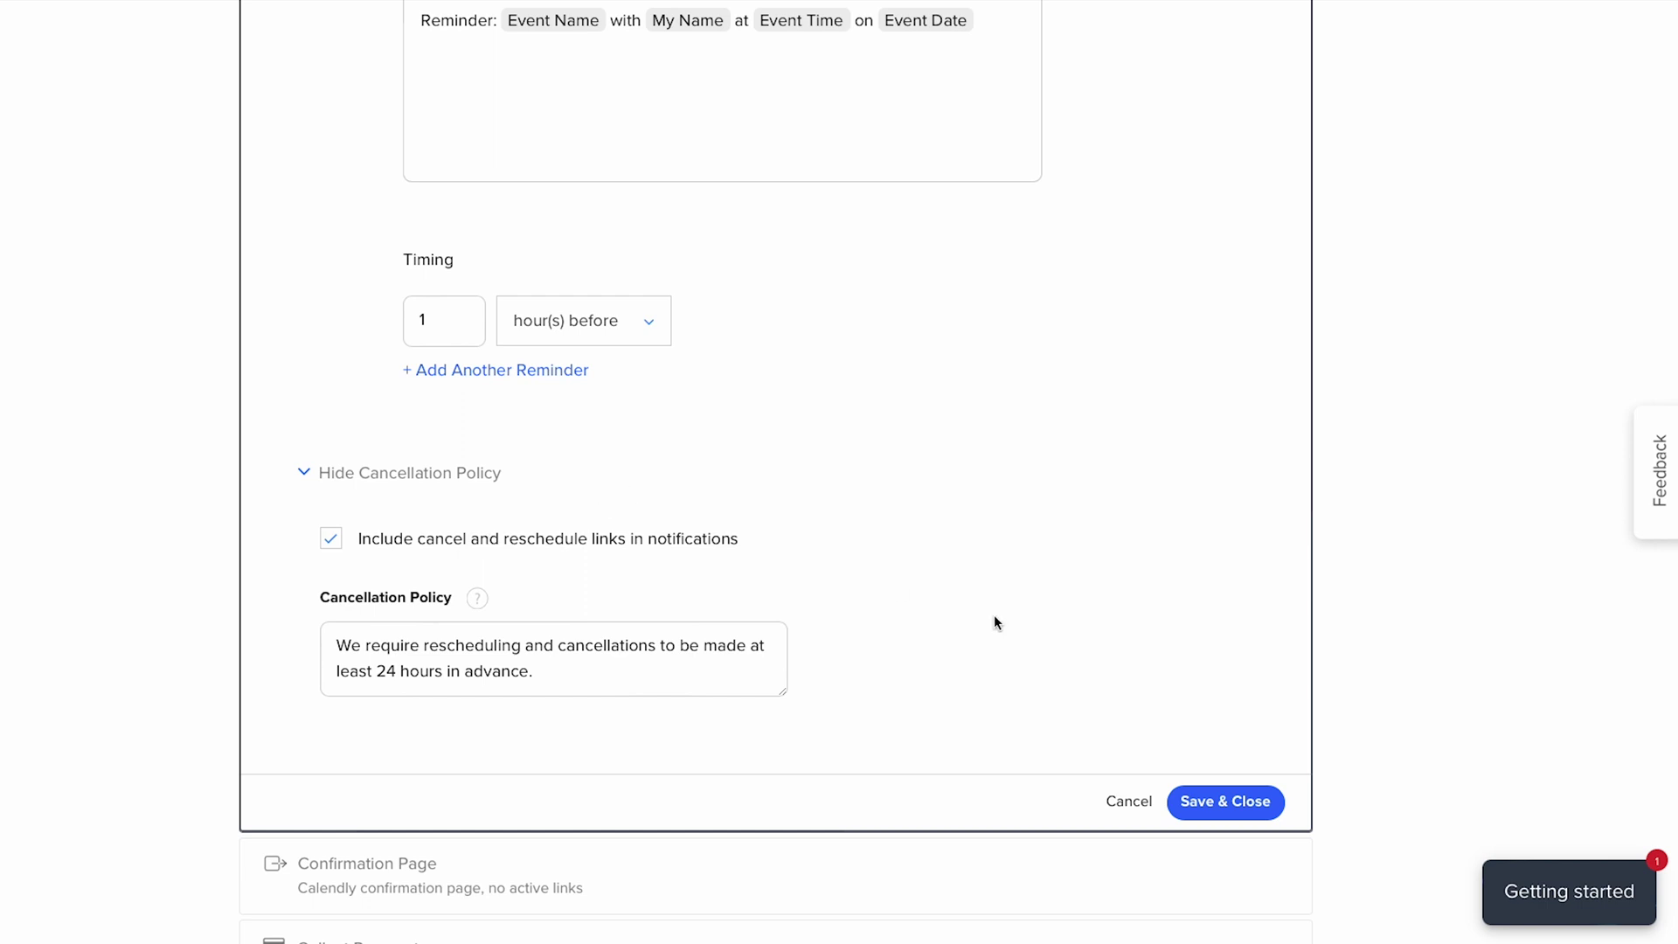
{"action": "left_click", "coordinate": [1213, 806]}
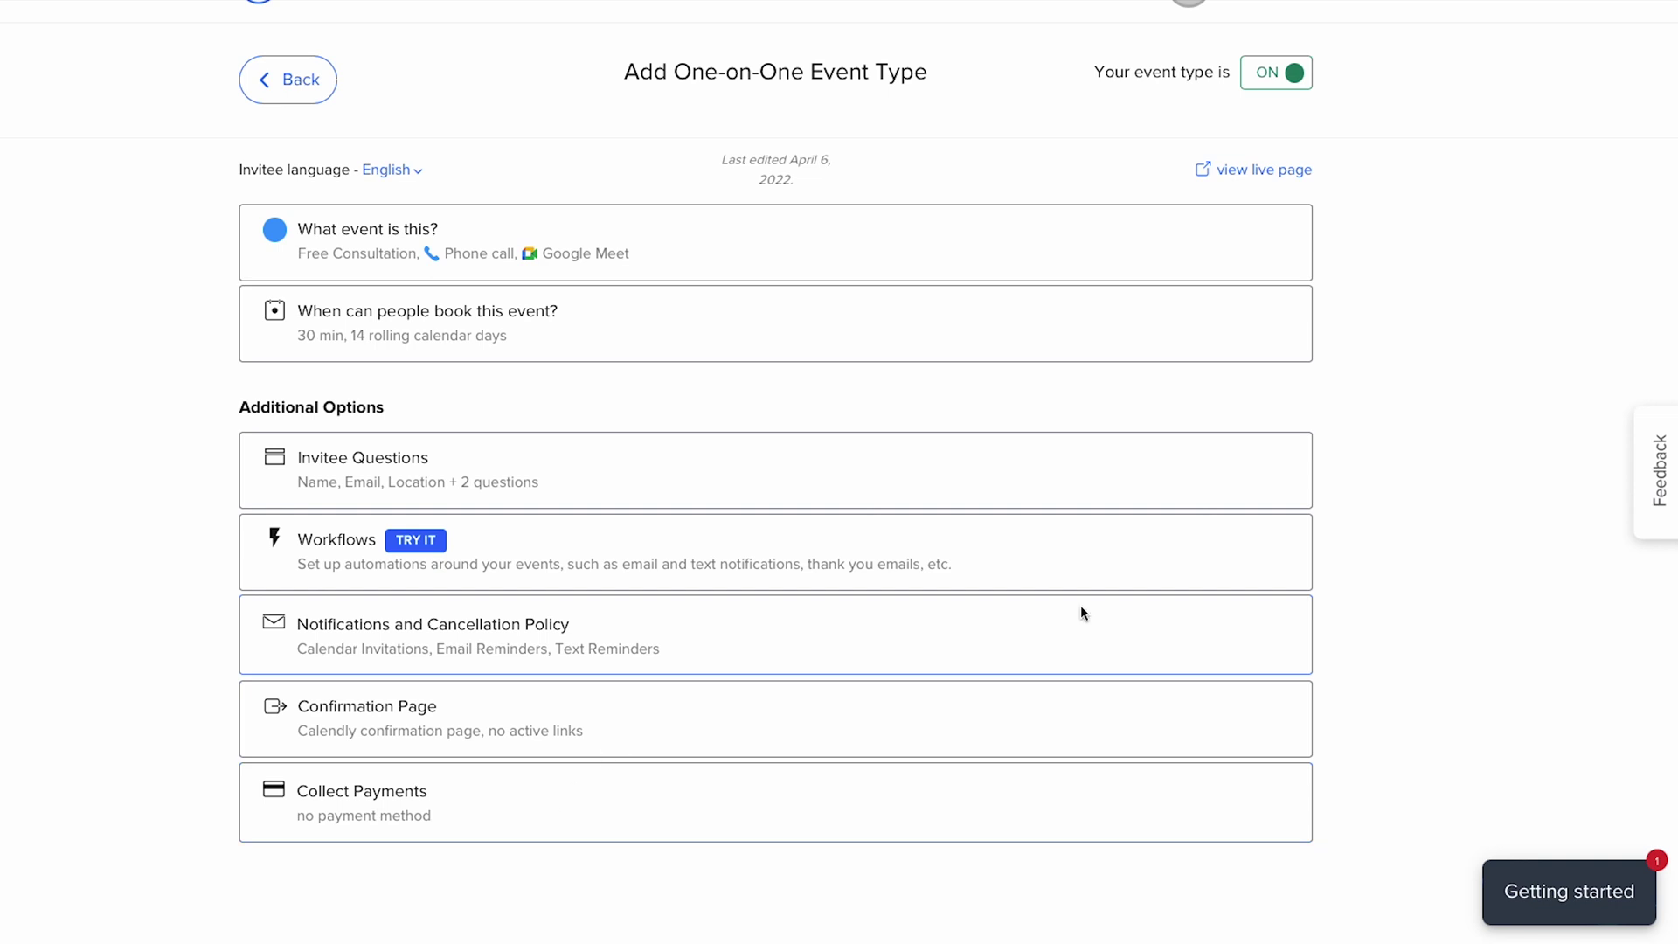
{"action": "scroll", "coordinate": [1081, 612], "scroll_direction": "up", "scroll_amount": 1}
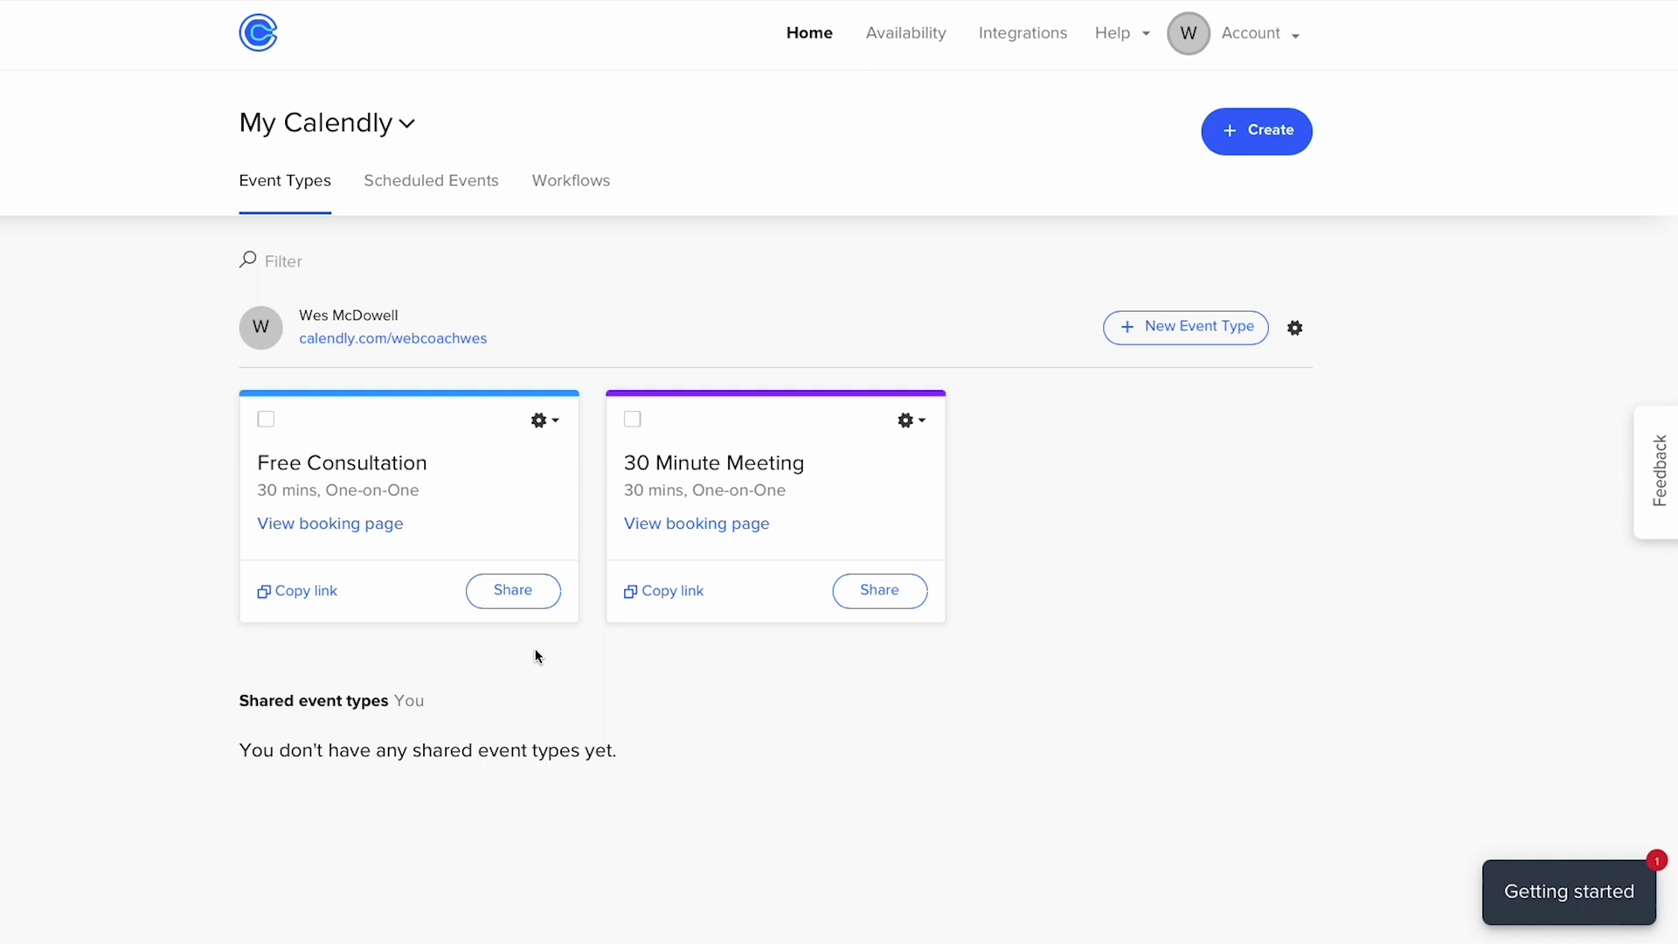
- Share Free Consultation via Add to website, choosing the Widget popup embed
{"action": "left_click", "coordinate": [524, 592]}
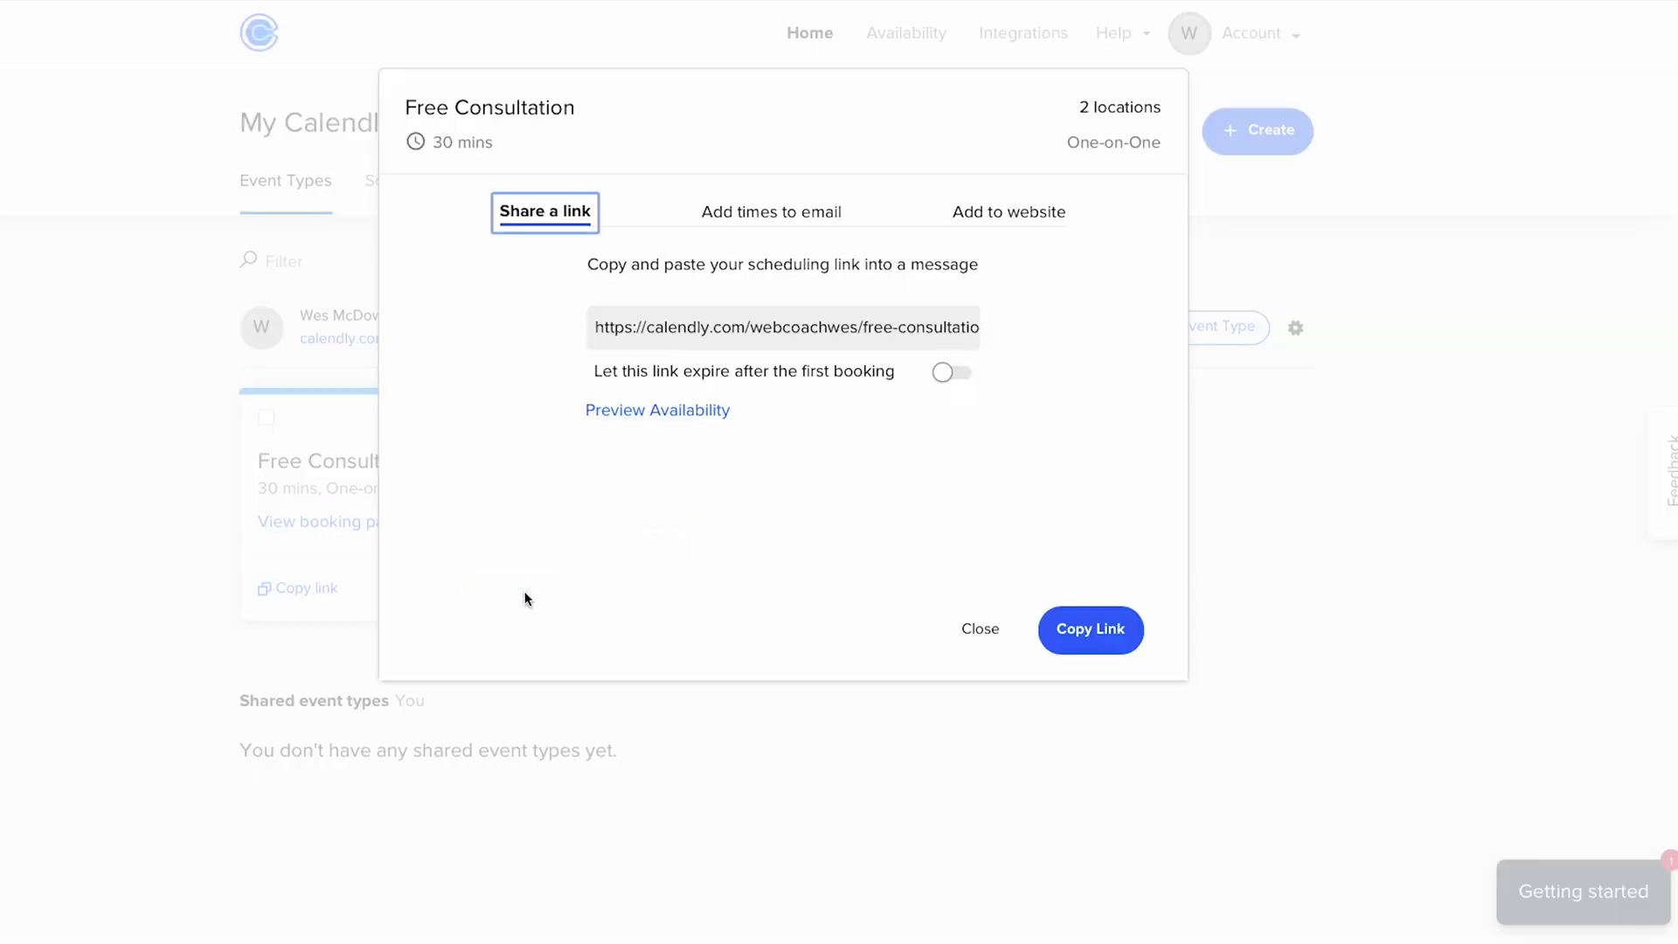
{"action": "left_click", "coordinate": [997, 224]}
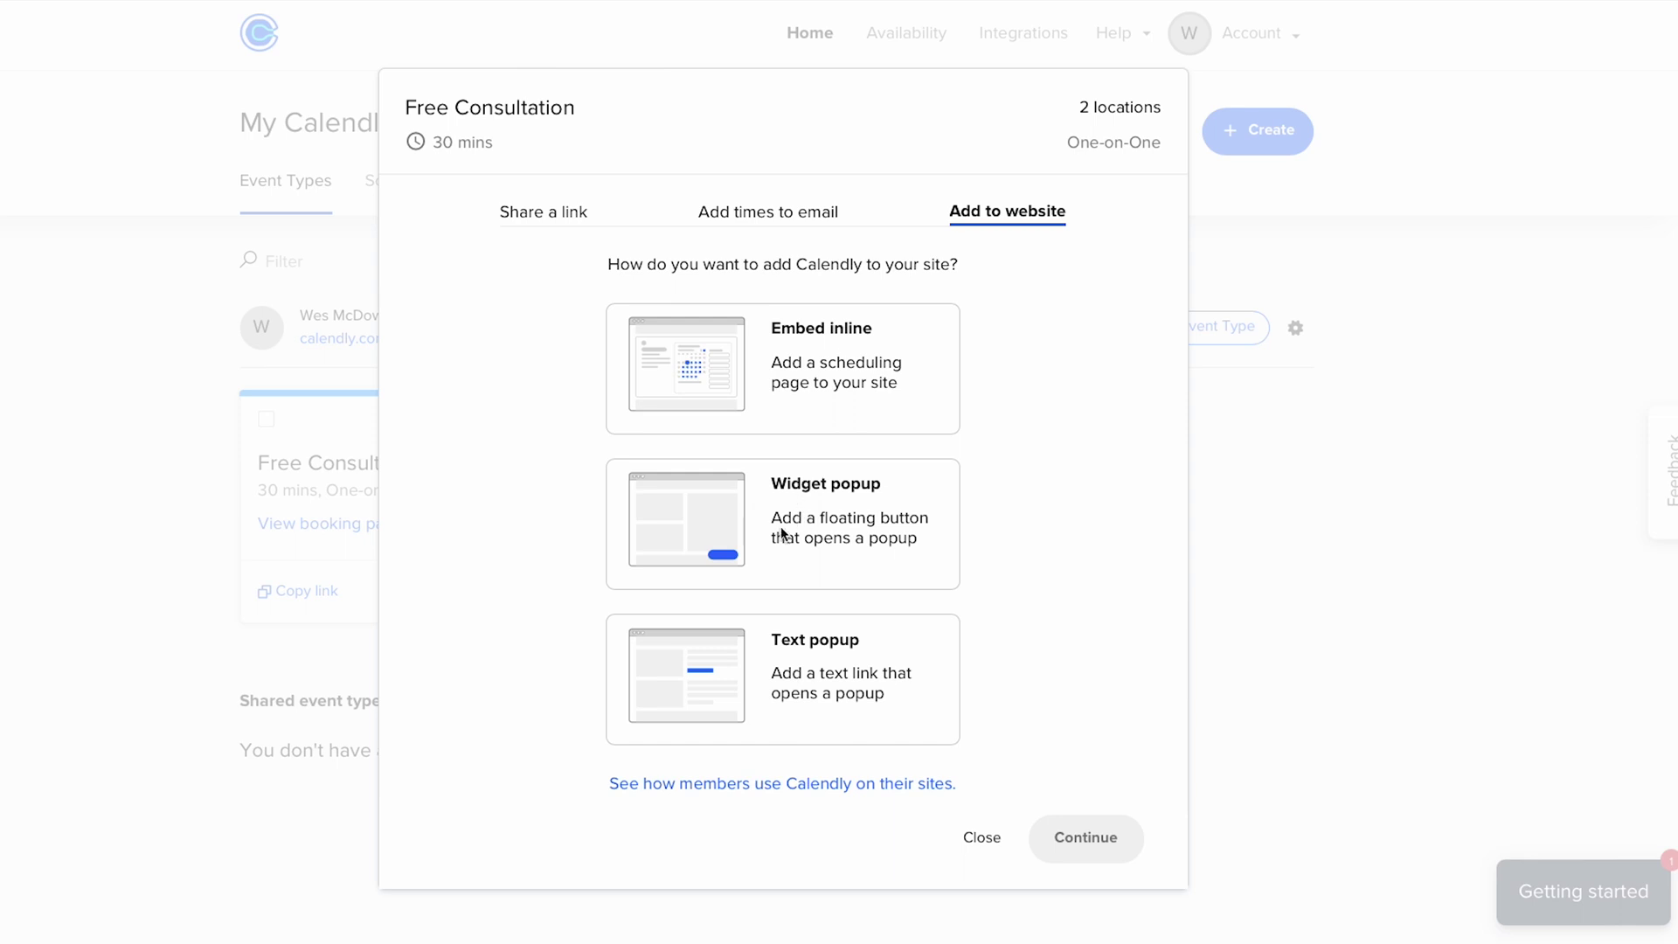
{"action": "left_click", "coordinate": [808, 523]}
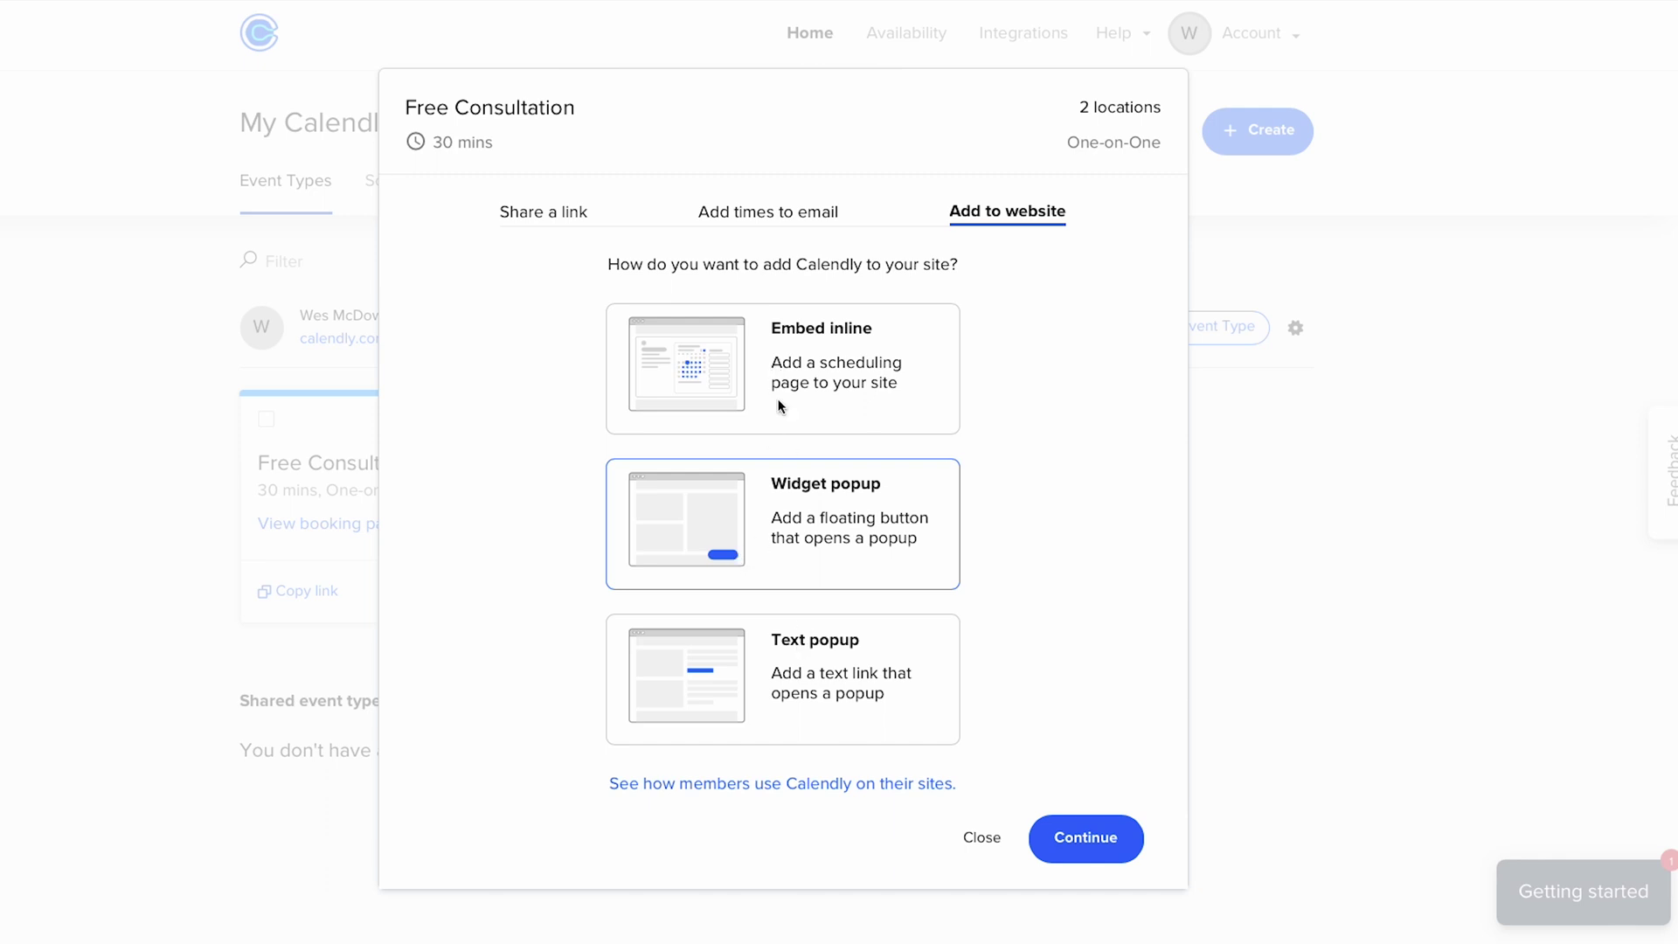
{"action": "left_click", "coordinate": [1118, 841]}
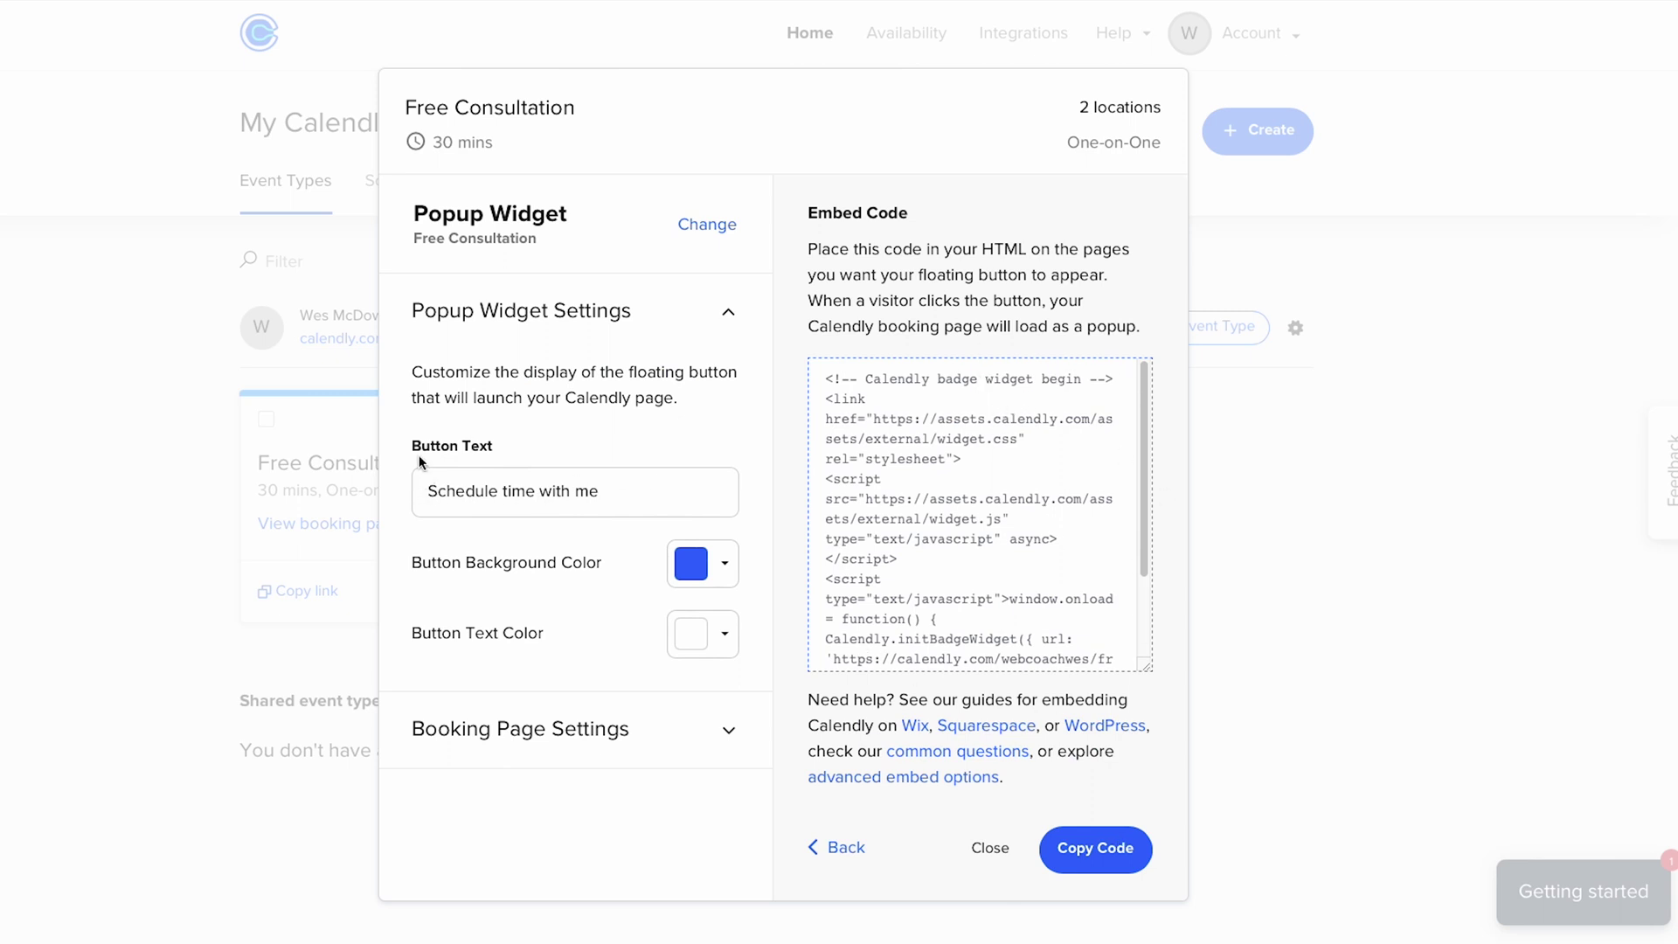
- Change the popup button text to 'Book Your Free Consultation' with a cyan 1CD2F4 background
{"action": "left_click_drag", "start_coordinate": [432, 494], "coordinate": [637, 495]}
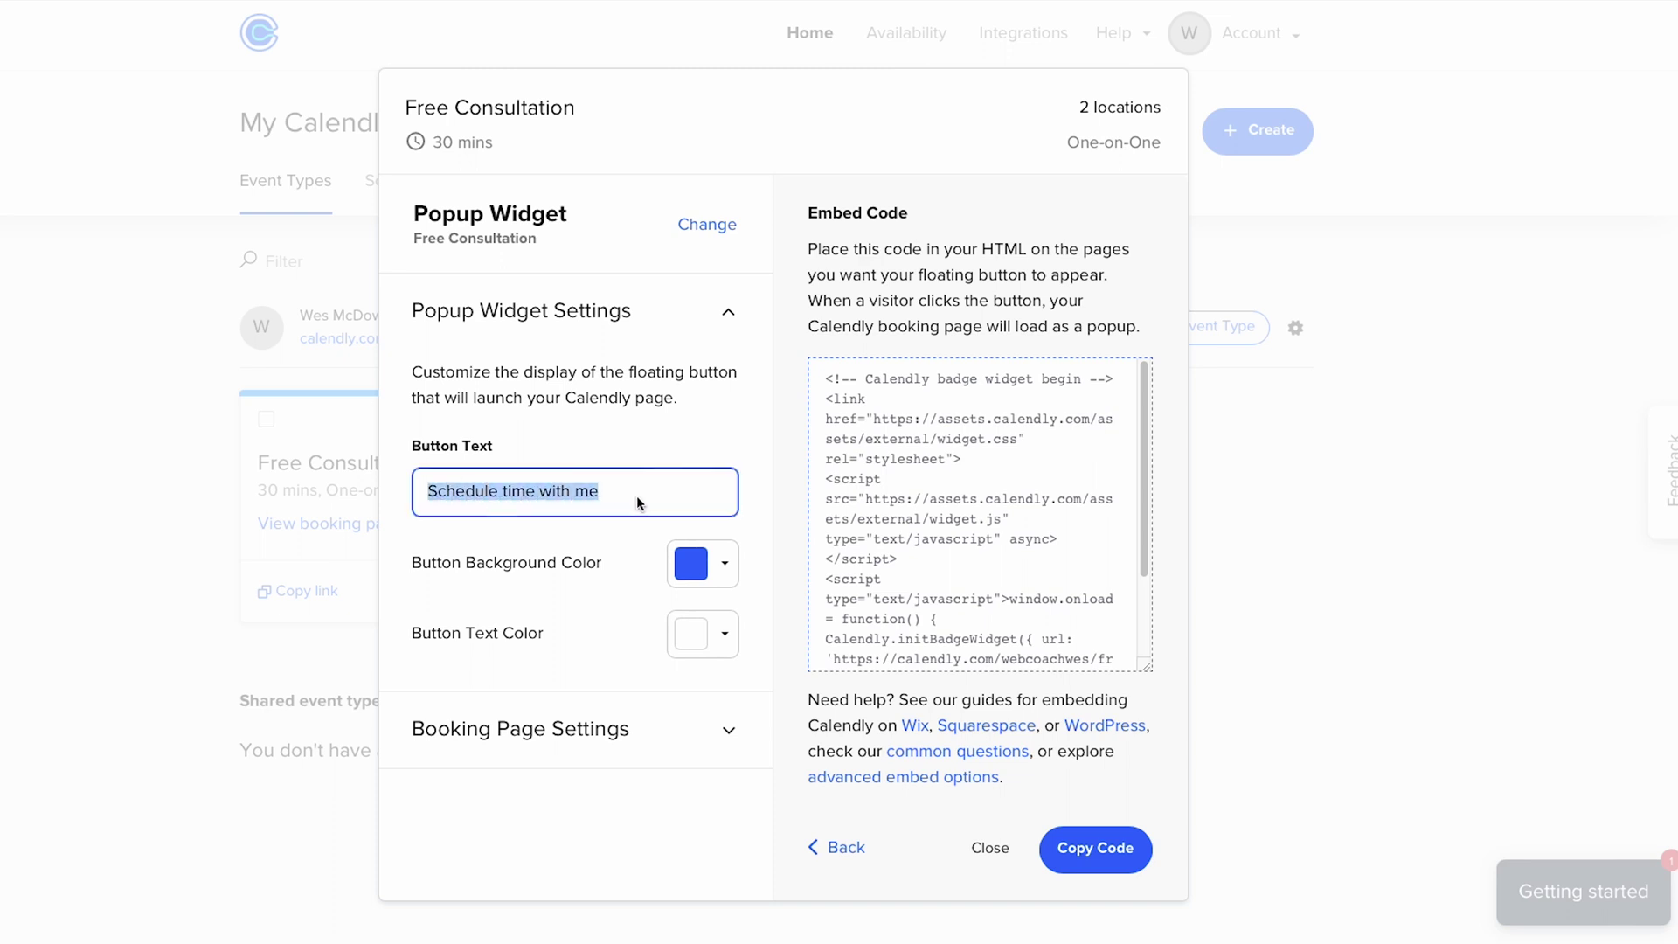
{"action": "type", "text": "Book Your Free Consultation"}
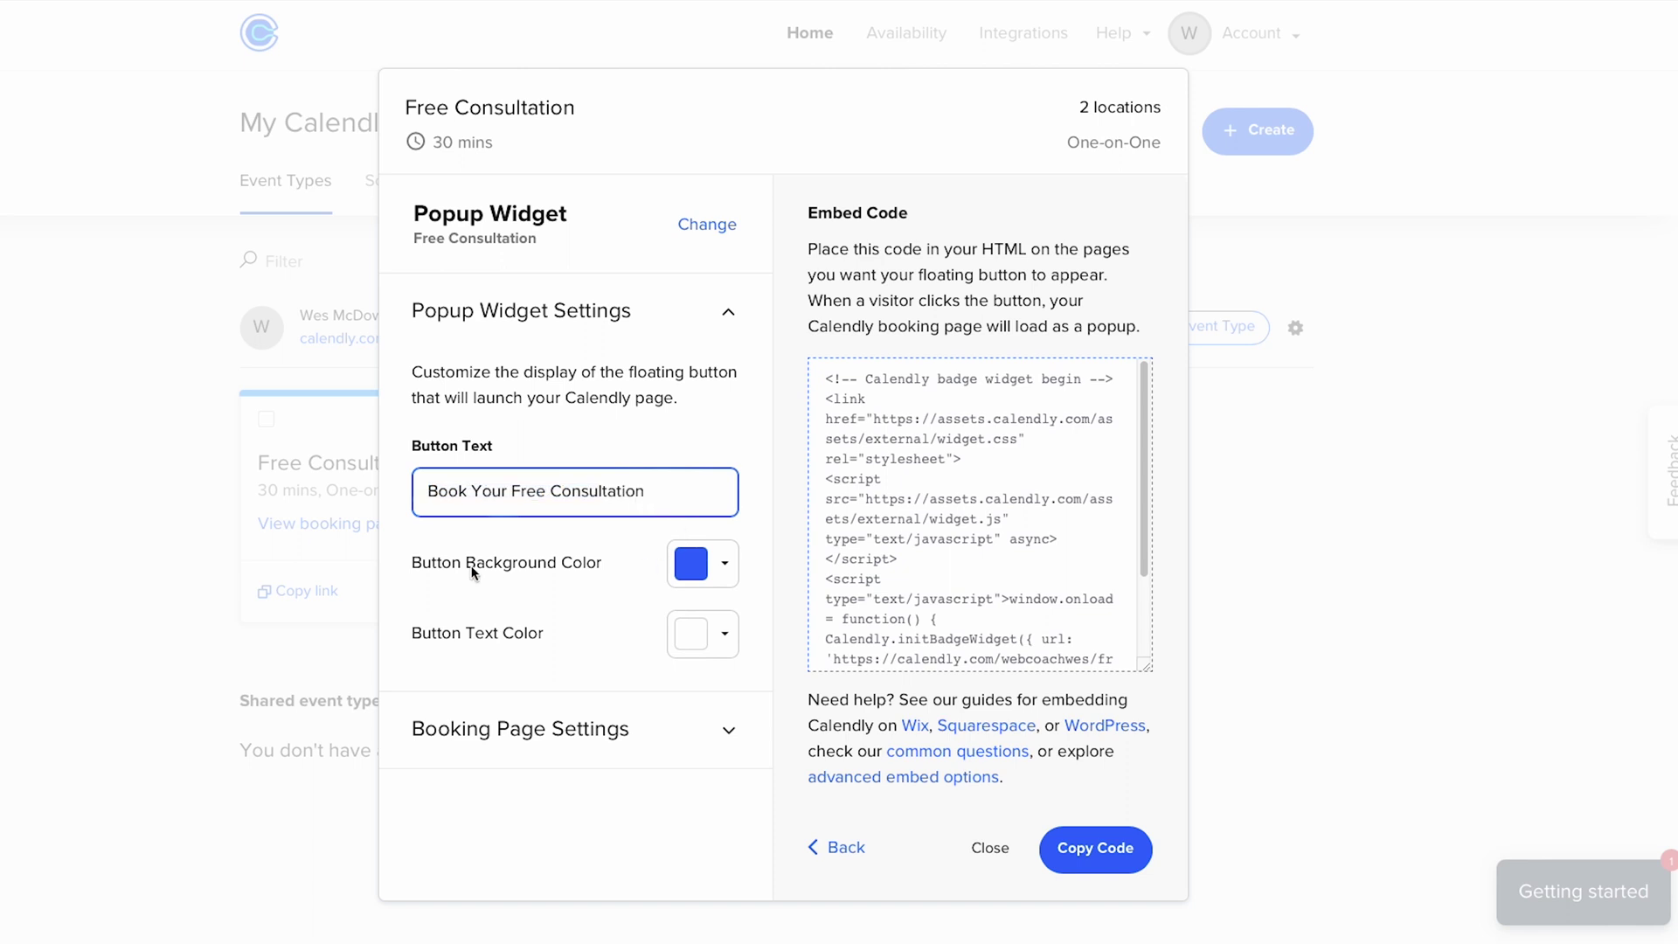
{"action": "left_click", "coordinate": [678, 570]}
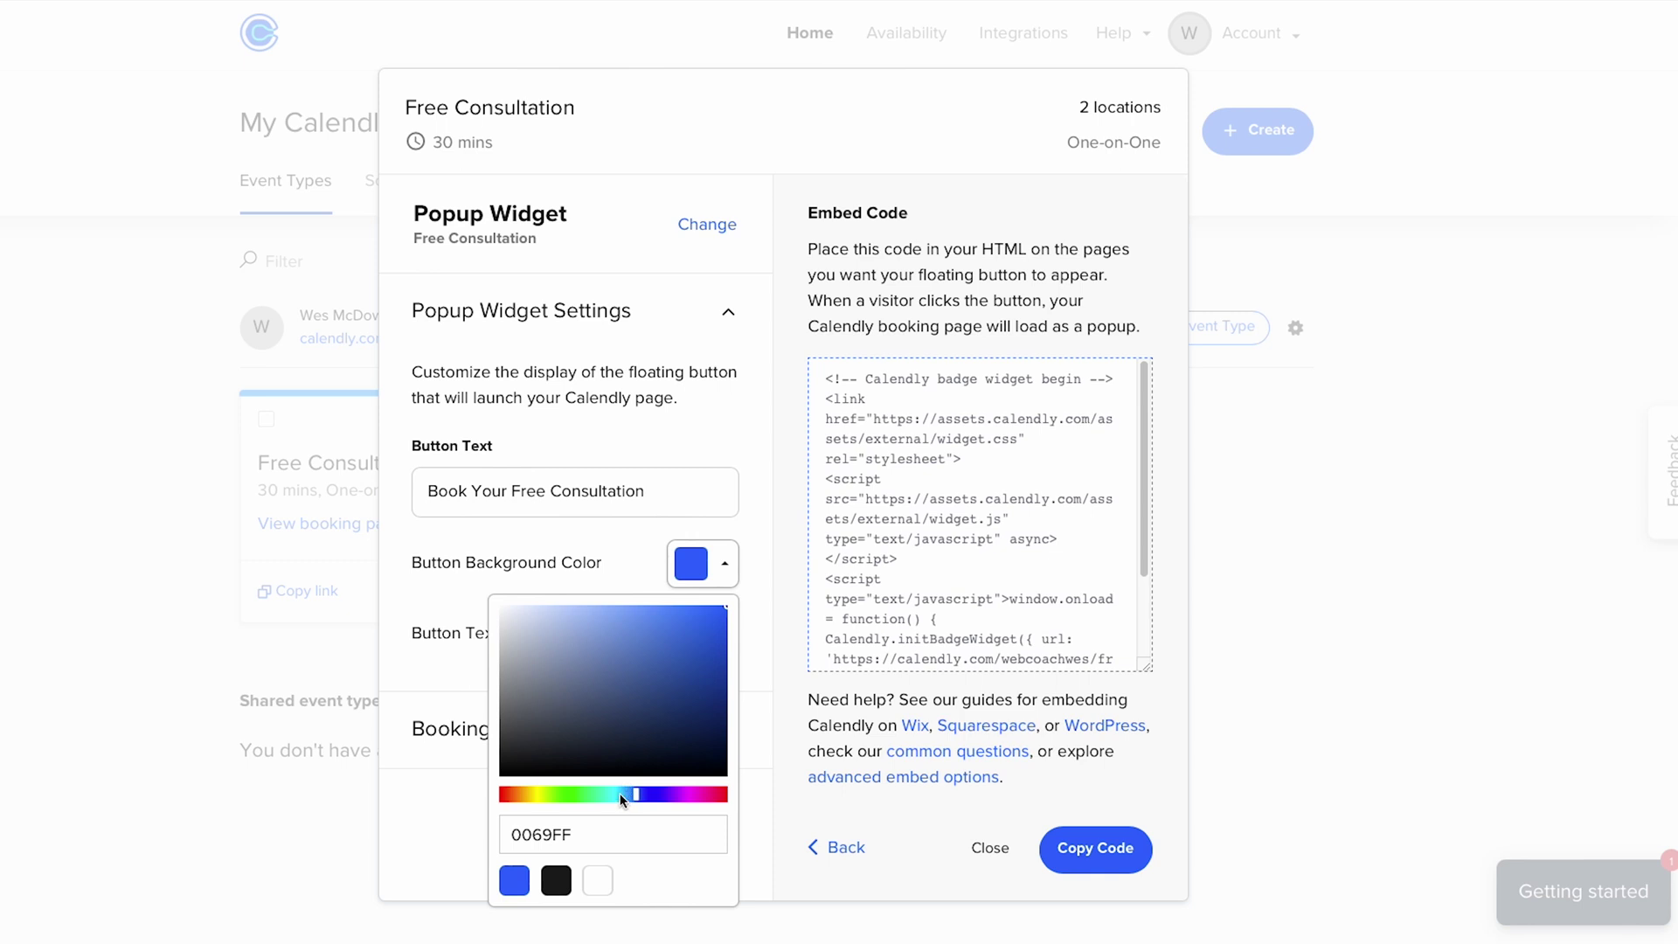
{"action": "left_click", "coordinate": [620, 794]}
{"action": "left_click", "coordinate": [685, 642]}
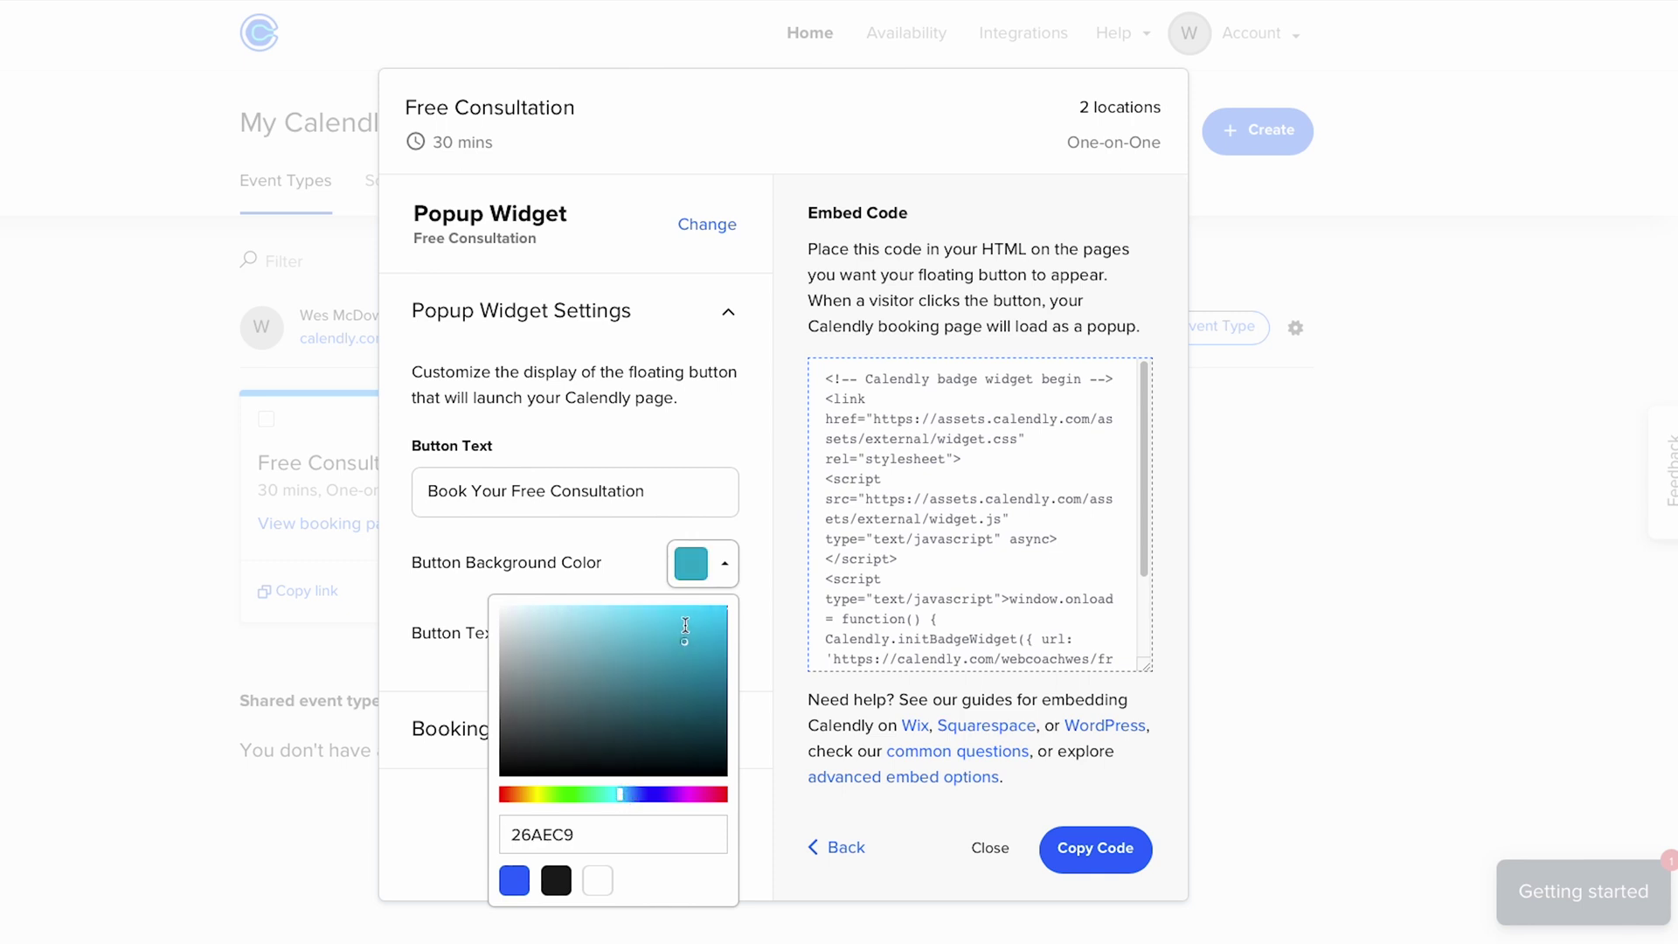
{"action": "left_click_drag", "start_coordinate": [685, 626], "coordinate": [701, 612]}
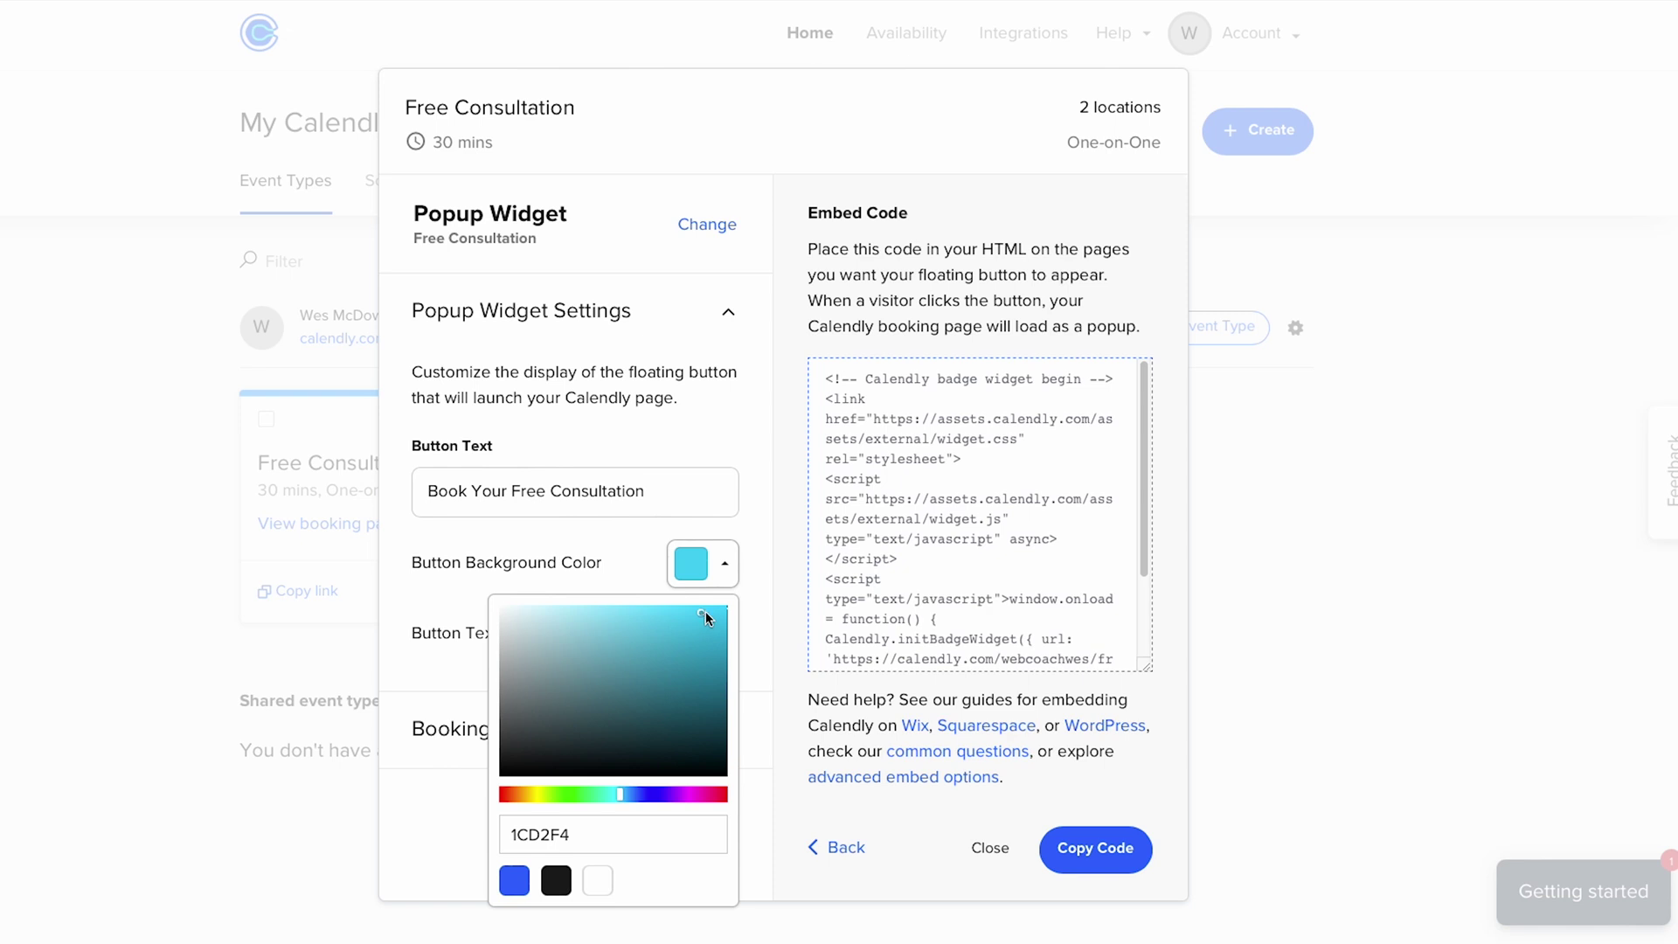
{"action": "left_click", "coordinate": [696, 564]}
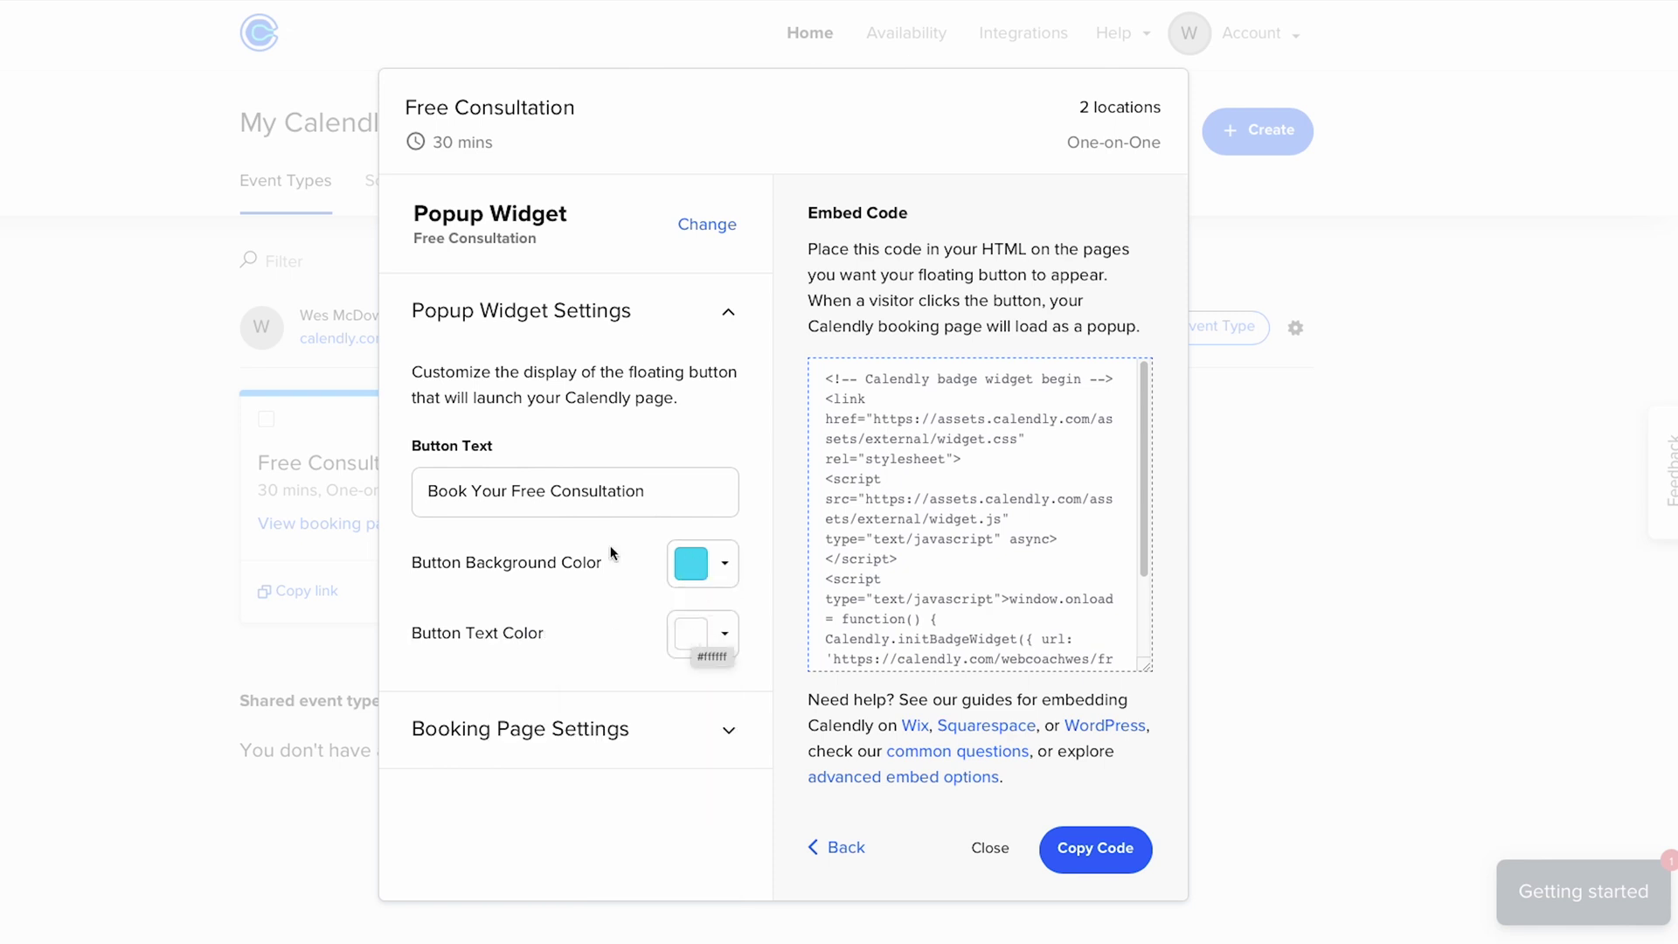
{"action": "left_click", "coordinate": [520, 741]}
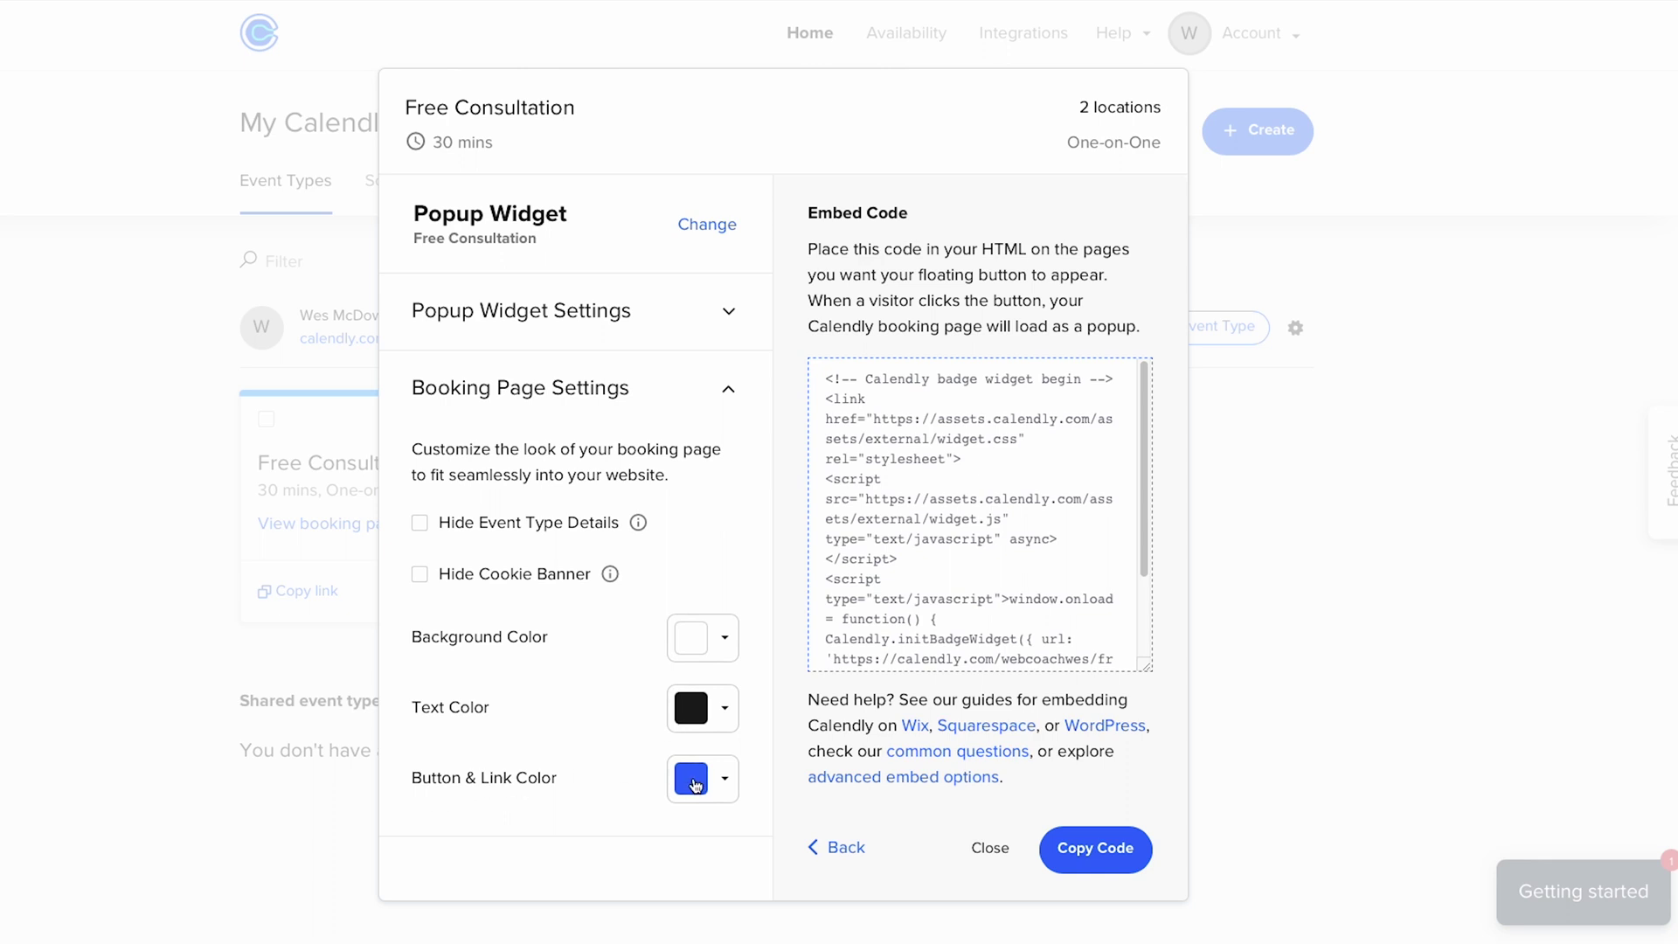
- Copy the 1CD2F4 hex value from the popup button's background colour
{"action": "mouse_move", "coordinate": [696, 784]}
{"action": "left_click", "coordinate": [724, 313]}
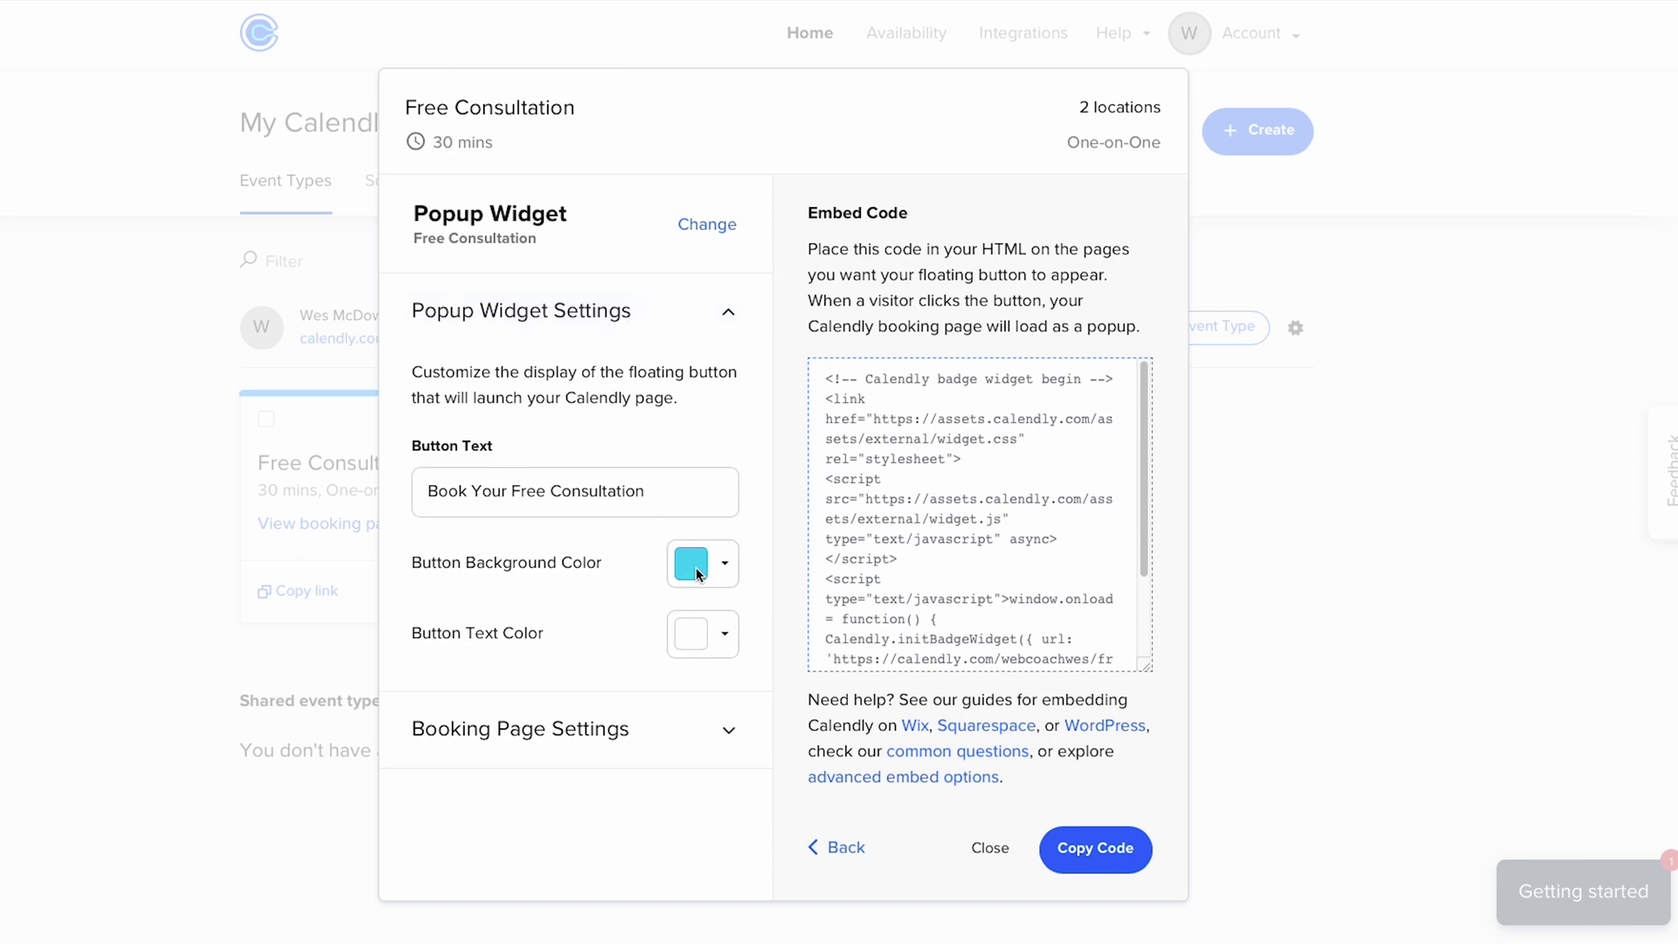
{"action": "left_click", "coordinate": [695, 568]}
{"action": "double_click", "coordinate": [570, 834]}
{"action": "key", "text": "ctrl+c"}
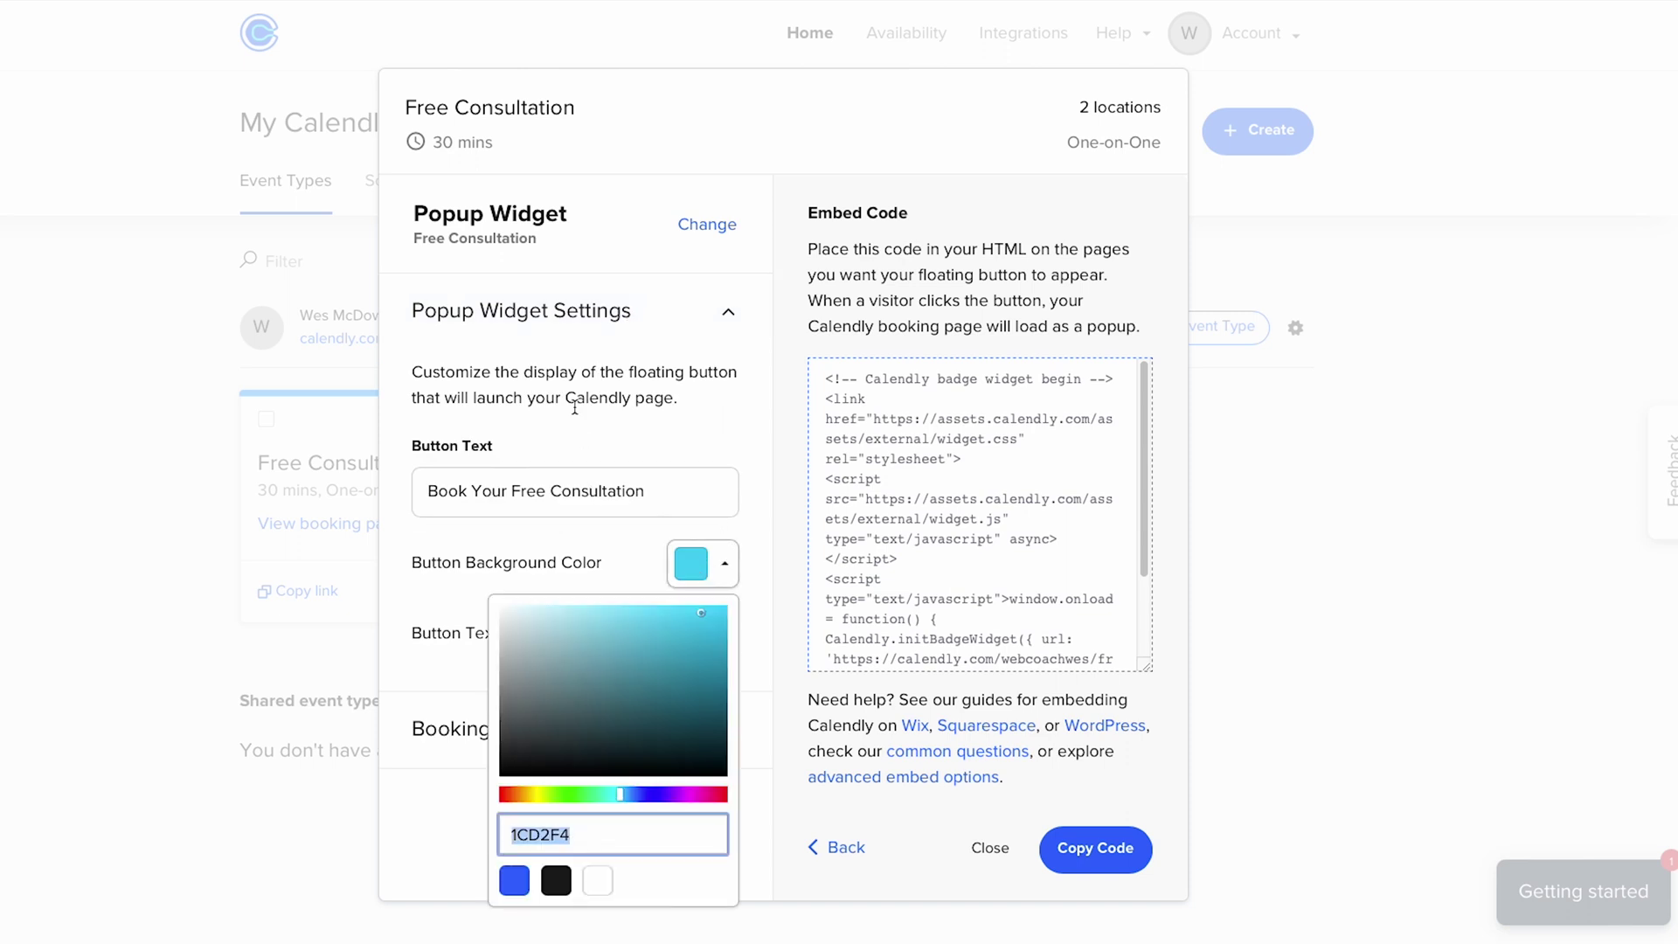
- Set the booking page button and link colour to 1CD2F4, then copy the embed code
{"action": "left_click", "coordinate": [612, 311]}
{"action": "left_click", "coordinate": [693, 786]}
{"action": "scroll", "coordinate": [686, 795], "scroll_direction": "down", "scroll_amount": 2}
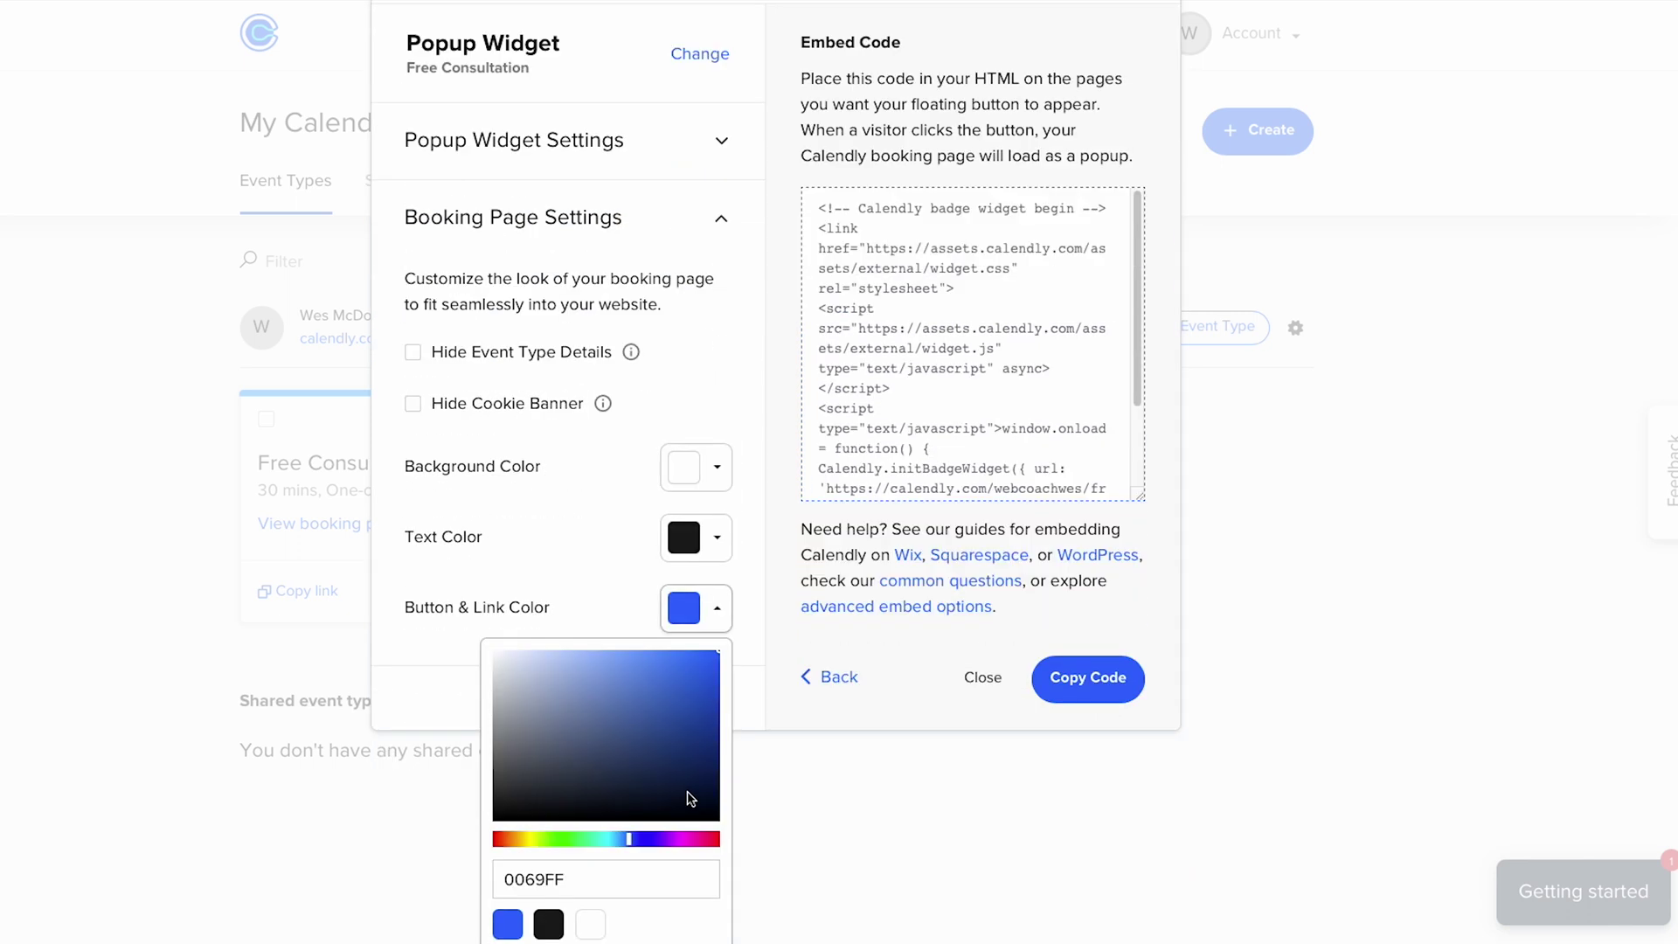
{"action": "double_click", "coordinate": [533, 879]}
{"action": "key", "text": "ctrl+v"}
{"action": "left_click", "coordinate": [595, 607]}
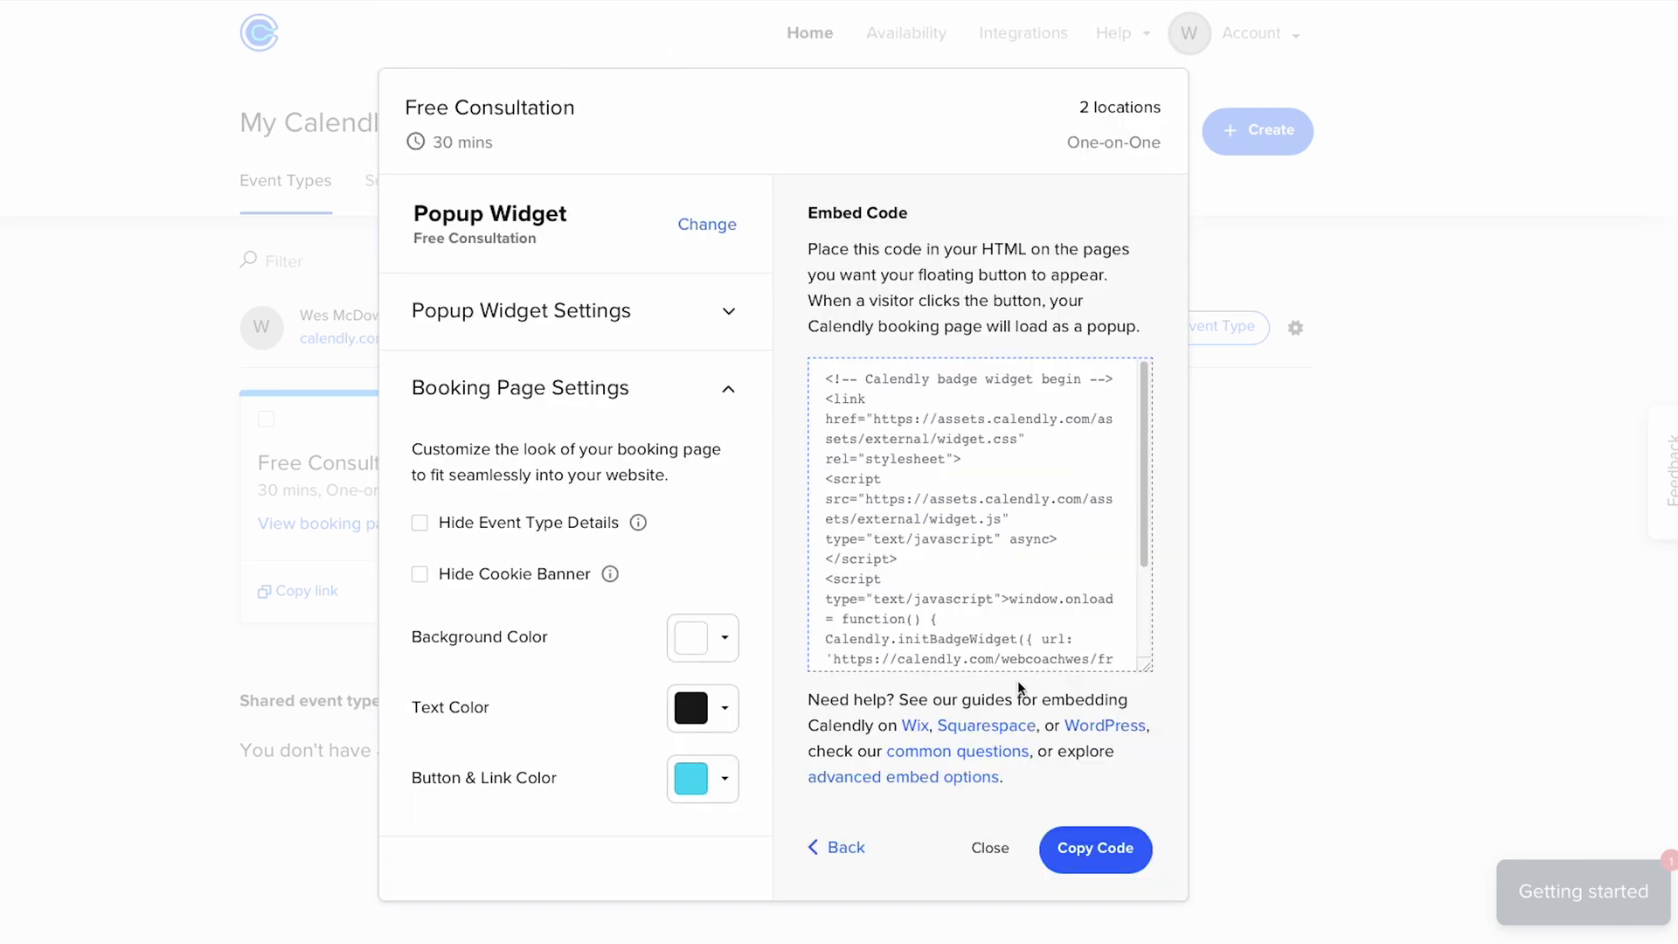
{"action": "left_click", "coordinate": [1090, 855]}
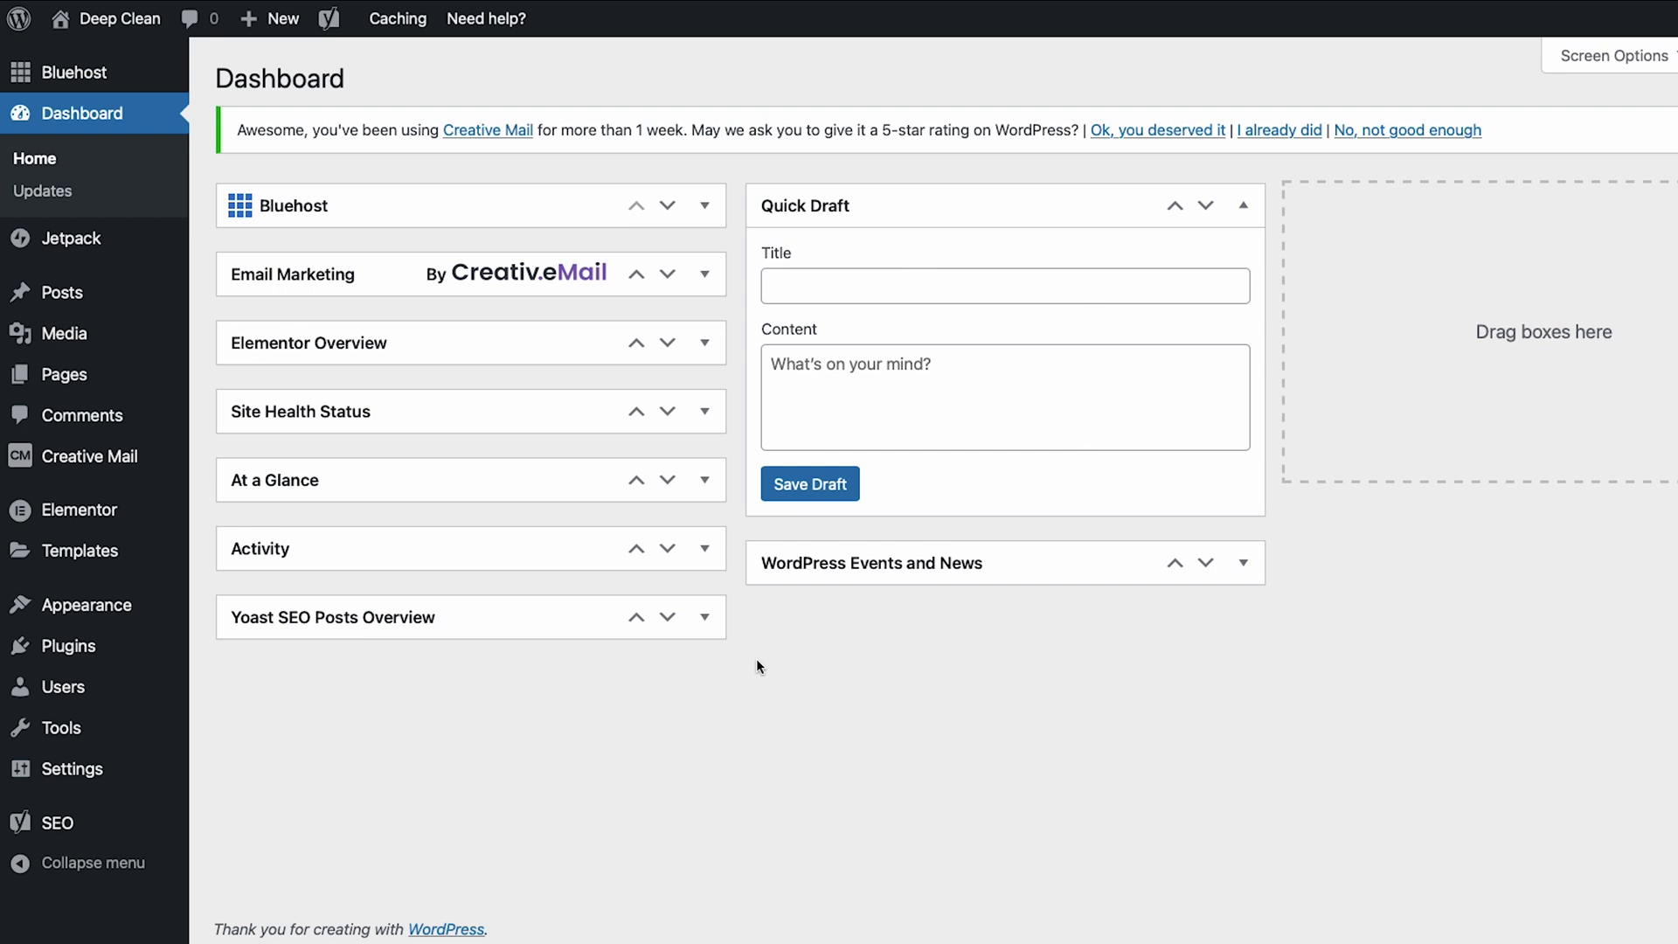
- Install and activate the 'header footer code manager' plugin from Add New Plugins
{"action": "mouse_move", "coordinate": [68, 645]}
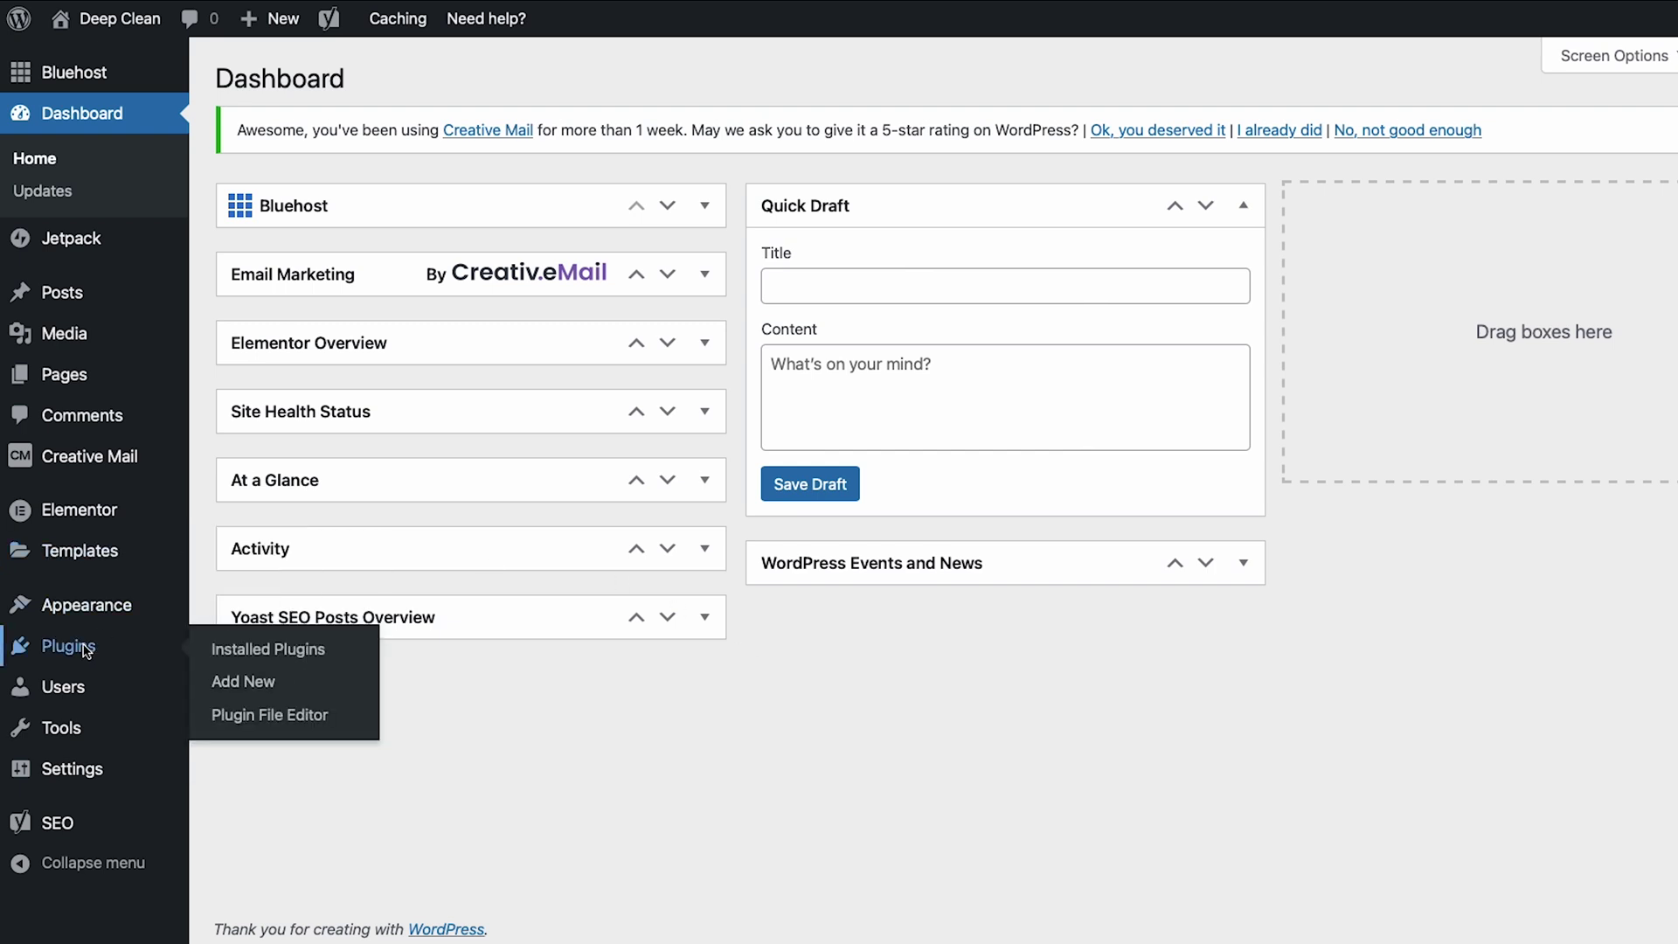
{"action": "left_click", "coordinate": [245, 681]}
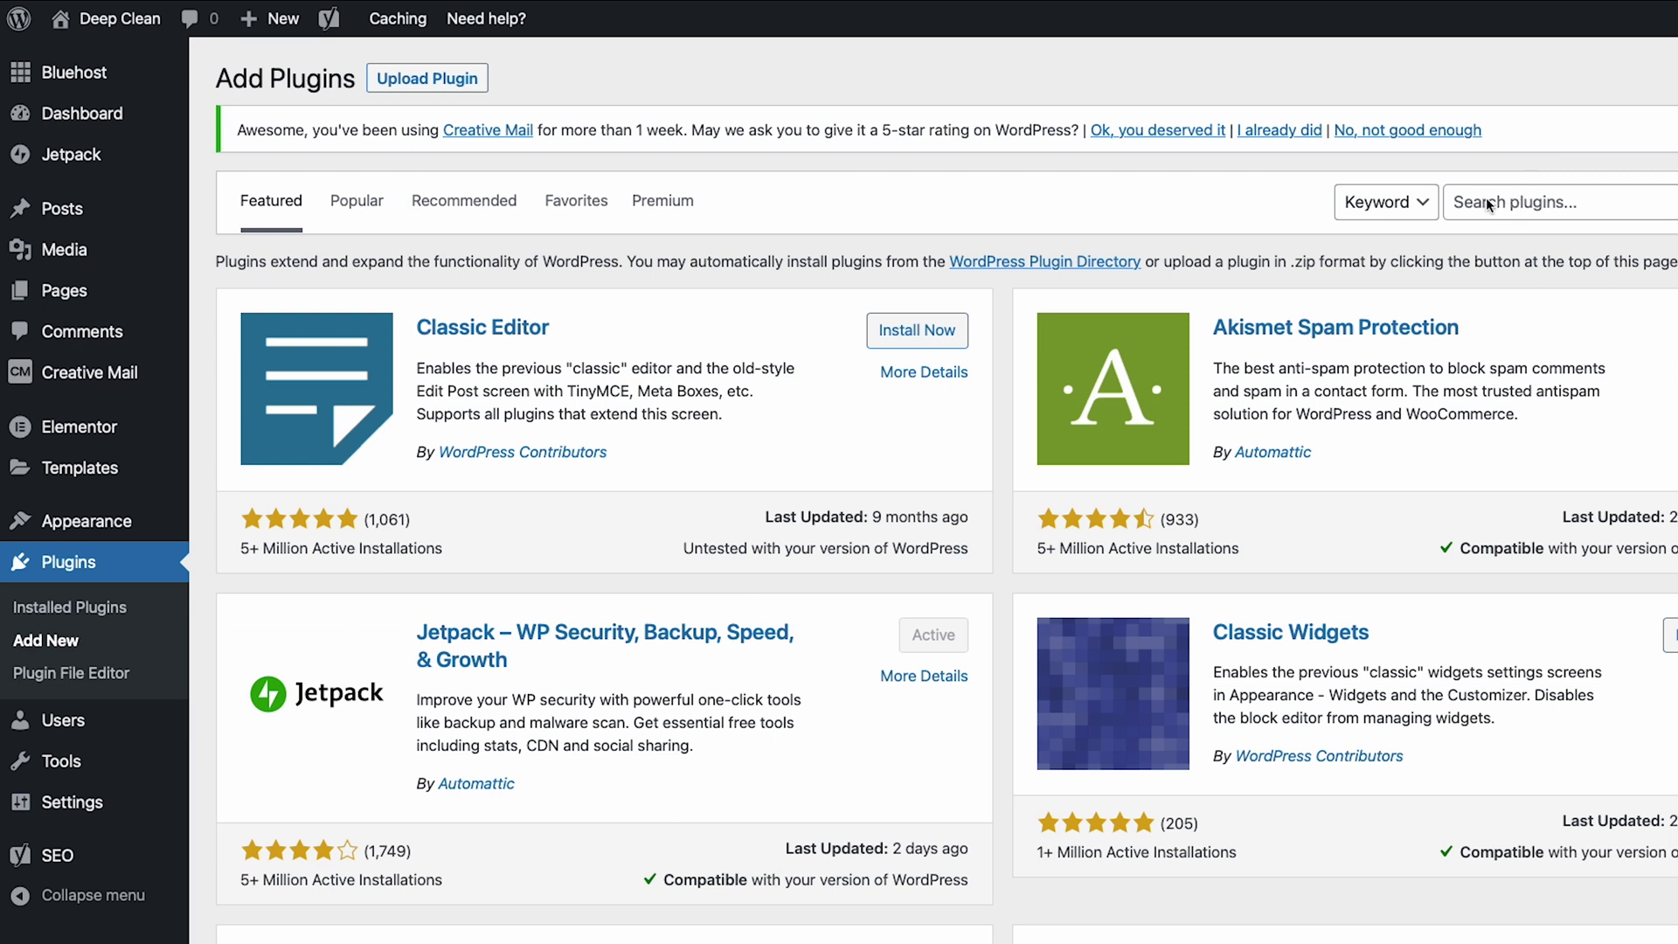
{"action": "left_click", "coordinate": [1486, 201]}
{"action": "type", "text": "header footer cod"}
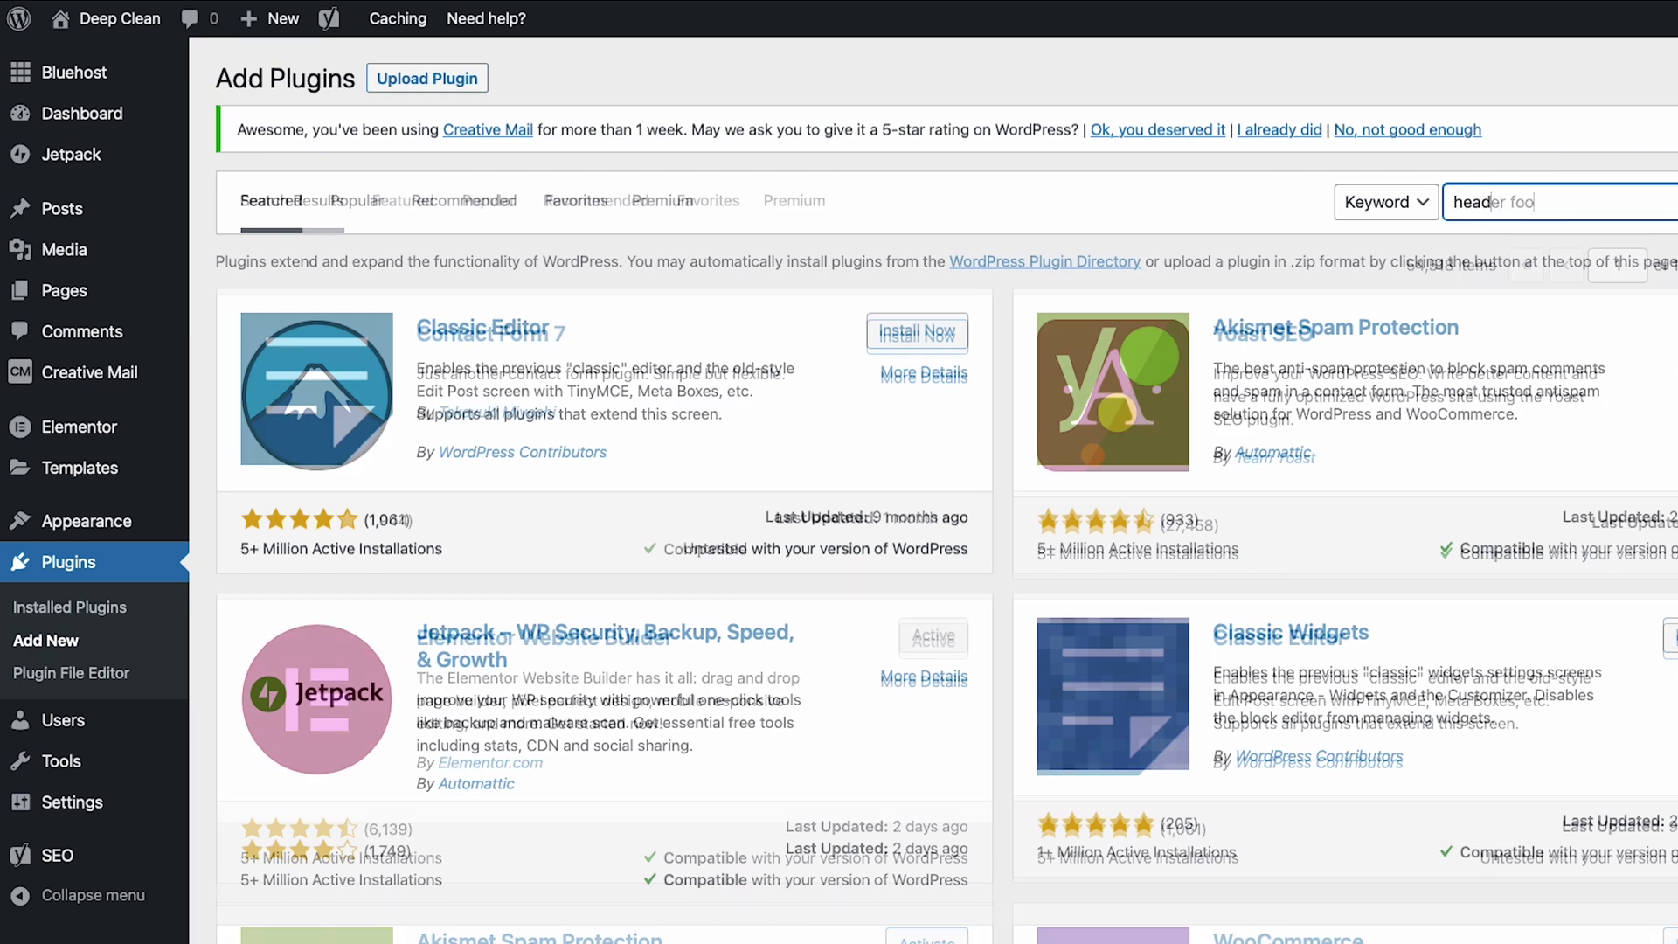
{"action": "type", "text": "e manager"}
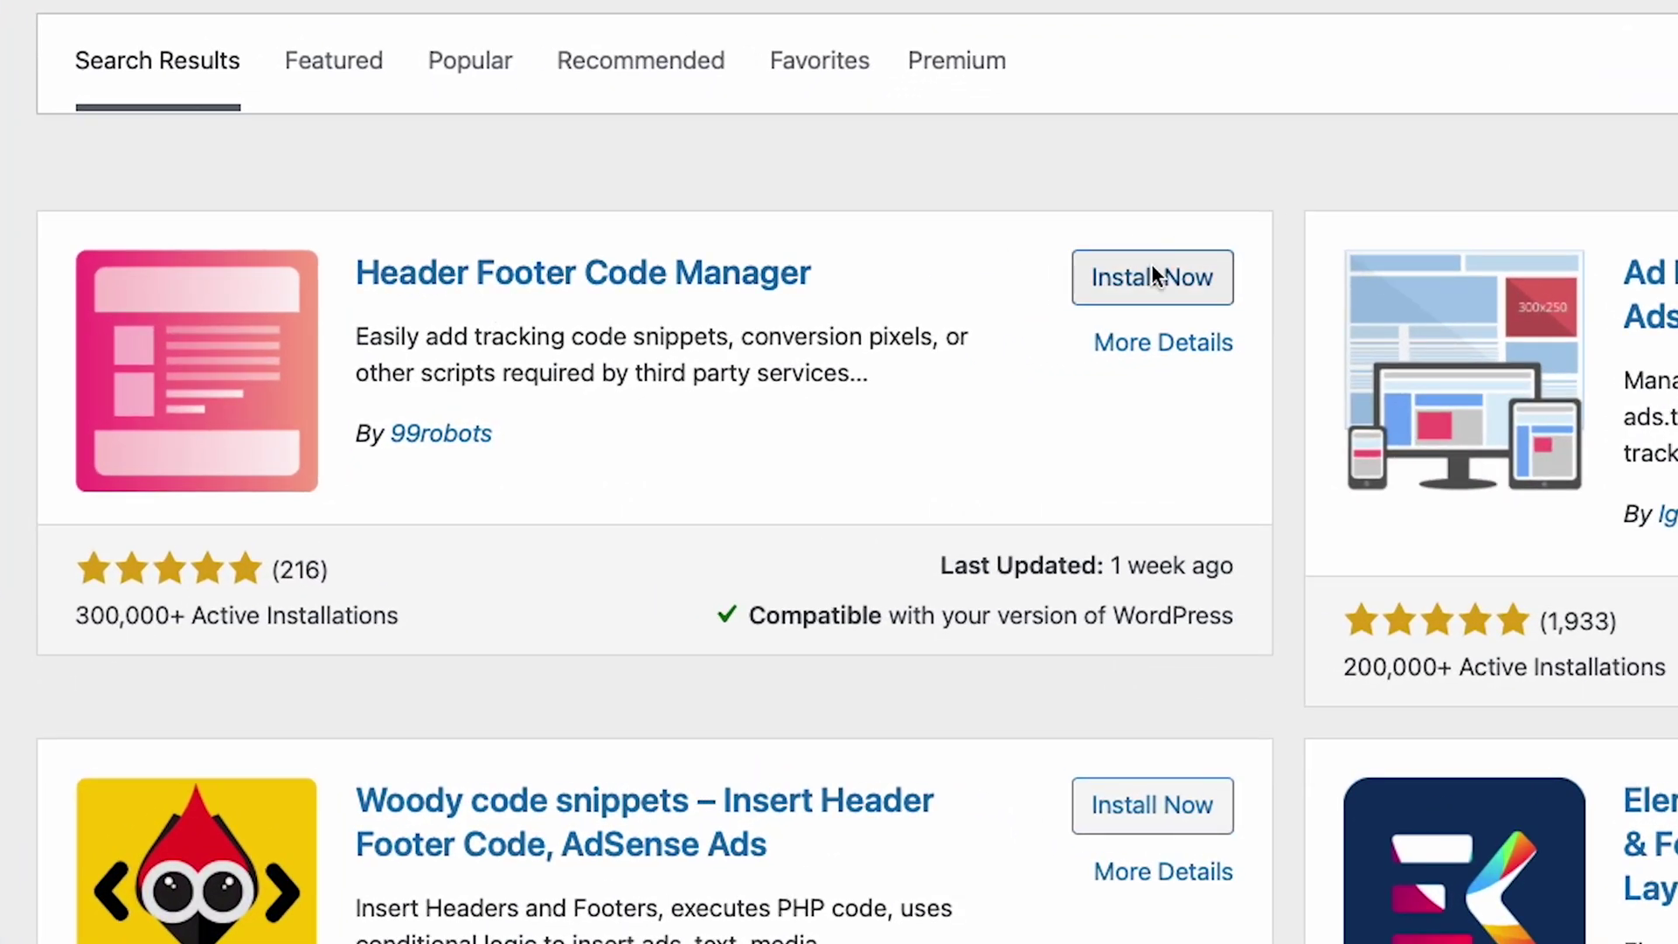
{"action": "left_click", "coordinate": [926, 336]}
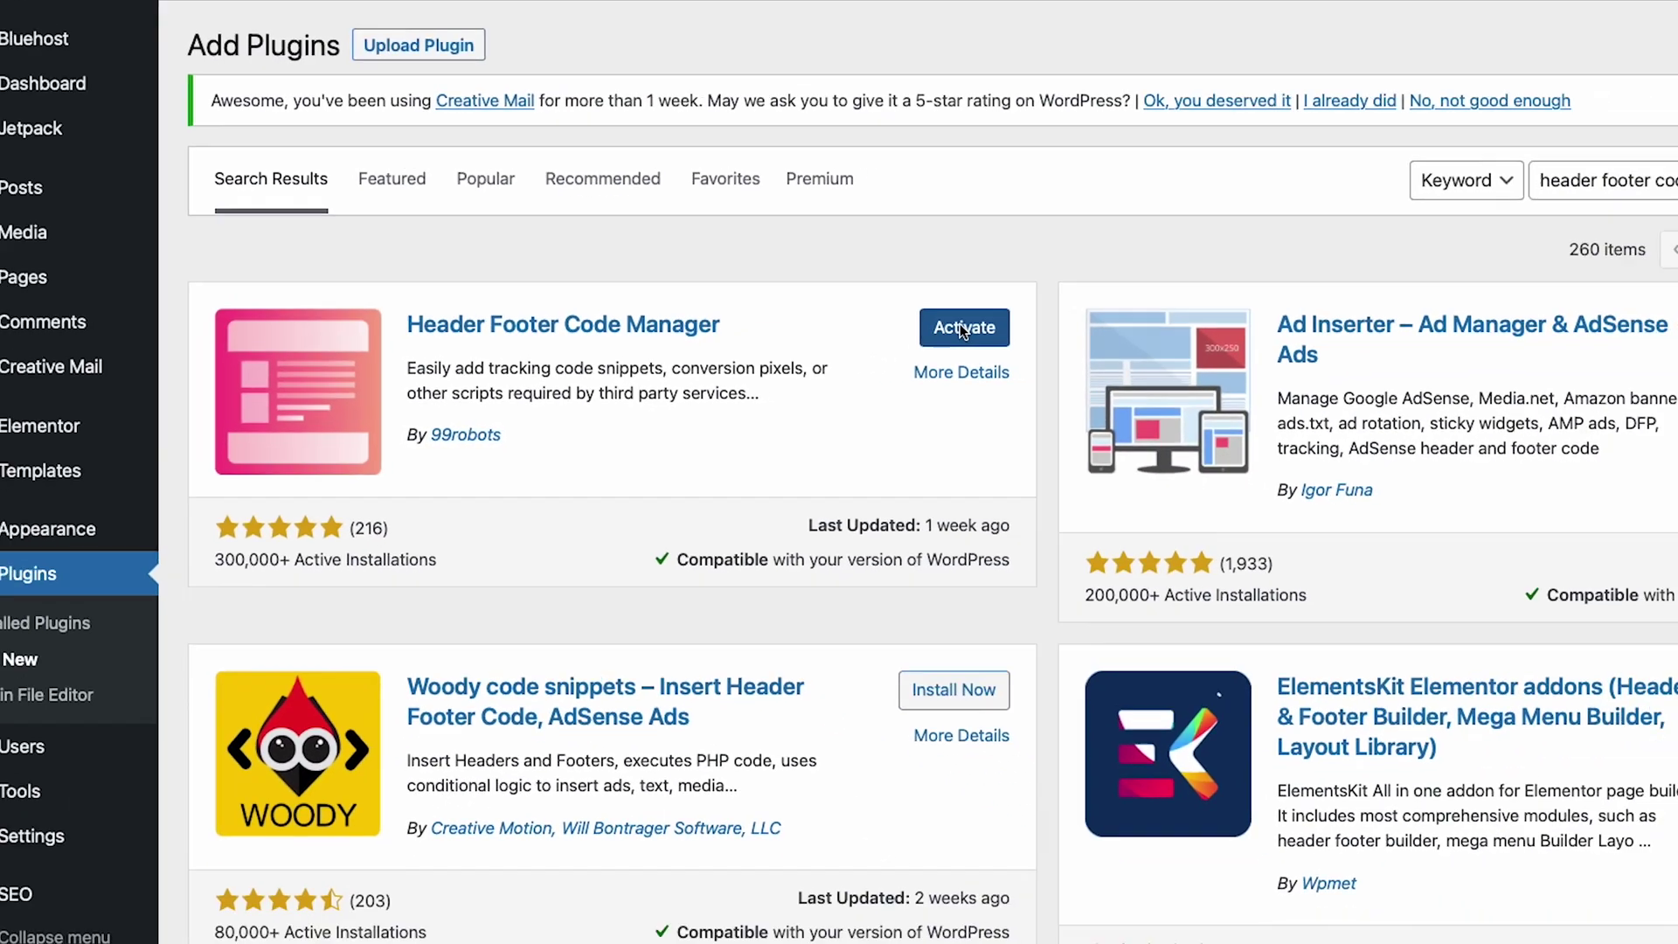
{"action": "left_click", "coordinate": [960, 325]}
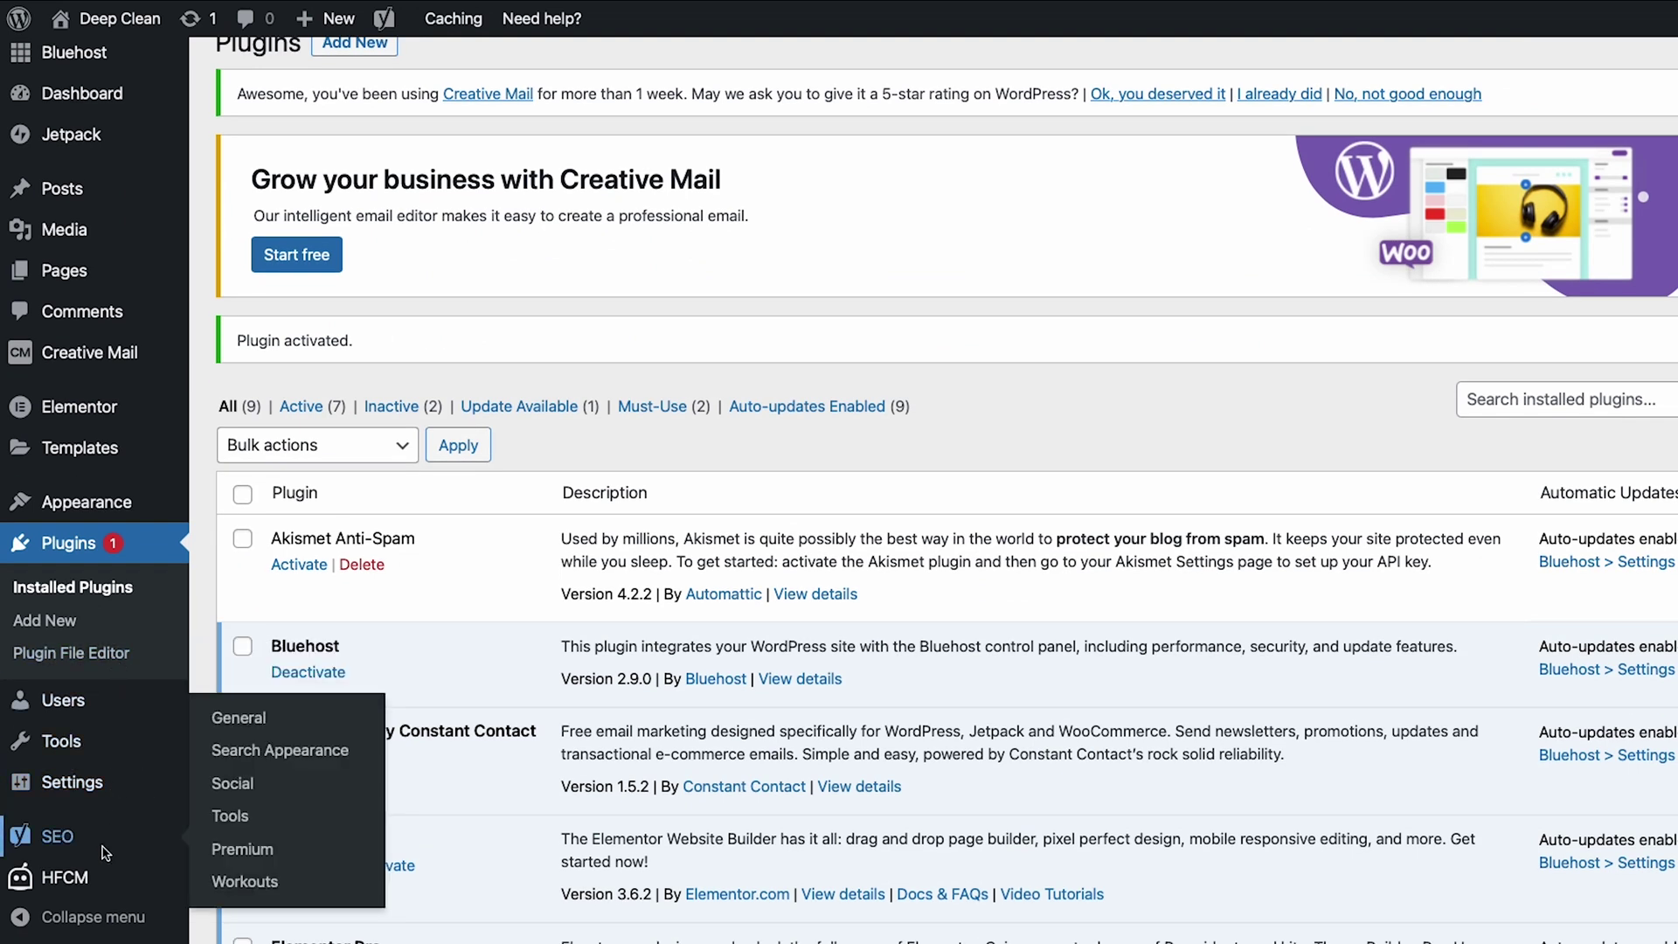
- Start a new snippet in Header Footer Code Manager
{"action": "mouse_move", "coordinate": [53, 881]}
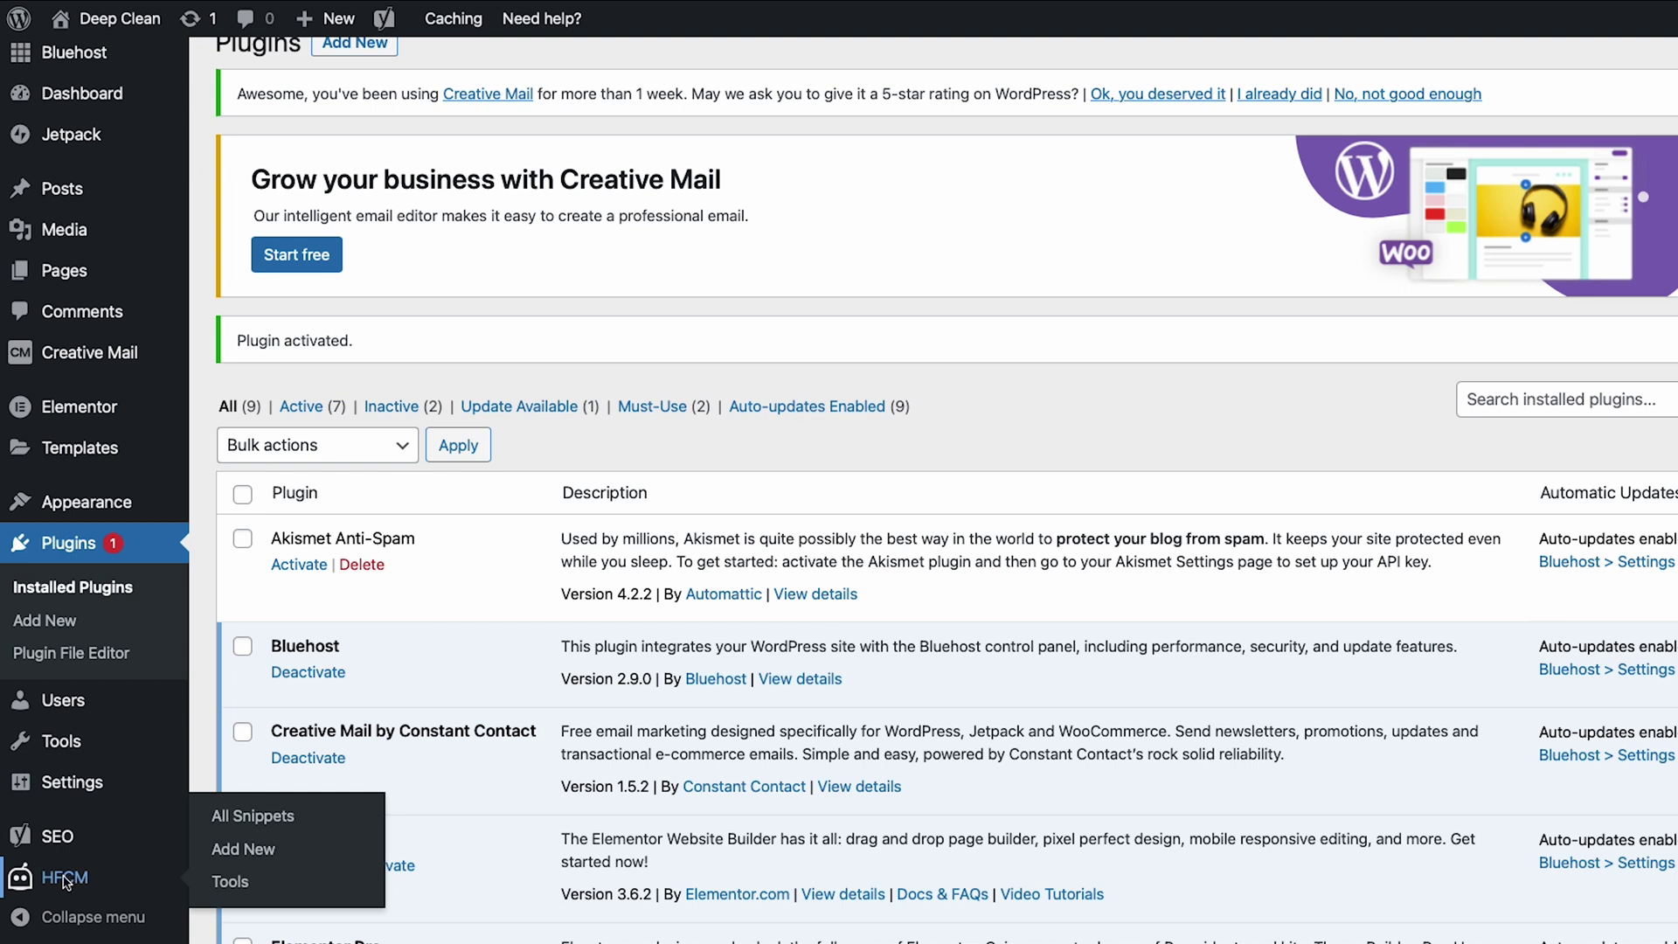
{"action": "left_click", "coordinate": [64, 878]}
{"action": "left_click", "coordinate": [418, 77]}
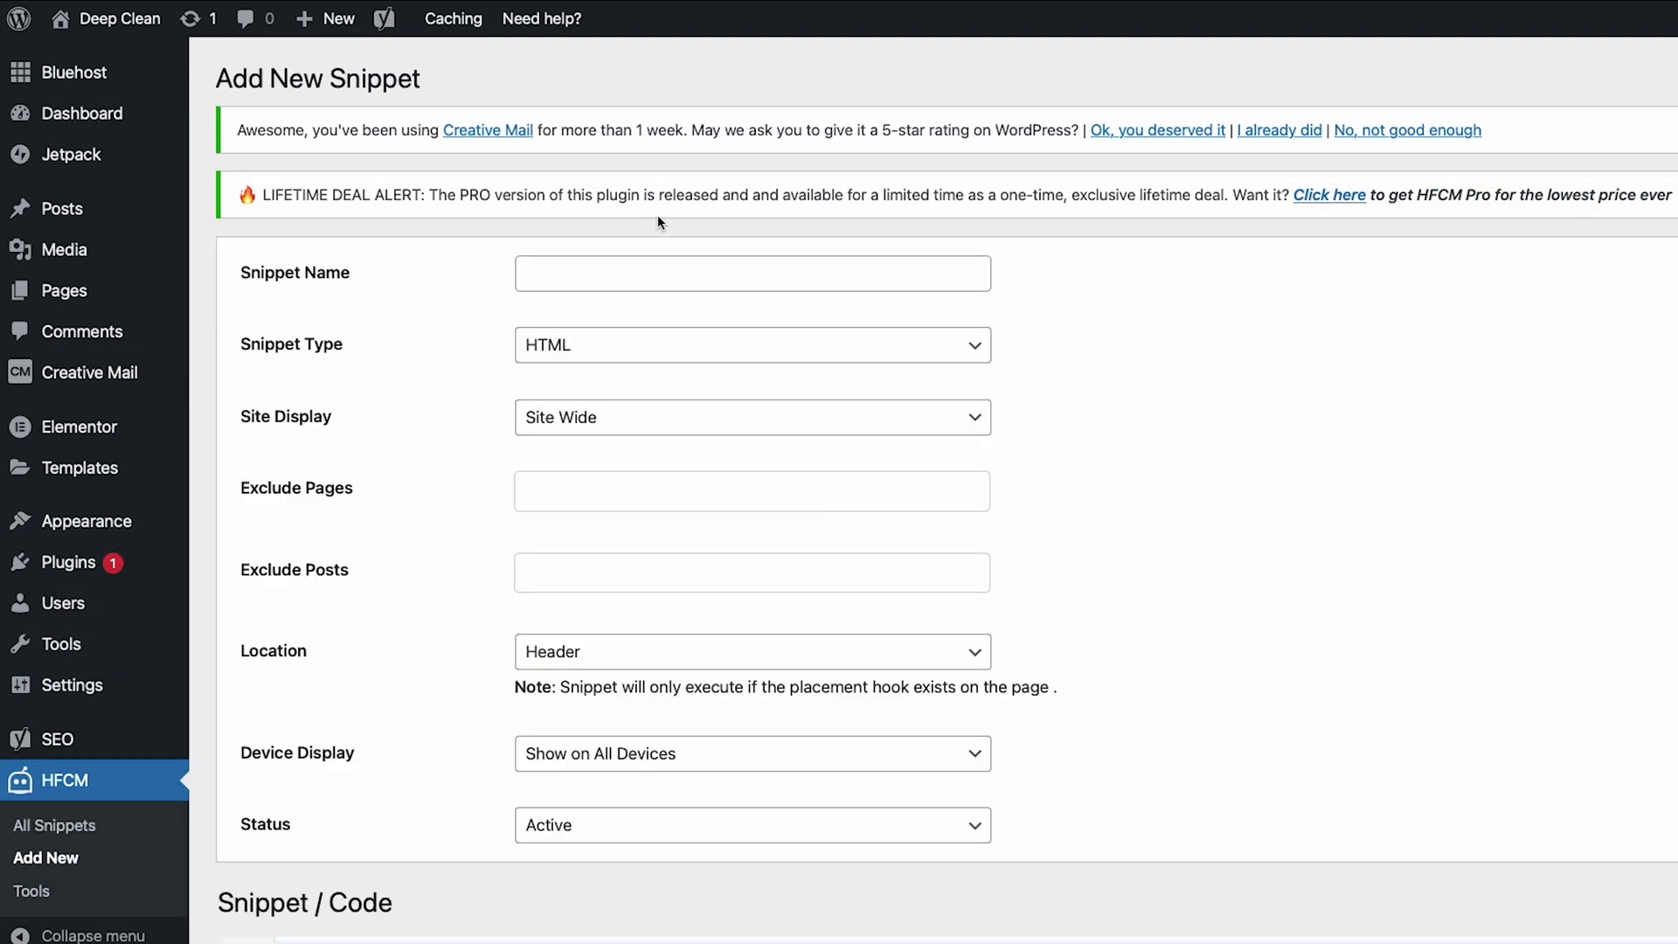
- Name the new snippet 'Calendly Schedule Button'
{"action": "left_click", "coordinate": [555, 275]}
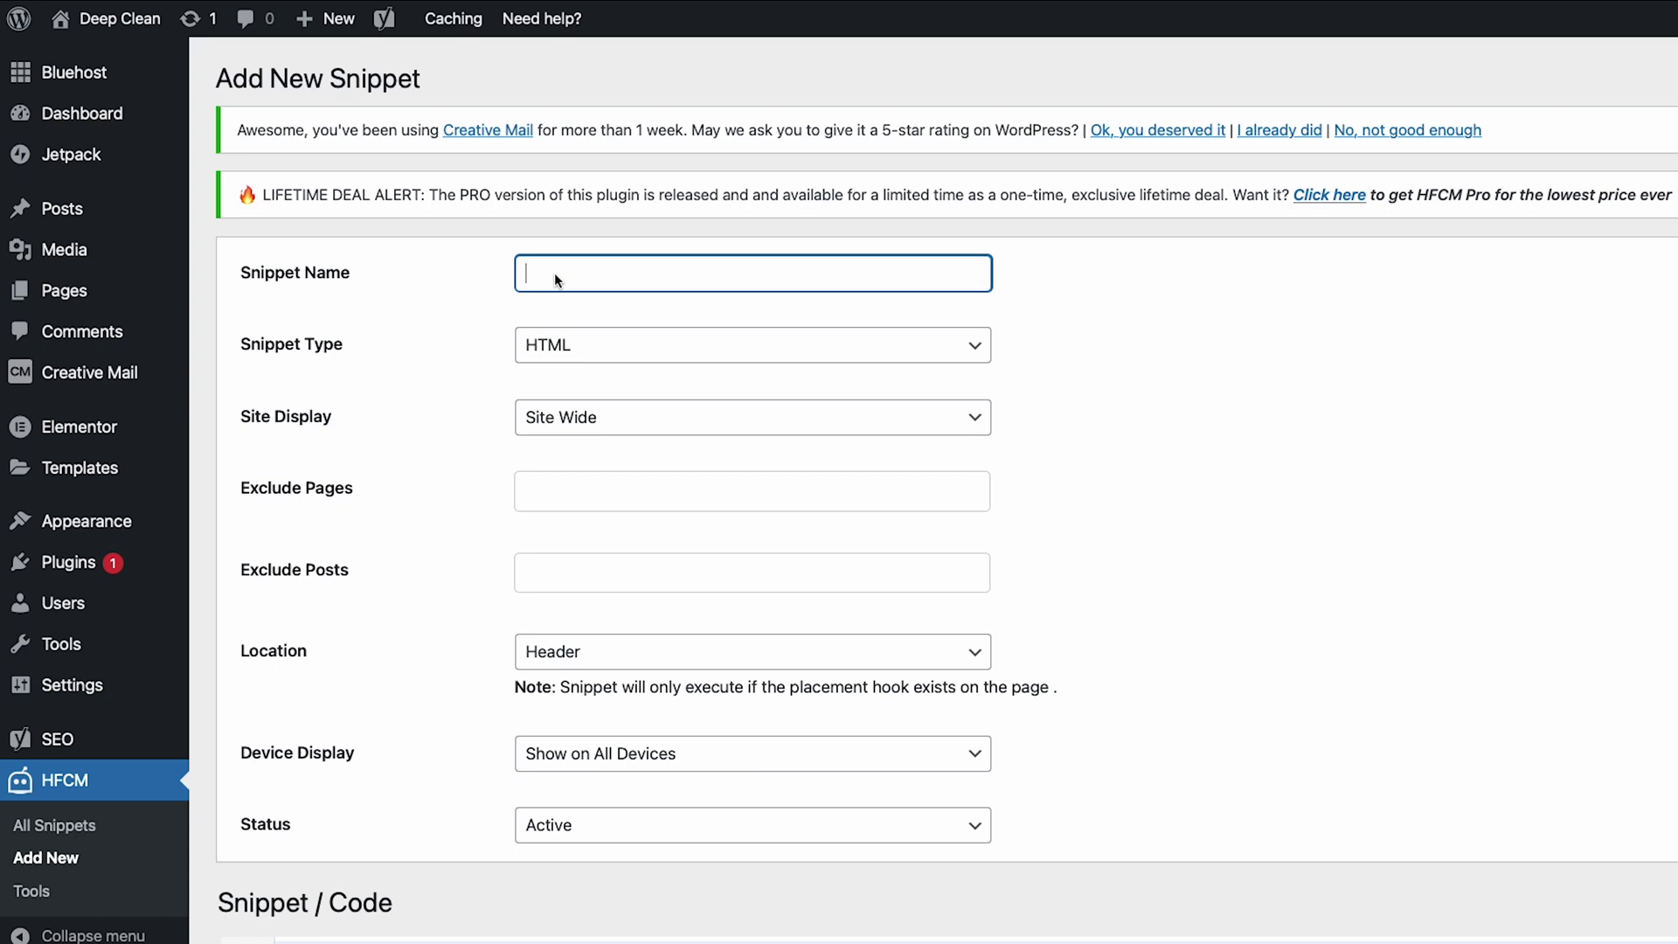
{"action": "type", "text": "Calendly Schedule Button"}
{"action": "scroll", "coordinate": [551, 496], "scroll_direction": "down", "scroll_amount": 1}
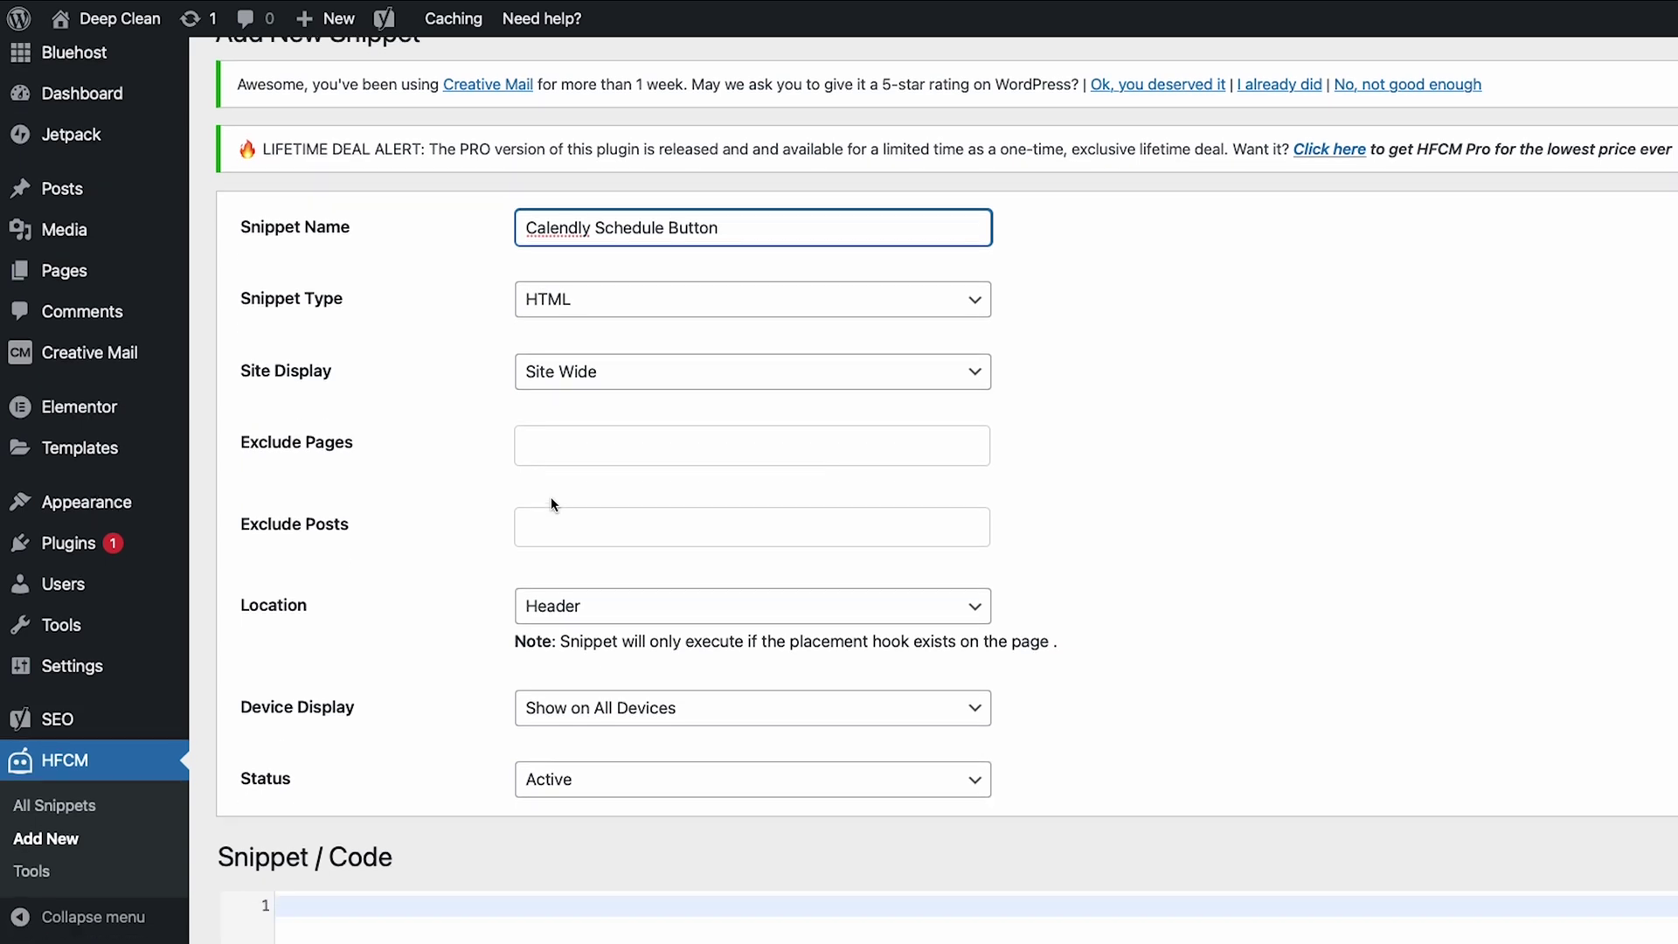
{"action": "scroll", "coordinate": [525, 622], "scroll_direction": "down", "scroll_amount": 7}
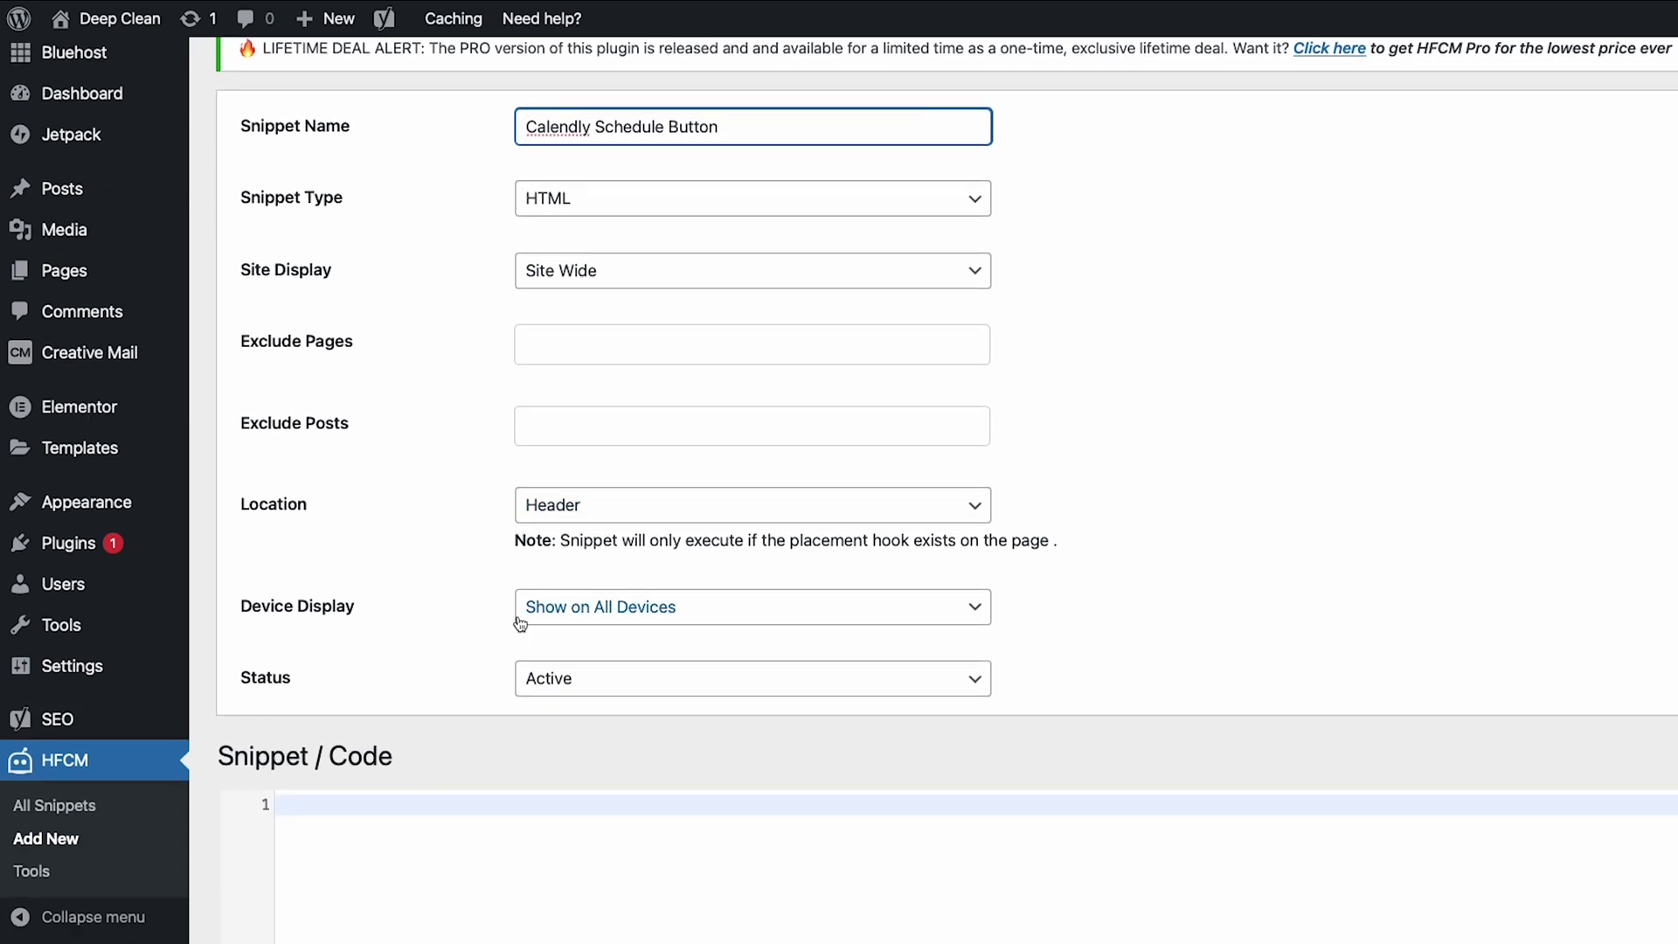
- Paste the recopied Calendly popup embed code into the snippet's code area
{"action": "left_click", "coordinate": [378, 577]}
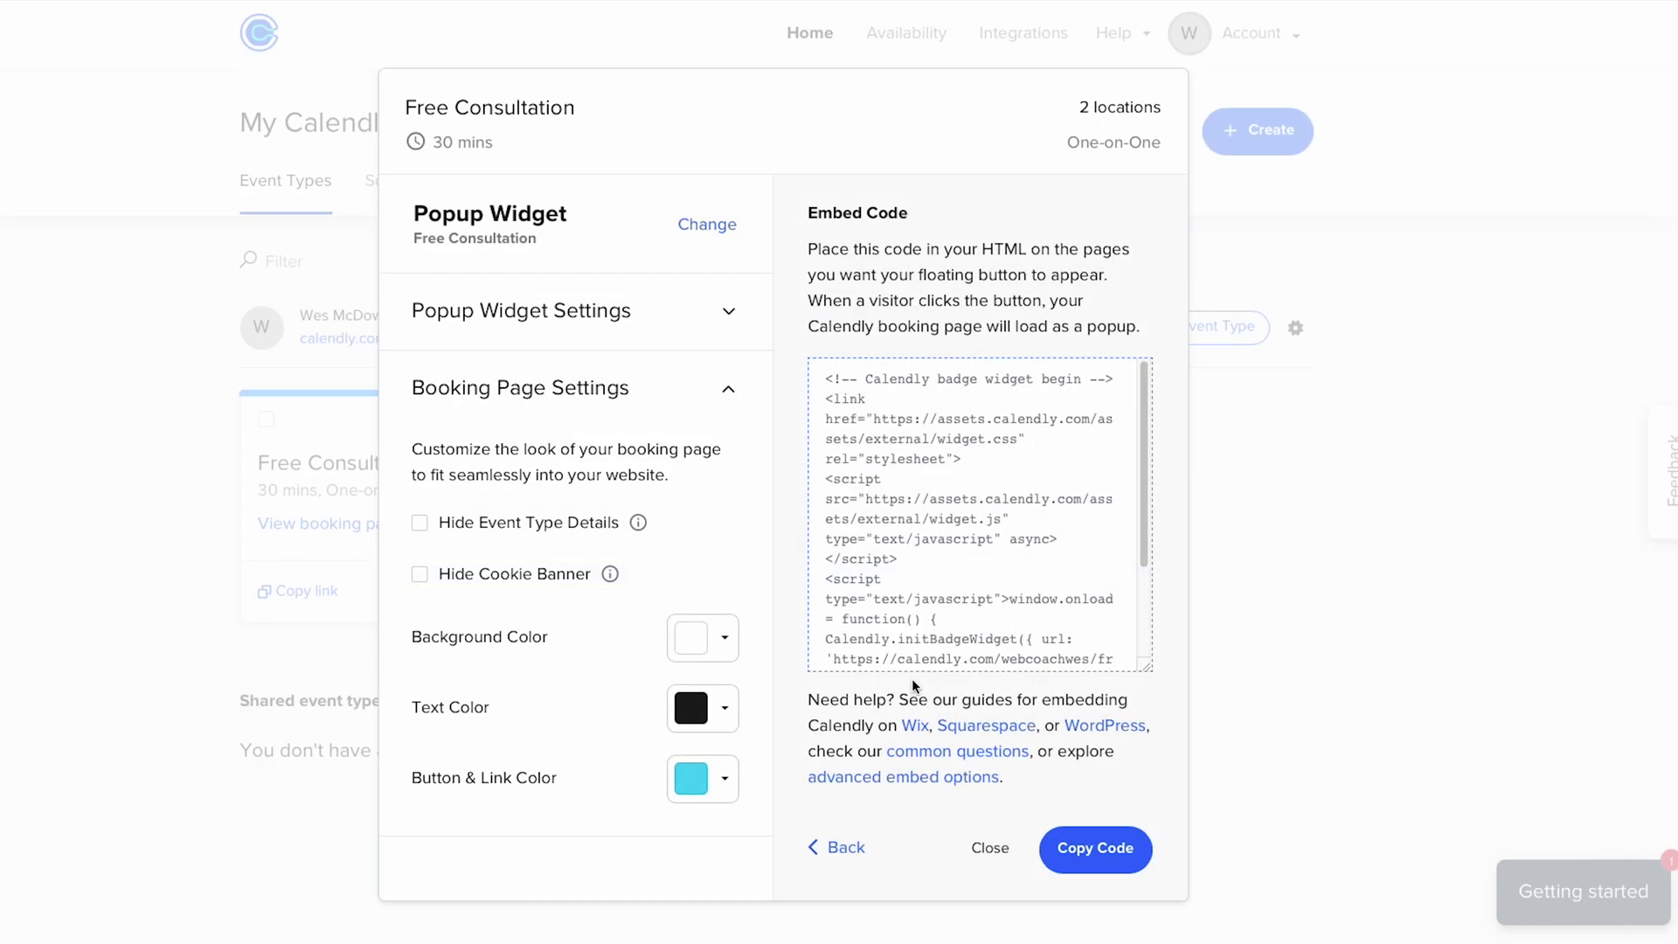
{"action": "left_click", "coordinate": [1083, 852]}
{"action": "right_click", "coordinate": [360, 584]}
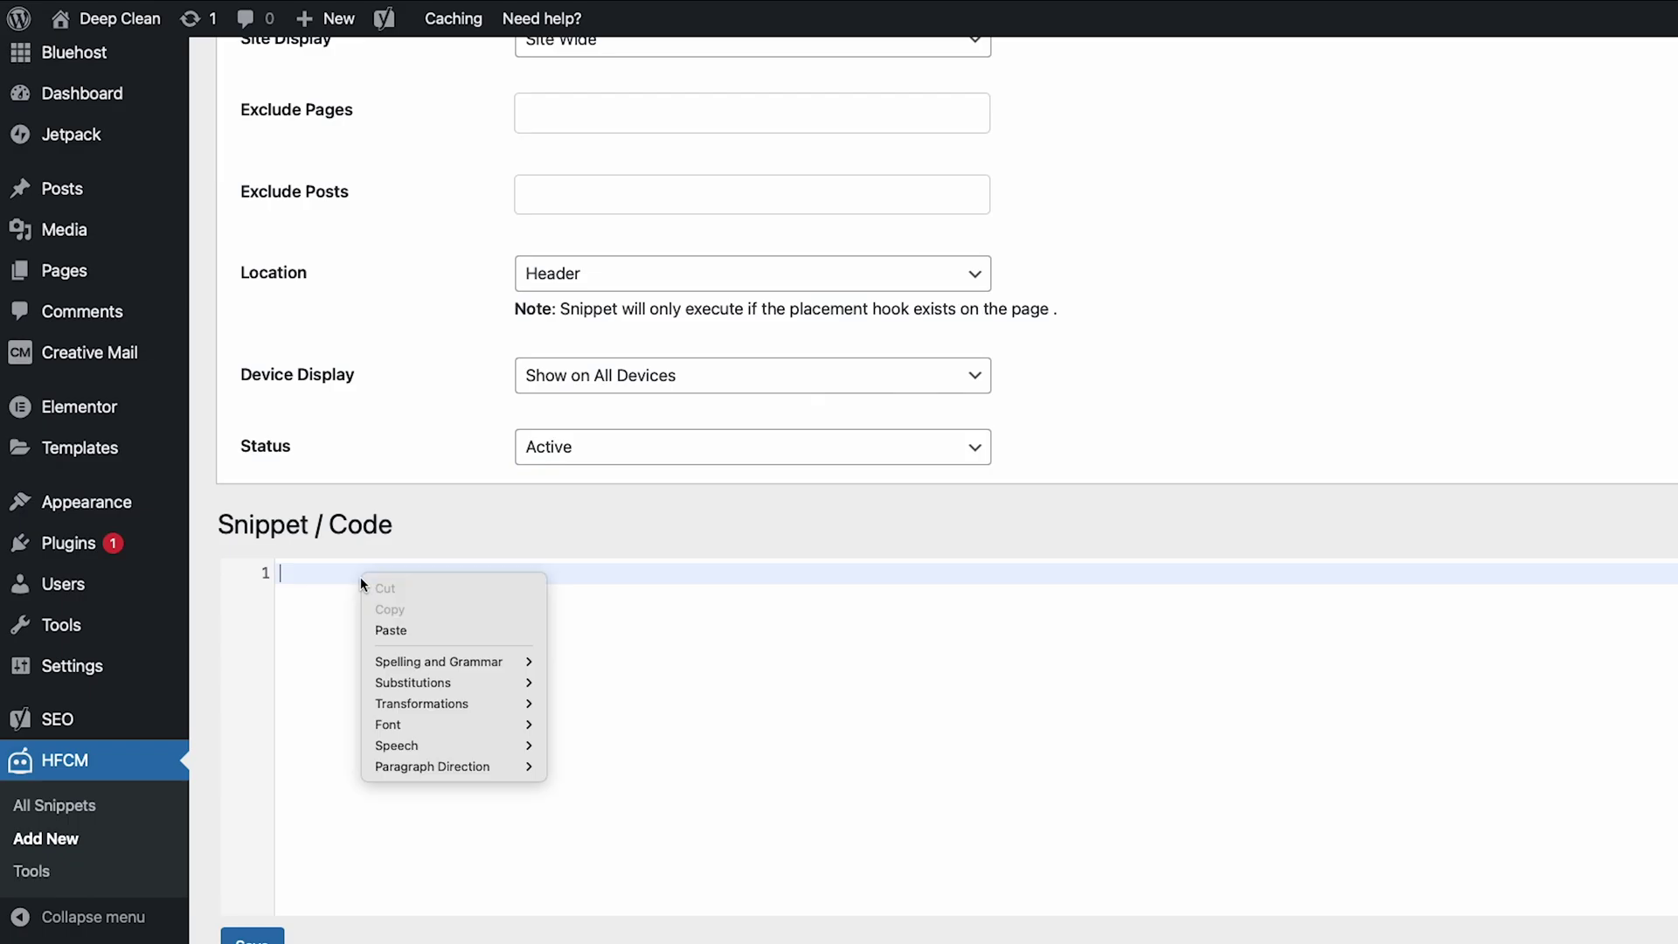
{"action": "left_click", "coordinate": [391, 630]}
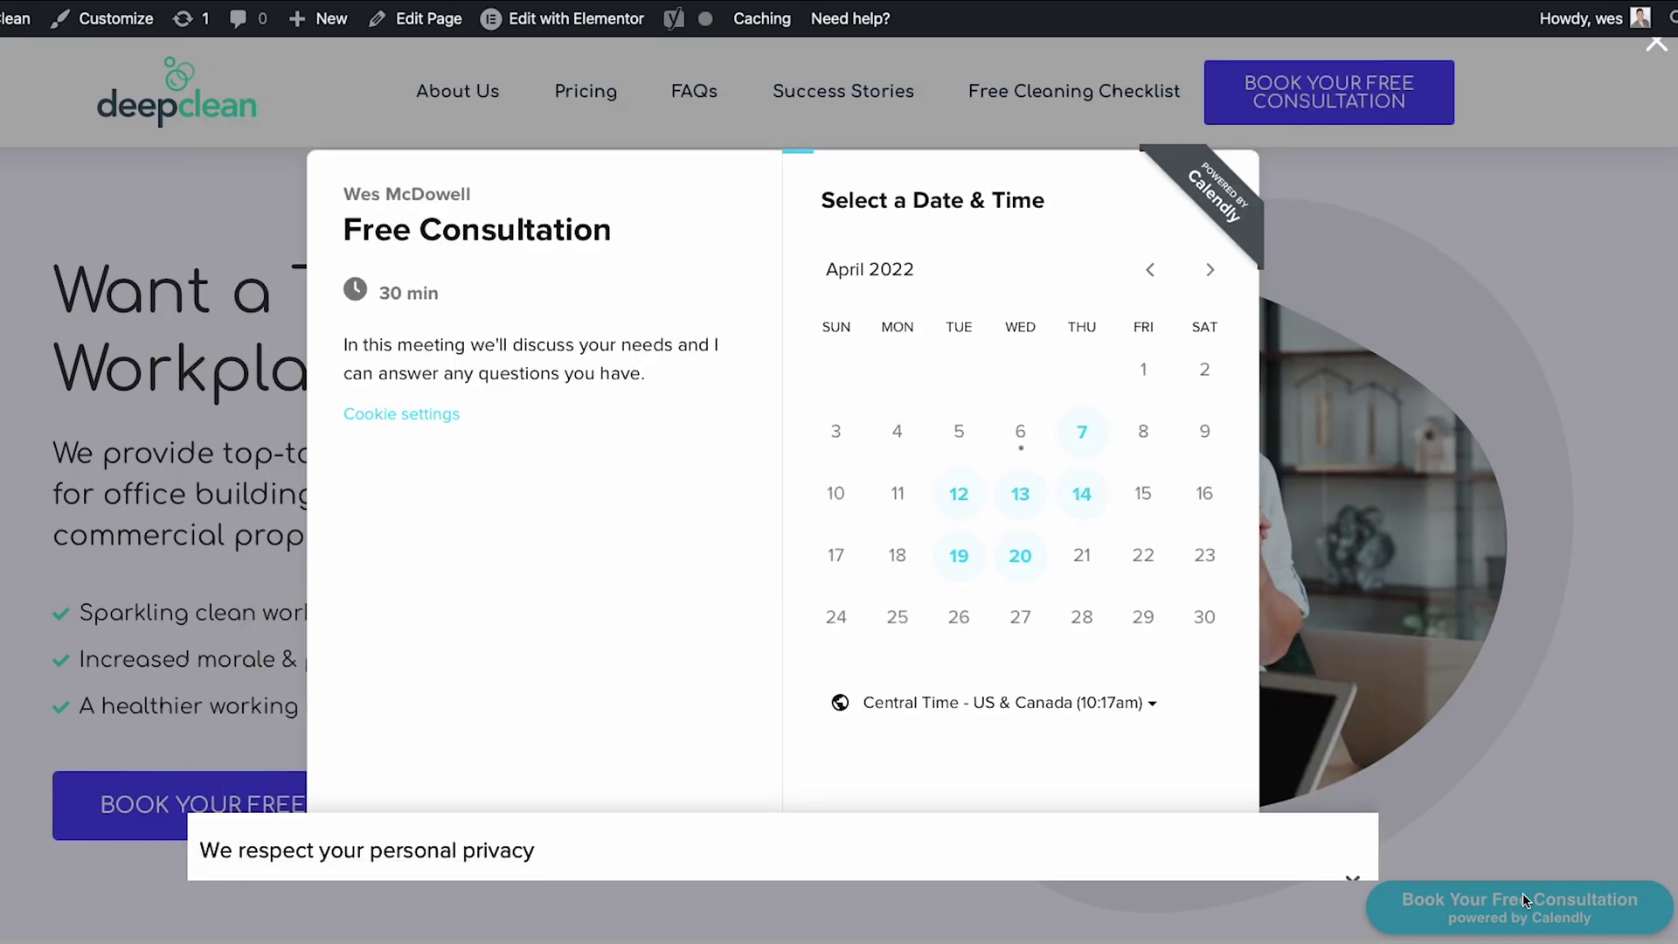
- In the live booking popup, pick April 7 at 11:00am to reach the details form
{"action": "left_click", "coordinate": [1083, 428]}
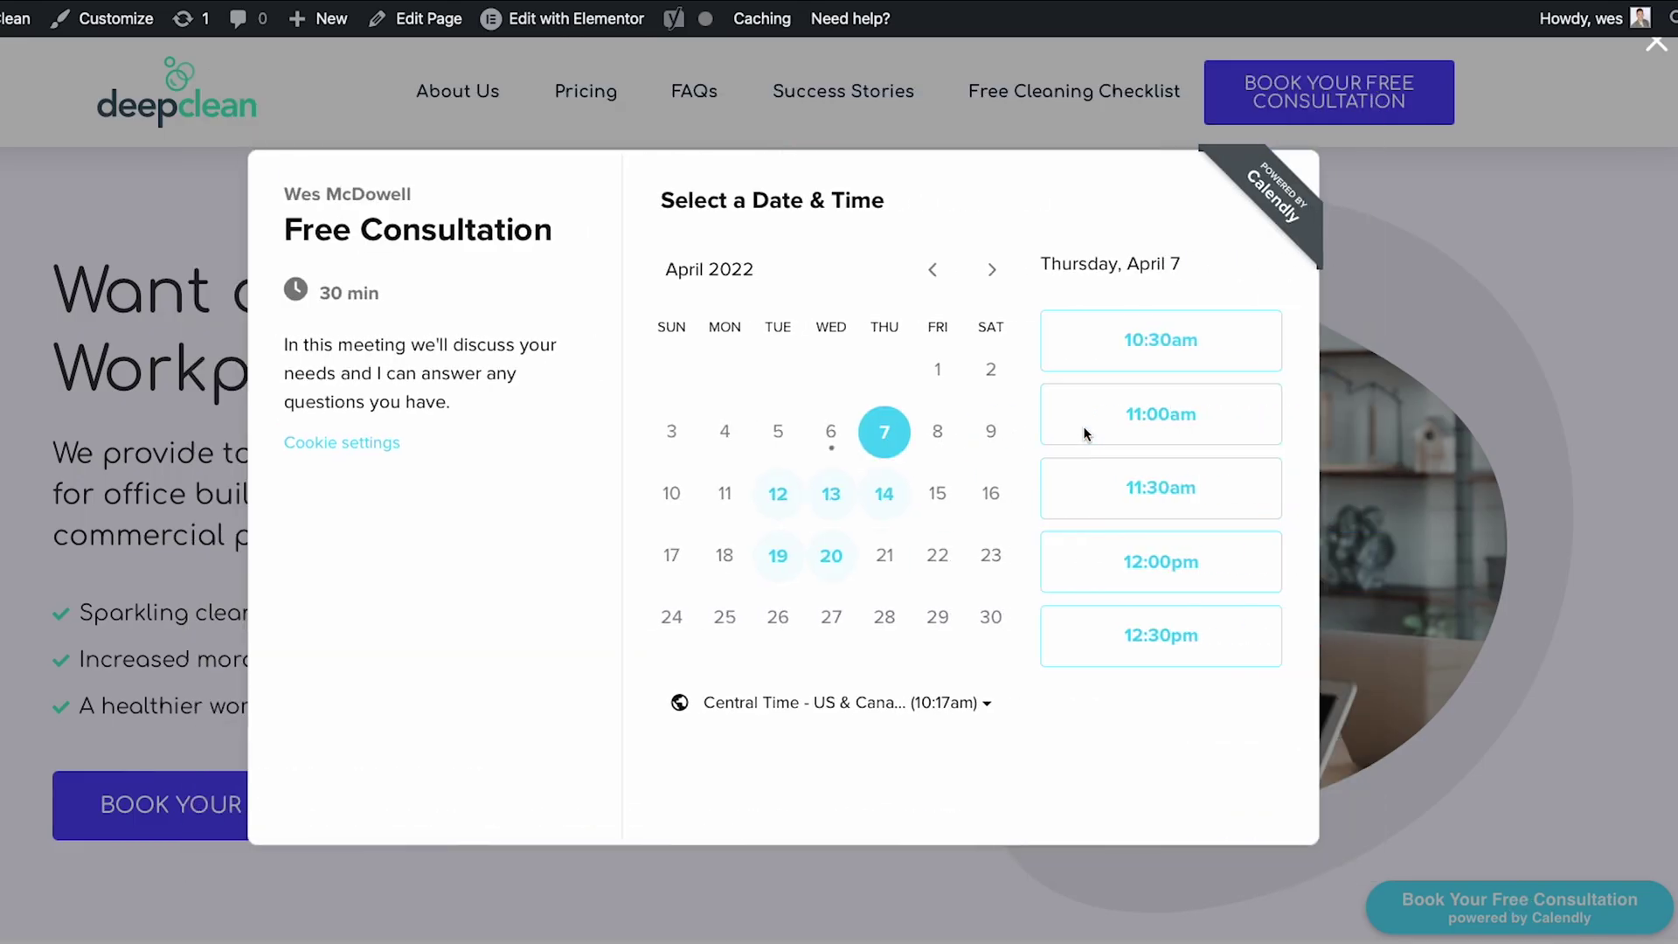
{"action": "left_click", "coordinate": [1103, 415]}
{"action": "scroll", "coordinate": [922, 345], "scroll_direction": "down", "scroll_amount": 5}
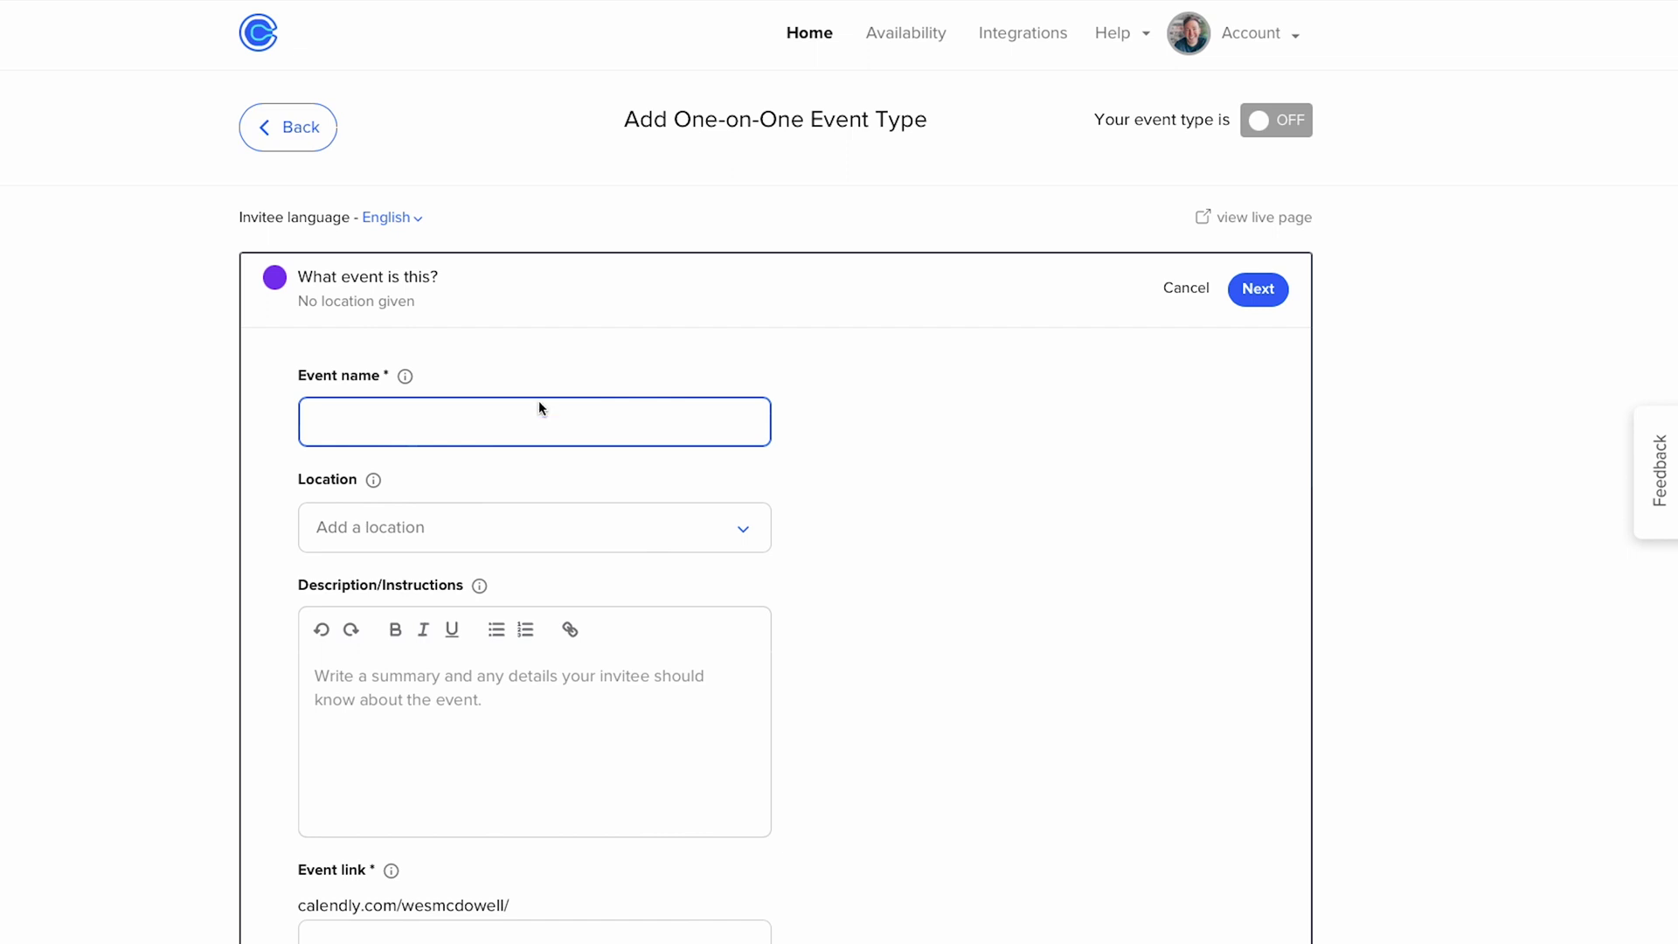
- Name the new event 'Paid Coaching Call' with Zoom as its location
{"action": "type", "text": "Paid Coaching Call"}
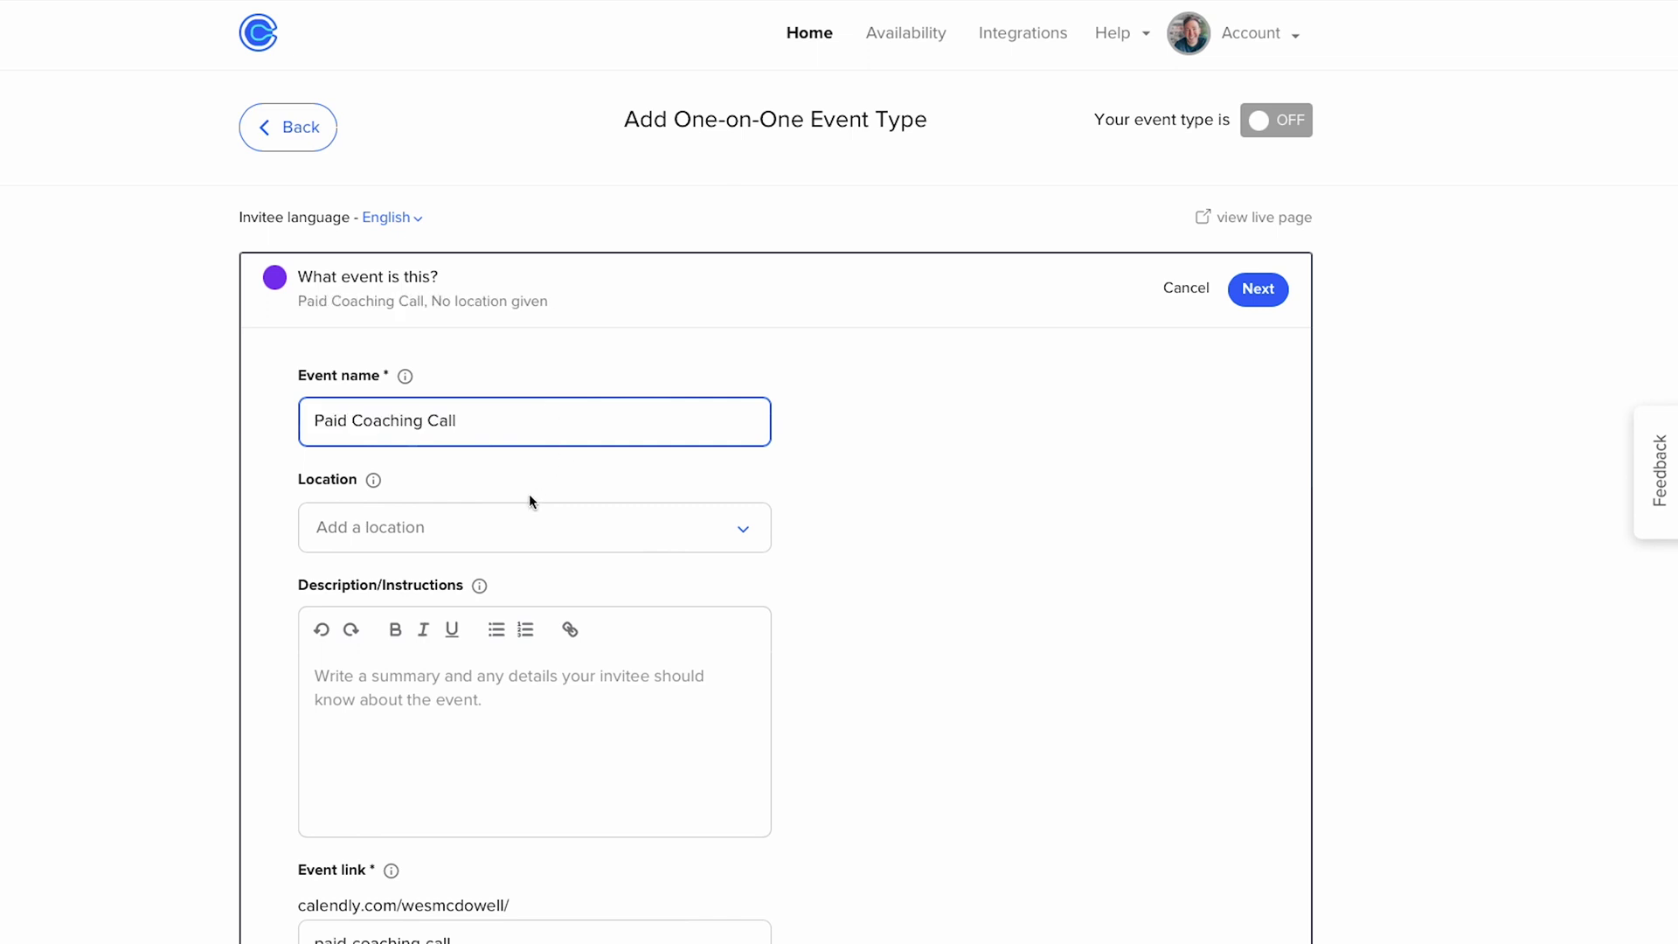
{"action": "scroll", "coordinate": [505, 526], "scroll_direction": "down", "scroll_amount": 2}
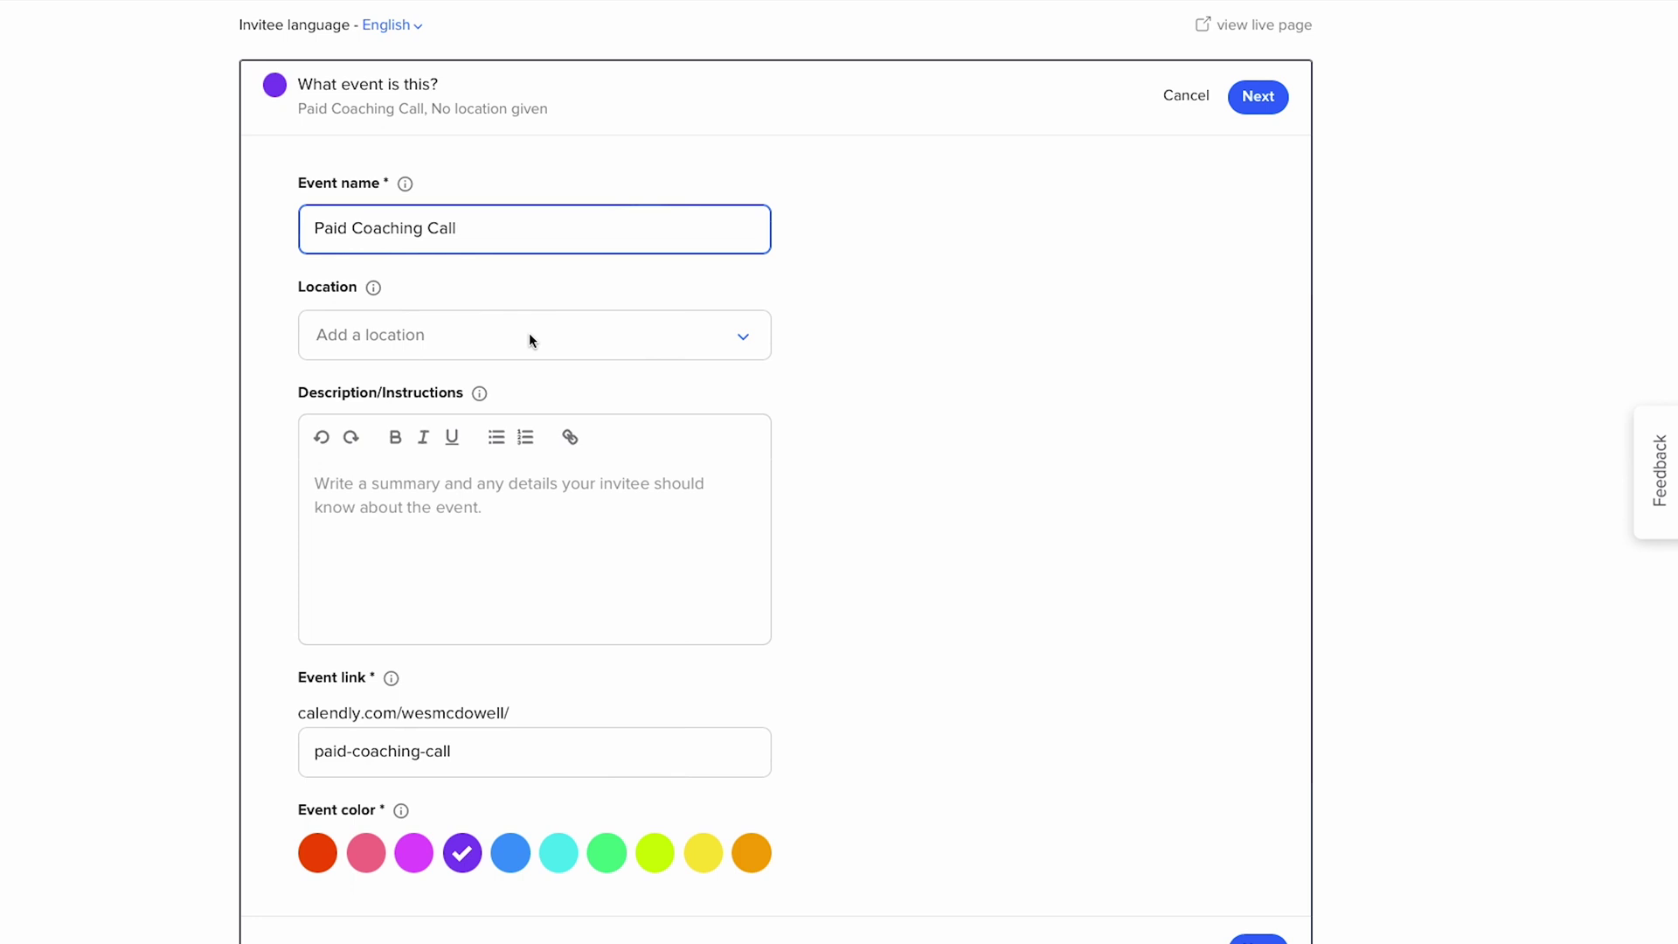
{"action": "left_click", "coordinate": [528, 340]}
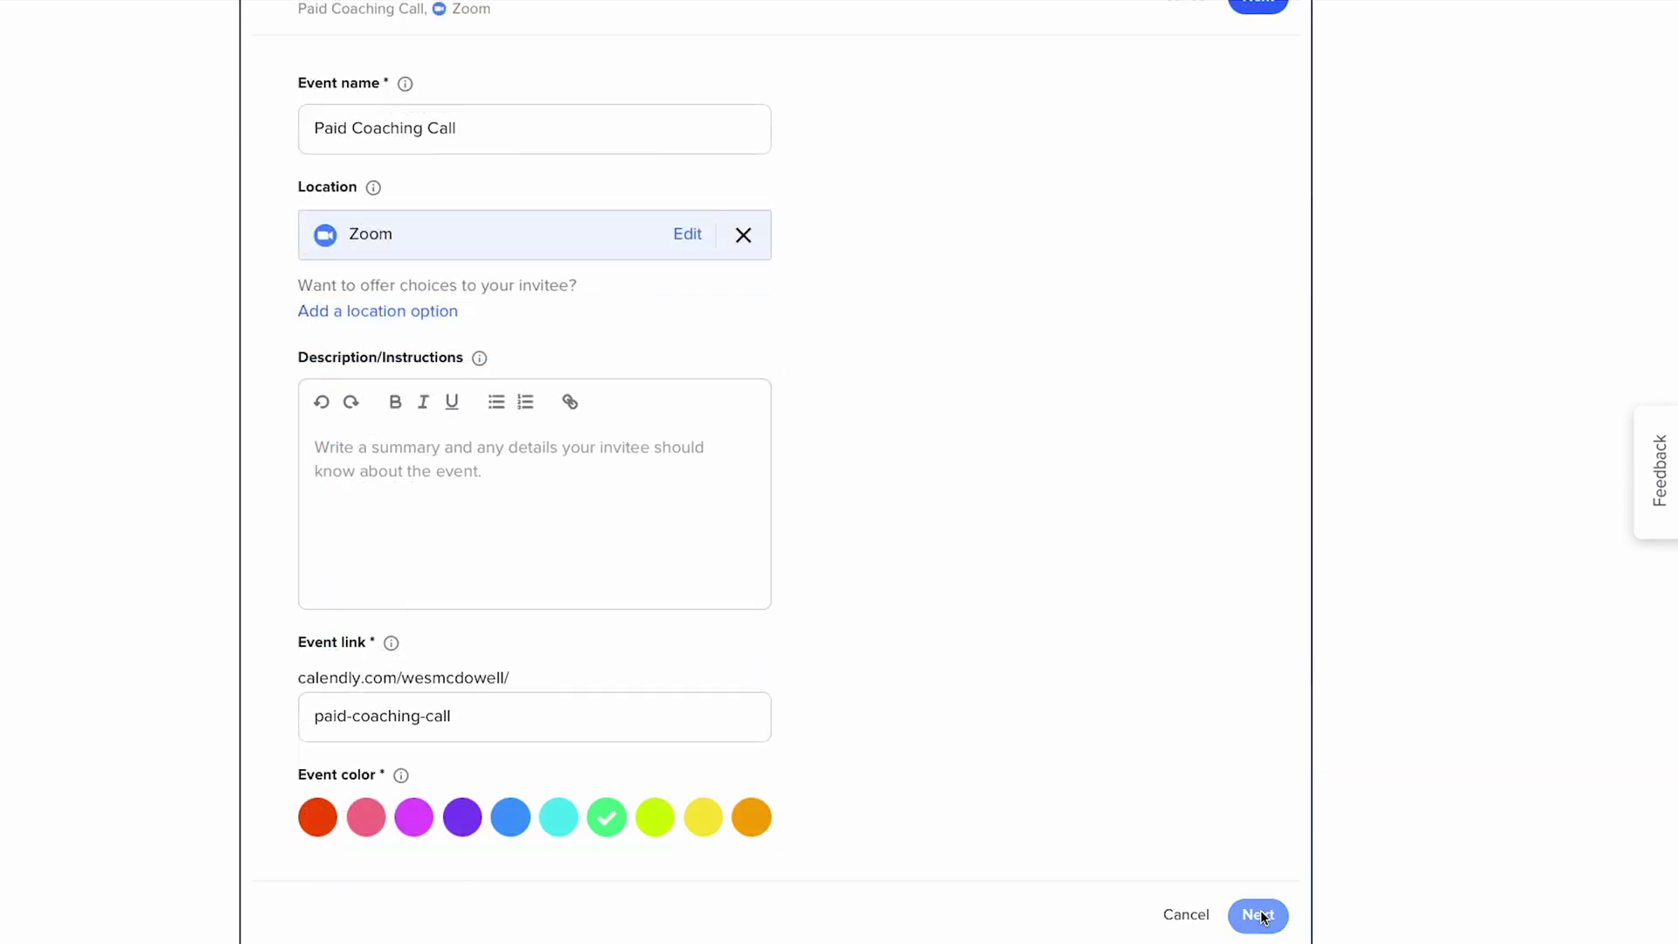
{"action": "left_click", "coordinate": [1248, 912]}
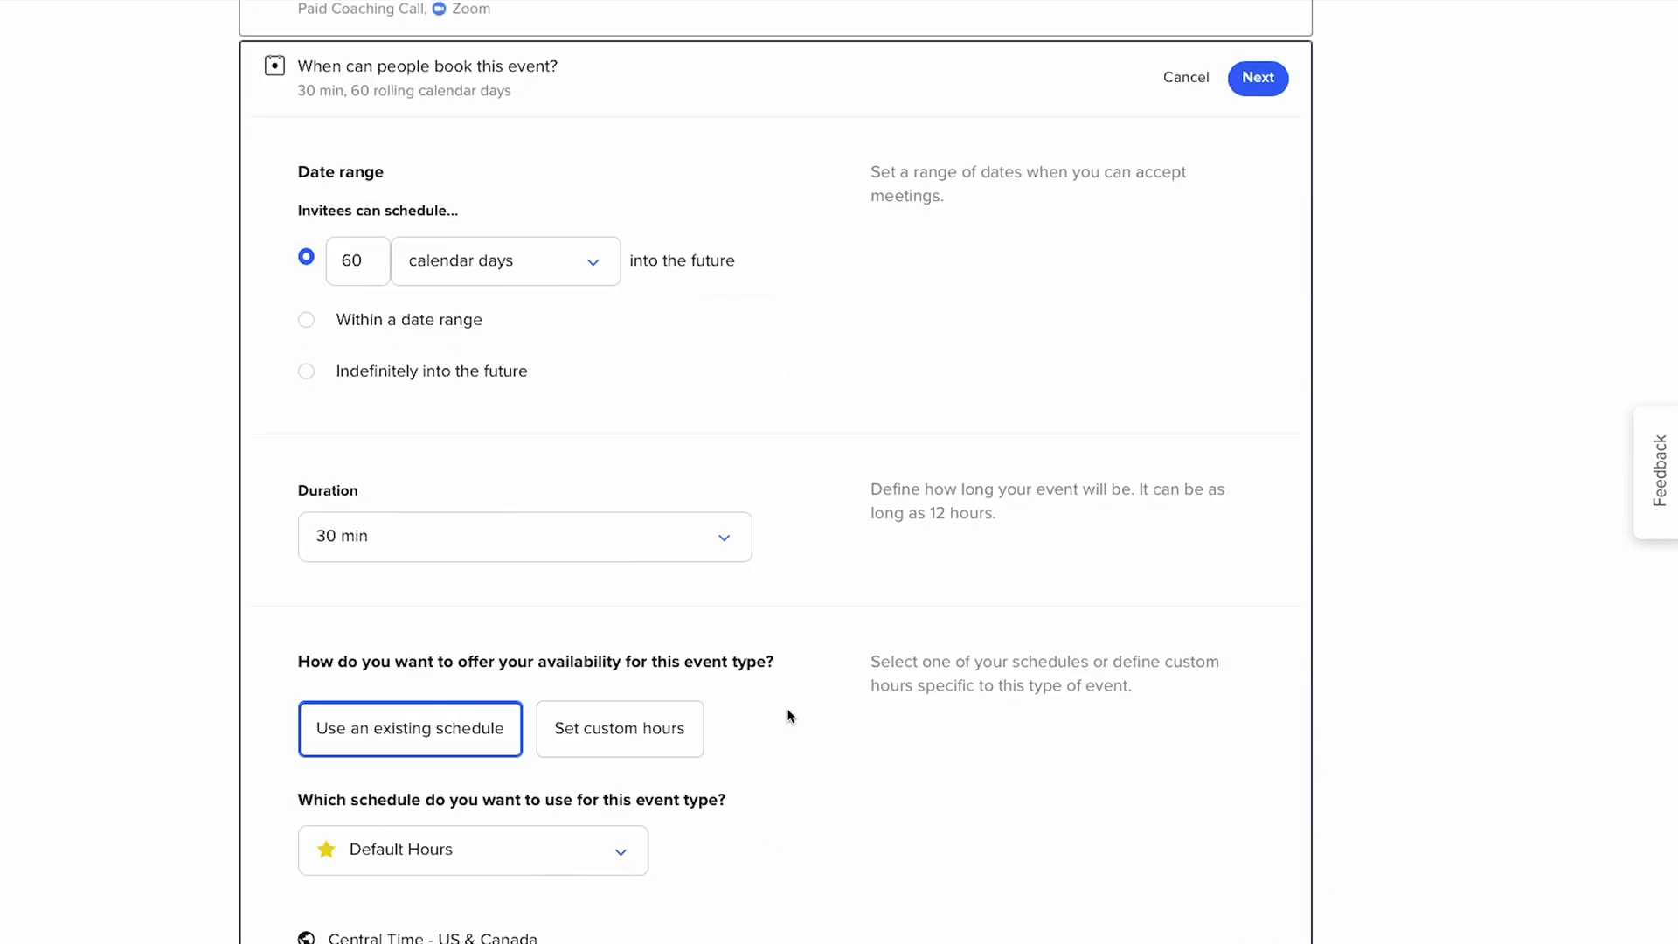
- Keep the default 30-minute availability, finish the event, and expand Collect Payments
{"action": "scroll", "coordinate": [442, 406], "scroll_direction": "down", "scroll_amount": 10}
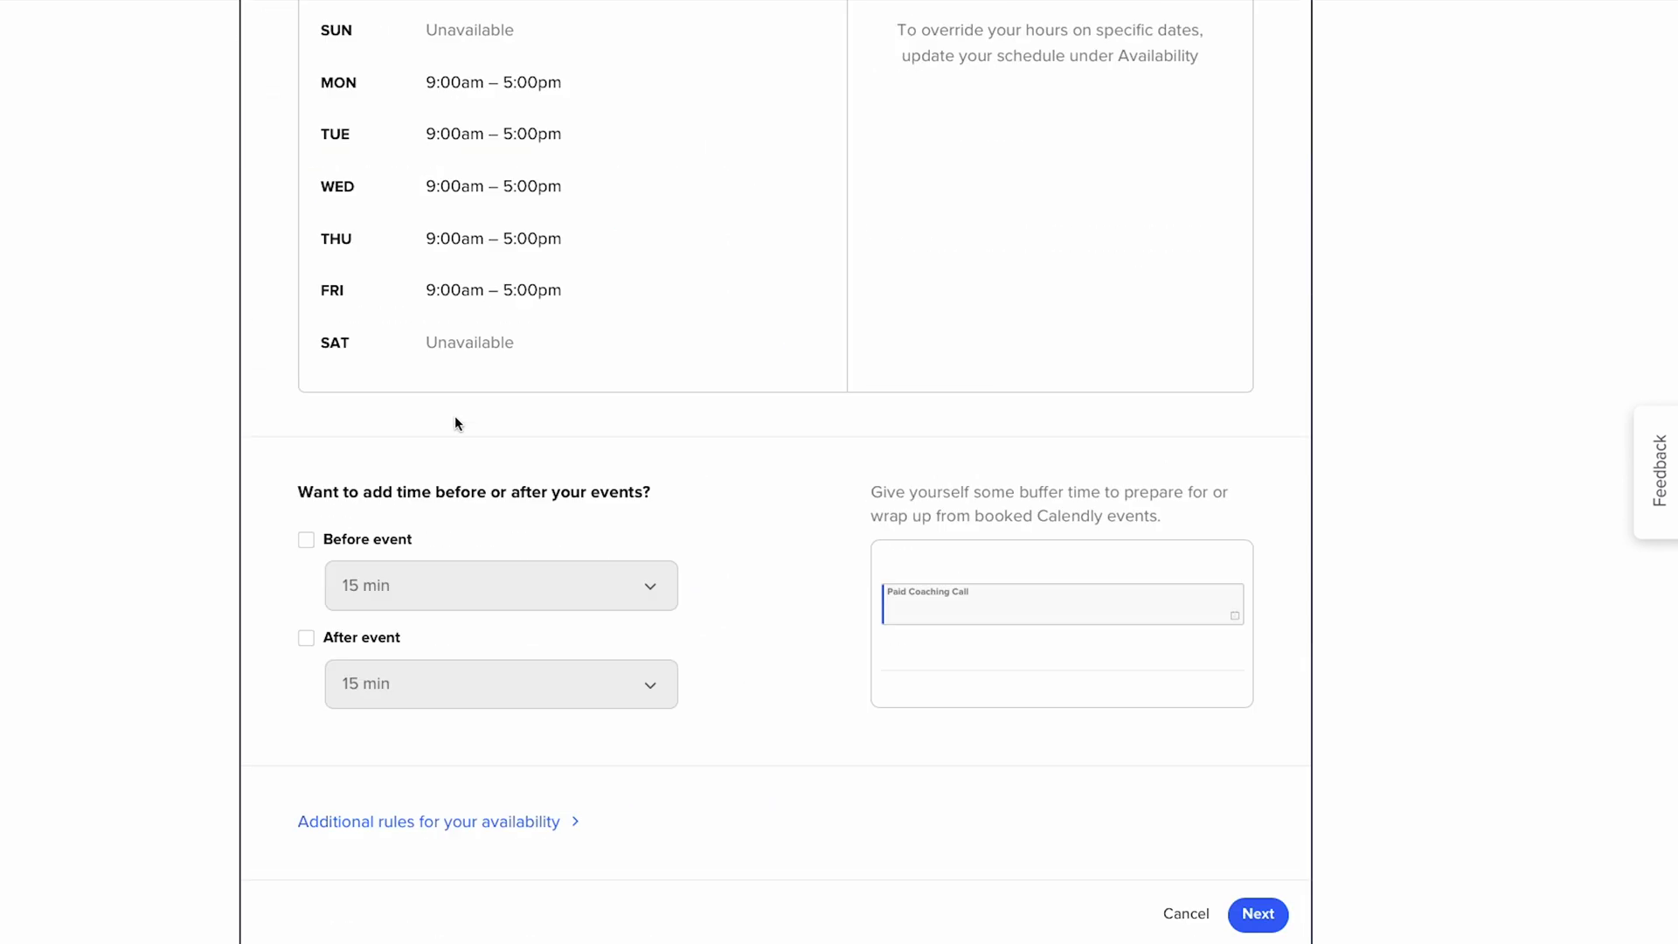
{"action": "left_click", "coordinate": [1257, 915]}
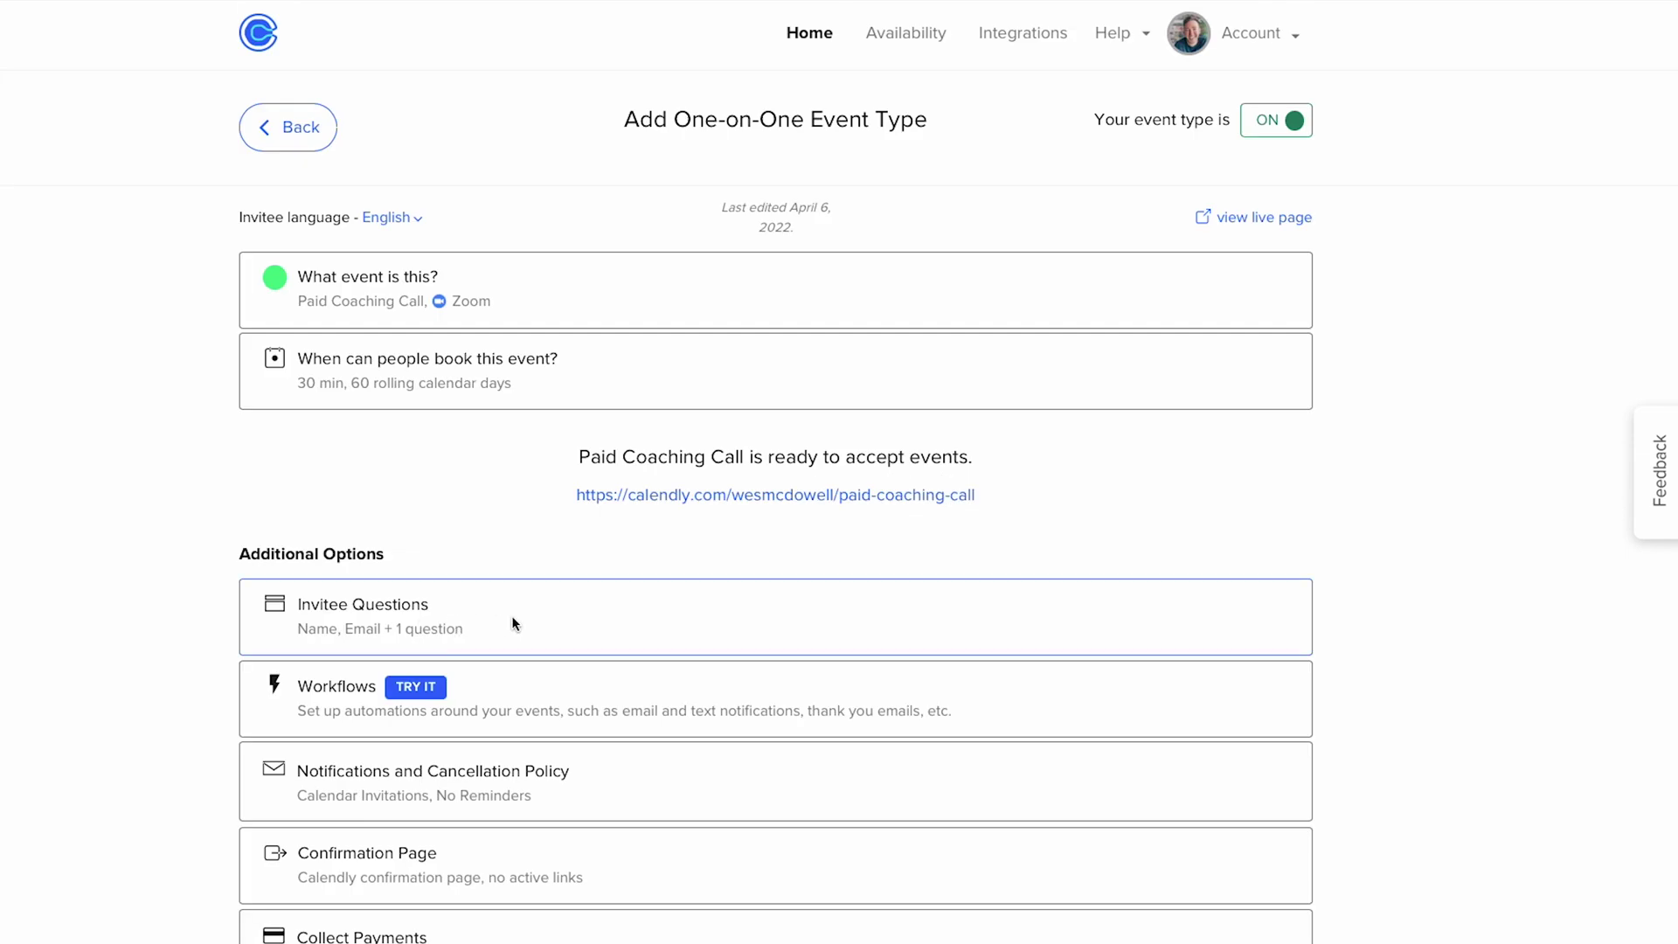
{"action": "scroll", "coordinate": [513, 622], "scroll_direction": "down", "scroll_amount": 1}
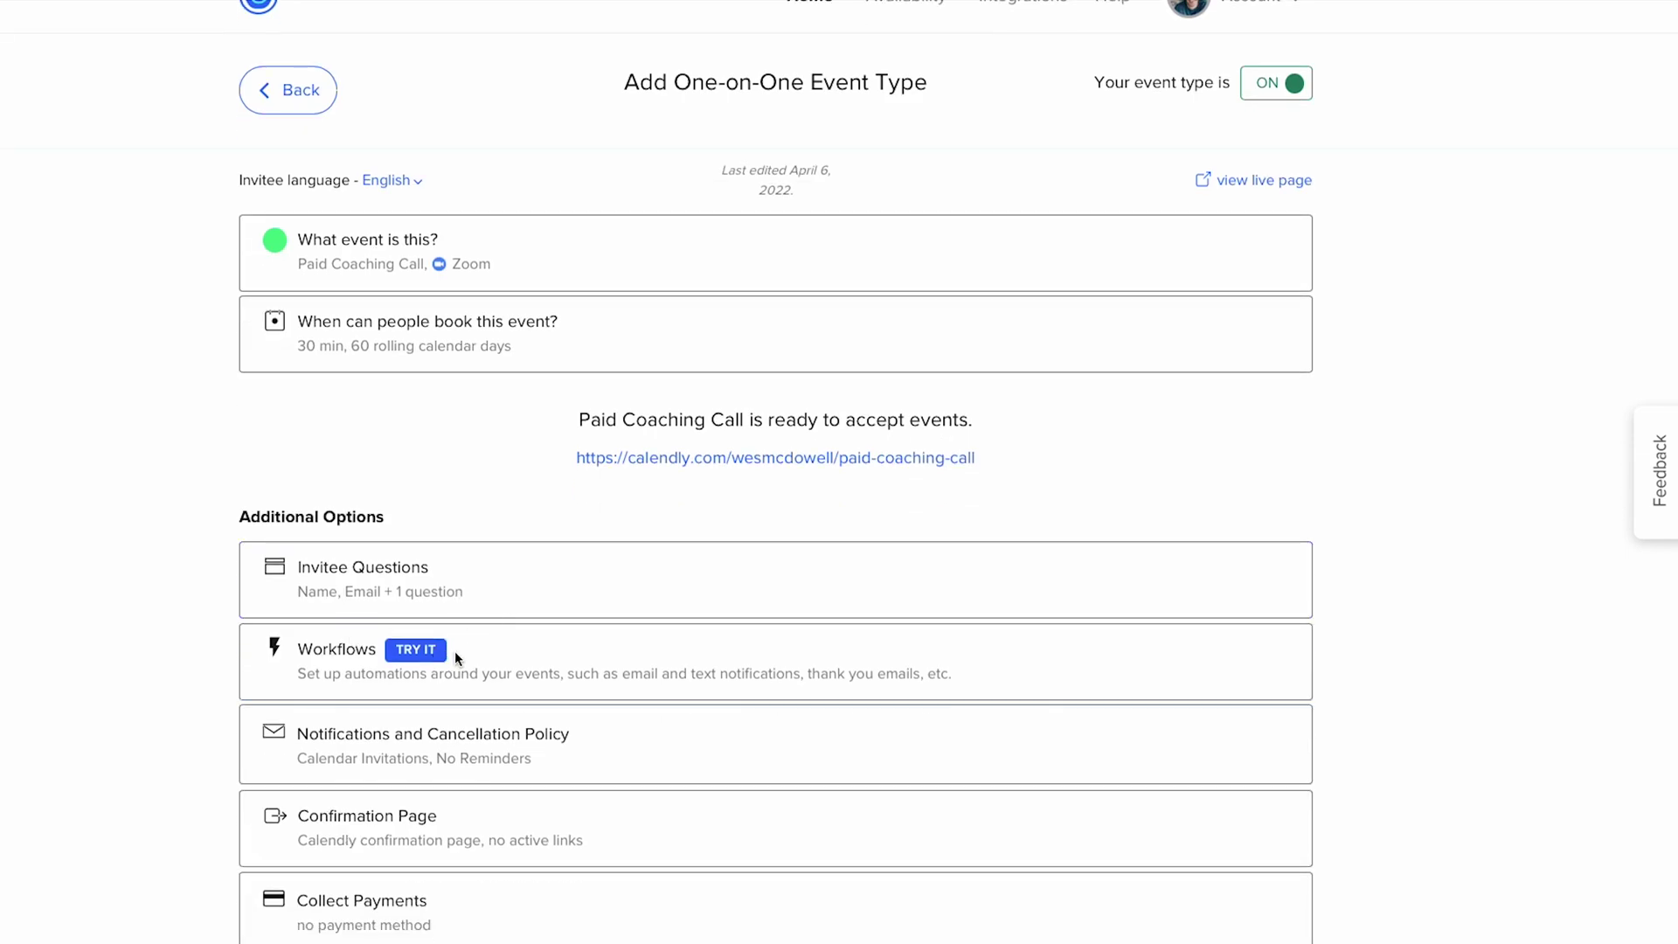
{"action": "left_click", "coordinate": [395, 900]}
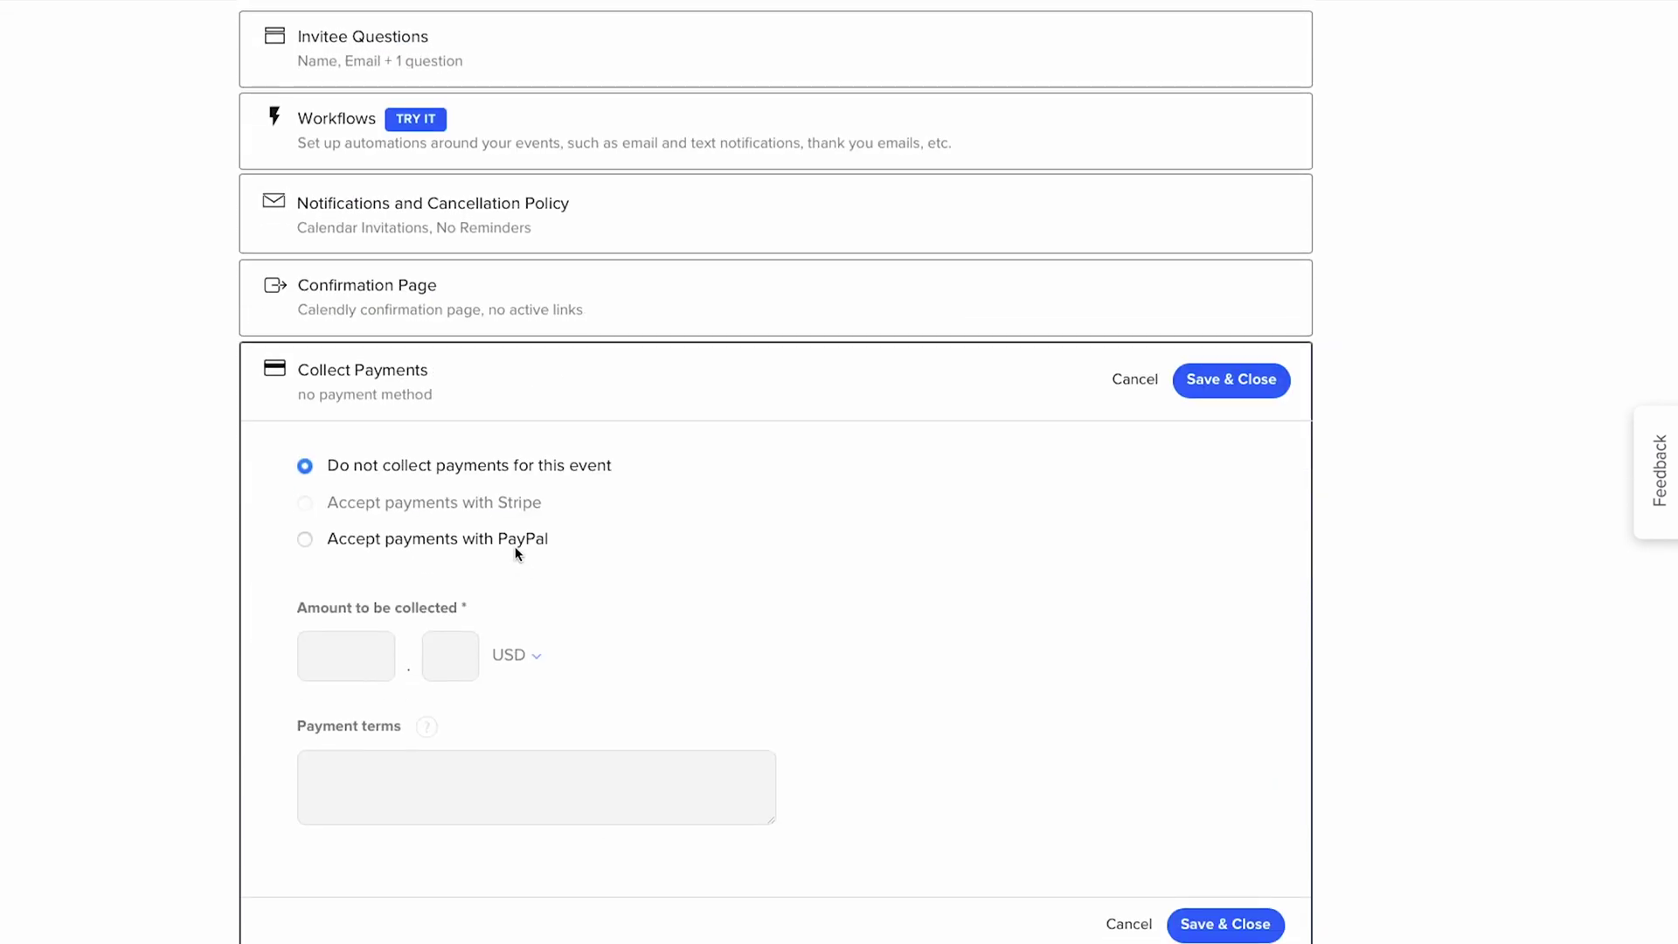
{"action": "scroll", "coordinate": [515, 547], "scroll_direction": "up", "scroll_amount": 5}
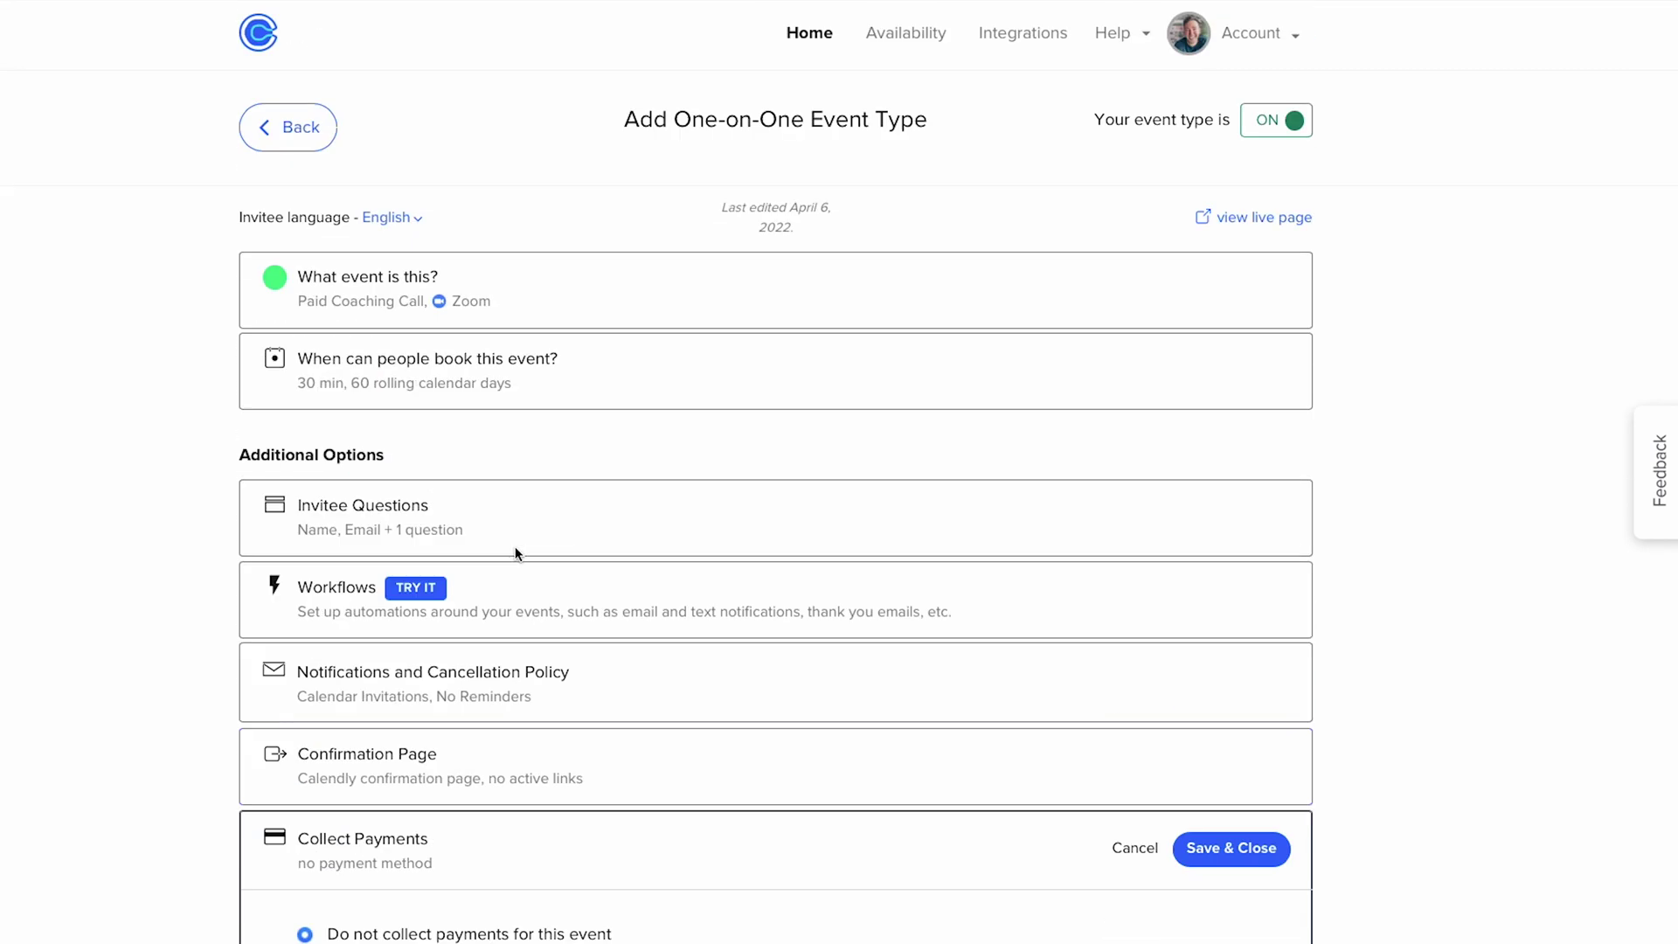
- Start PayPal setup from the PayPal card on Calendly's Integrations page
{"action": "left_click", "coordinate": [1005, 33]}
{"action": "scroll", "coordinate": [795, 332], "scroll_direction": "down", "scroll_amount": 2}
{"action": "scroll", "coordinate": [795, 349], "scroll_direction": "down", "scroll_amount": 7}
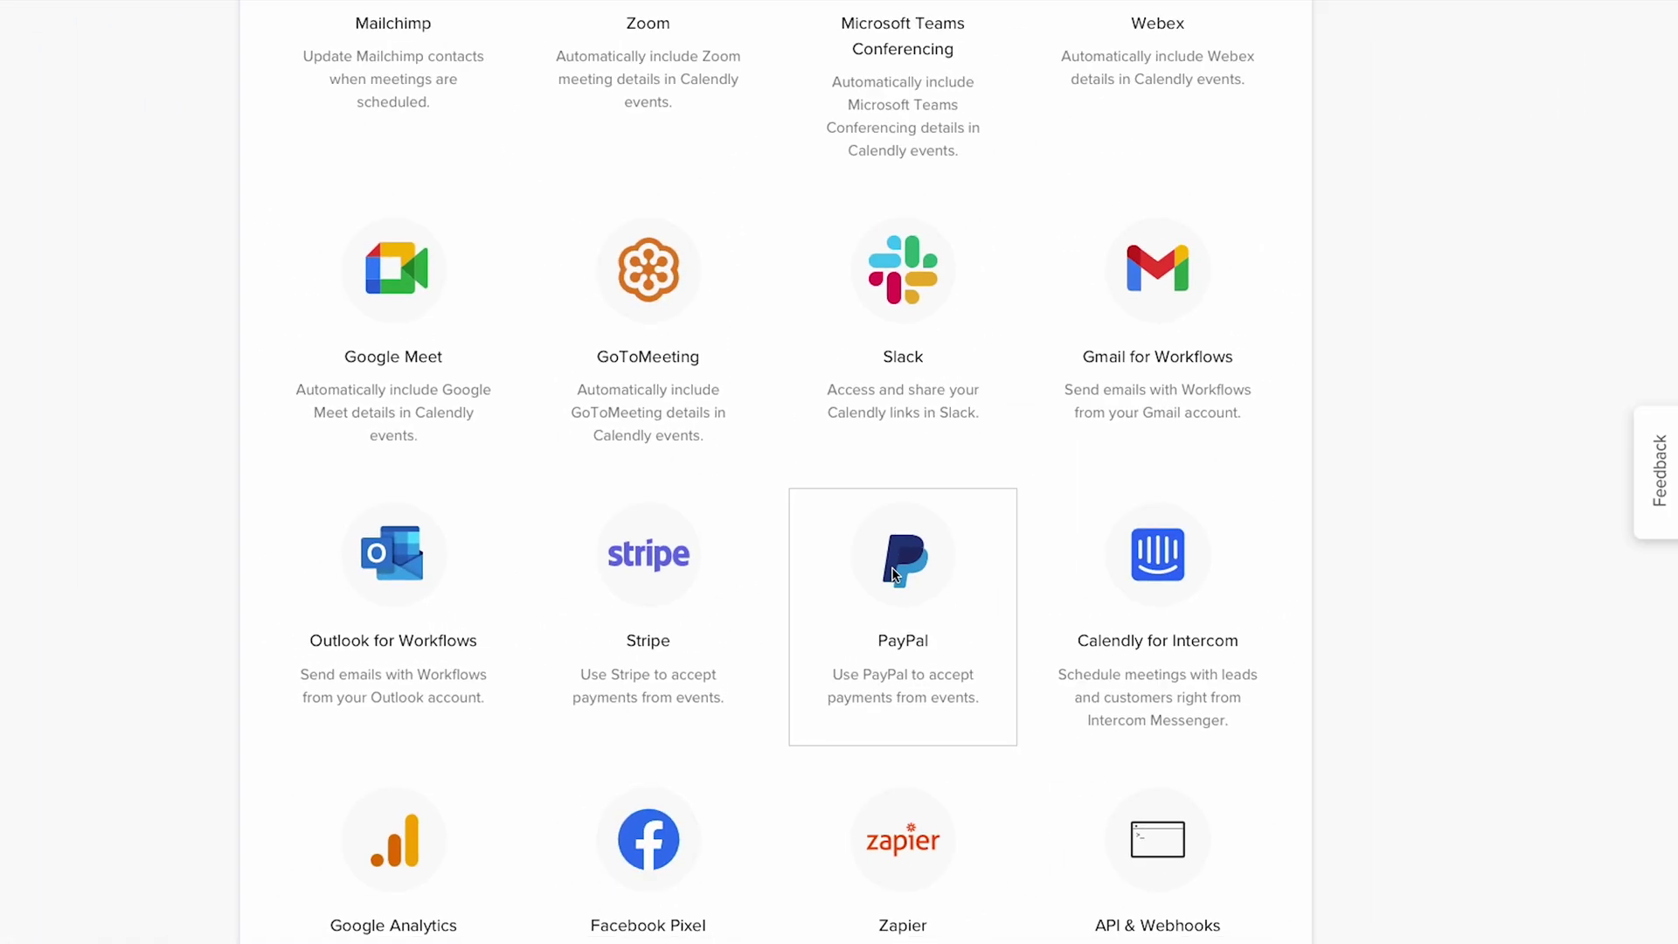
{"action": "left_click", "coordinate": [889, 574]}
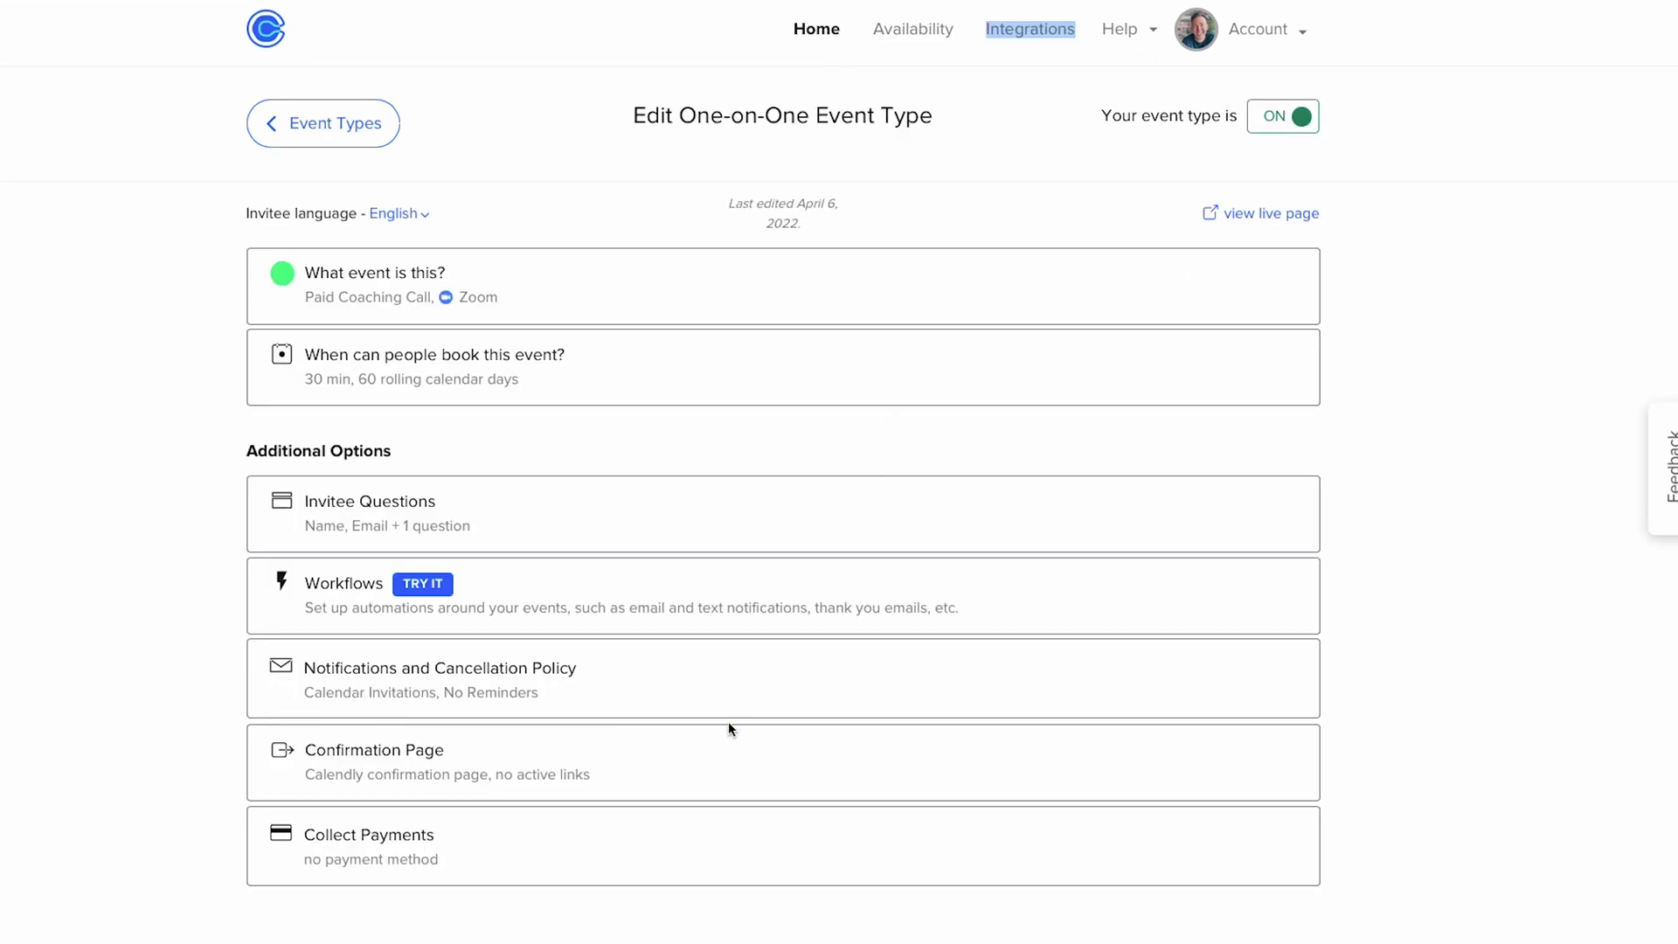
- Accept PayPal payments of 146 USD, correcting a mistyped 149, then begin the payment terms
{"action": "left_click", "coordinate": [461, 836]}
{"action": "scroll", "coordinate": [528, 762], "scroll_direction": "down", "scroll_amount": 4}
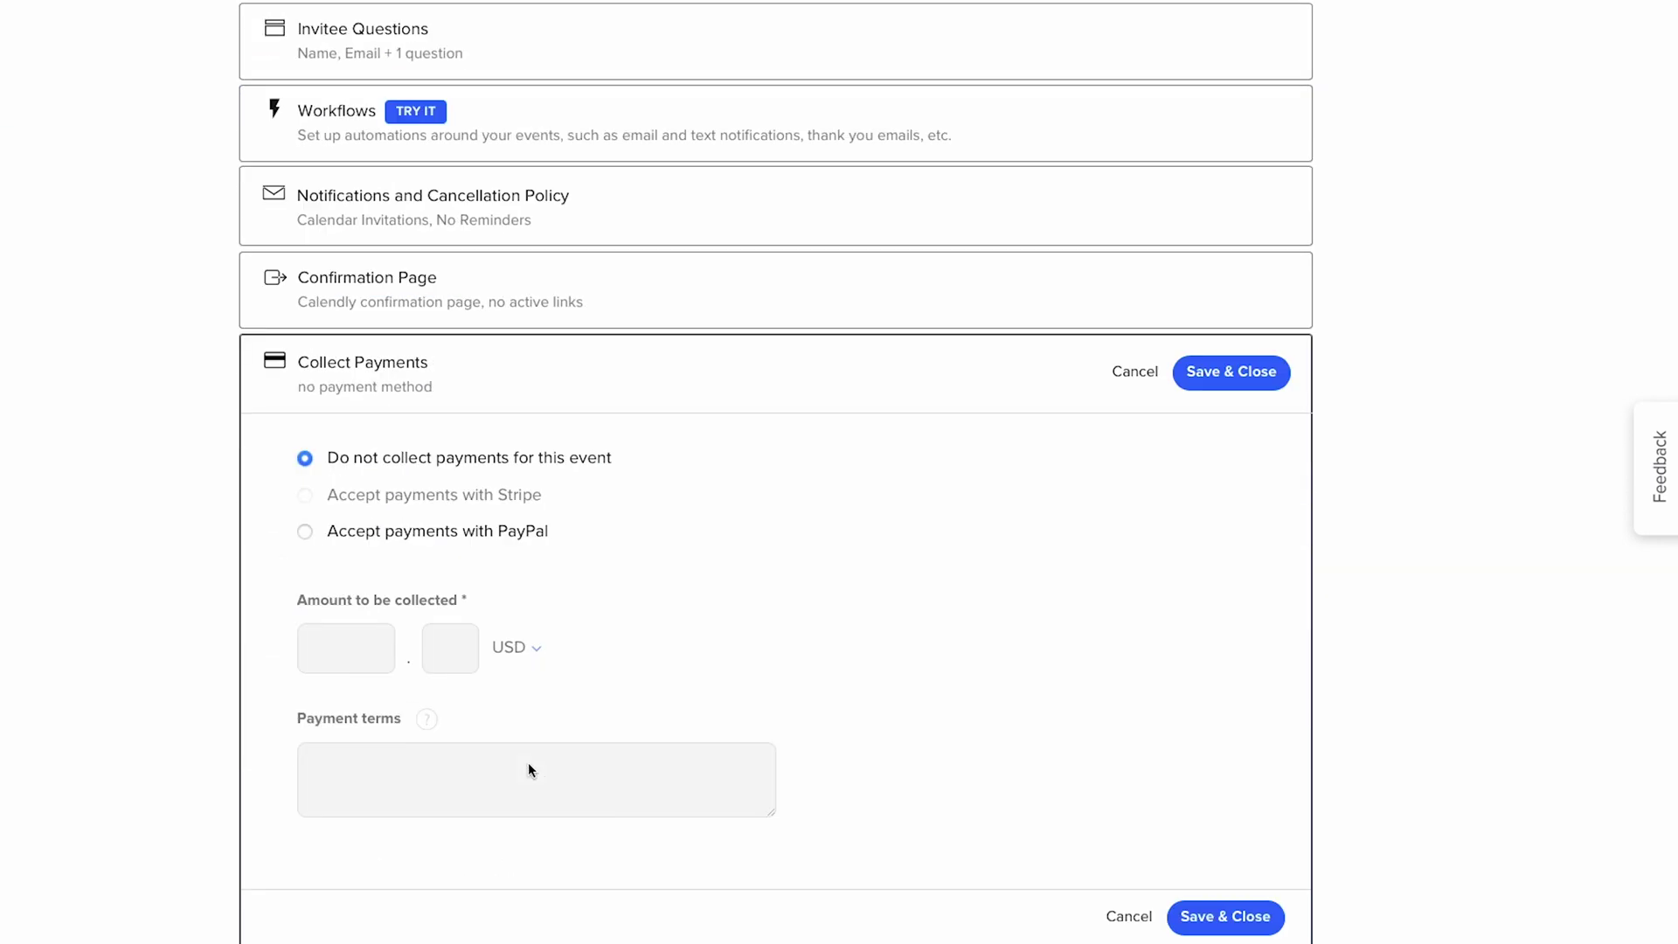
{"action": "left_click", "coordinate": [305, 532]}
{"action": "left_click", "coordinate": [326, 658]}
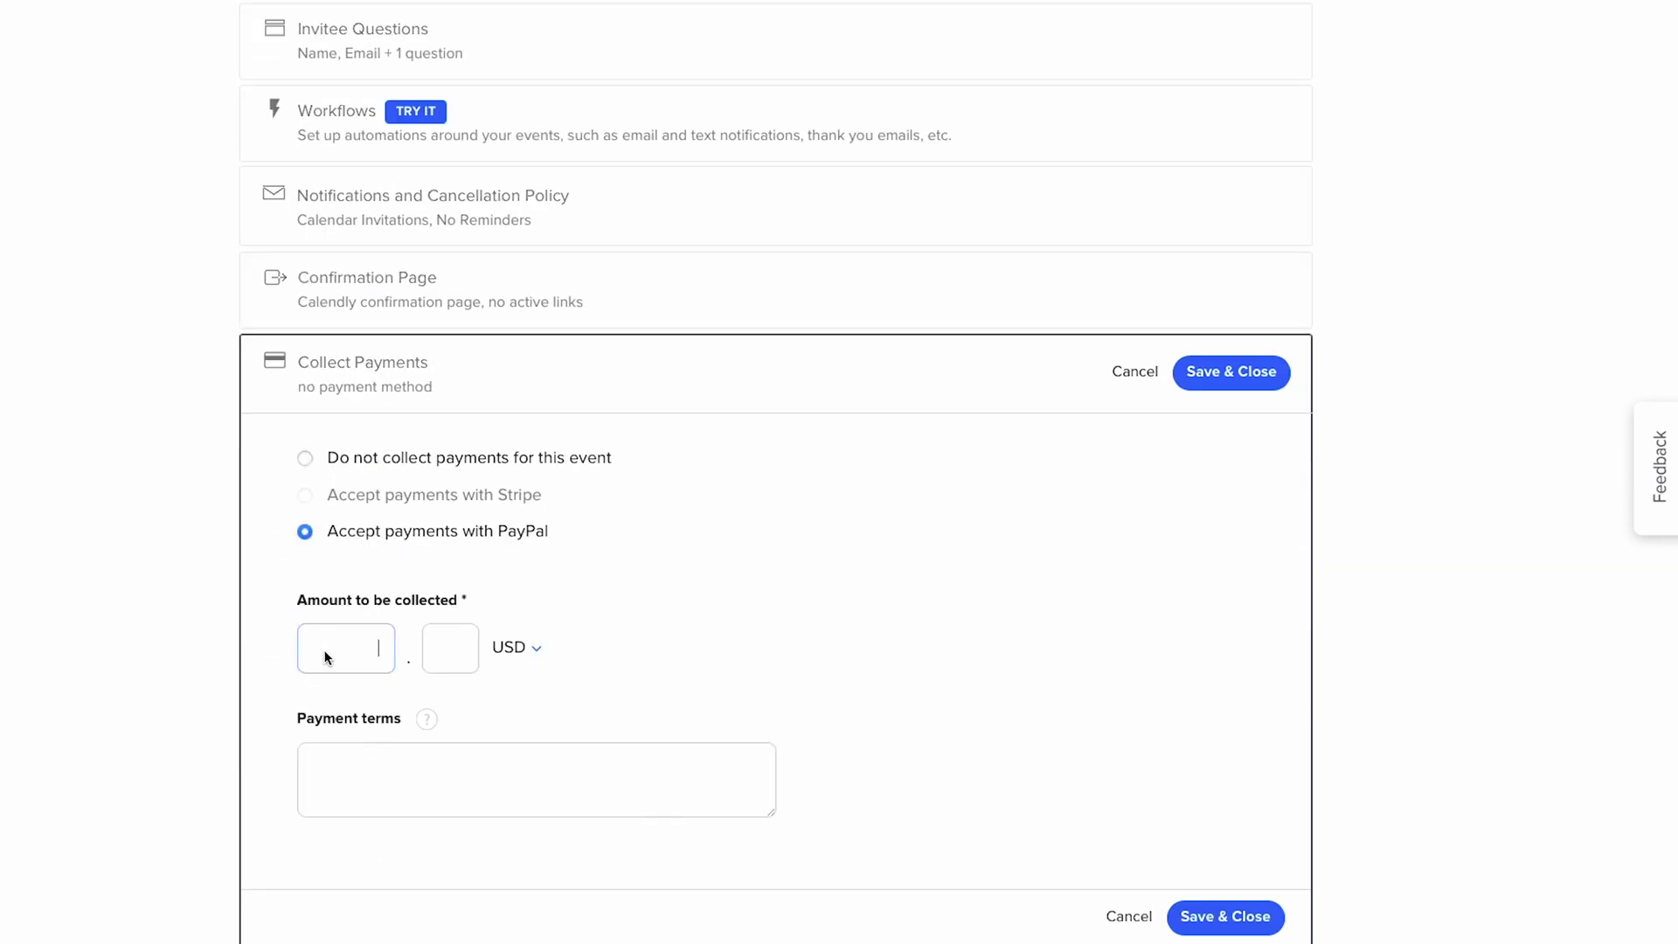
{"action": "type", "text": "149"}
{"action": "key", "text": "BackSpace"}
{"action": "type", "text": "6"}
{"action": "left_click", "coordinate": [505, 654]}
{"action": "left_click", "coordinate": [654, 638]}
{"action": "left_click", "coordinate": [360, 782]}
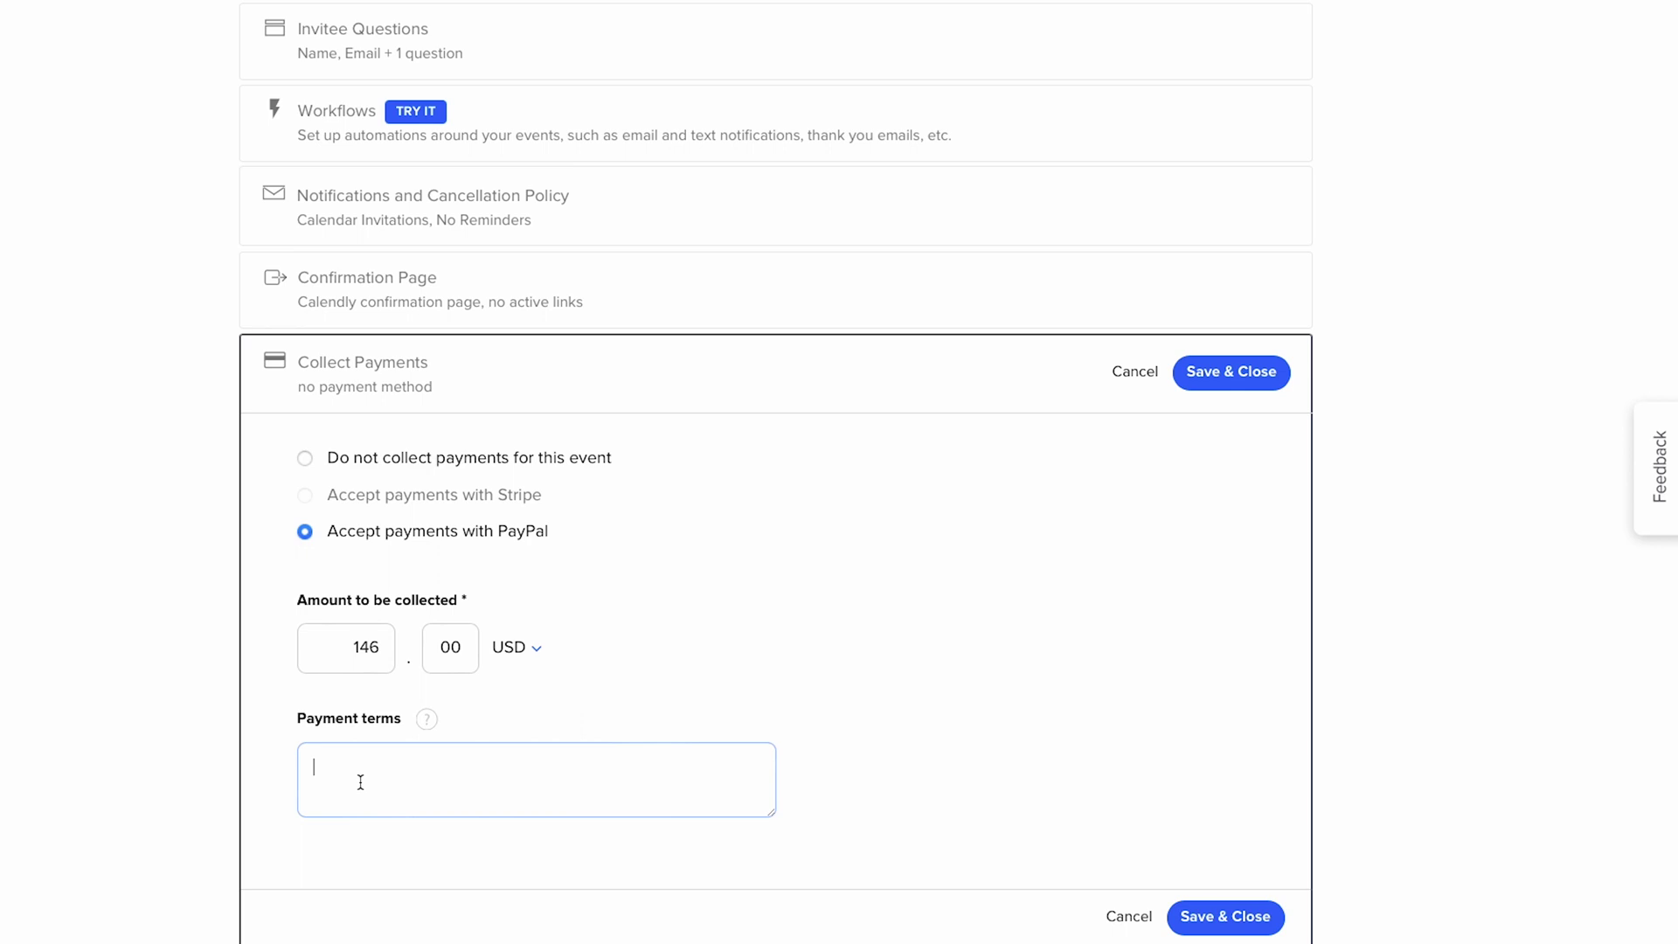